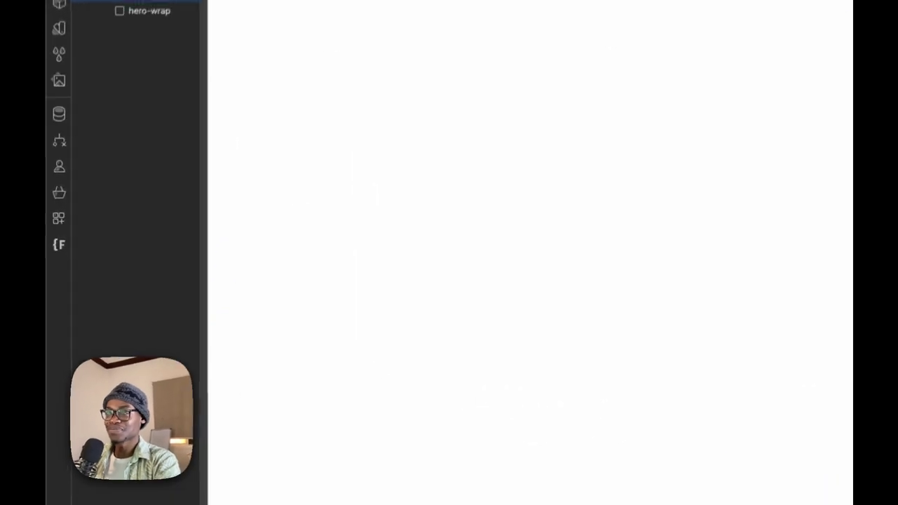
- Remove the white background color from the hero-wrap block
left_click(185, 212)
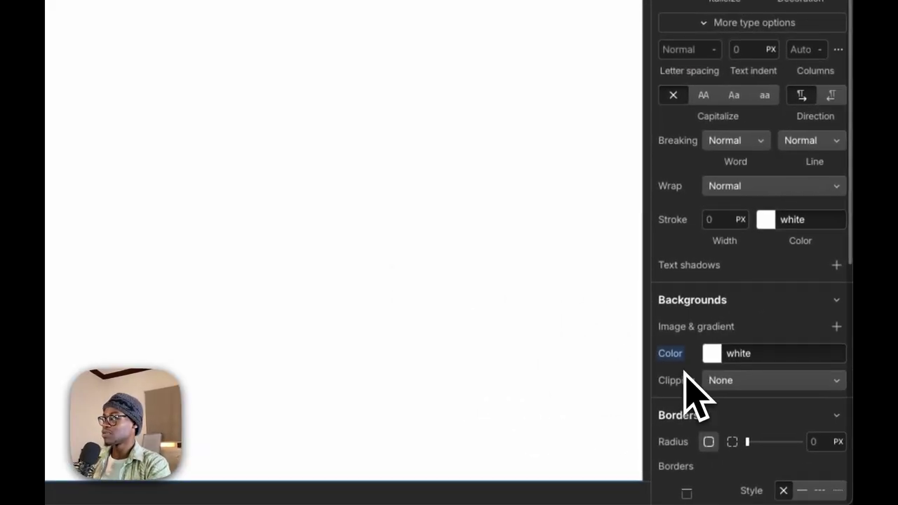
left_click(676, 355, "alt")
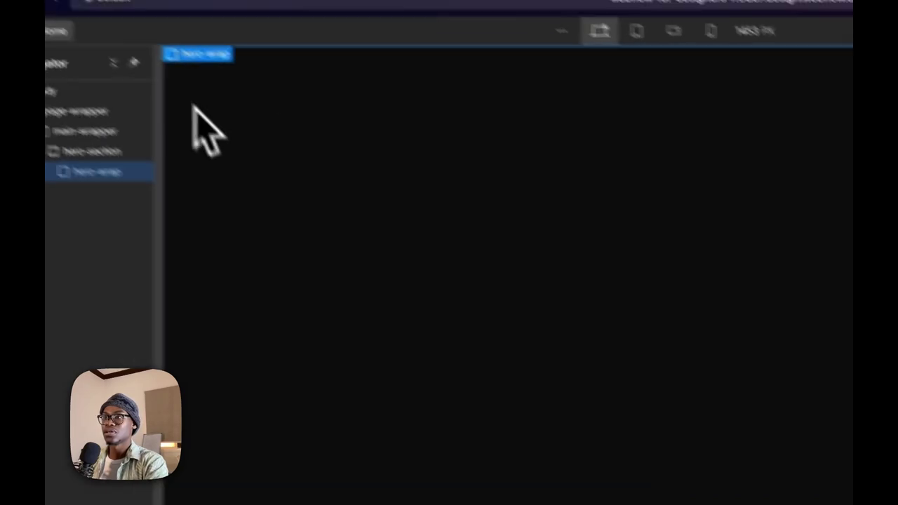
- Set the hero-section's padding to 1.5rem on all four sides and select the hero-wrap block inside it
left_click(192, 193)
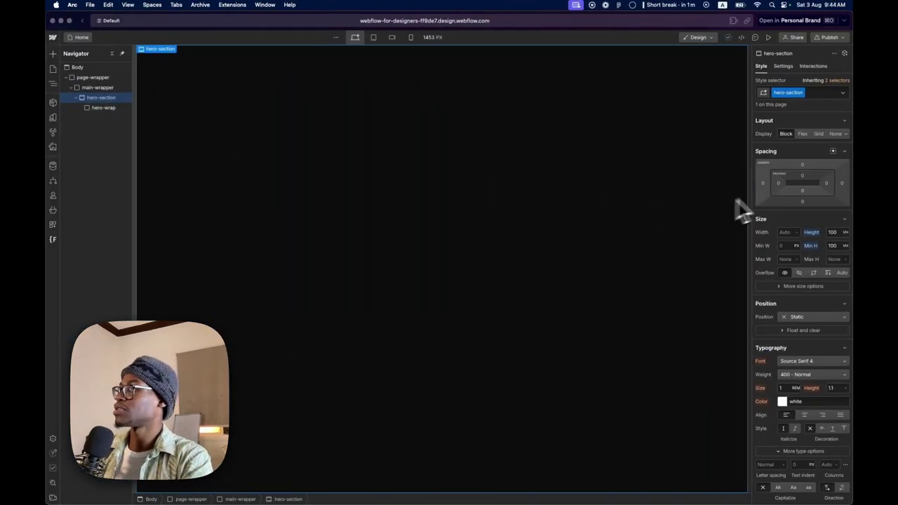
left_click(778, 183)
type("24")
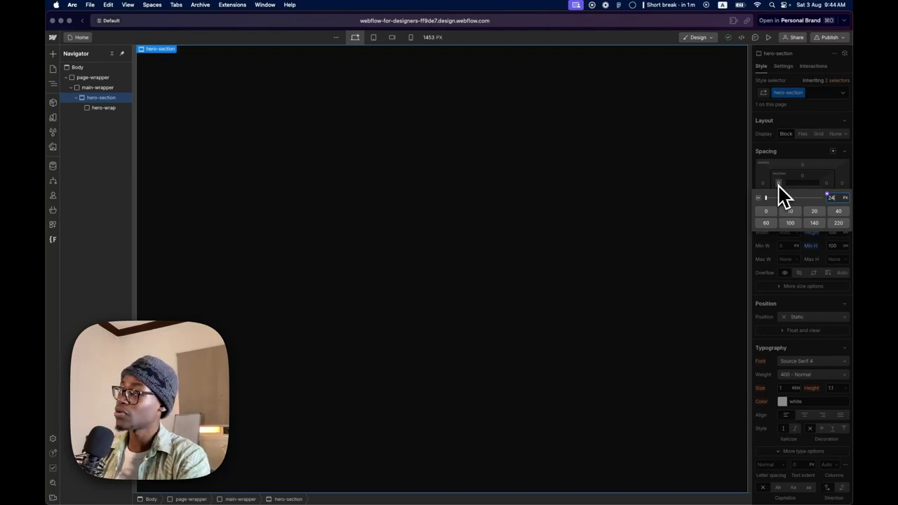
key("Return")
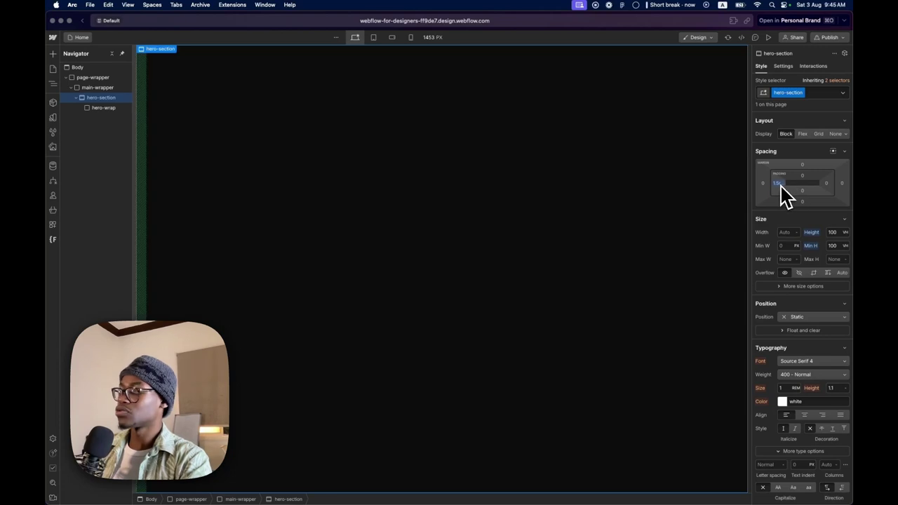
left_click_drag(780, 186, 779, 186)
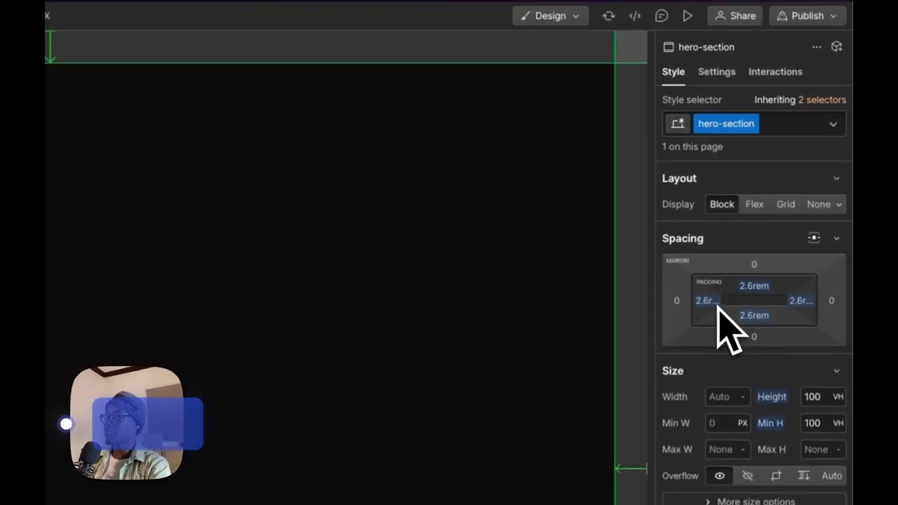
left_click_drag(707, 310, 707, 310)
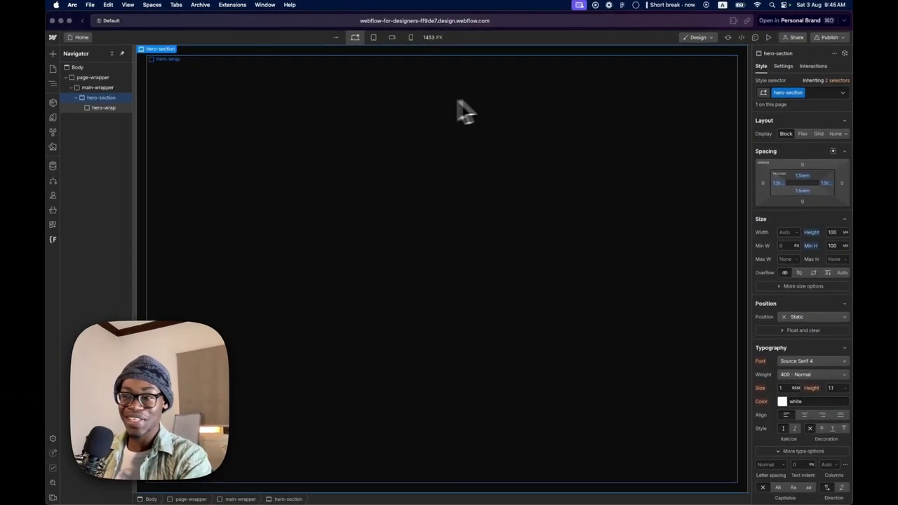
left_click(177, 112)
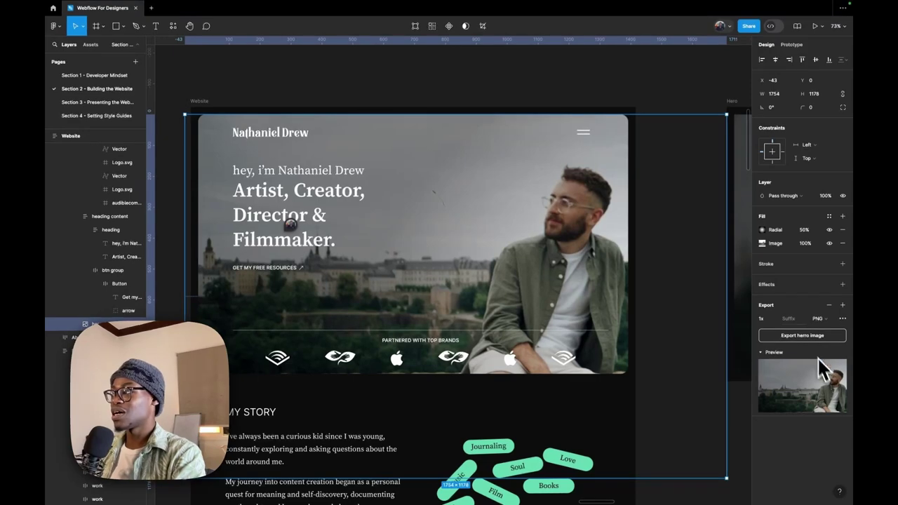
- Switch to Figma and export the hero image at 1x as herro image.png into the "webfow for designers" folder
scroll(263, 218, "down", 3)
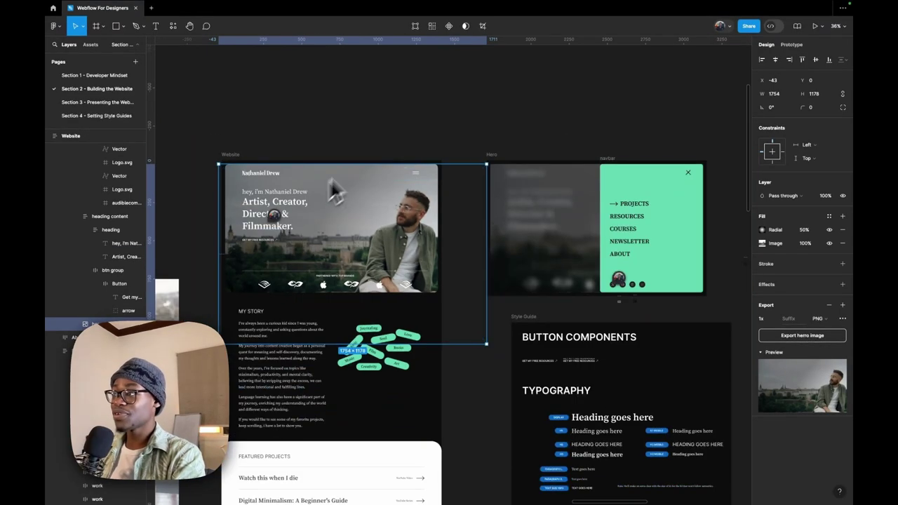
scroll(281, 162, "up", 3)
scroll(184, 134, "up", 3)
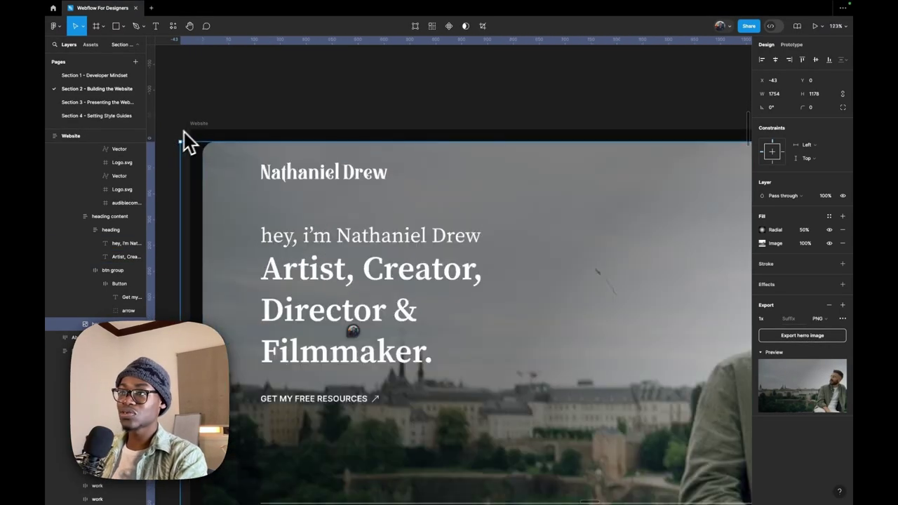
scroll(555, 210, "down", 3)
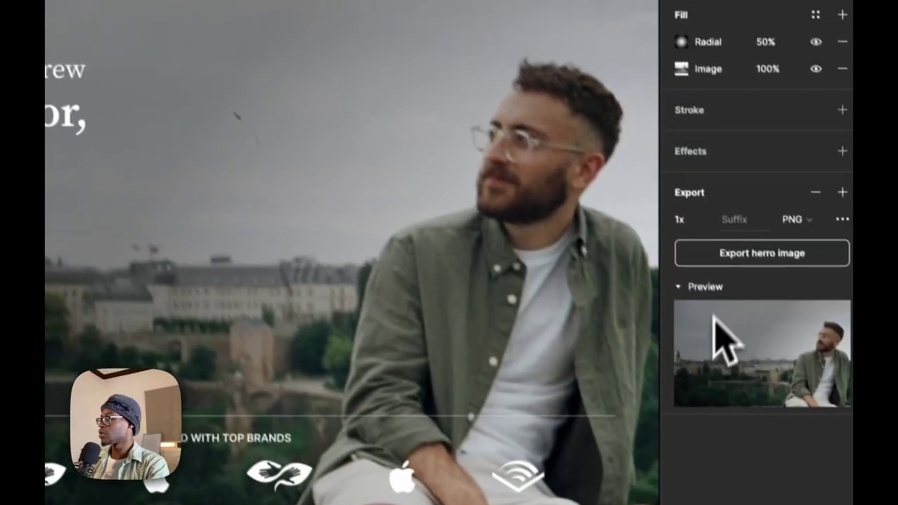
left_click(724, 243)
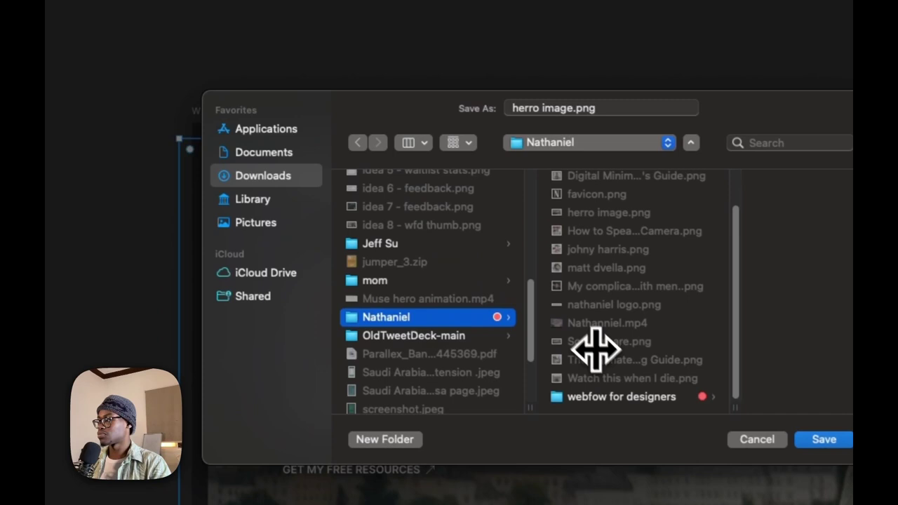
left_click(613, 395)
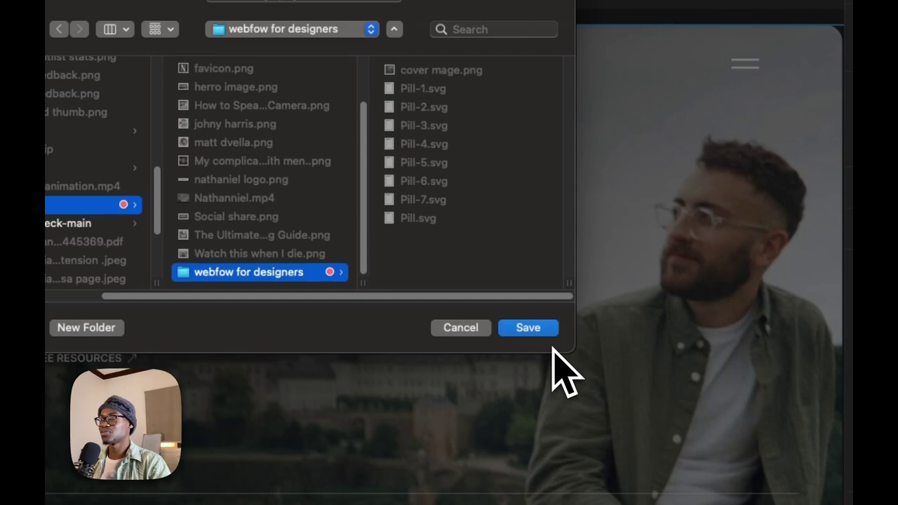
left_click(531, 327)
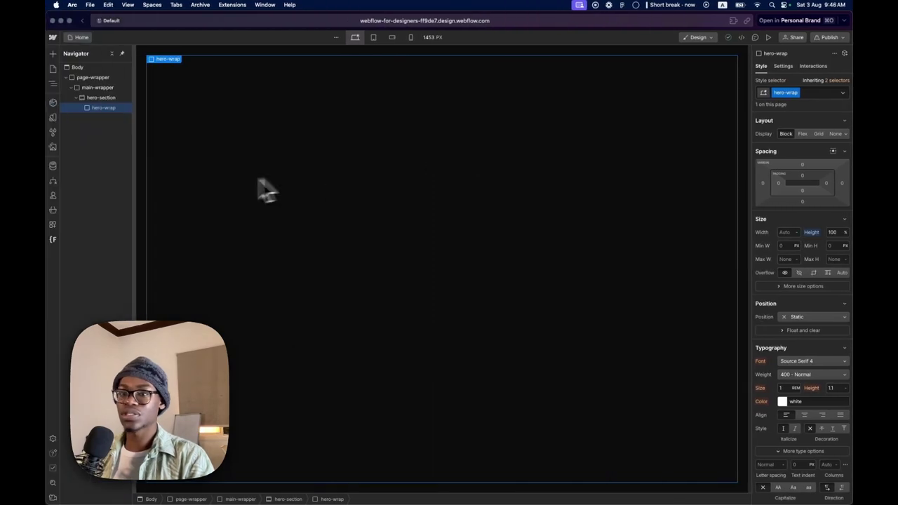
- Switch to Finder and locate the exported herro image.png in the "webfow for designers" folder to check its file size
key("super+Tab")
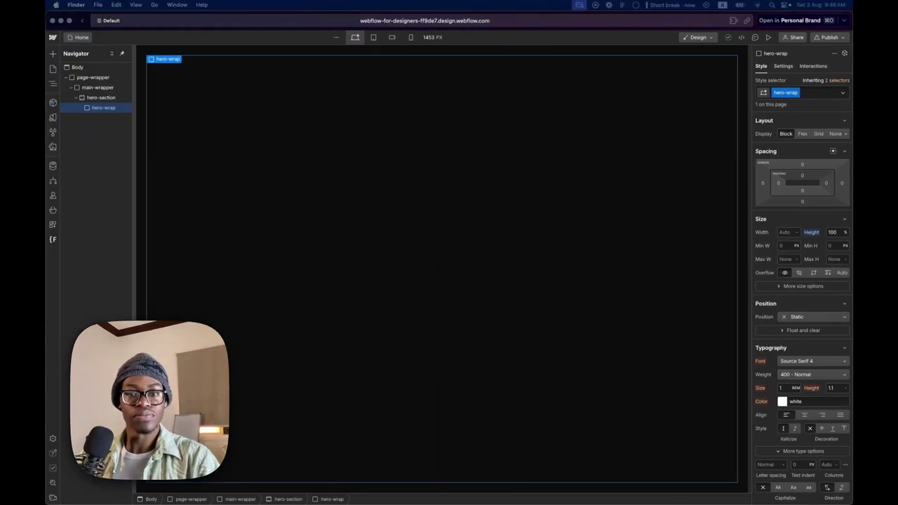
left_click_drag(84, 231, 319, 158)
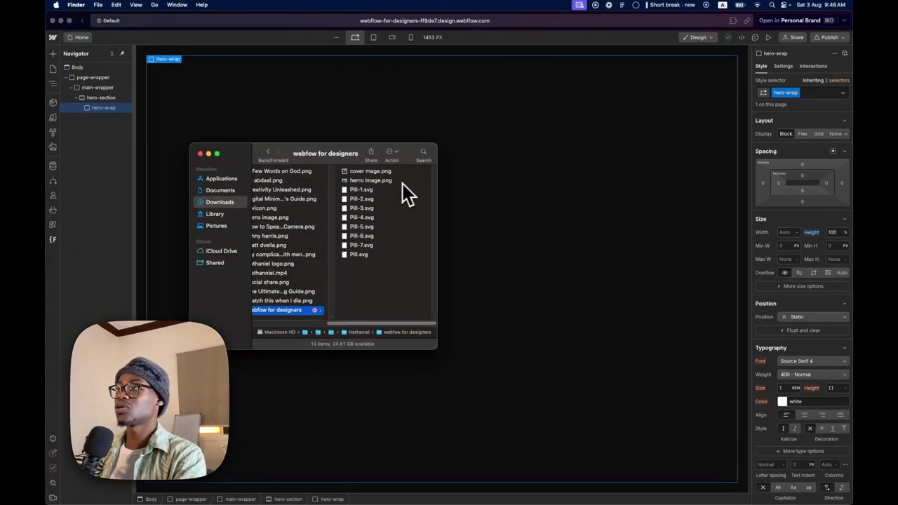
left_click(375, 171)
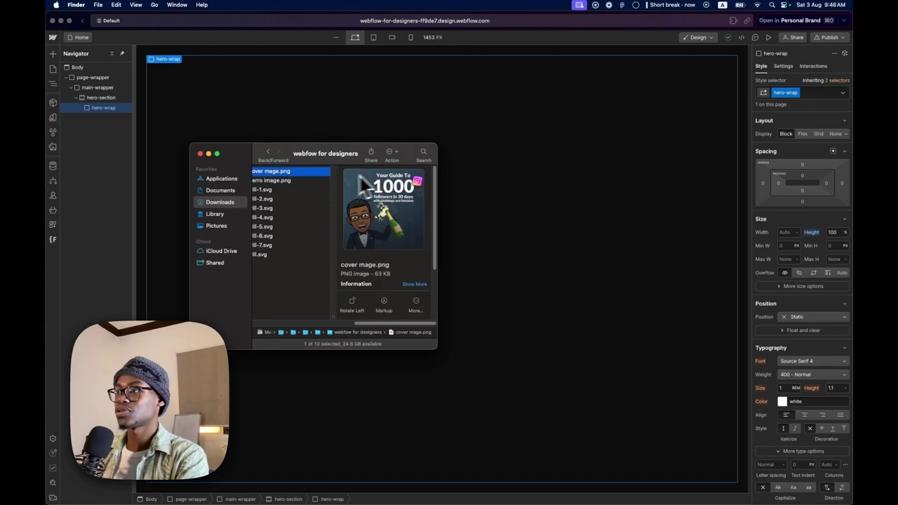
left_click(283, 181)
key("space")
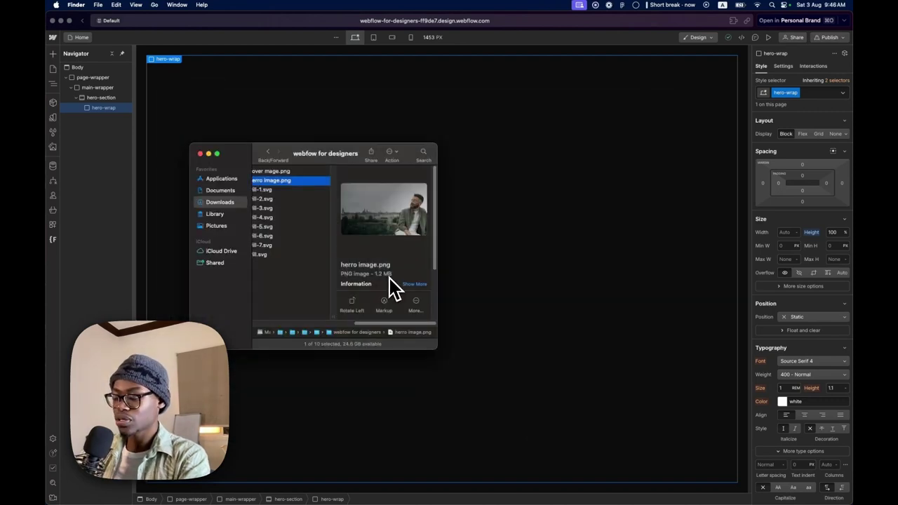
- Launch Optimage and compress herro image.png from the "webfow for designers" folder
key("super+space")
type("im")
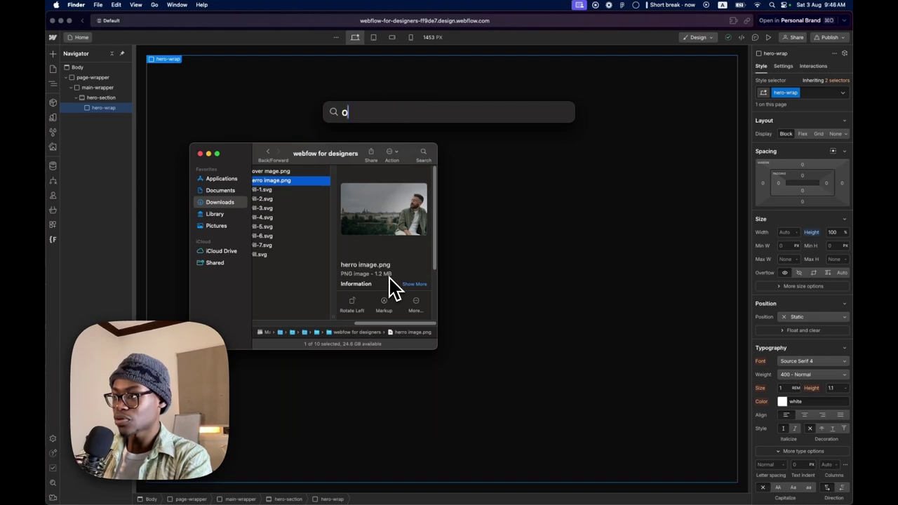
key("Return")
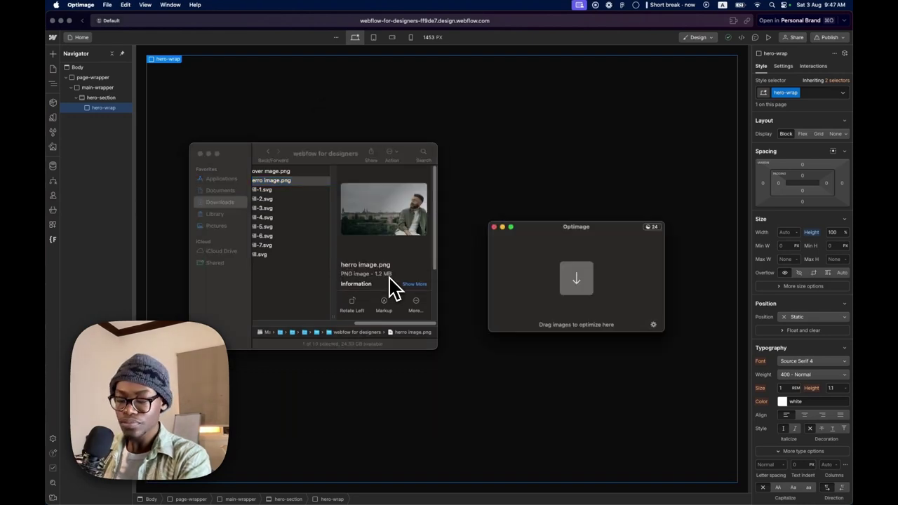
left_click(395, 279)
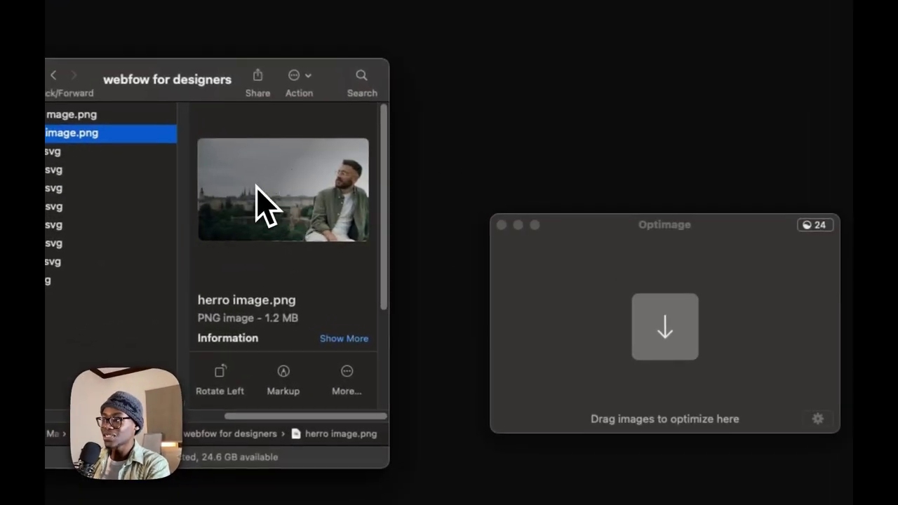
left_click_drag(373, 217, 565, 251)
left_click_drag(630, 255, 644, 323)
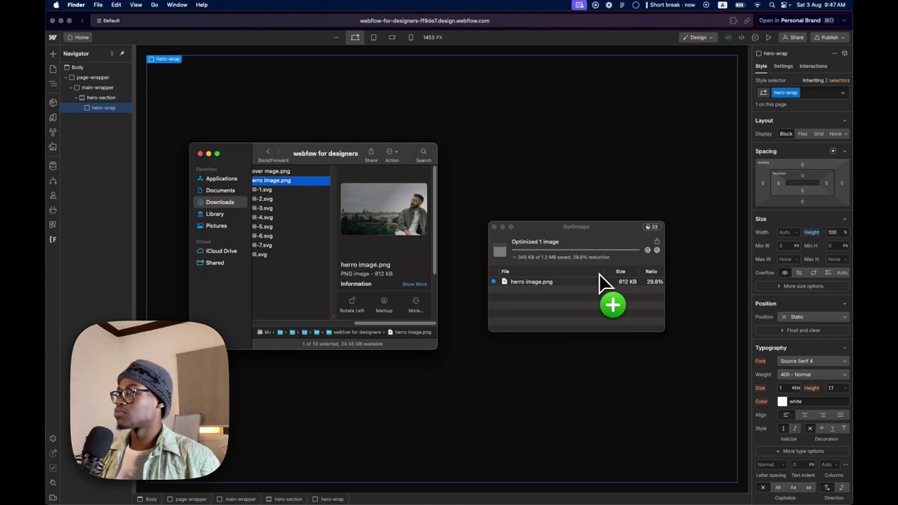
left_click_drag(599, 274, 487, 261)
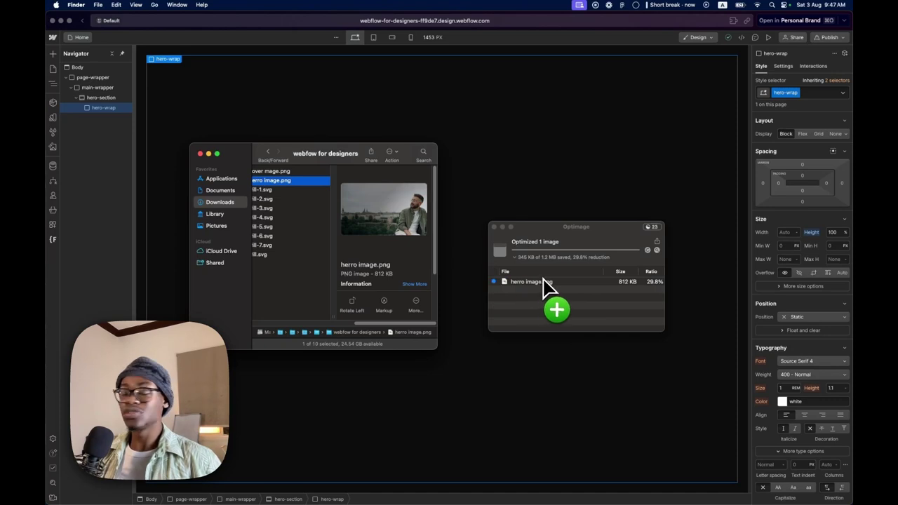
left_click_drag(546, 288, 385, 214)
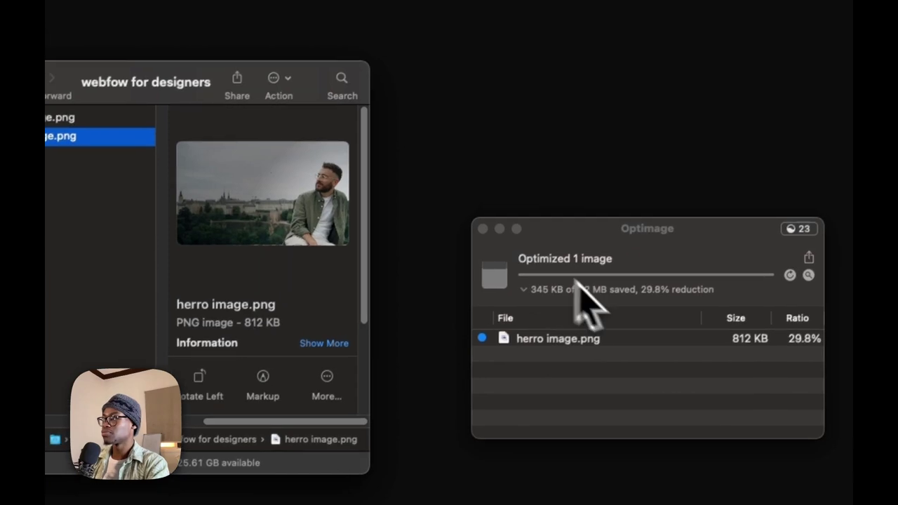
- Close the Finder window and check the Webflow project's assets for the uploaded herro image.png
left_click(473, 239)
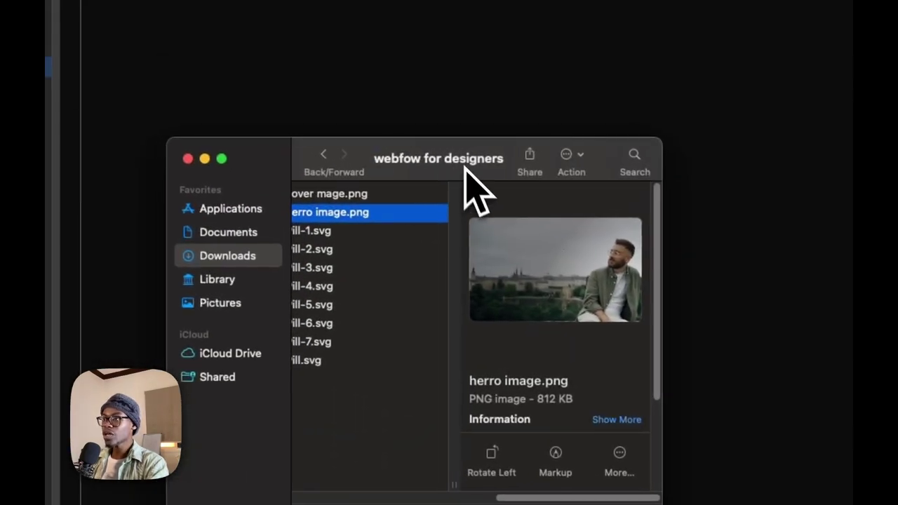
left_click_drag(575, 292, 98, 198)
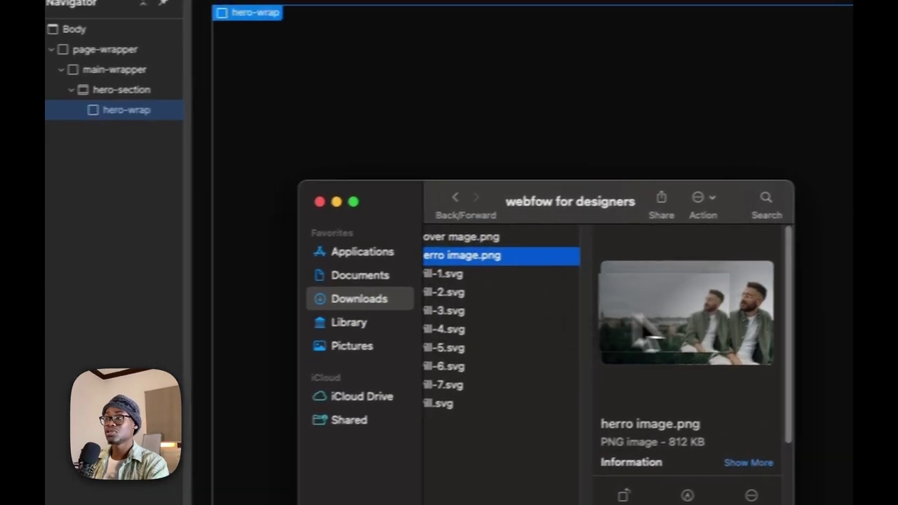
key("super+w")
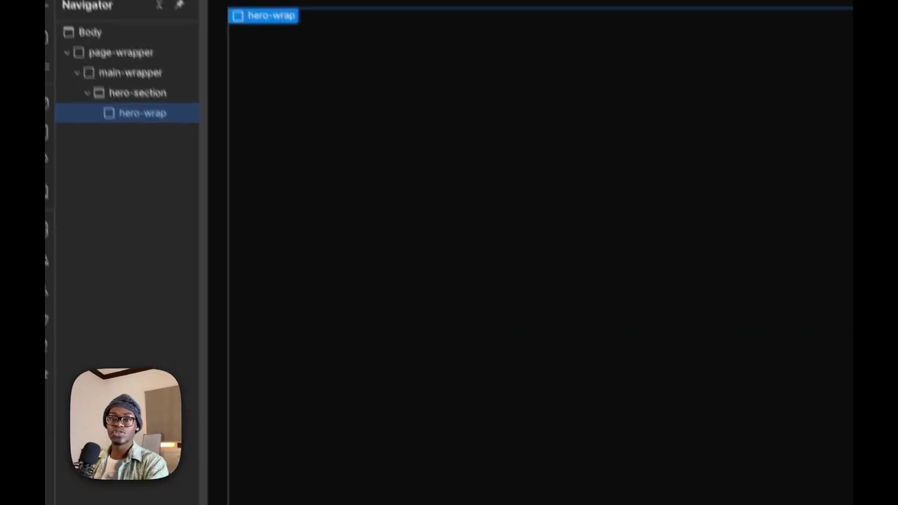
left_click(61, 168)
left_click(61, 140)
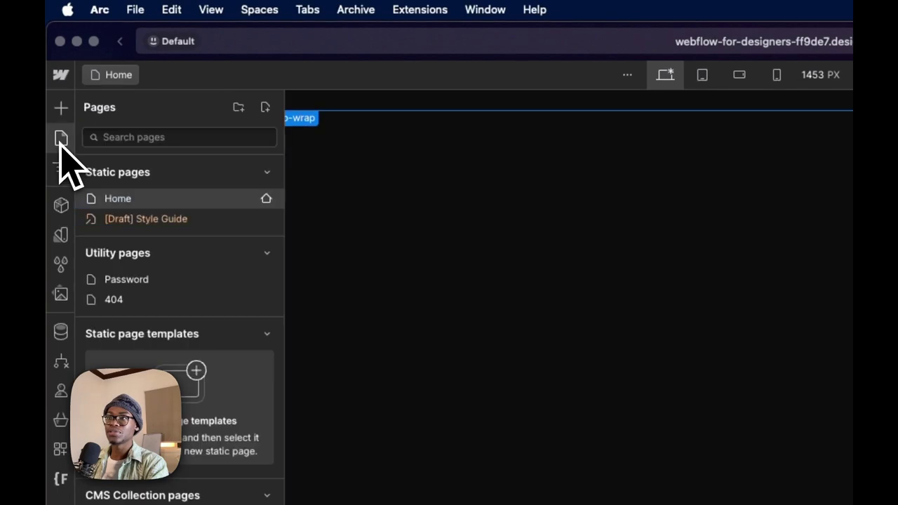
left_click(61, 293)
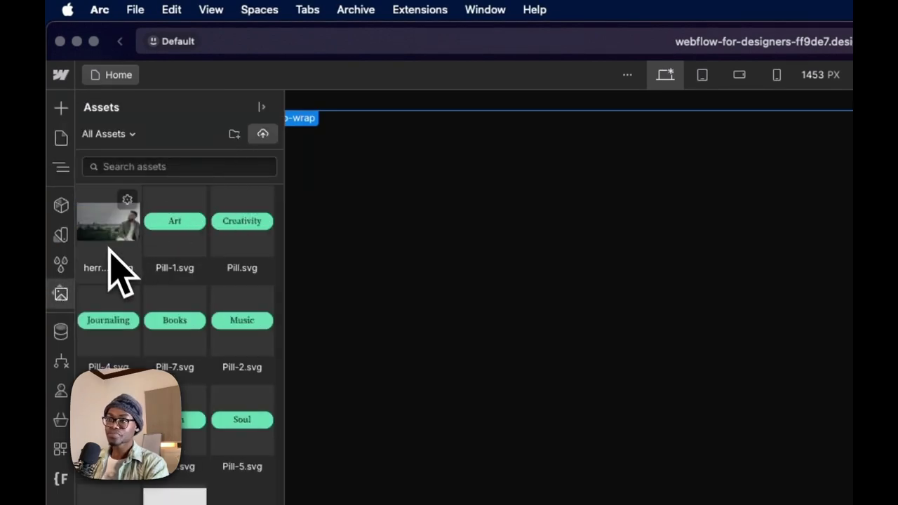
left_click(263, 135)
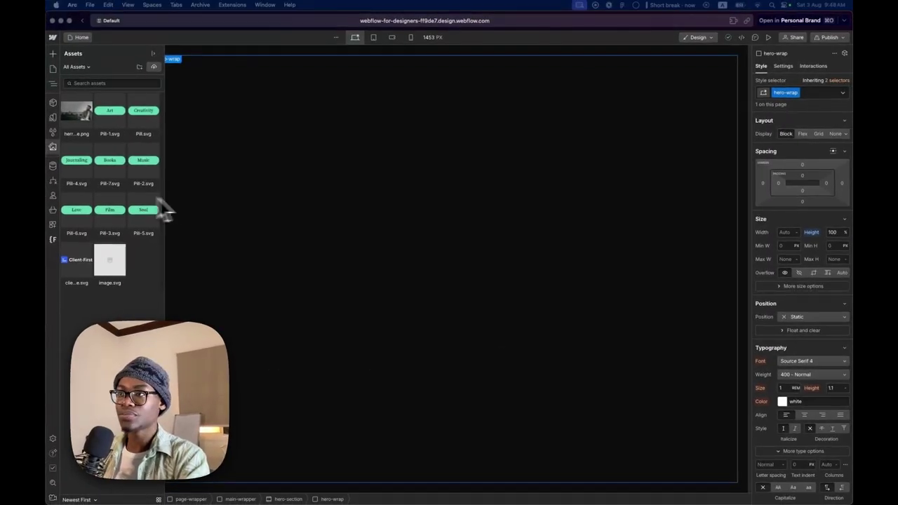
key("z")
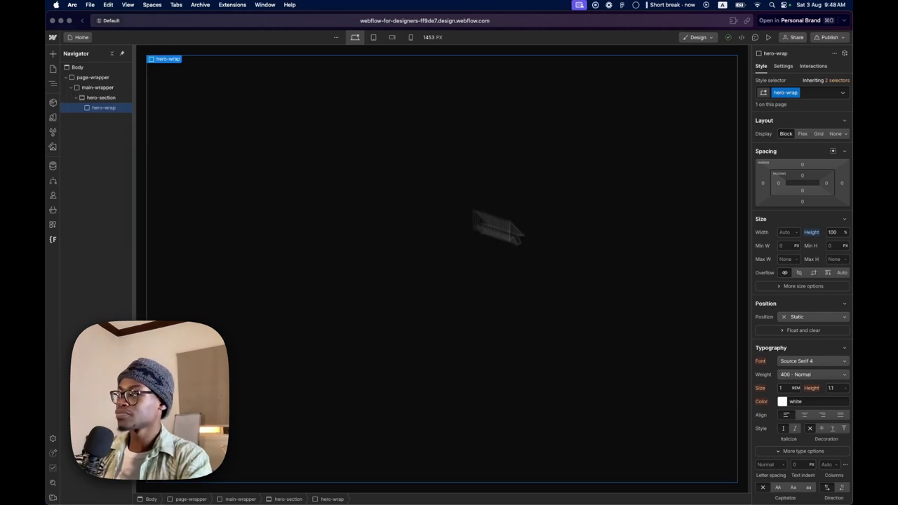
- Add a background image to the hero-wrap block and choose herro image.png from the project's assets
scroll(802, 411, "down", 10)
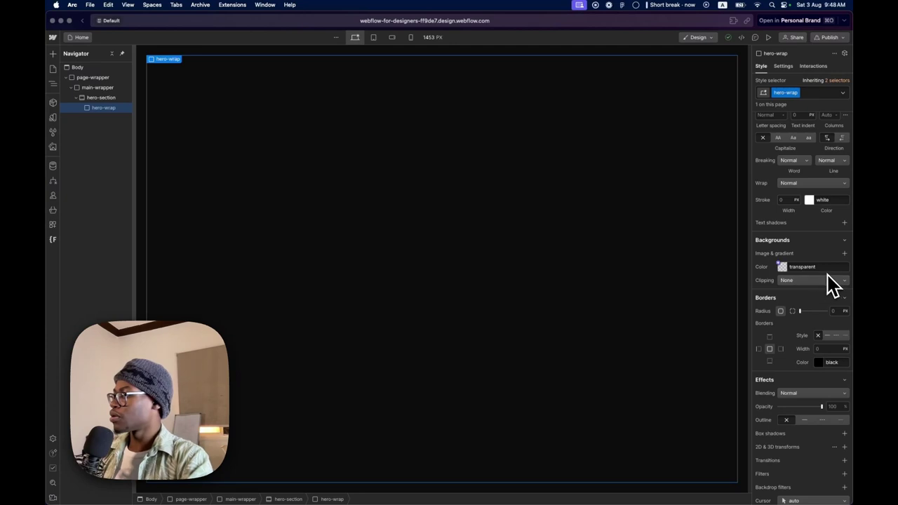
left_click(845, 253)
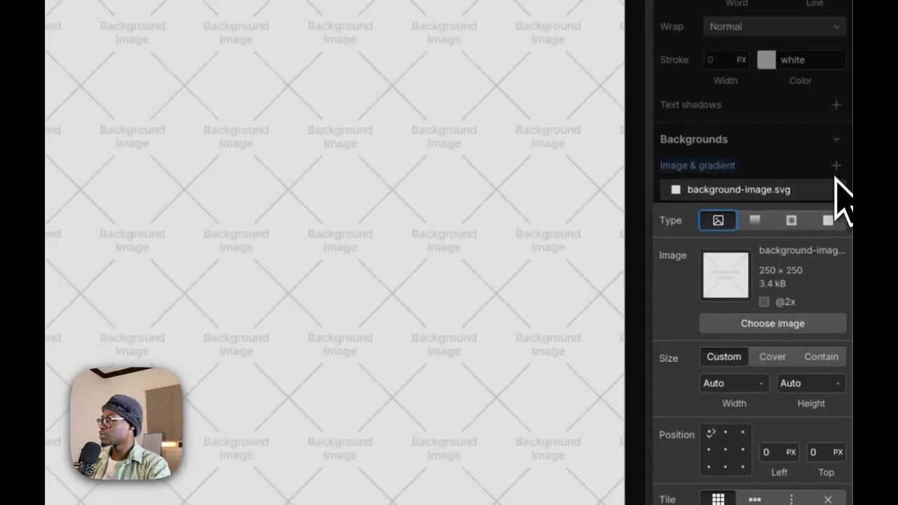
left_click(774, 327)
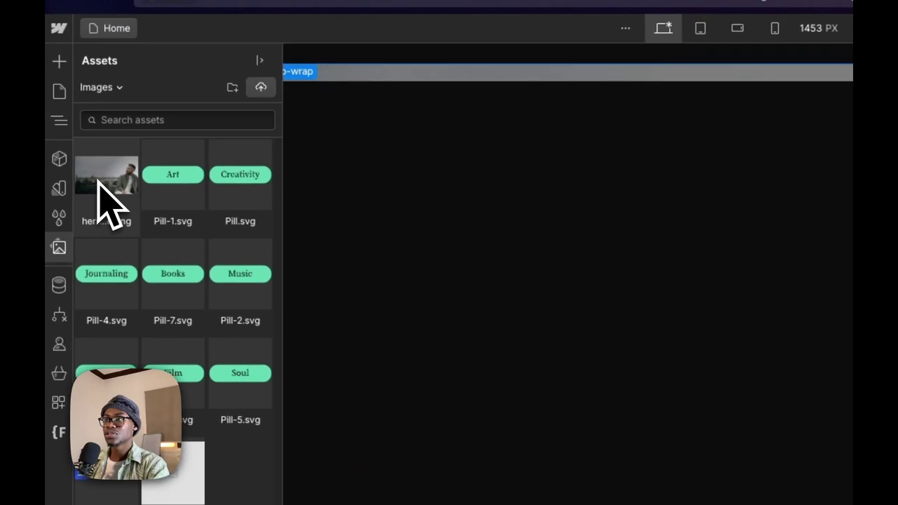
left_click(98, 181)
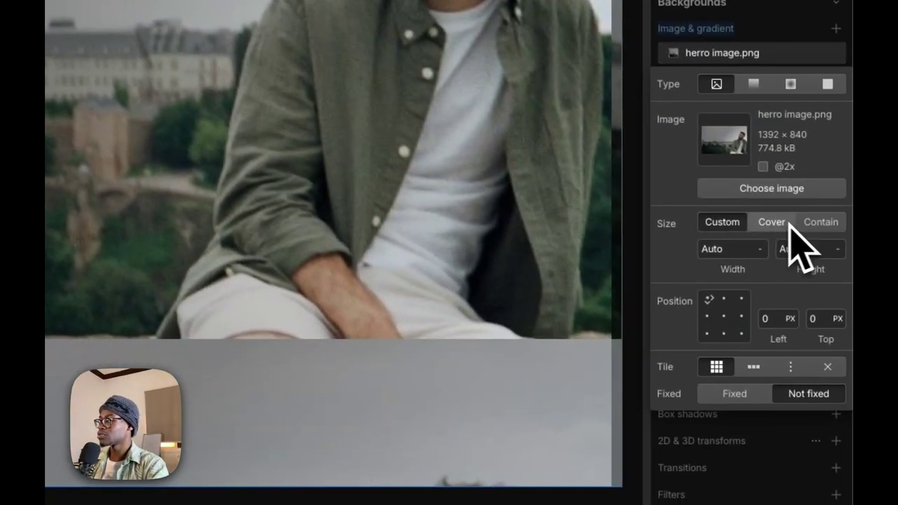
- Set the herro image.png background to Cover size, position it at 100% left and 0% top, and turn off tiling
left_click(777, 223)
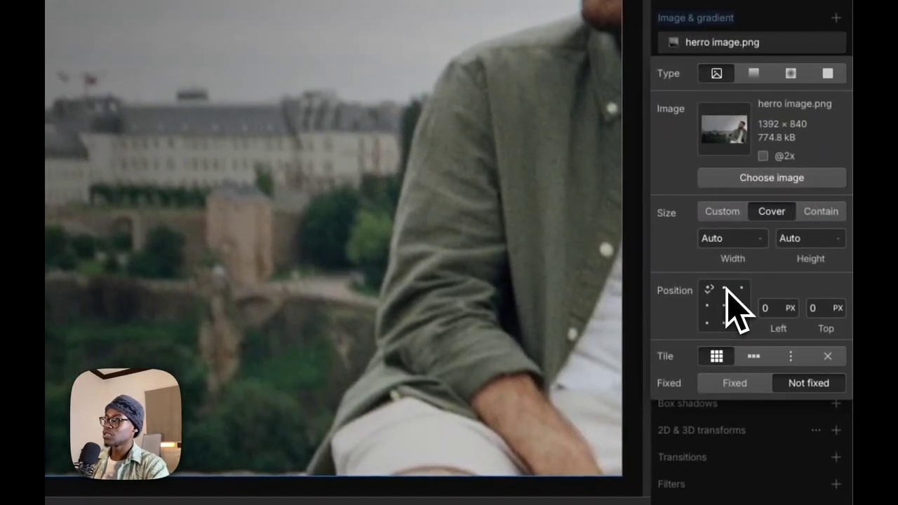
left_click(725, 288)
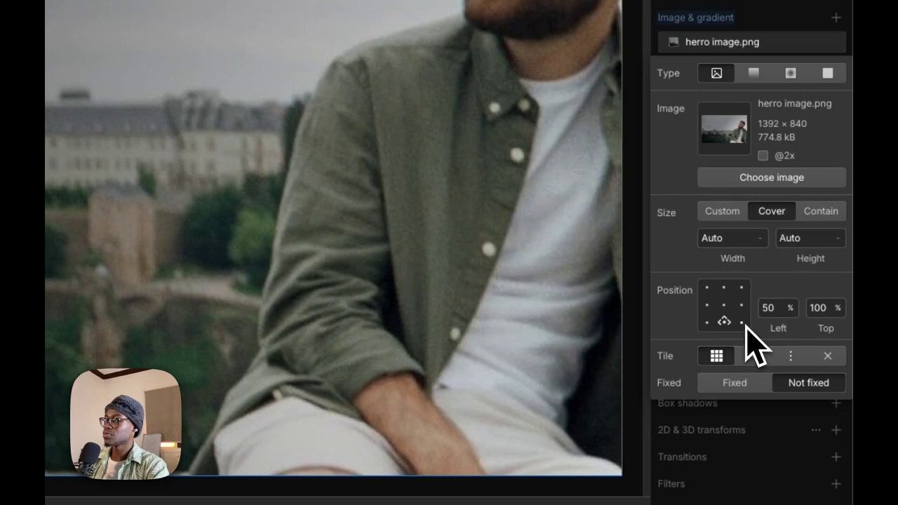
left_click(742, 323)
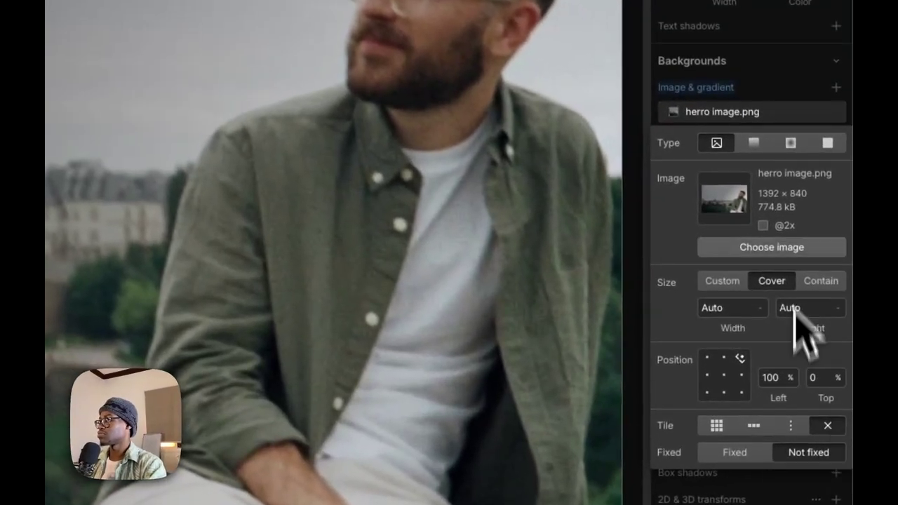
left_click(789, 105)
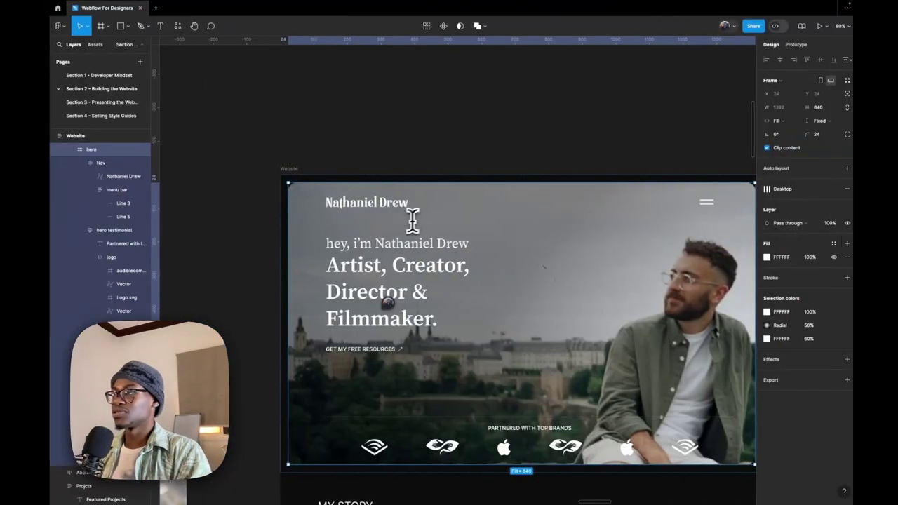
- Switch from Figma back to Webflow and add the prebuilt Navbar element inside the hero-wrap block
scroll(276, 223, "down", 3)
scroll(484, 271, "up", 3)
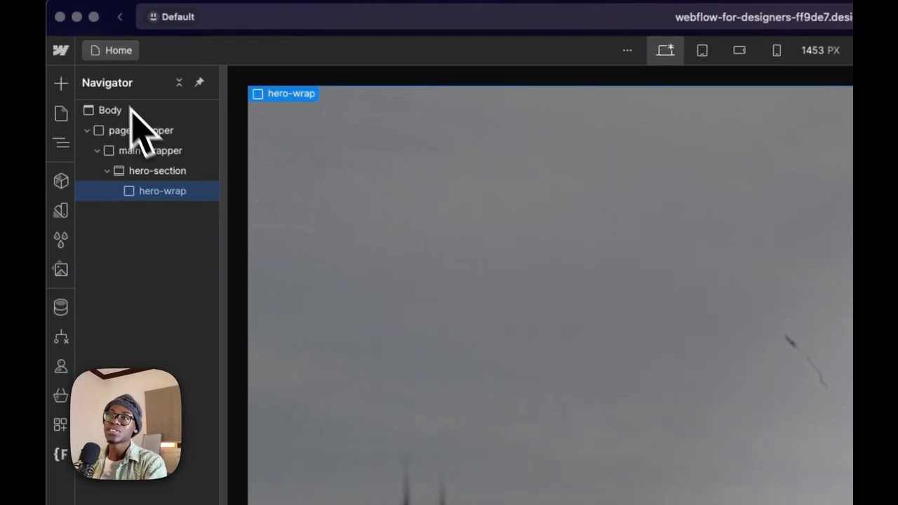
left_click(63, 85)
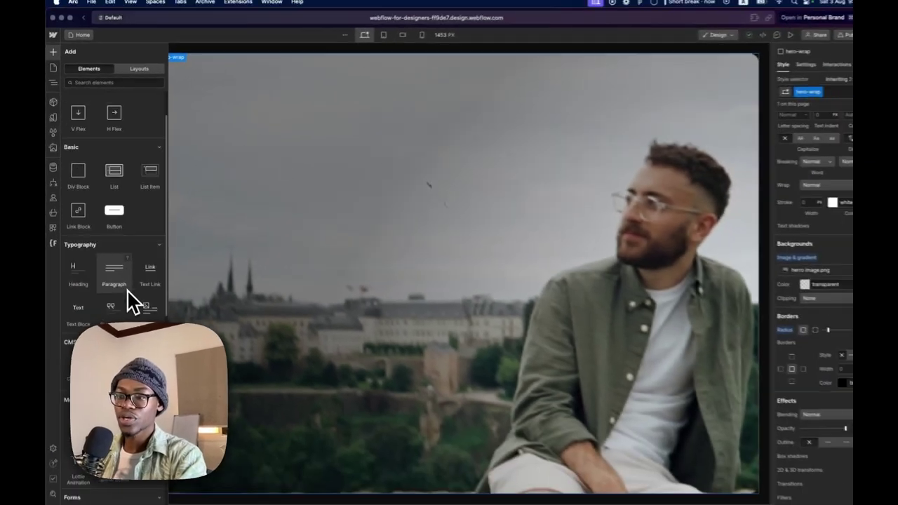
scroll(152, 358, "down", 5)
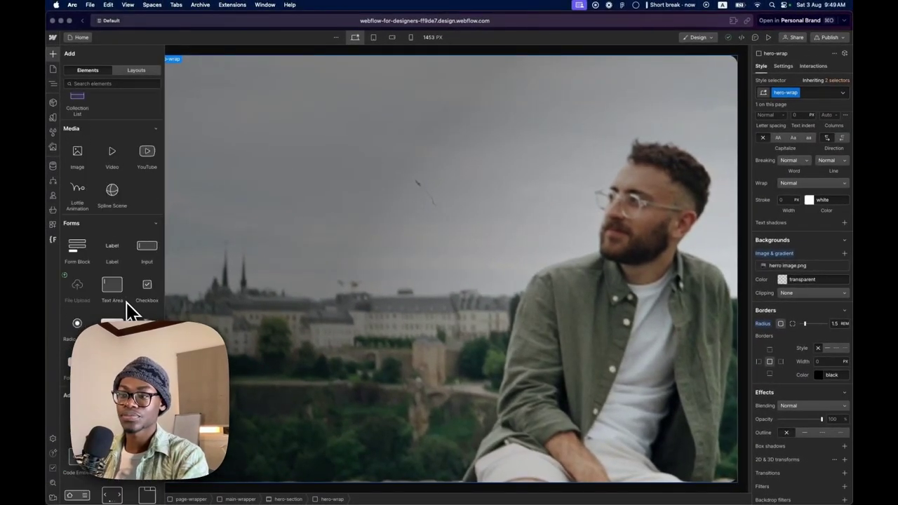
scroll(128, 311, "down", 4)
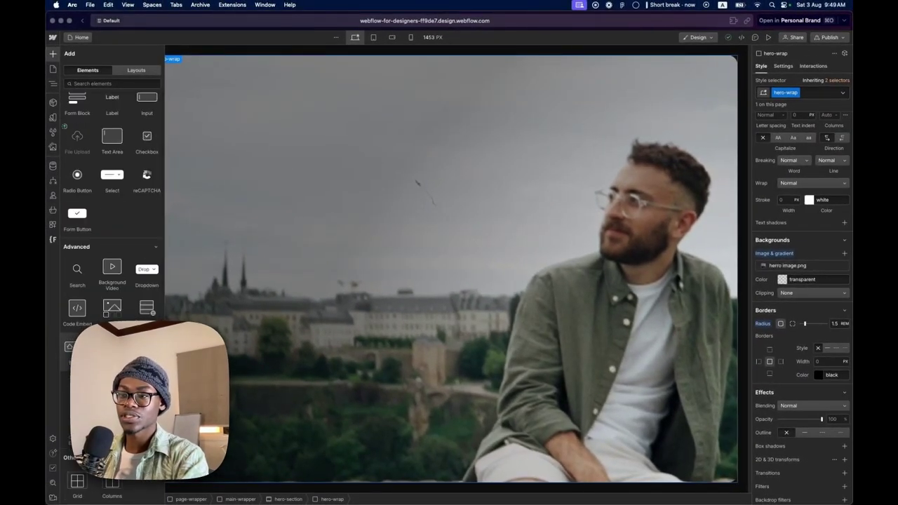
left_click_drag(79, 349, 323, 174)
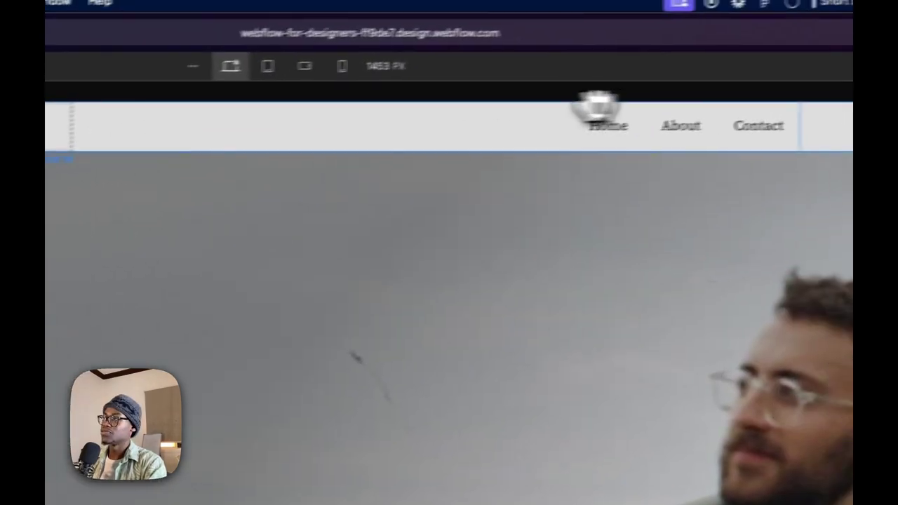
- Preview the page at the tablet breakpoint and test opening and closing the navbar's hamburger menu
left_click(408, 43)
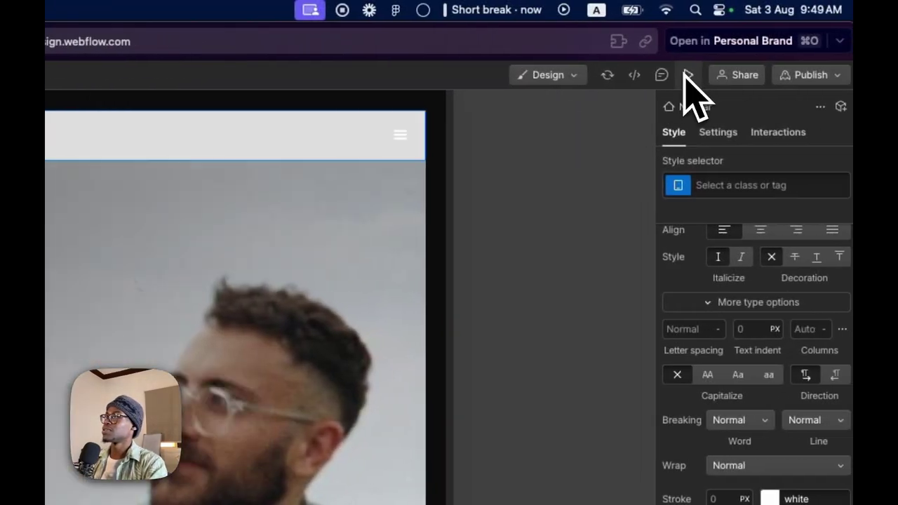
left_click(684, 77)
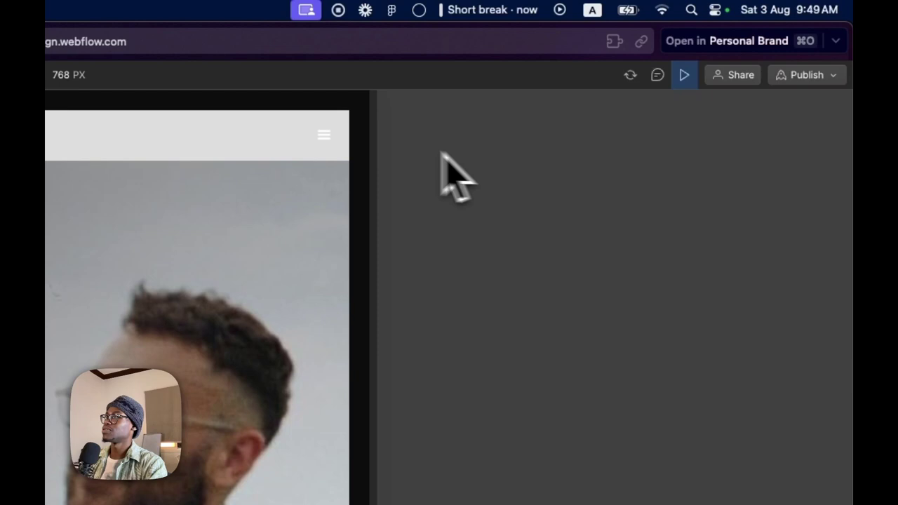
left_click(325, 136)
left_click(323, 135)
left_click(324, 135)
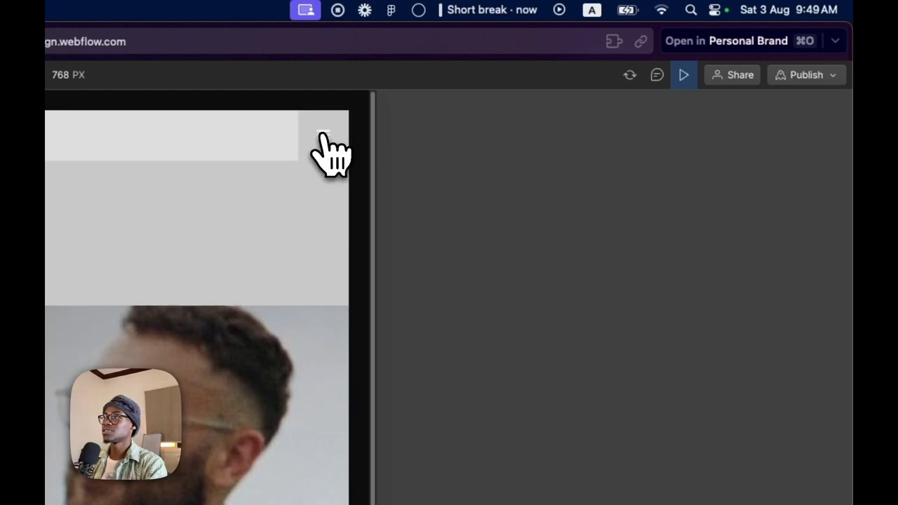
left_click(324, 135)
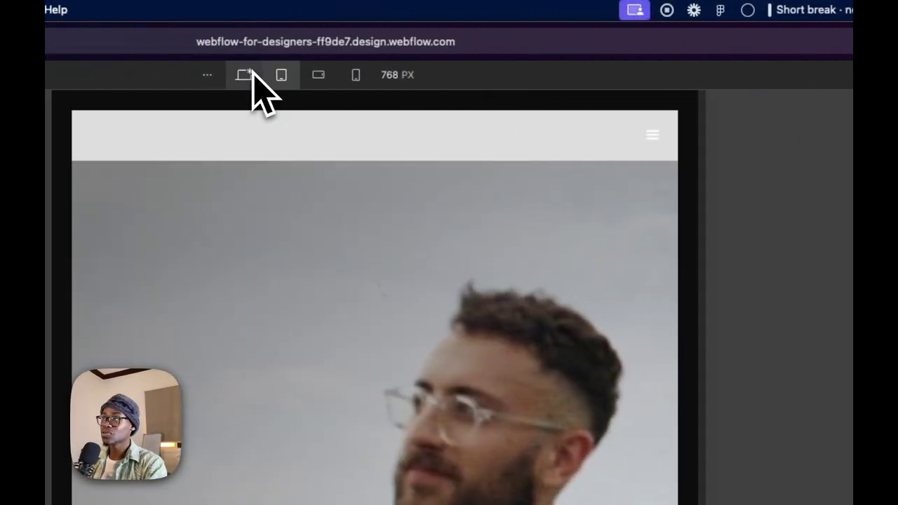
- Return to the desktop breakpoint, exit the preview and delete the prebuilt Navbar from hero-wrap
left_click(195, 75)
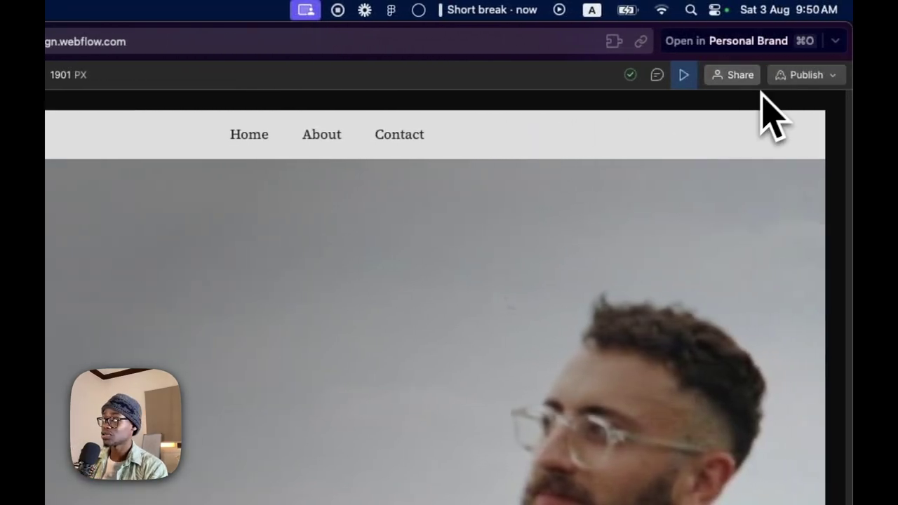
left_click(684, 76)
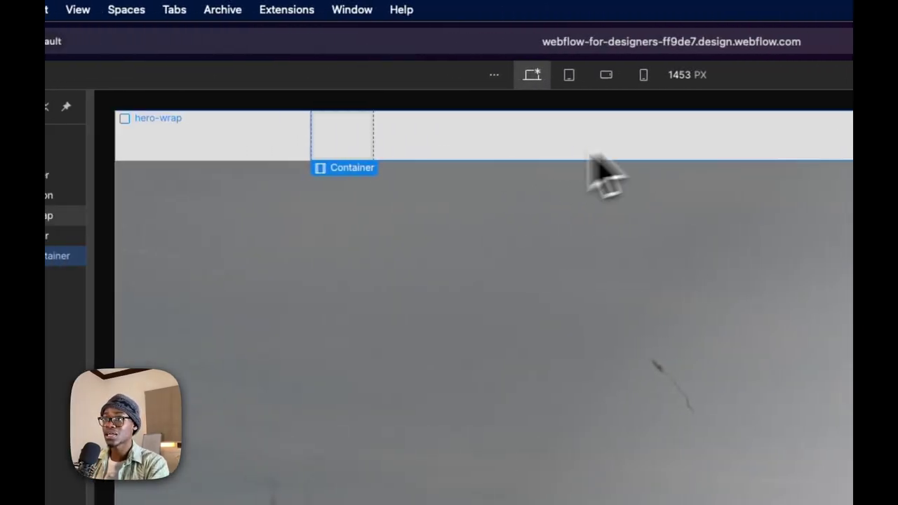
left_click(176, 237)
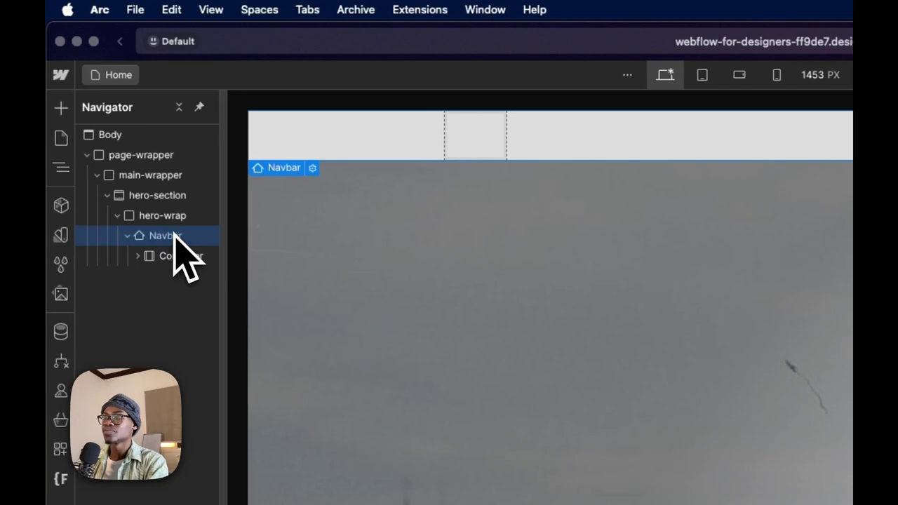
key("Delete")
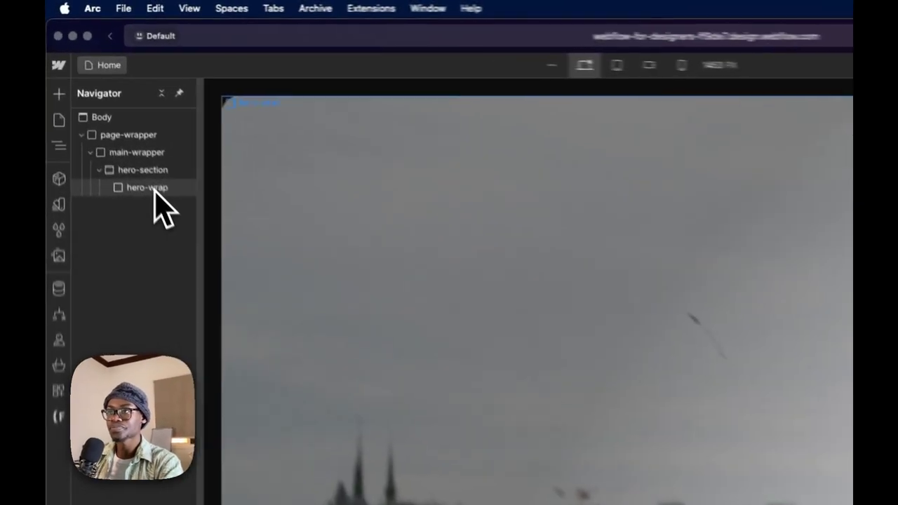
- Add a div block inside hero-wrap and set its HTML tag to Nav
left_click(106, 109)
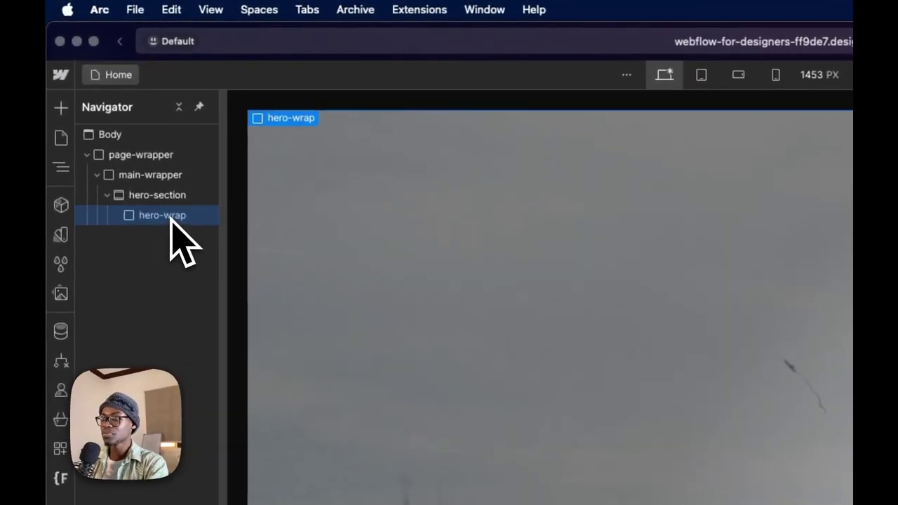
key("super+k")
type("div")
key("Return")
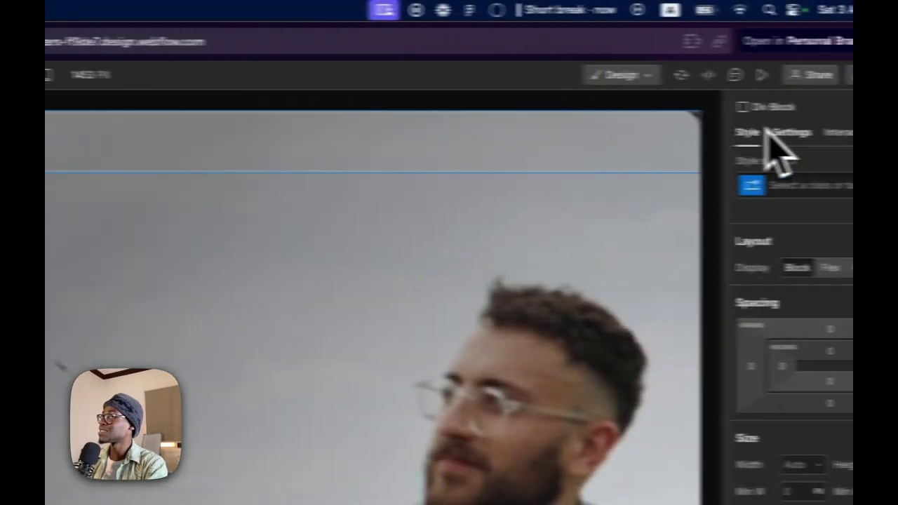
left_click(897, 132)
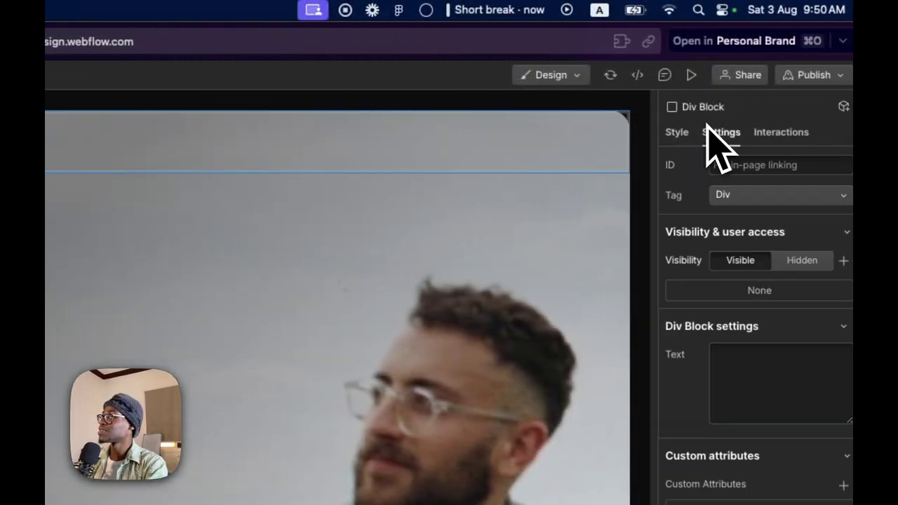
left_click(733, 194)
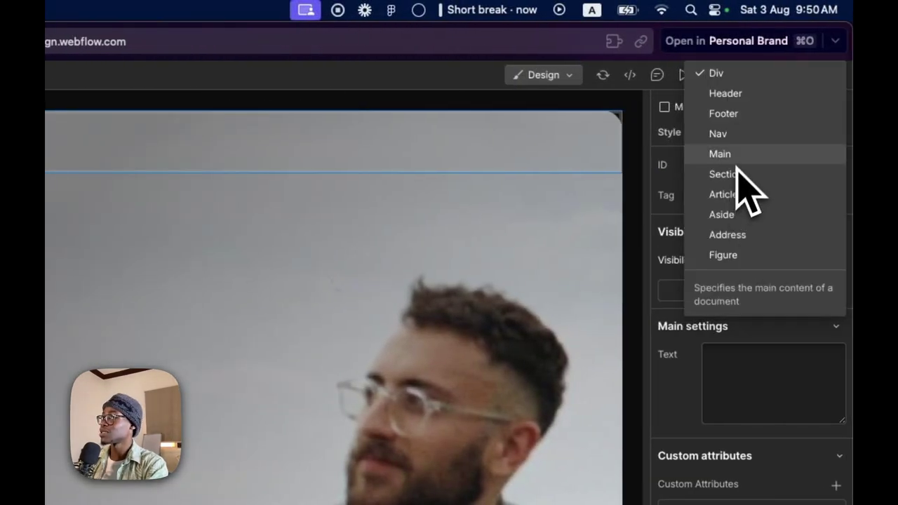
left_click(744, 134)
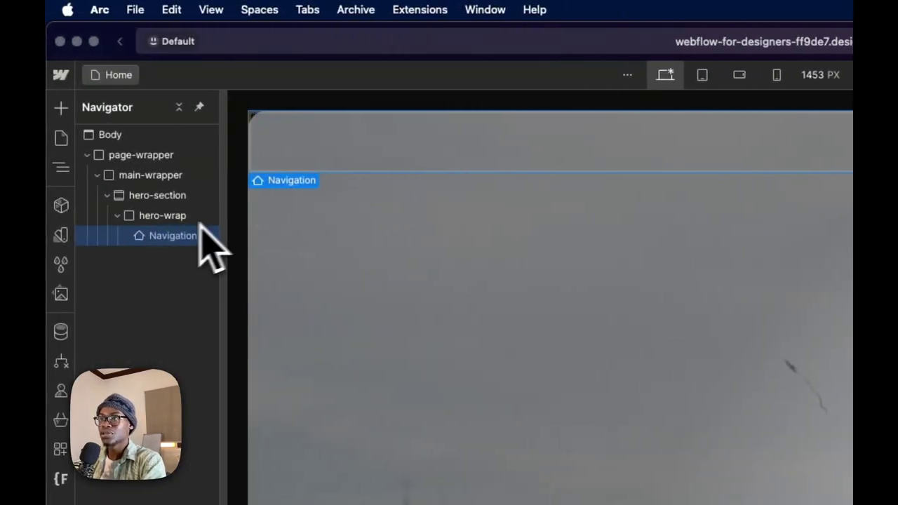
- Add a Link Block inside the Navigation element of hero-wrap
key("cmd+k")
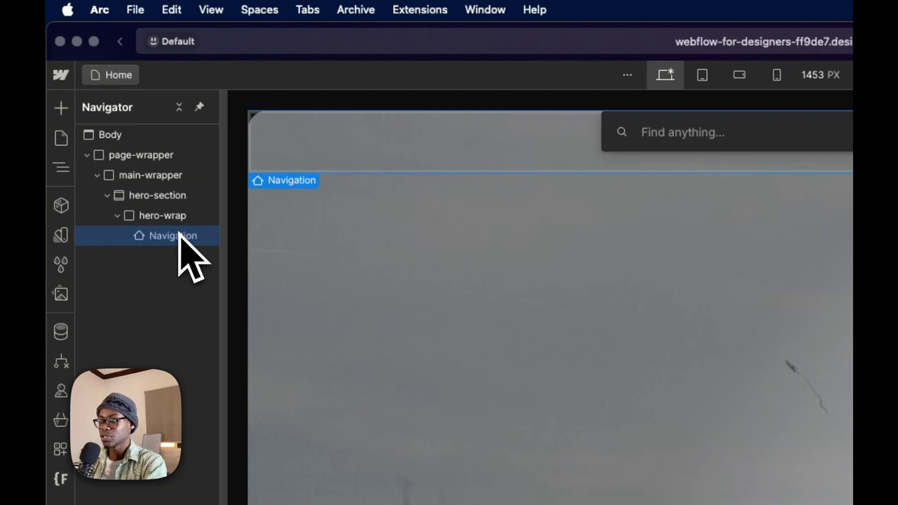
type("link")
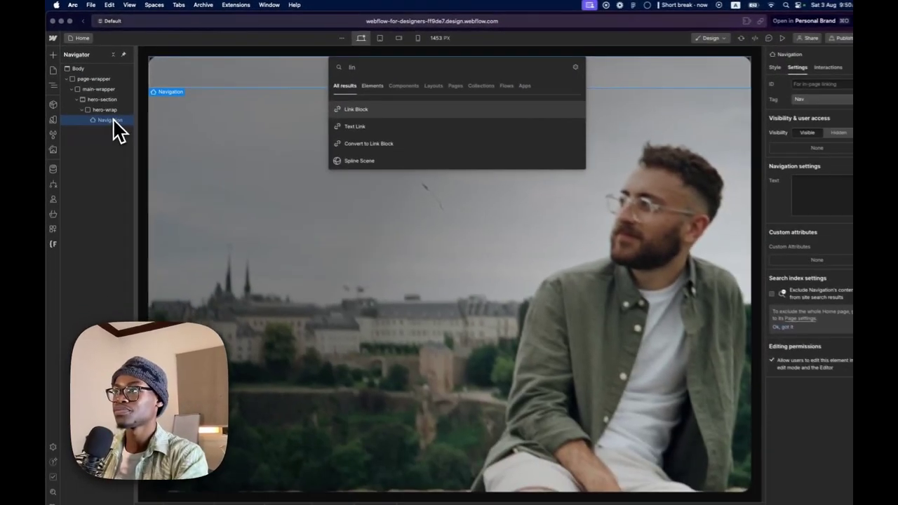
key("Return")
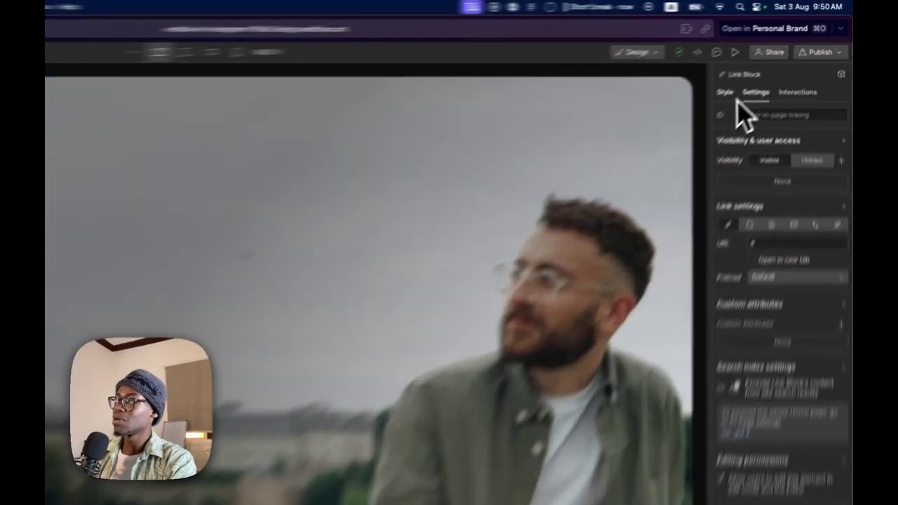
left_click(762, 66)
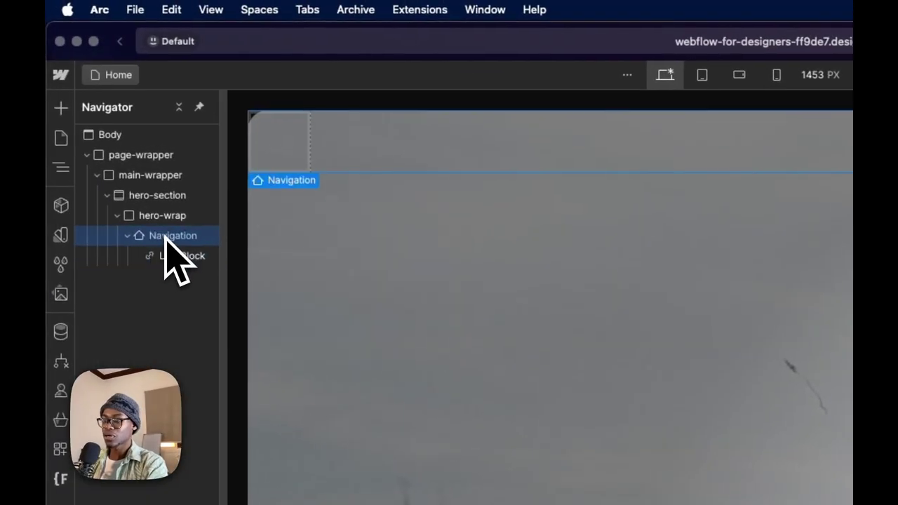
- Add a Div Block inside the Navigation element, alongside the Link Block
key("super+e")
type("div")
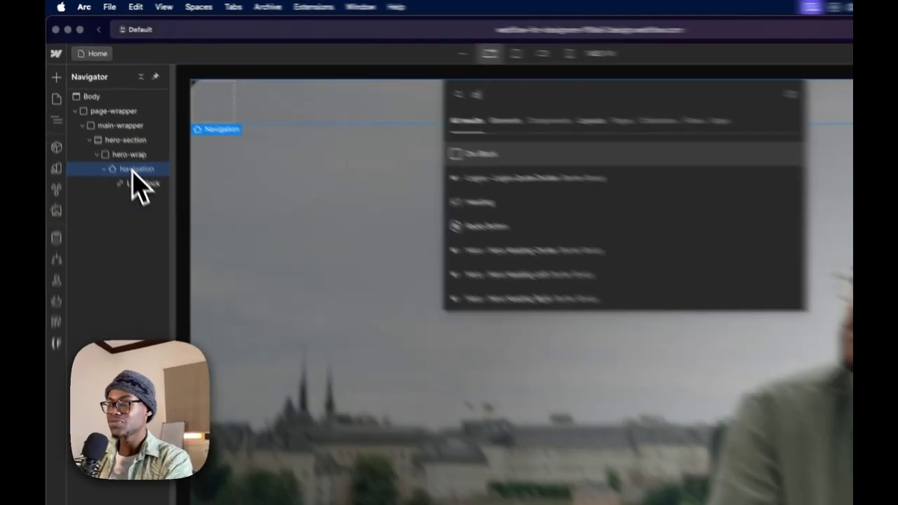
key("Return")
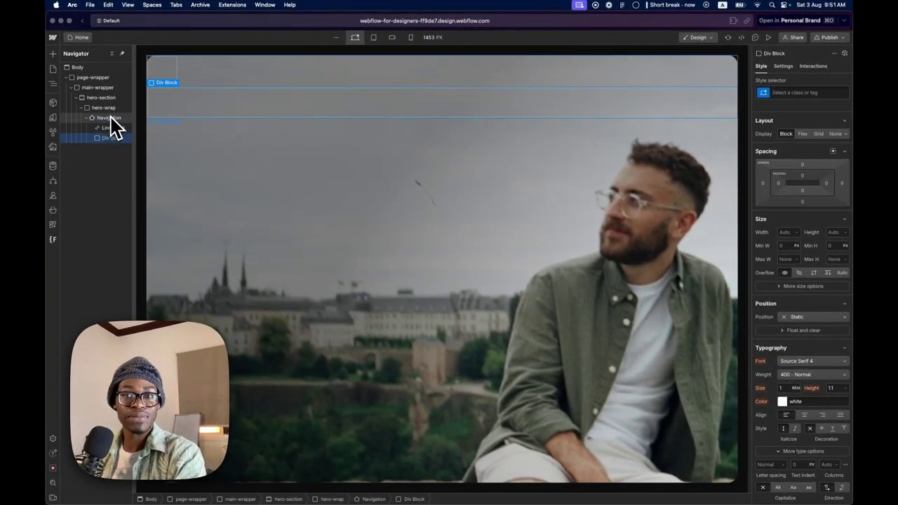
- Switch to Figma and examine the hero nav's logo, its menu bar icon and the open navbar overlay design
key("ctrl+Right")
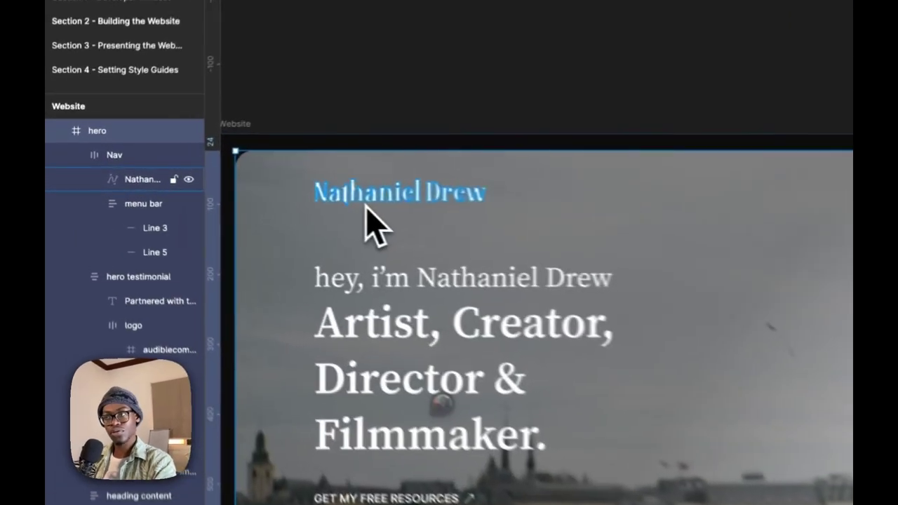
left_click(232, 188)
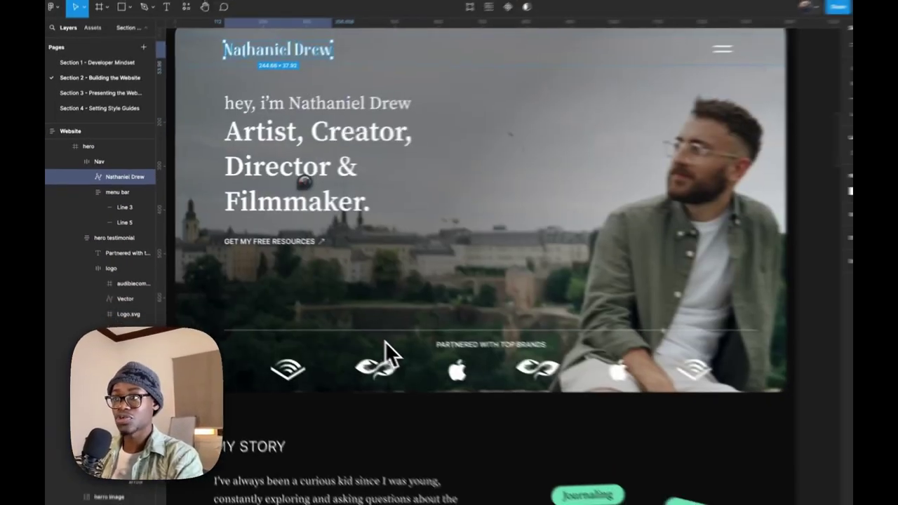
scroll(288, 224, "up", 5)
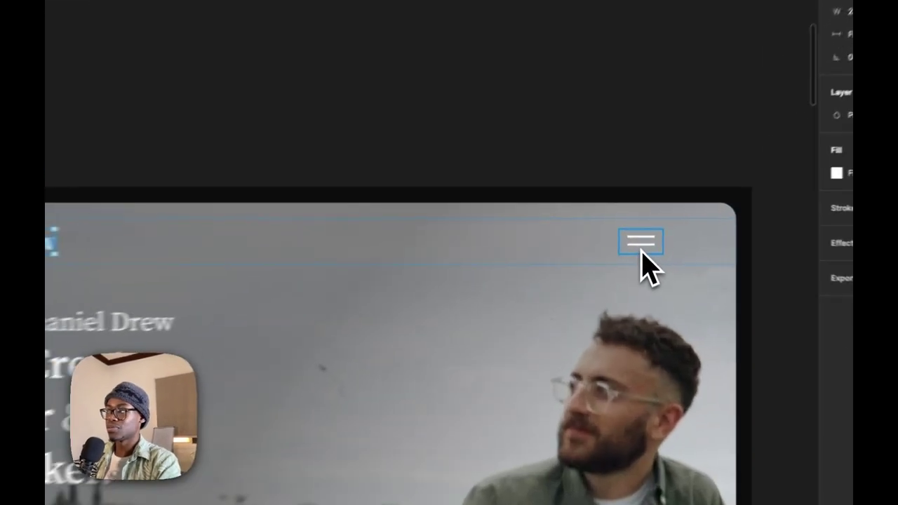
left_click(648, 232)
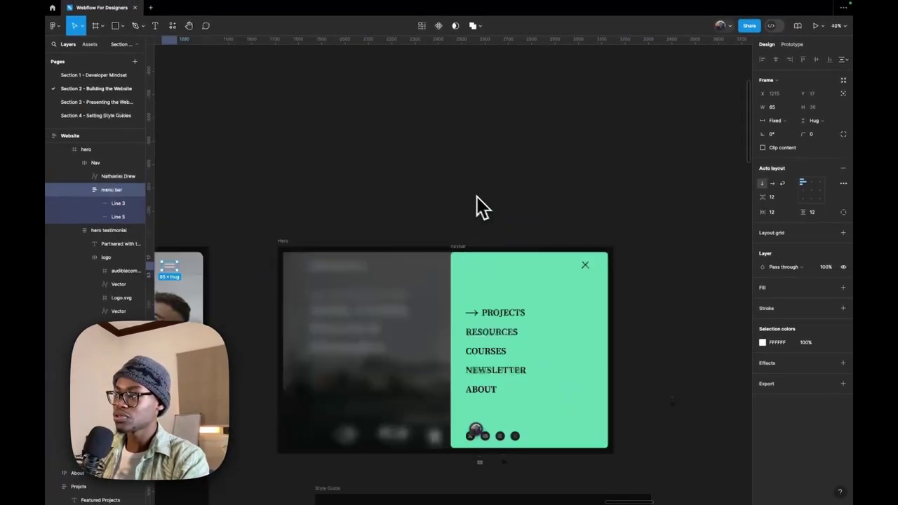
scroll(544, 344, "up", 3)
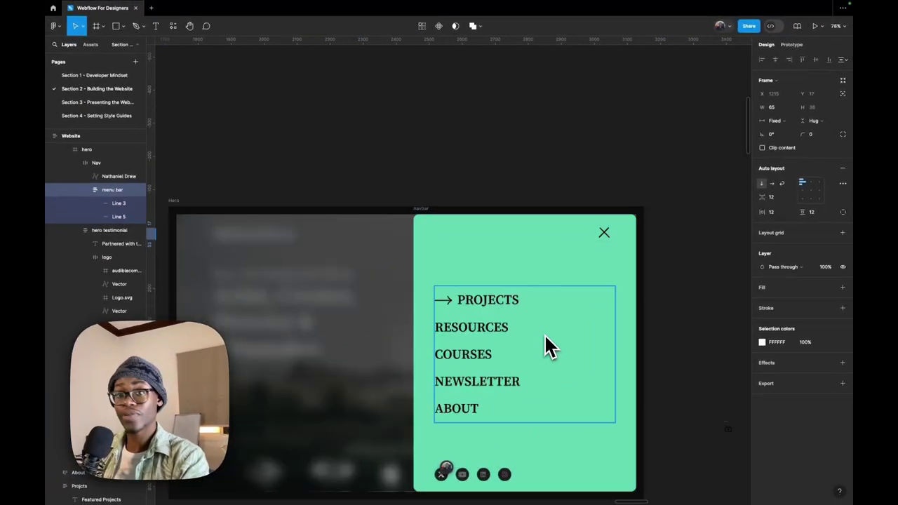
scroll(500, 304, "down", 2)
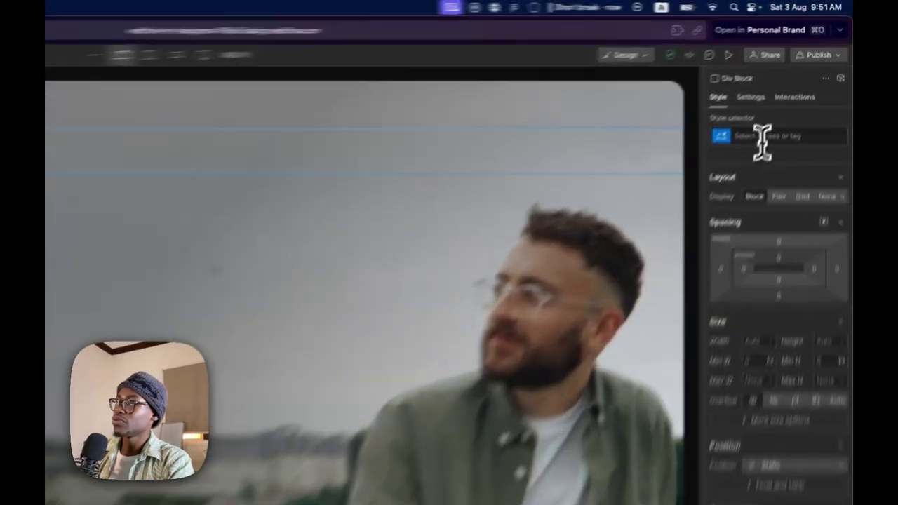
- Give the div block inside the Navigation element the class nav-menu
left_click(790, 92)
type("nav")
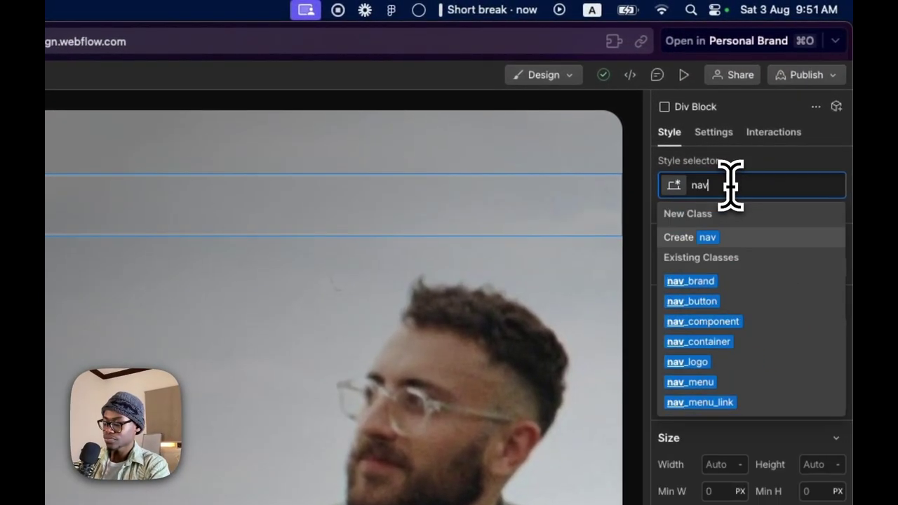
type("-menuu")
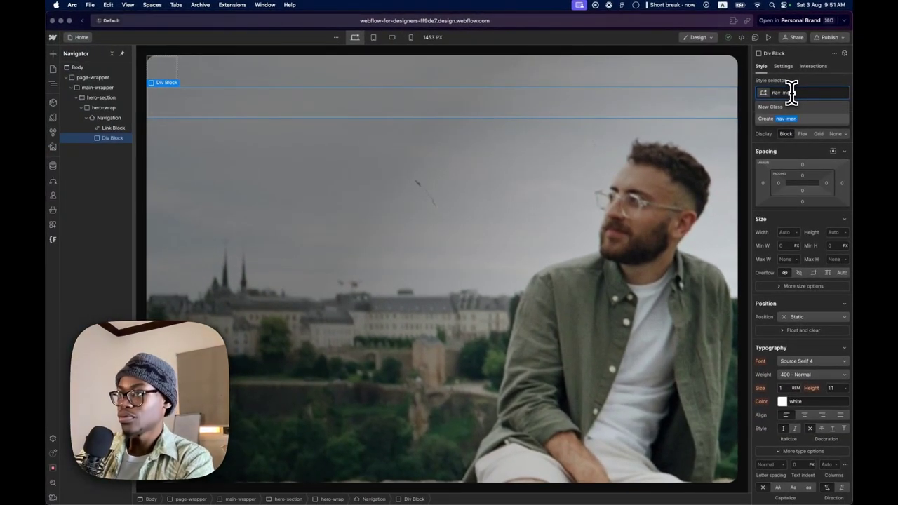
key("Return")
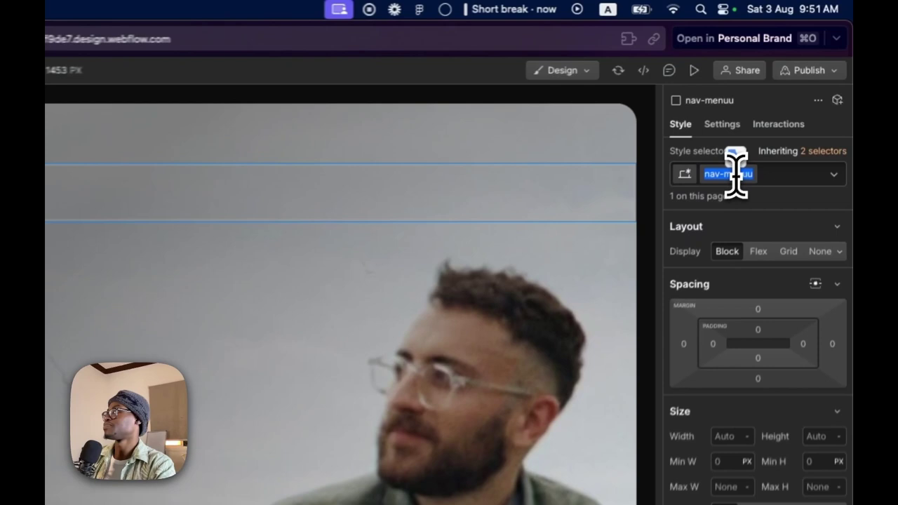
left_click(792, 92)
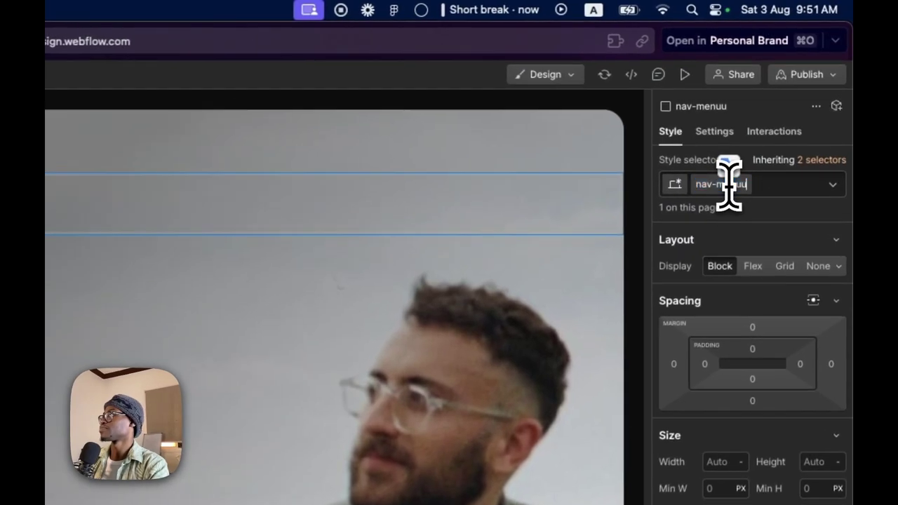
key("BackSpace")
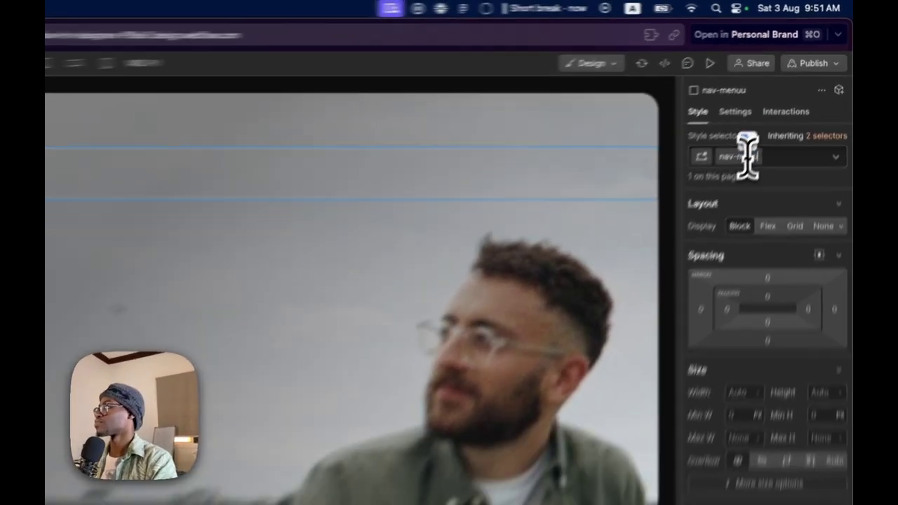
key("Return")
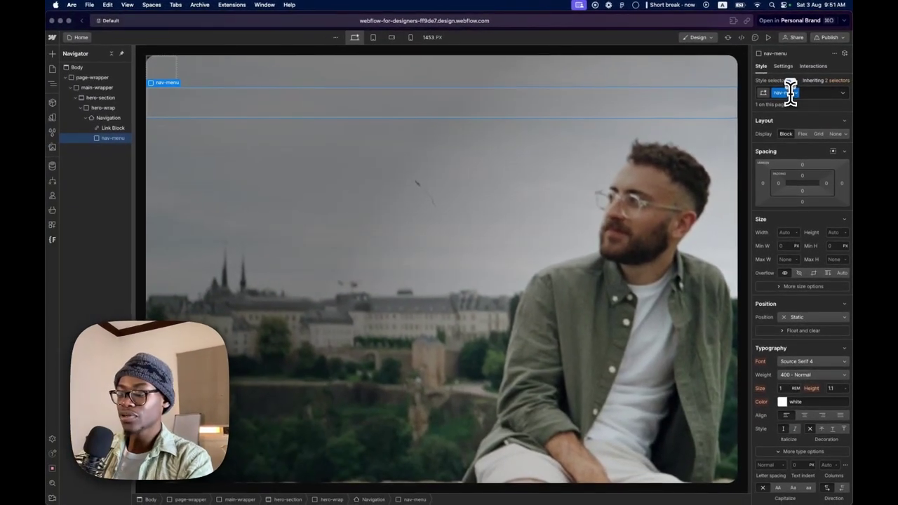
- Add a Div Block inside nav-menu
key("super+k")
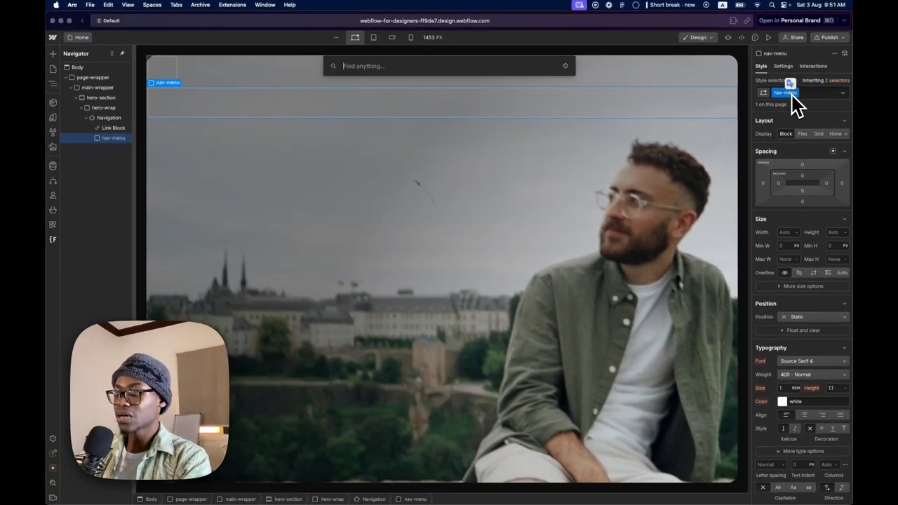
type("d")
key("Return")
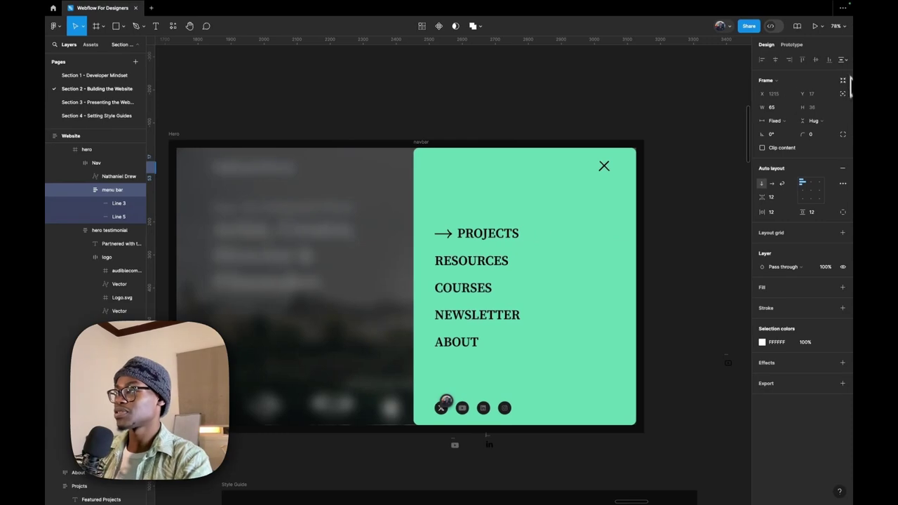
- Check the hero's menu bar icon in Figma and give the new Webflow div block inside nav-menu the class ham-icon
scroll(611, 174, "down", 5)
scroll(429, 174, "up", 8)
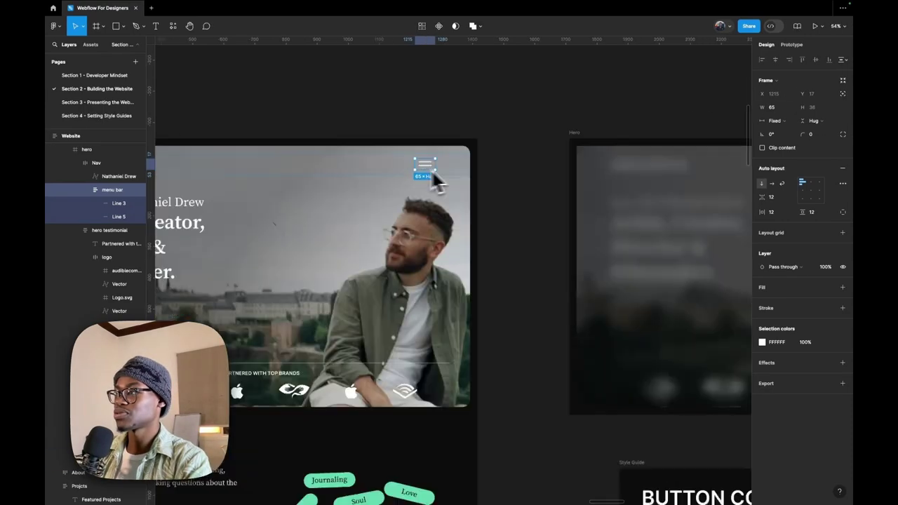
key("super+Tab")
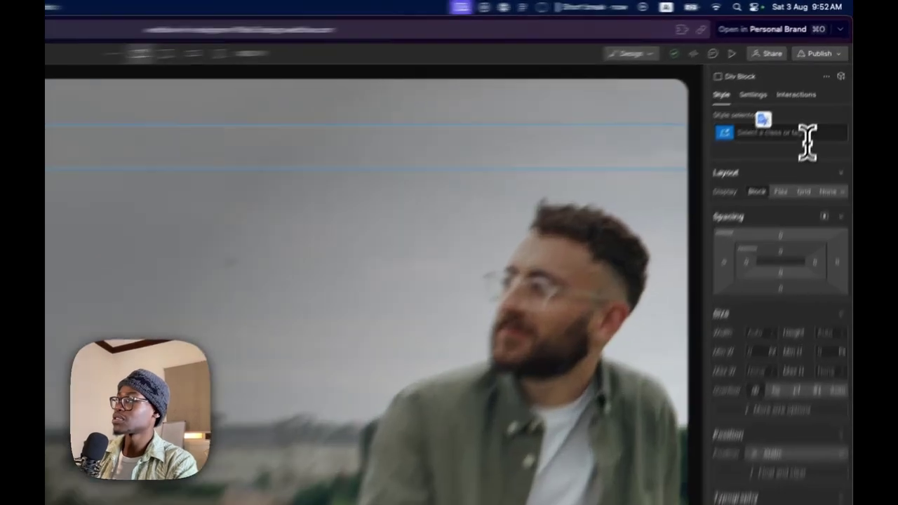
left_click(824, 93)
type("ham")
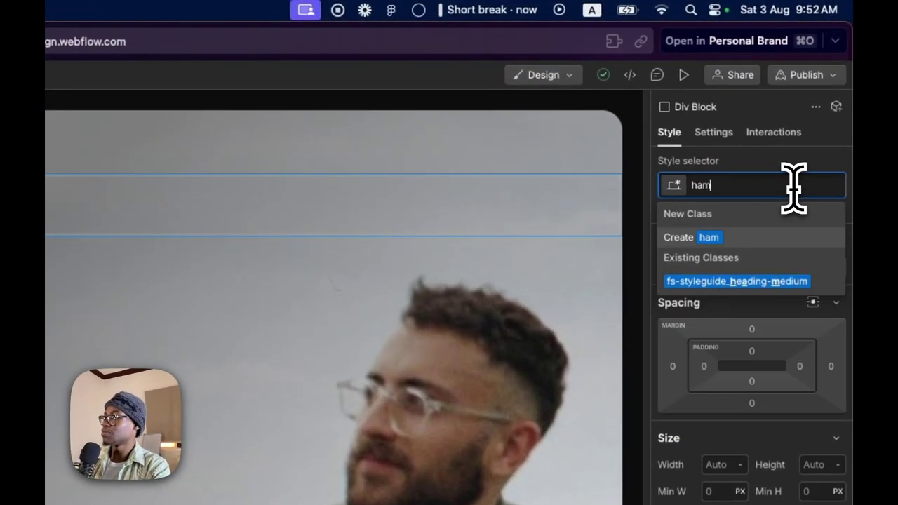
type("-icon")
key("Return")
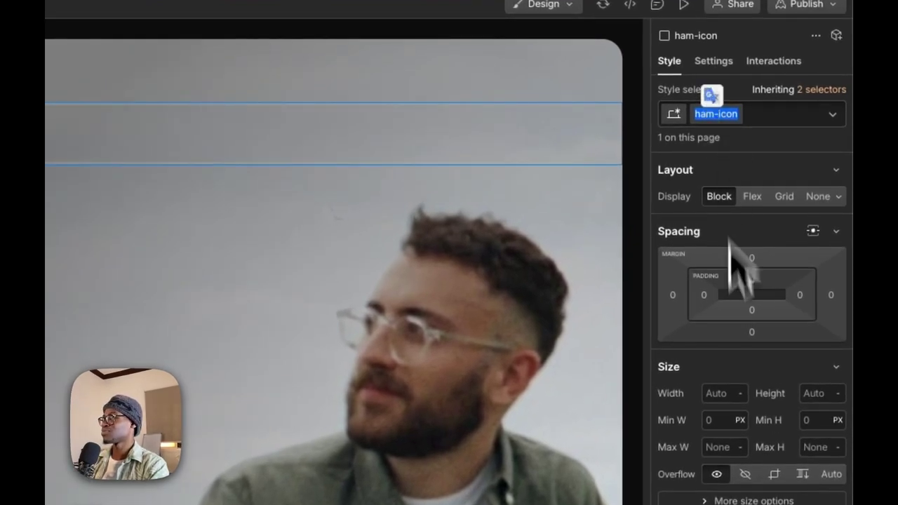
- Set the ham-icon div's width and height to 4 rem each
left_click(718, 390)
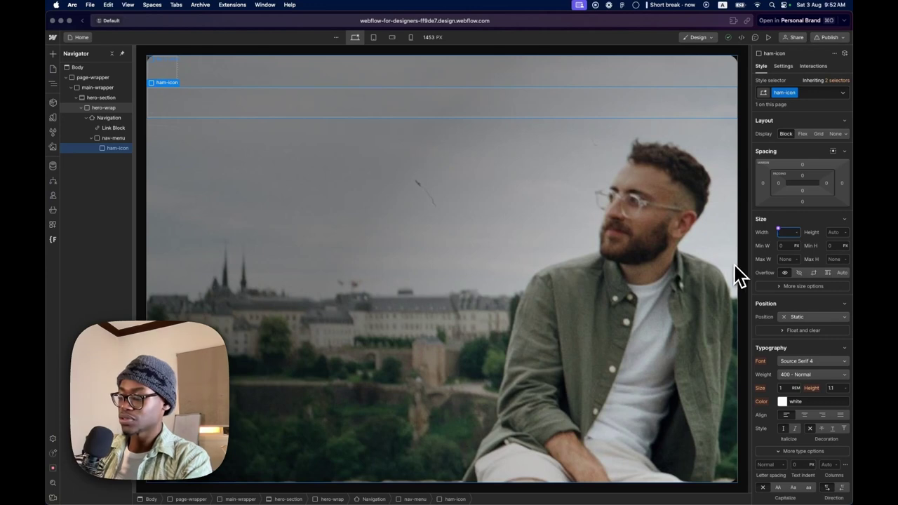
type("4")
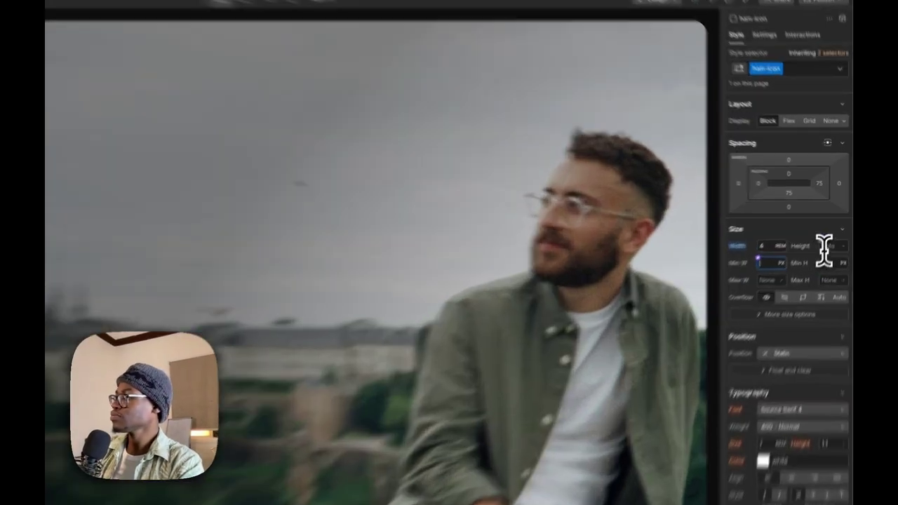
left_click(833, 232)
type("4")
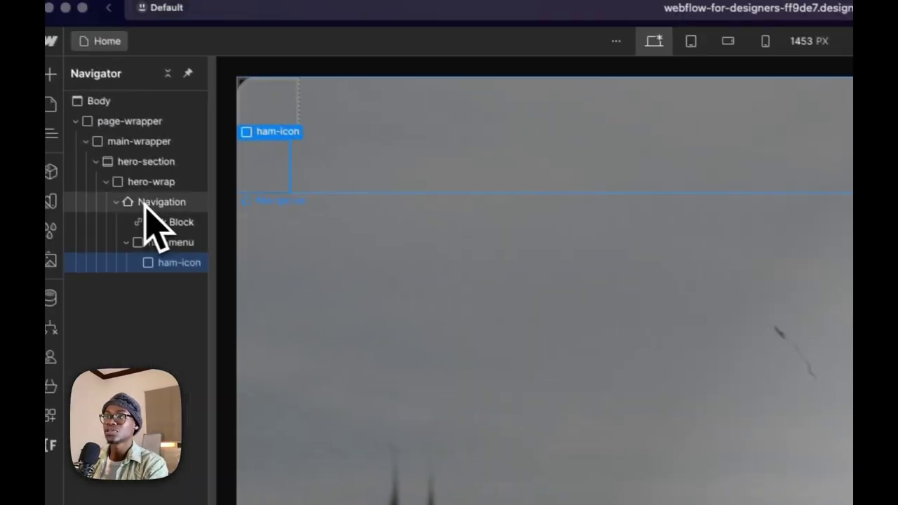
- Give the Navigation element the class navbar and set its display to Flex
left_click(147, 209)
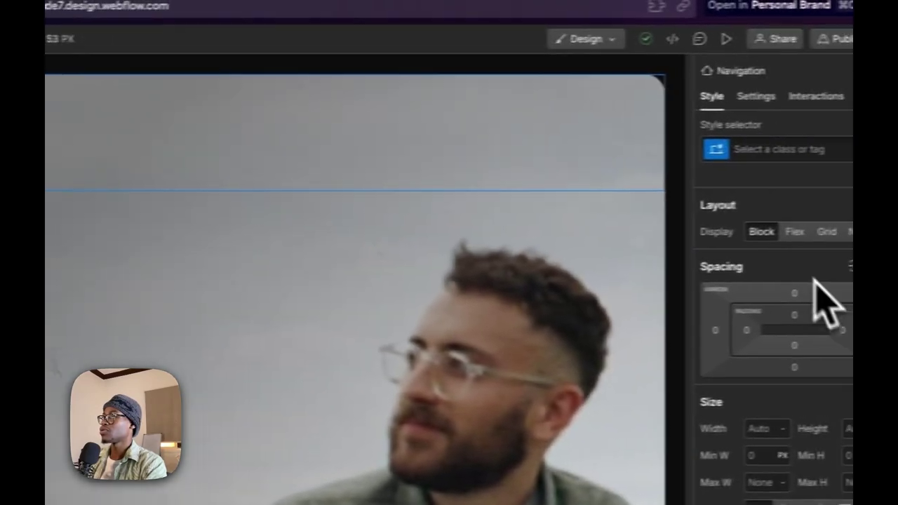
left_click(779, 149)
type("na")
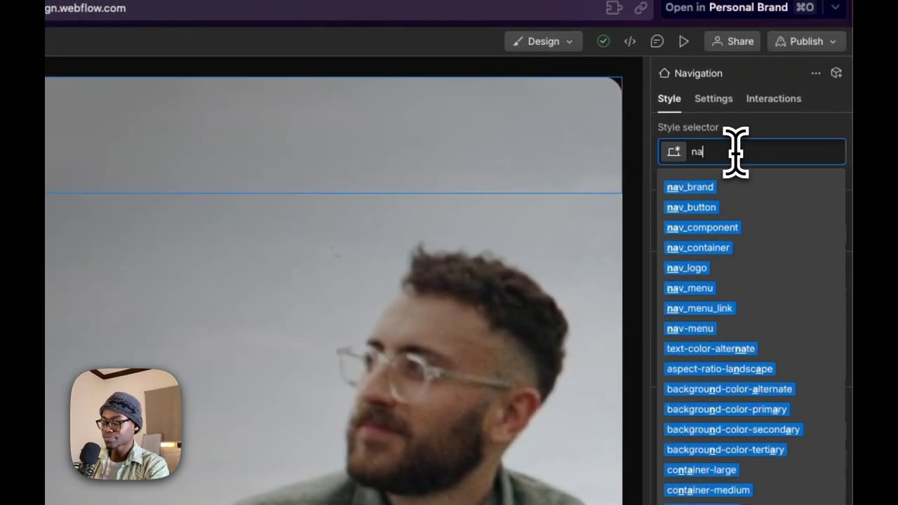
type("vbar")
key("Return")
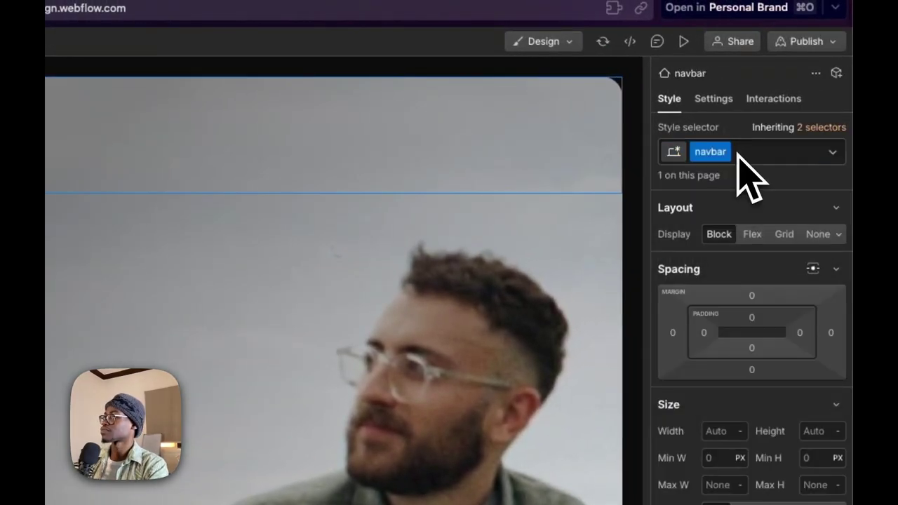
left_click(755, 236)
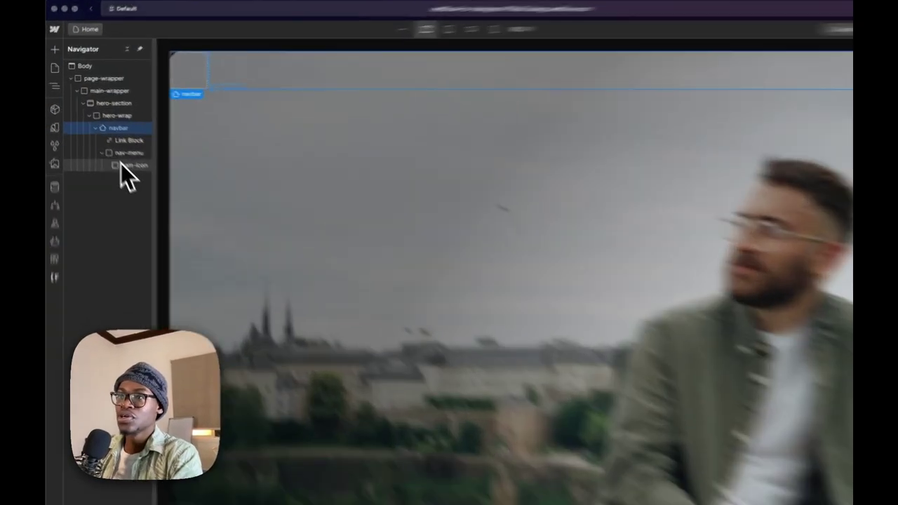
- Give the ham-icon div a white background color
left_click(121, 148)
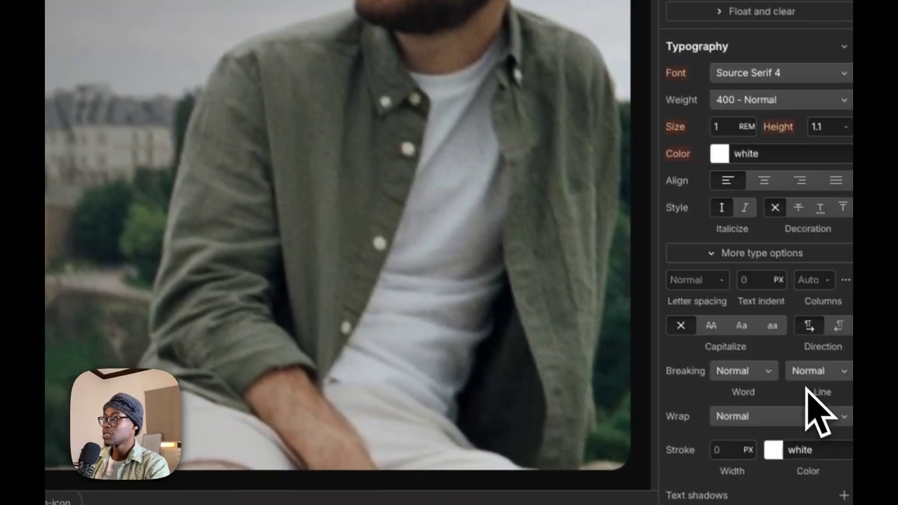
scroll(800, 384, "down", 5)
left_click(714, 440)
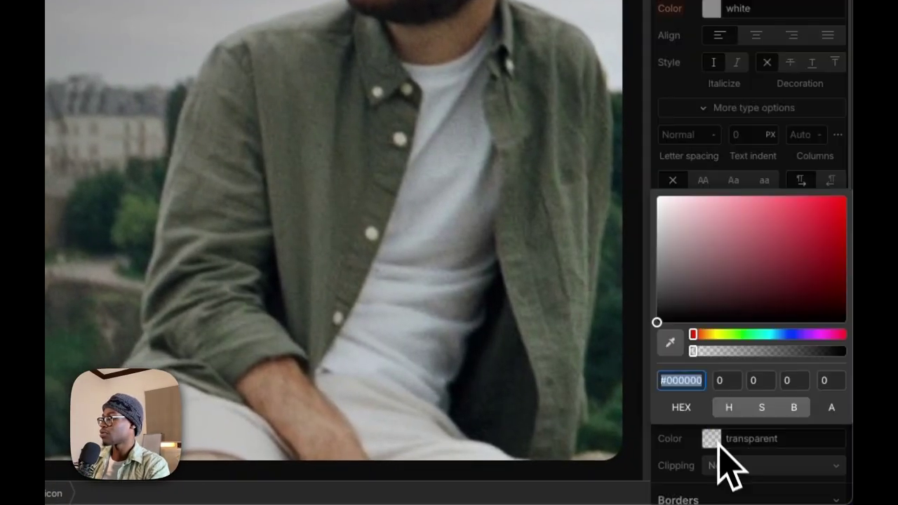
left_click_drag(722, 316, 576, 169)
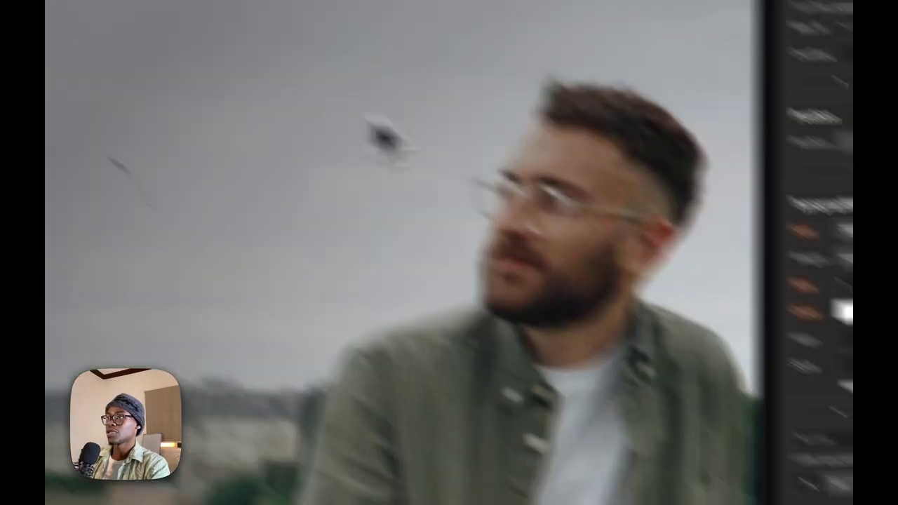
- Reset the navbar's display setting and apply Flex to it again
left_click(190, 255)
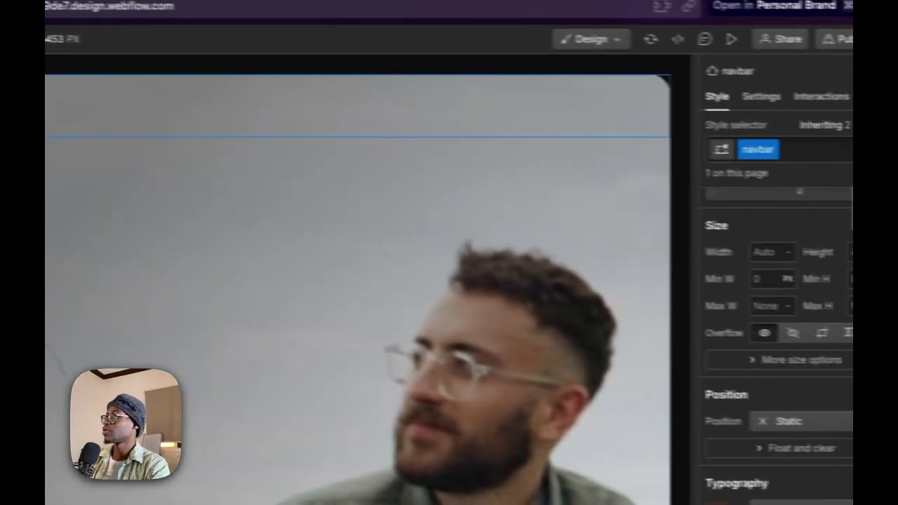
left_click(678, 228, "alt")
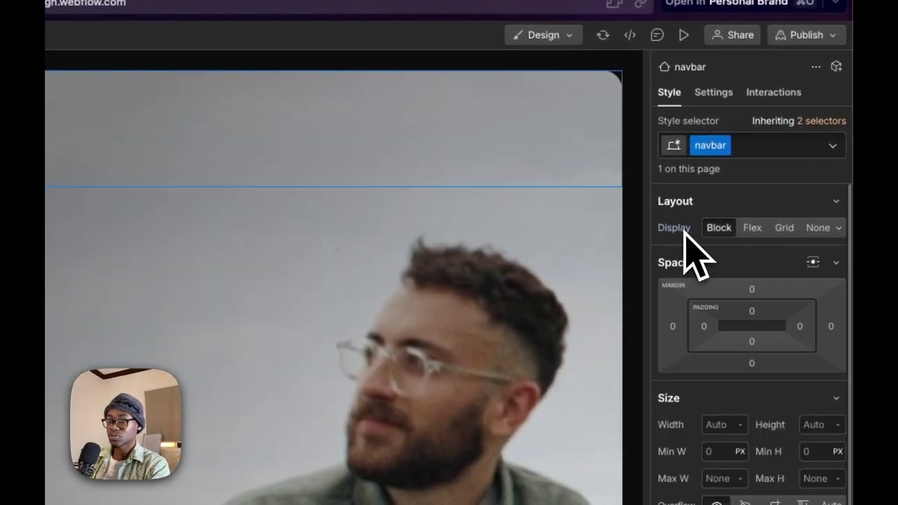
left_click(751, 229)
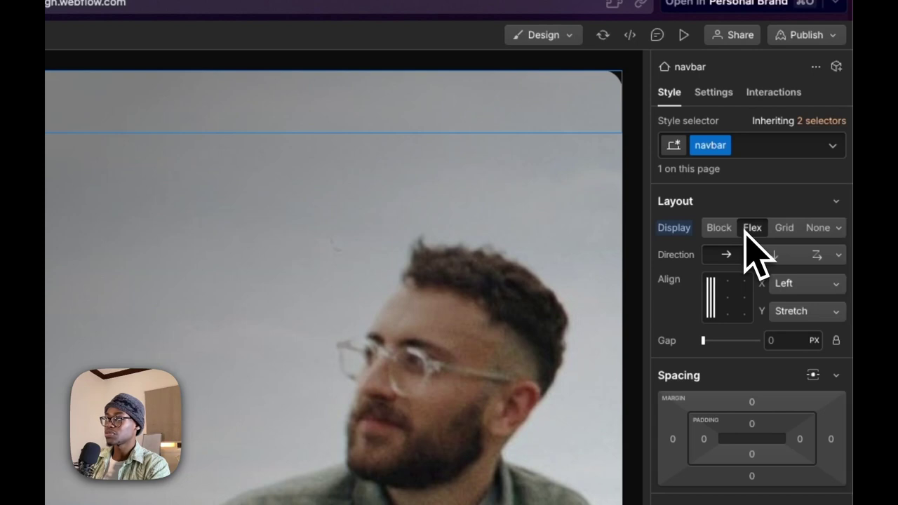
- Align the navbar's children with Space between horizontally and Center vertically
left_click(828, 313)
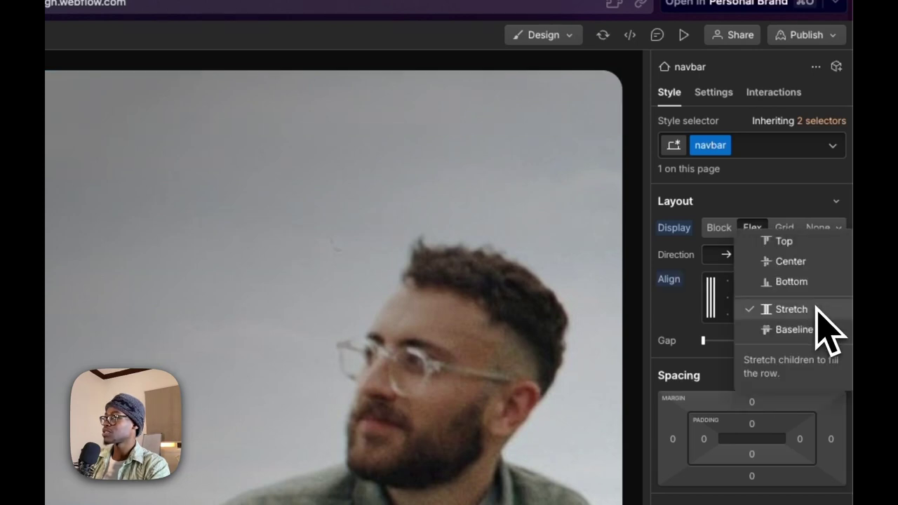
left_click(712, 309)
left_click(800, 284)
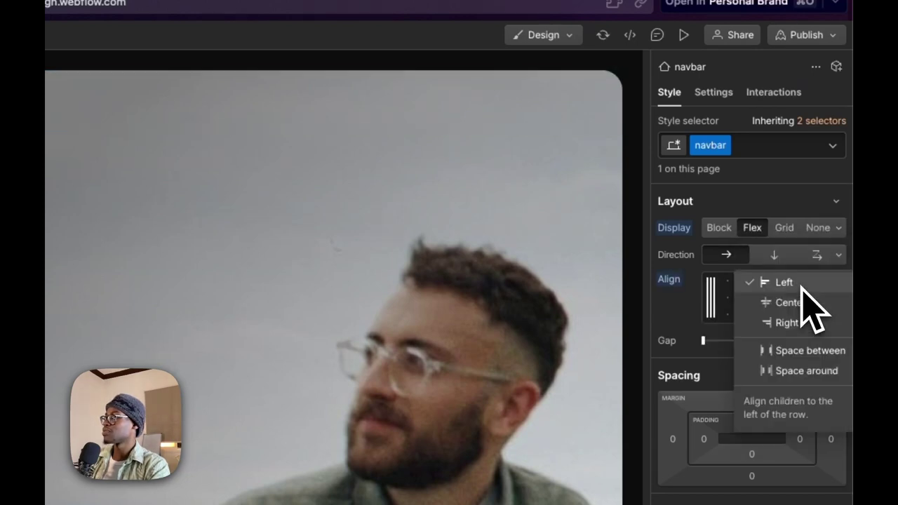
left_click(803, 353)
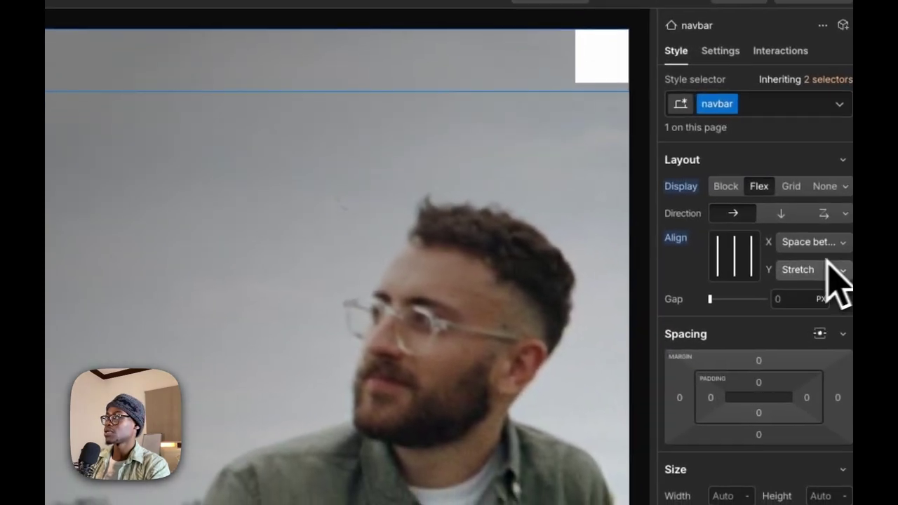
left_click(847, 289)
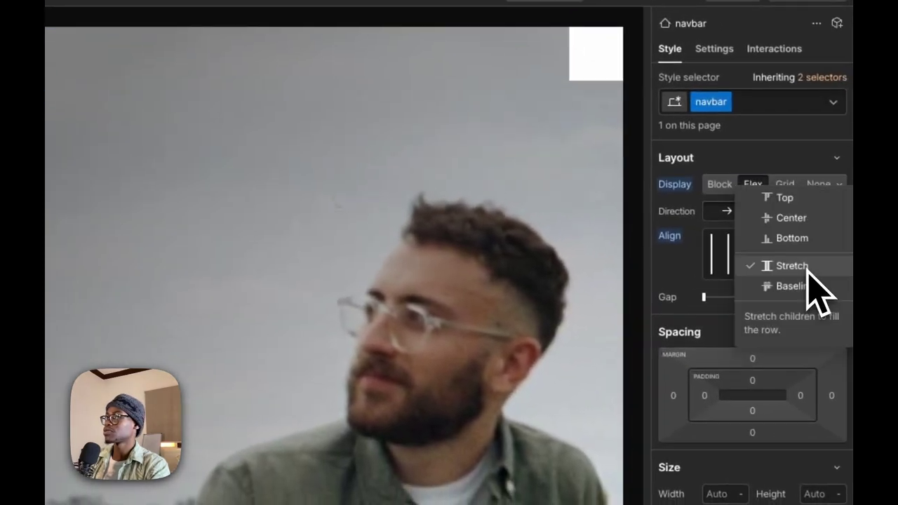
left_click(808, 224)
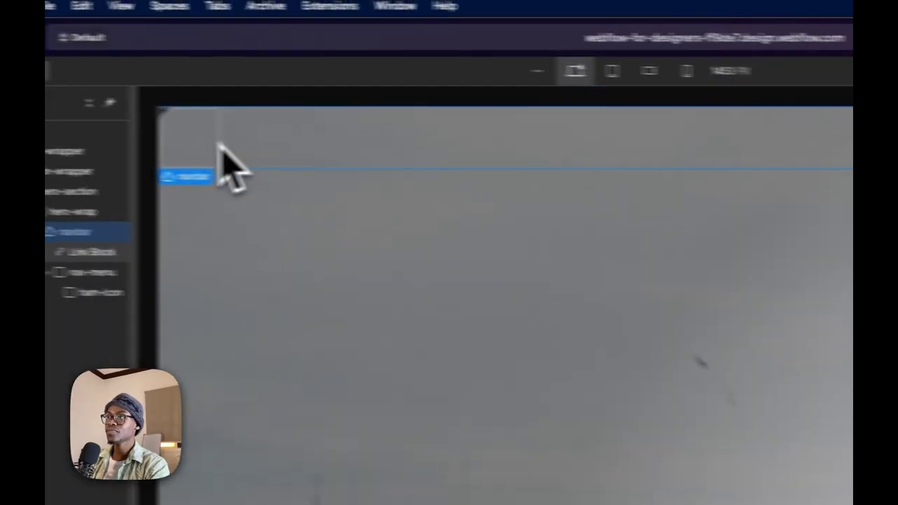
- Switch to the Figma design and copy the logo wordmark in the hero's nav as SVG
left_click(281, 165)
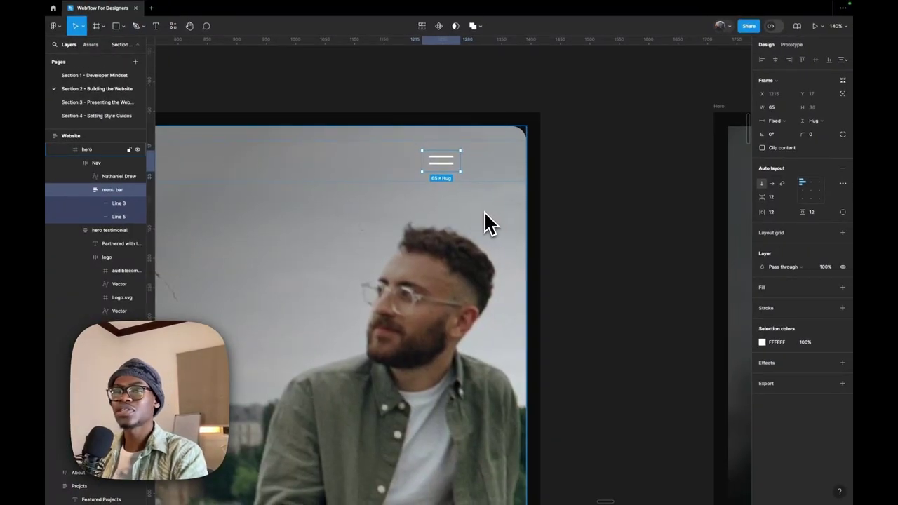
scroll(485, 212, "down", 10)
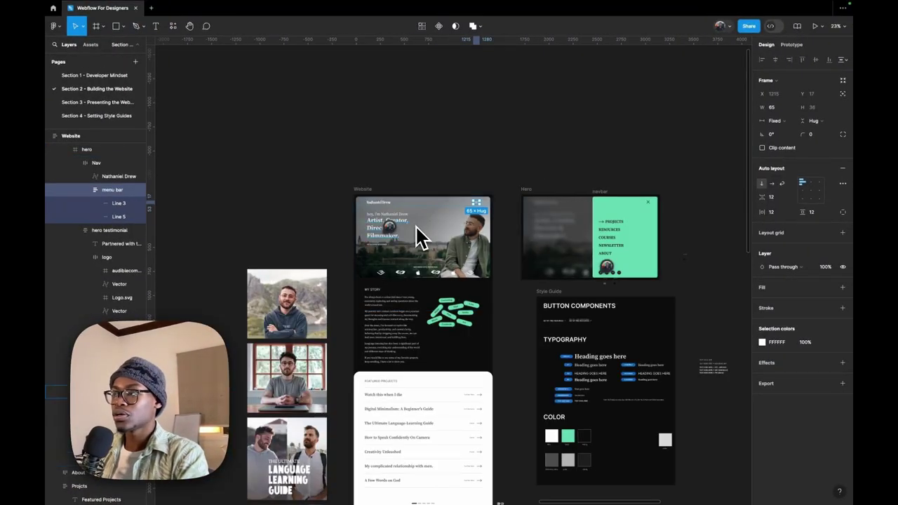
scroll(386, 207, "up", 3)
scroll(386, 207, "up", 8)
left_click(385, 191)
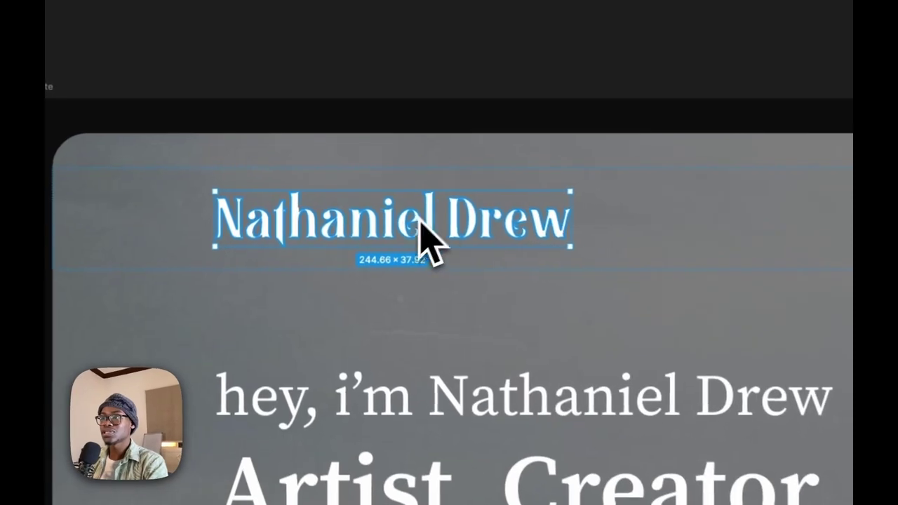
right_click(402, 226)
mouse_move(450, 288)
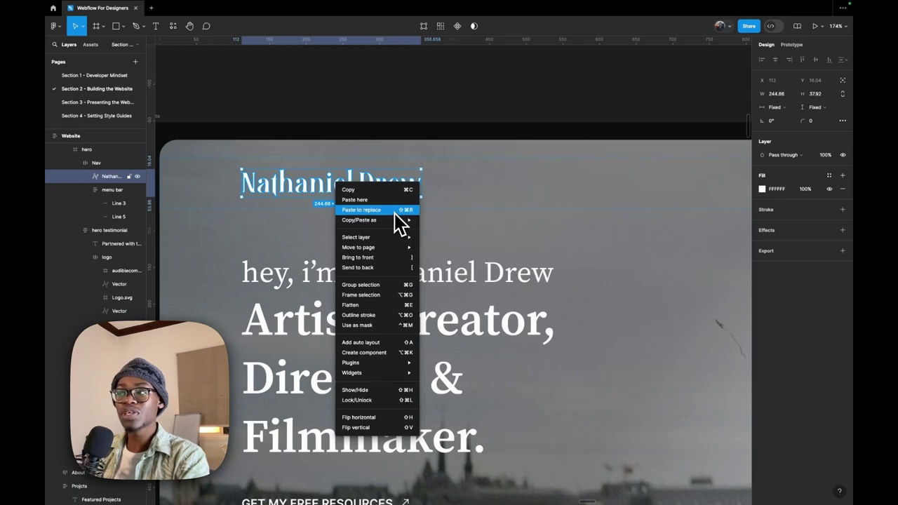
mouse_move(401, 221)
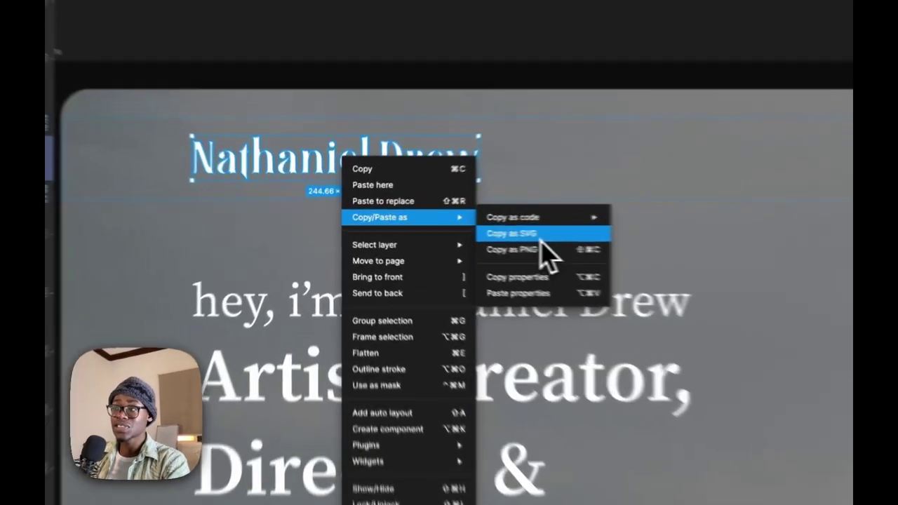
left_click(458, 231)
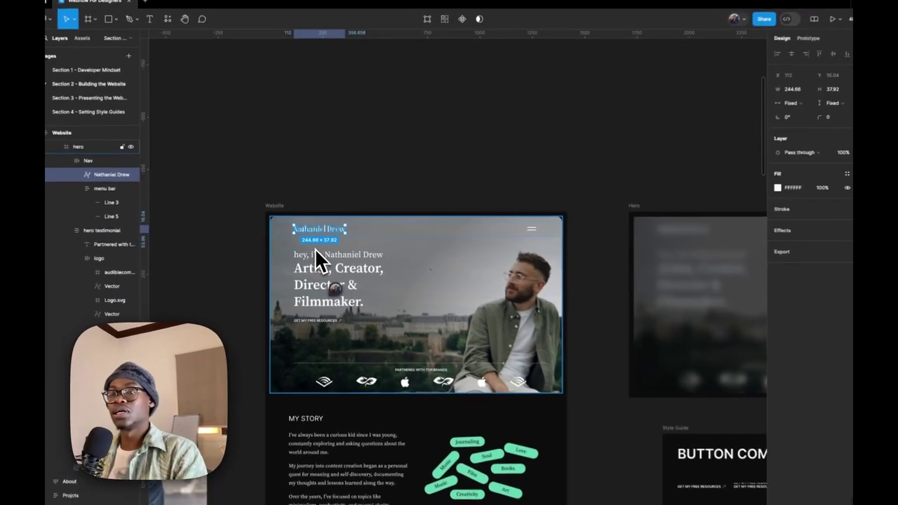
- Switch back to Webflow and add a Code Embed inside the navbar's Link Block containing the copied logo SVG code
key("ctrl+Left")
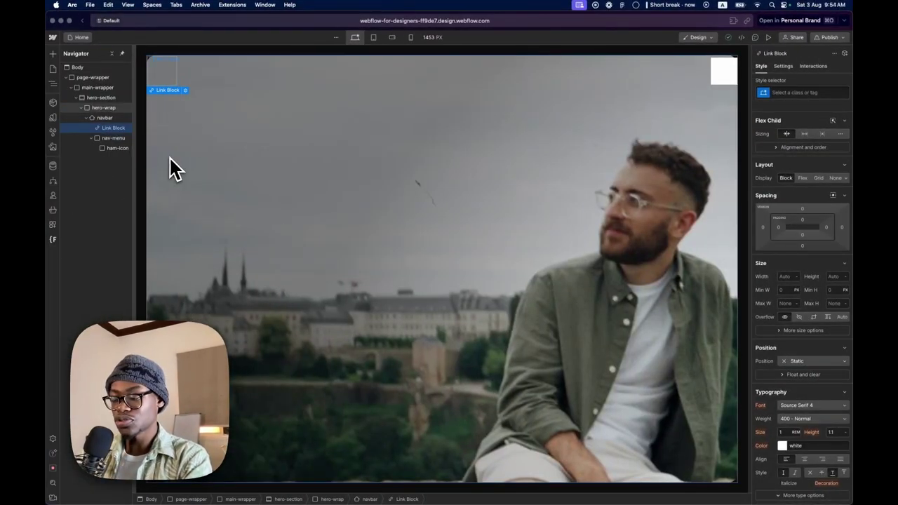
key("super+k")
type("cu")
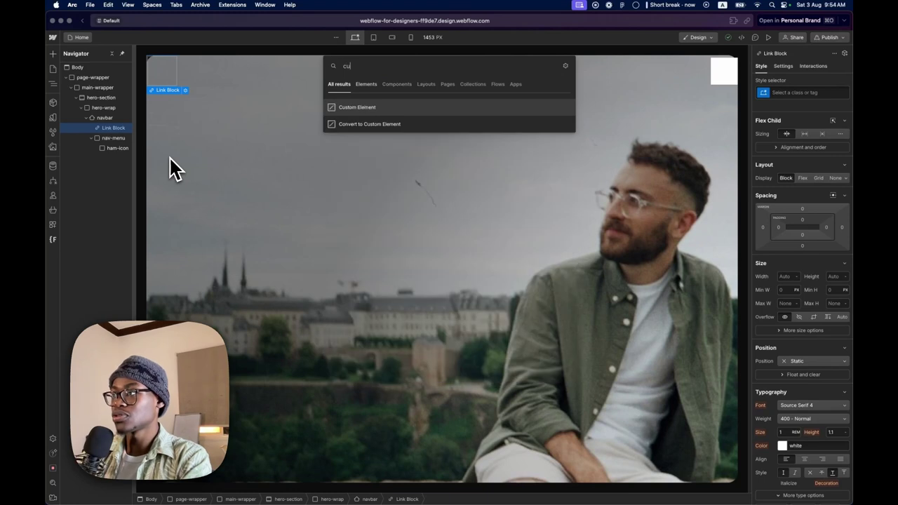
key("BackSpace")
key("BackSpace")
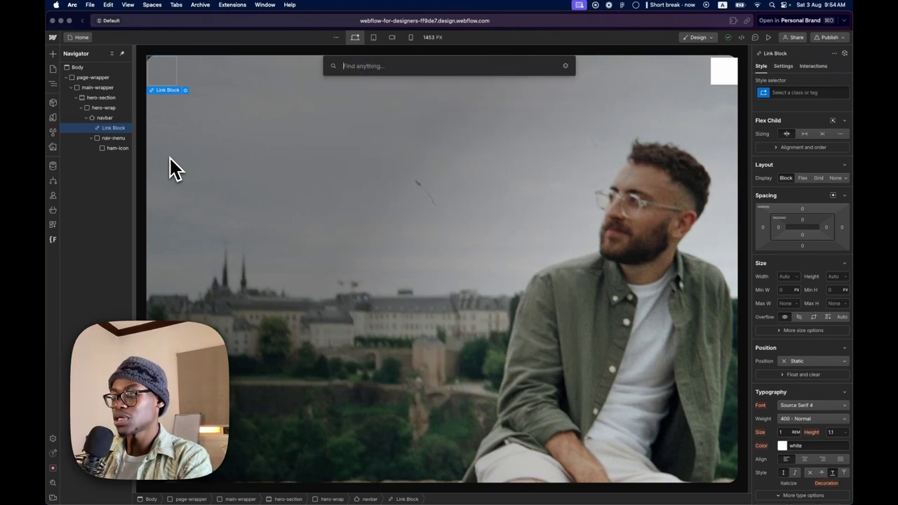
type("code")
key("Return")
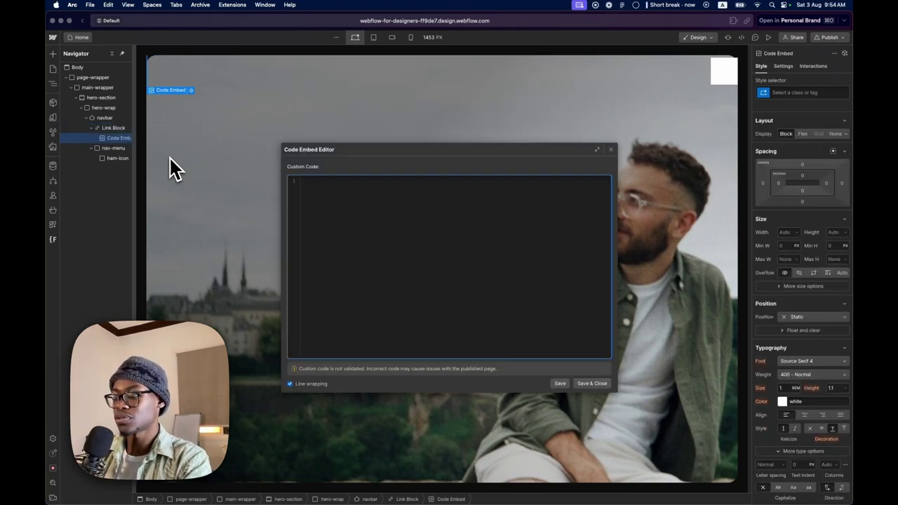
key("super+v")
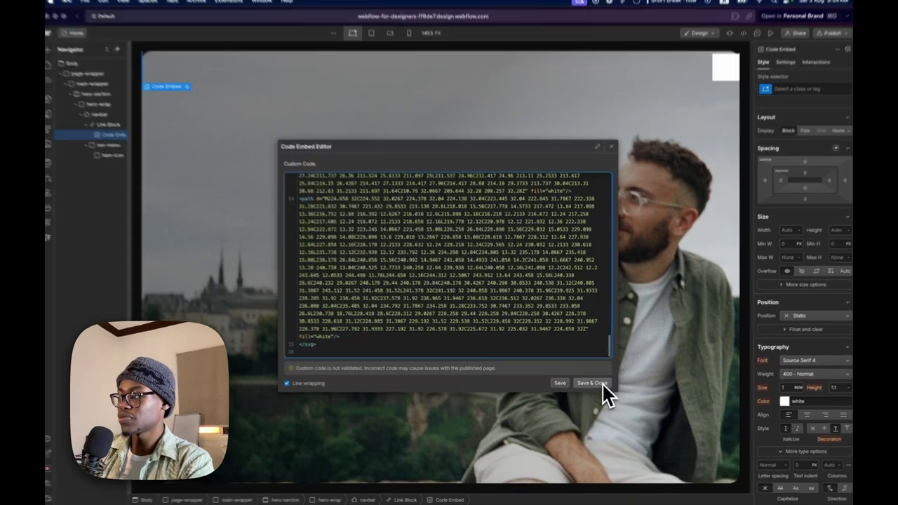
left_click(592, 384)
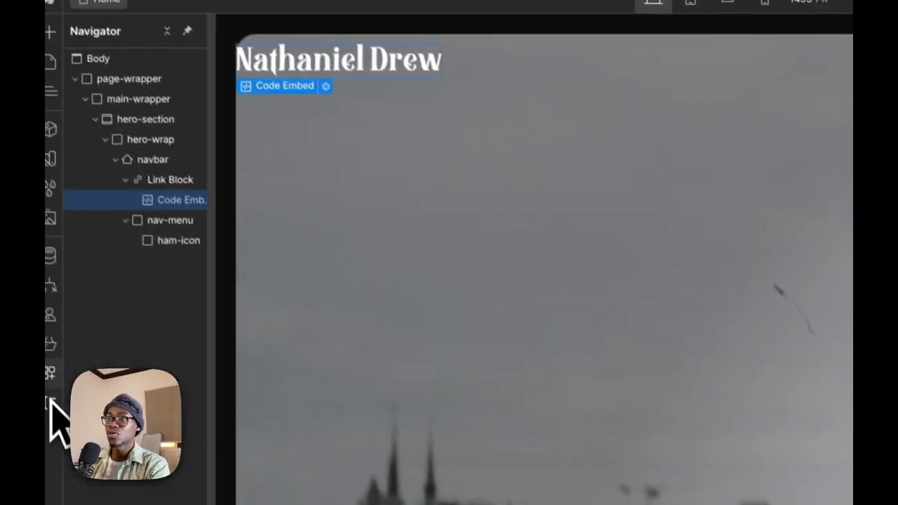
- Insert the copied logo SVG into the navbar's Link Block with the SVG Import app
left_click(60, 388)
left_click(60, 387)
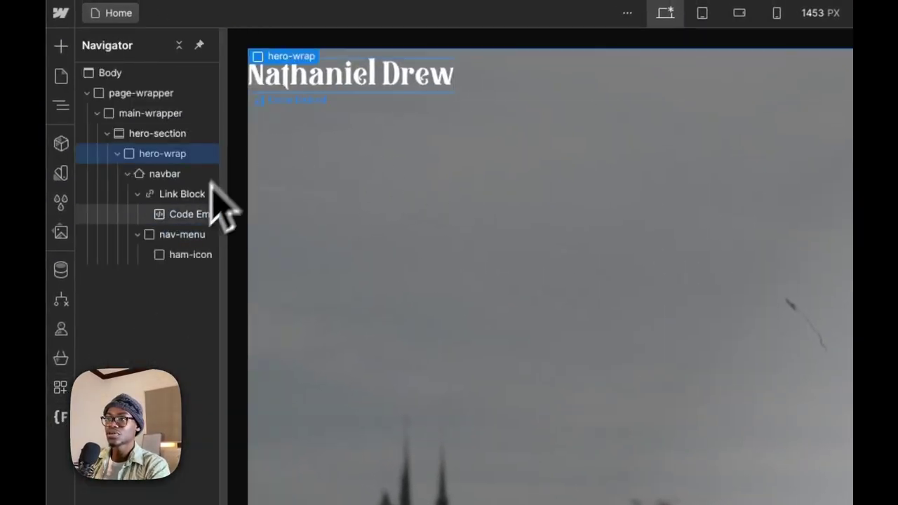
left_click(191, 200)
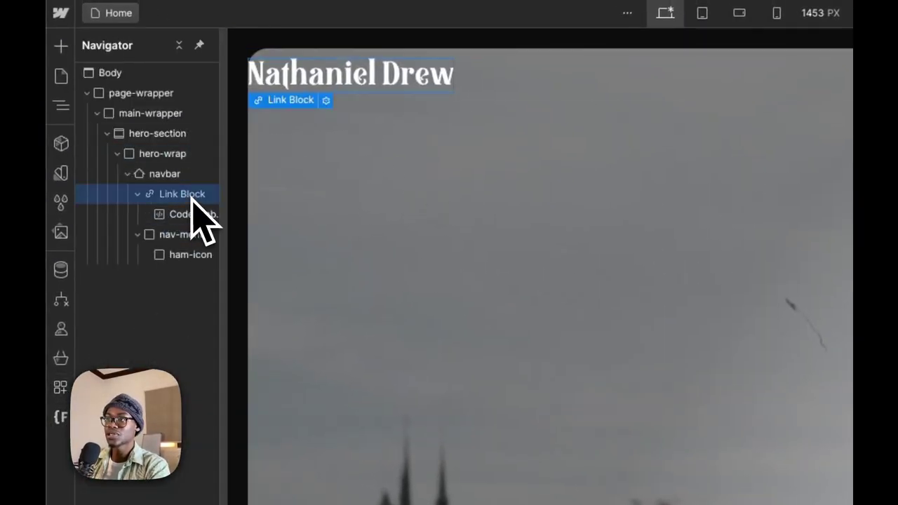
left_click(59, 388)
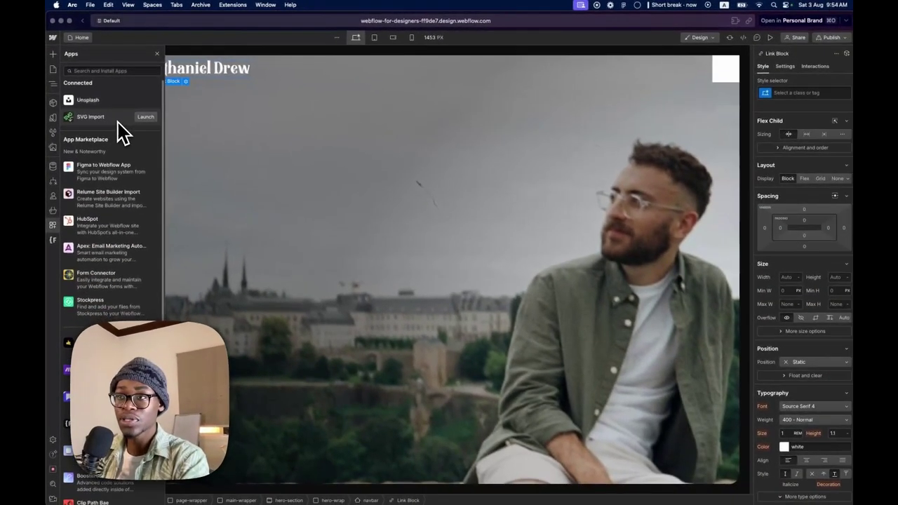
left_click(220, 184)
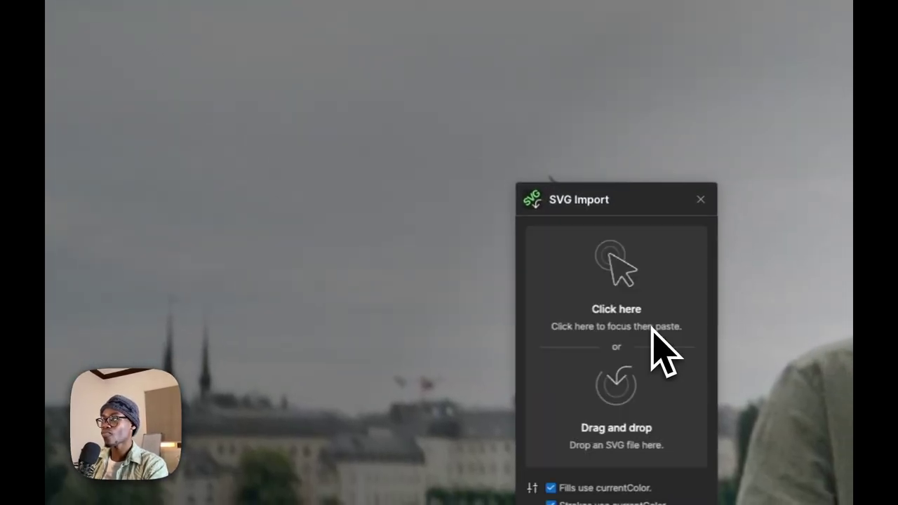
left_click(635, 336)
key("ctrl+v")
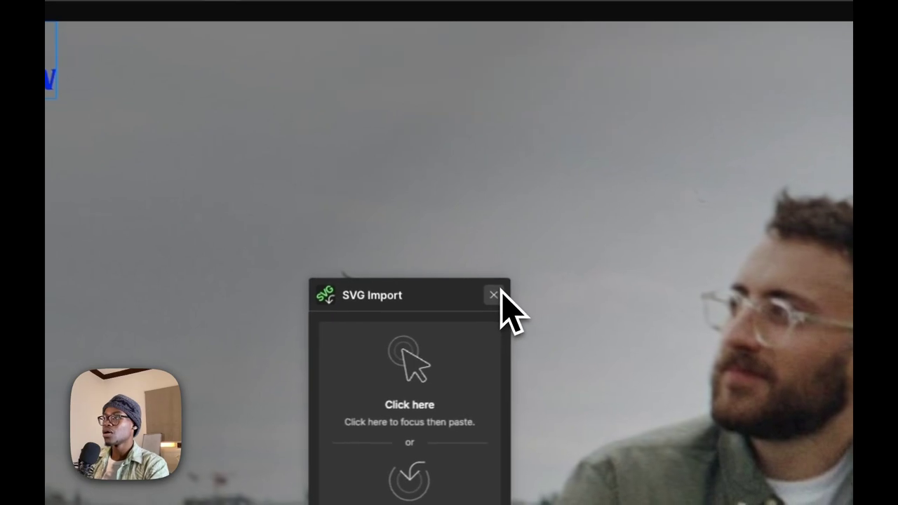
left_click(494, 295)
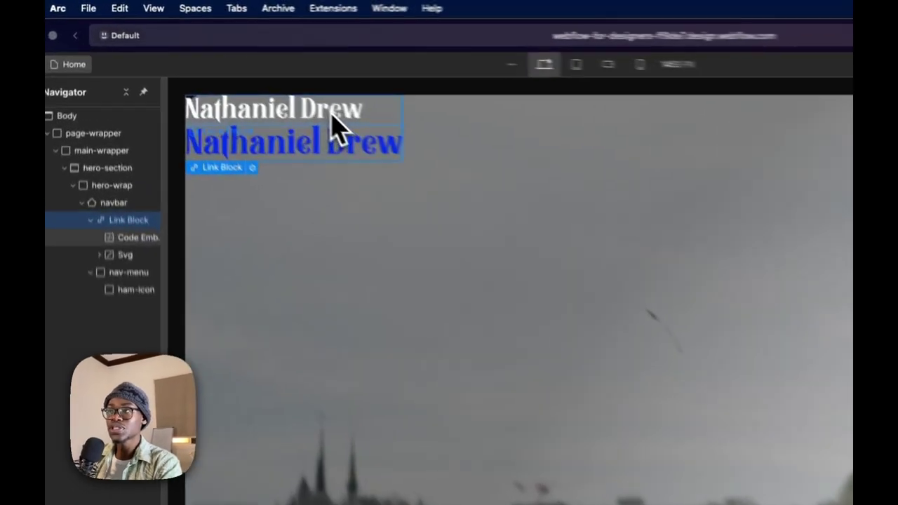
- Open the logo's Code Embed and inspect the width, height and viewBox attributes of its SVG code
left_click(231, 69)
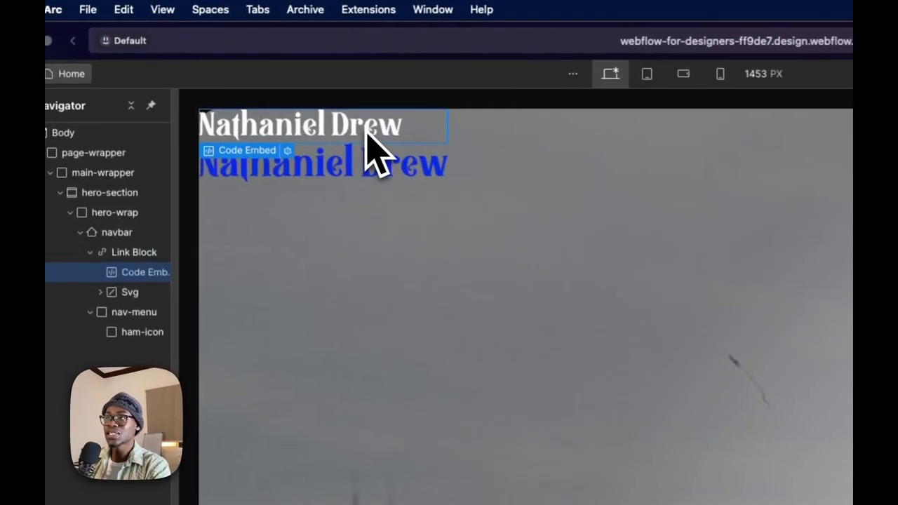
left_click(294, 155)
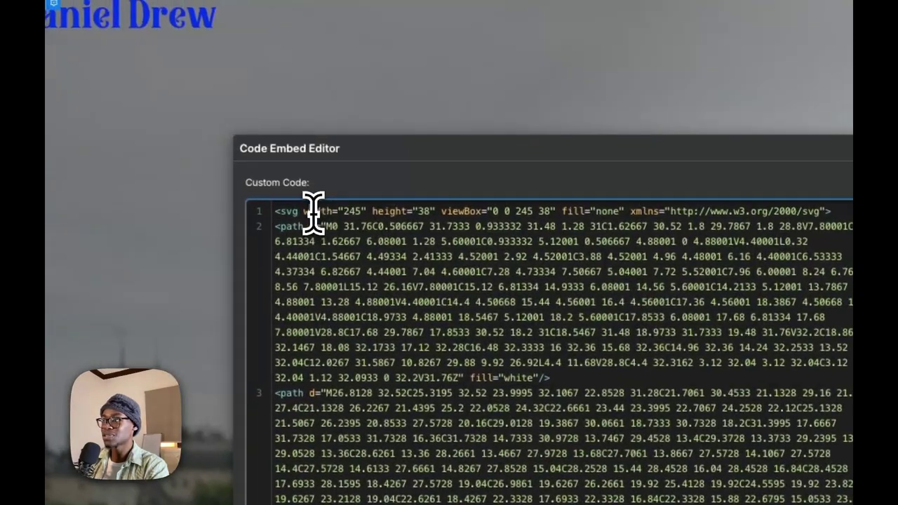
left_click_drag(189, 179, 252, 179)
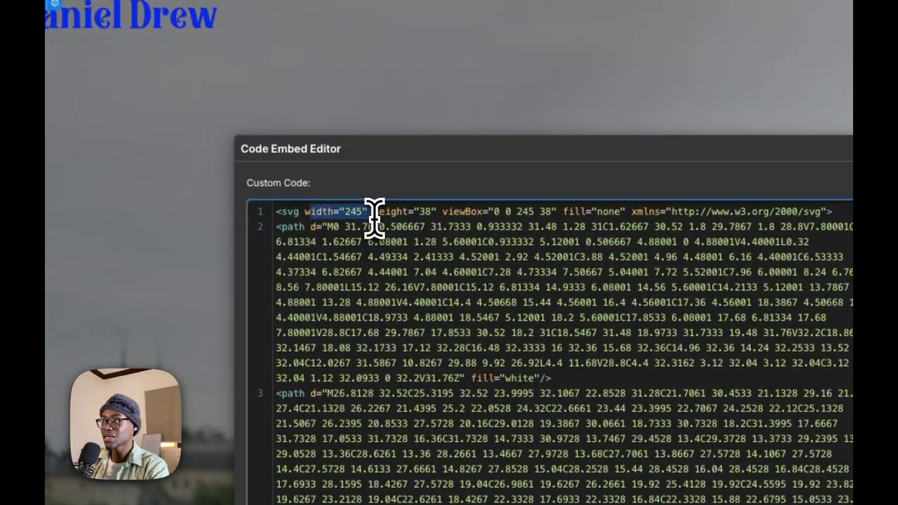
left_click_drag(426, 211, 465, 238)
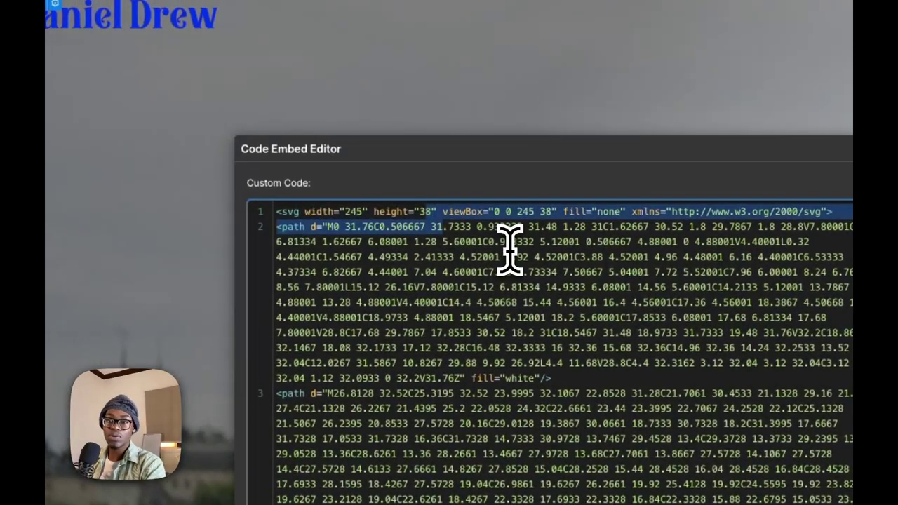
left_click(566, 302)
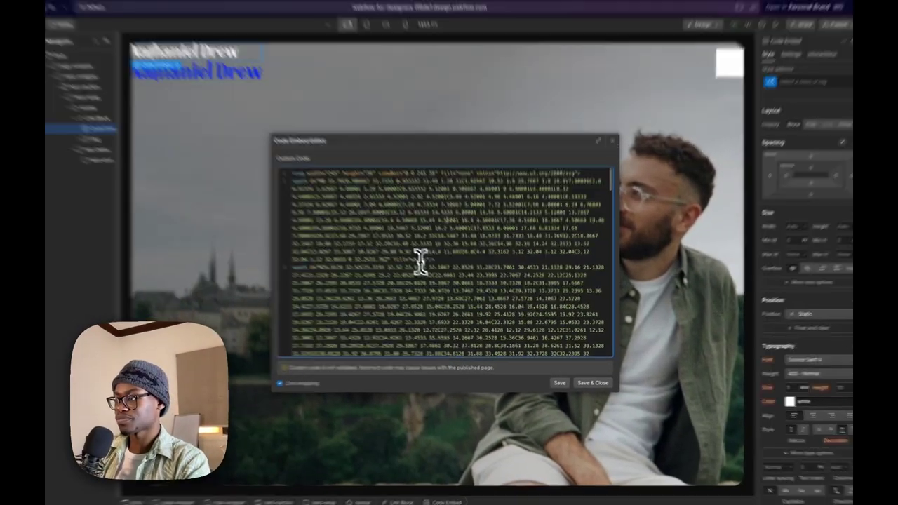
- Try black and red as the first path's fill in the embedded logo code, restore white and save
double_click(425, 264)
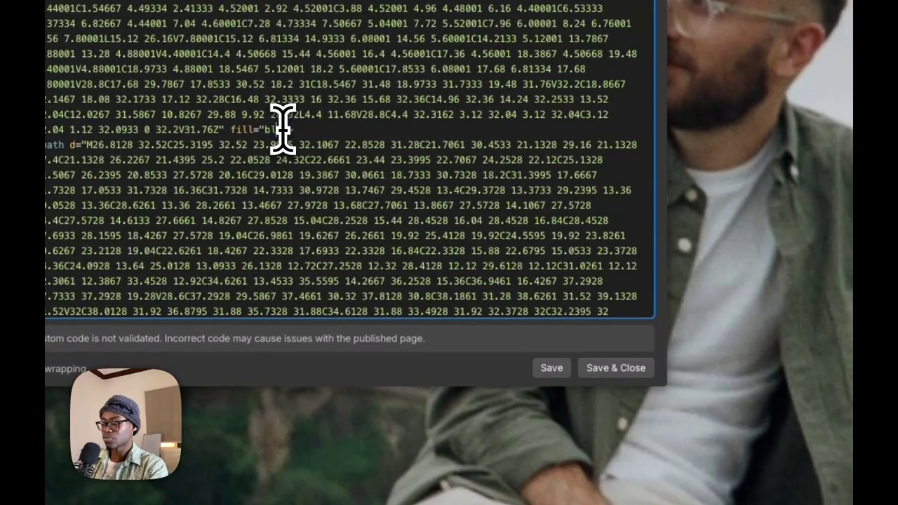
left_click(554, 369)
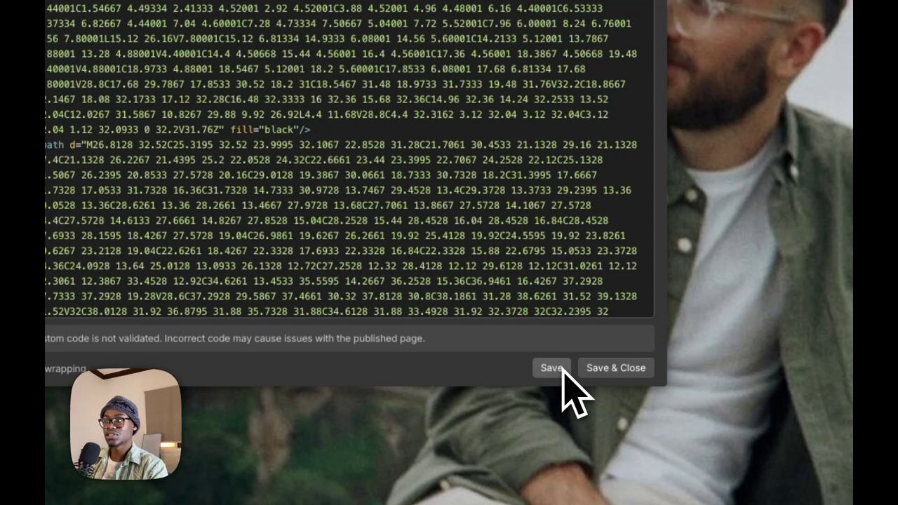
left_click(274, 133)
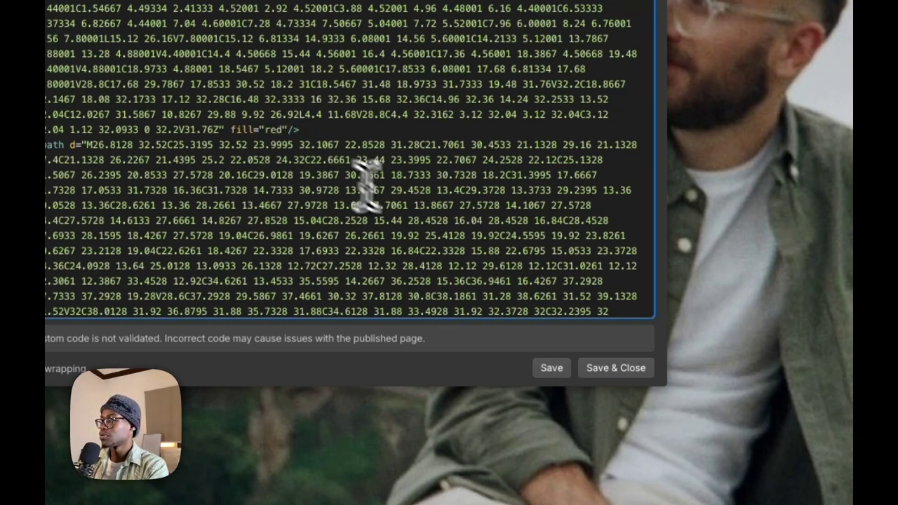
left_click(561, 370)
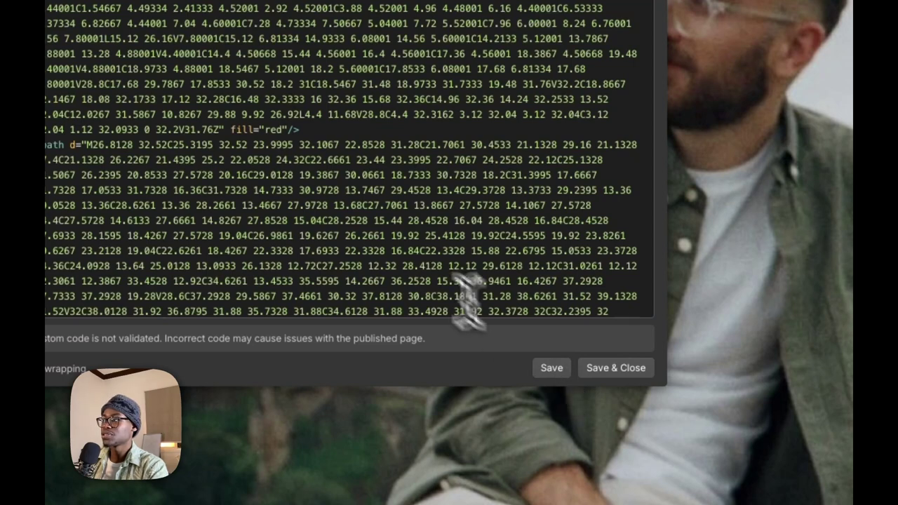
double_click(277, 129)
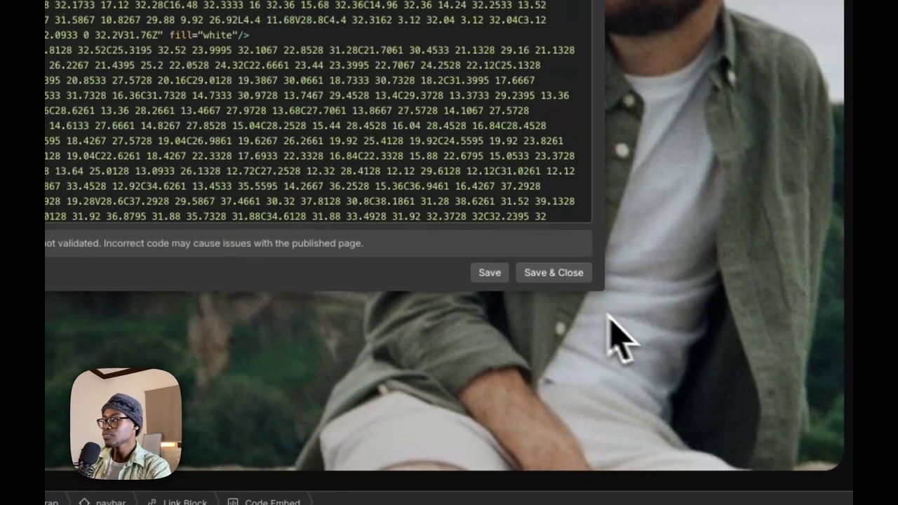
left_click(582, 278)
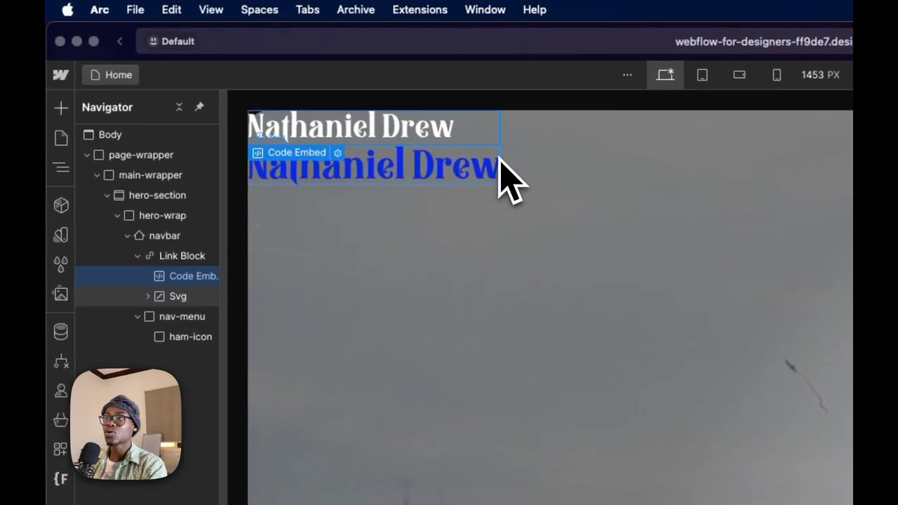
- Try pink #ff8888 as the navbar Link Block's text color and set it to white, #ffffff
left_click(499, 163)
left_click(177, 257)
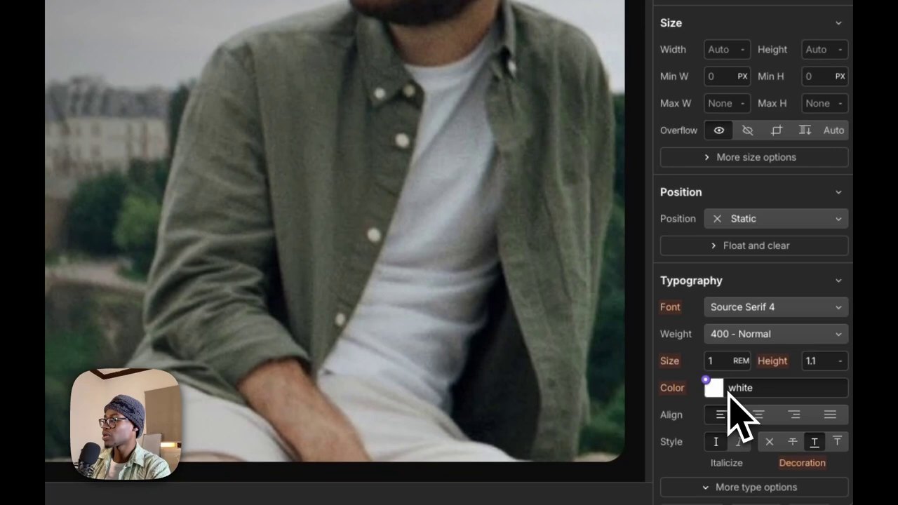
left_click(729, 393)
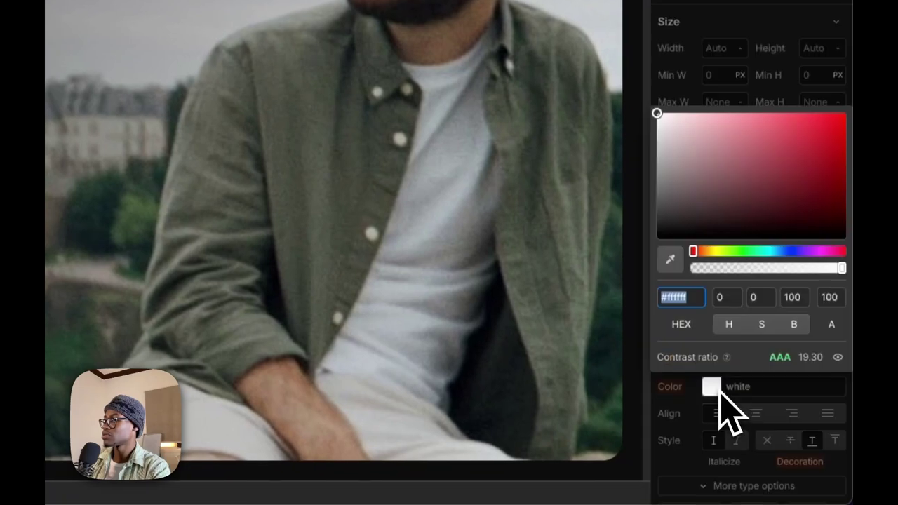
left_click(726, 164)
left_click_drag(726, 164, 769, 58)
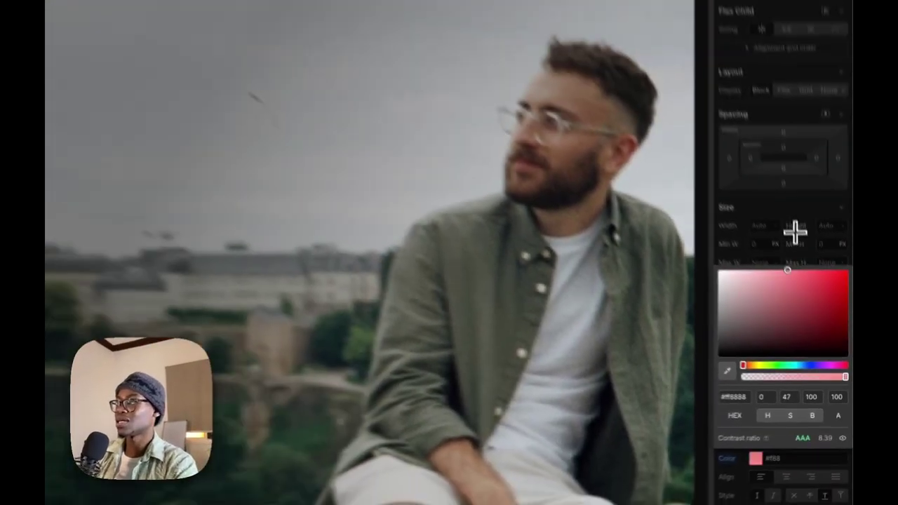
left_click_drag(795, 232, 580, 229)
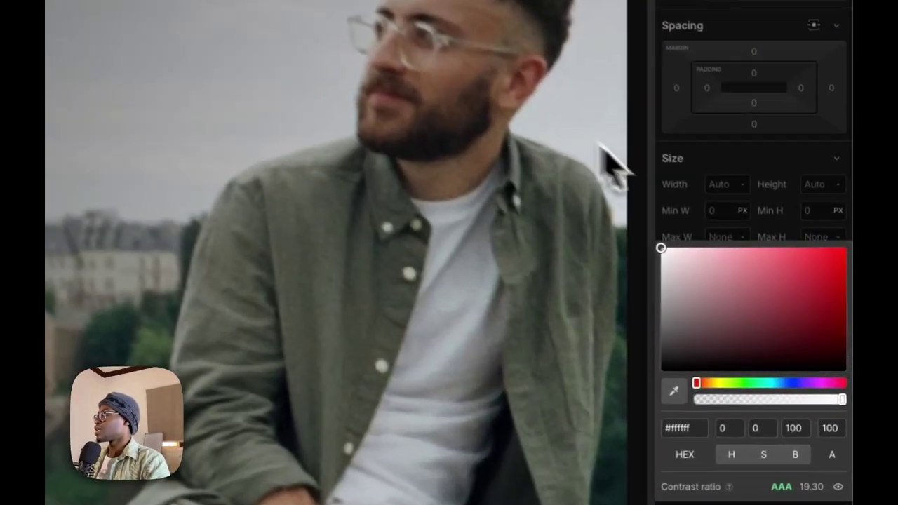
left_click(795, 284)
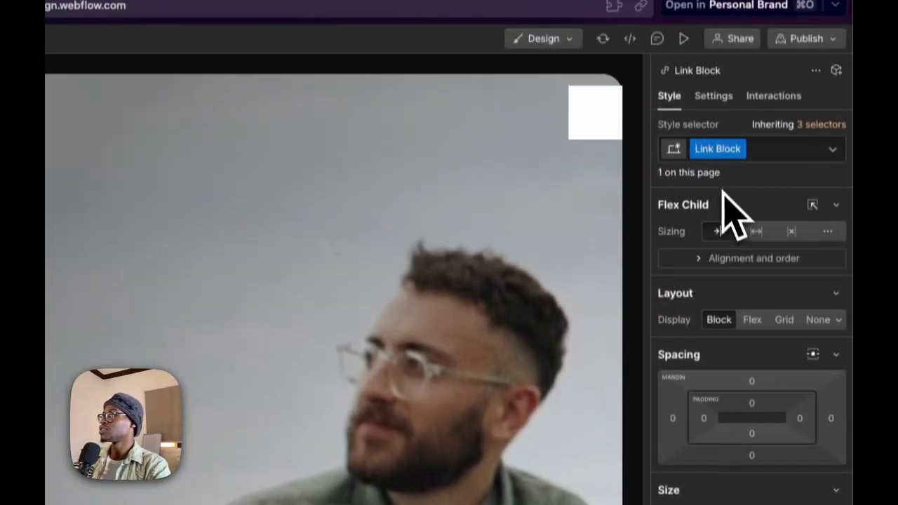
- Give the logo's Link Block the class brand-logo and delete the Code Embed inside it, keeping the Svg element
double_click(716, 170)
type("b")
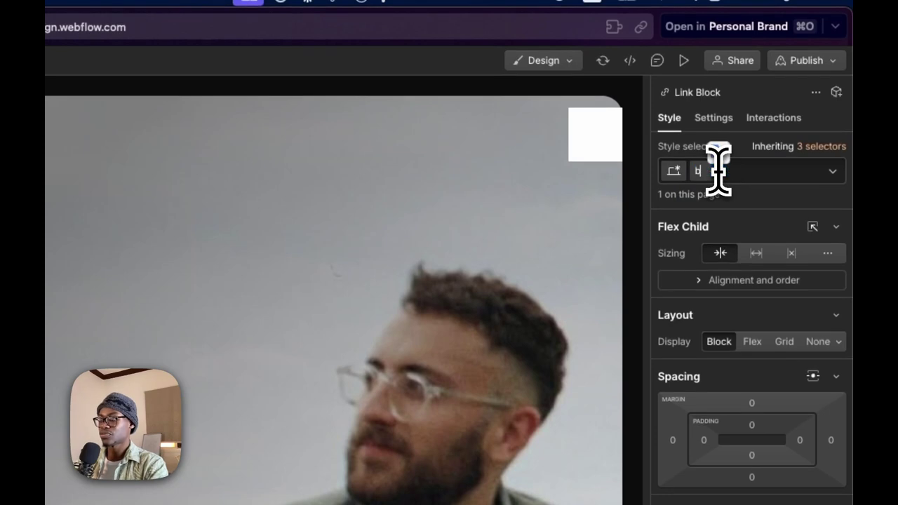
type("rand-logo")
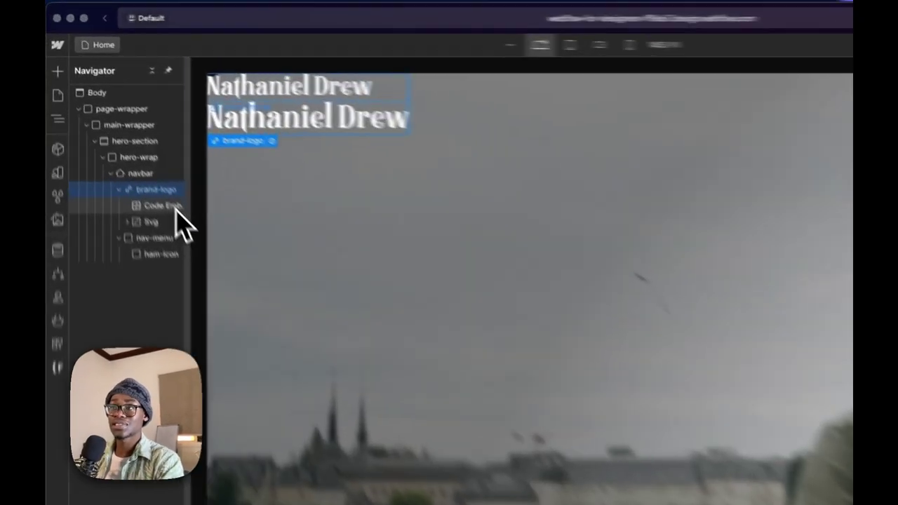
left_click(118, 137)
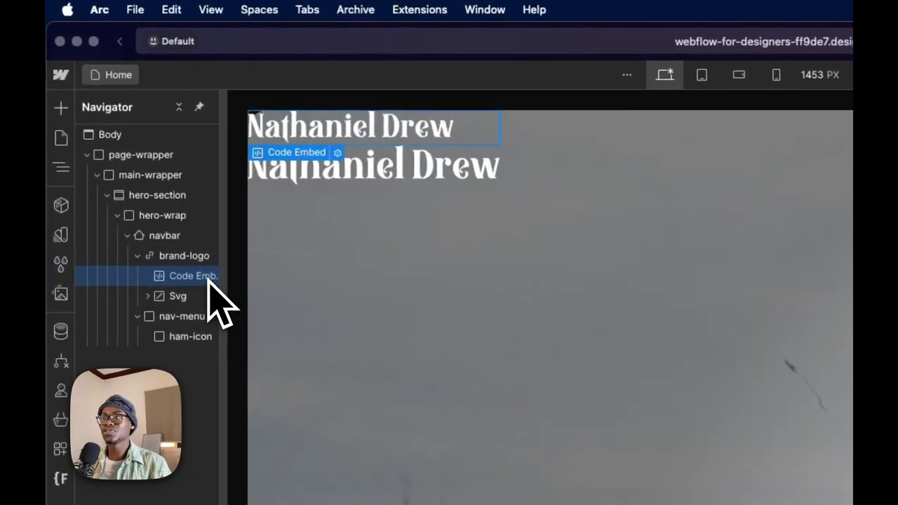
key("Delete")
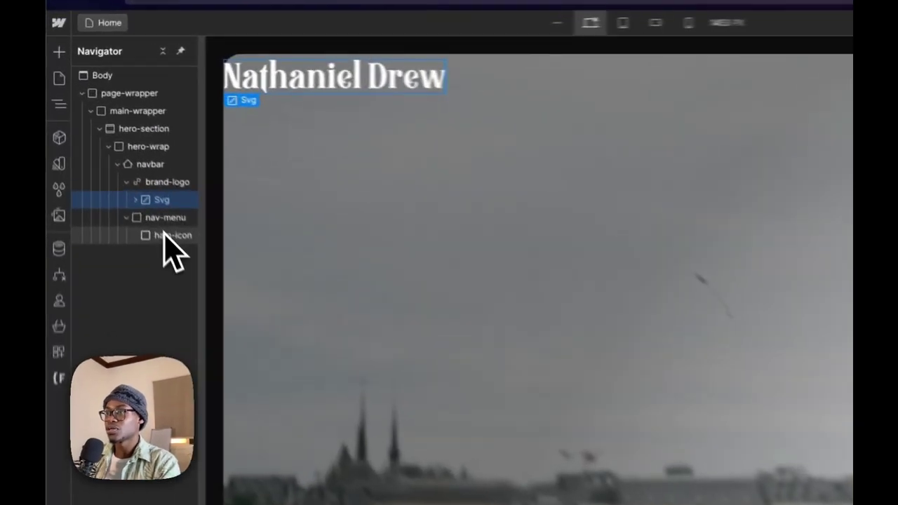
- Reset the white background color of the ham-icon block
left_click(106, 158)
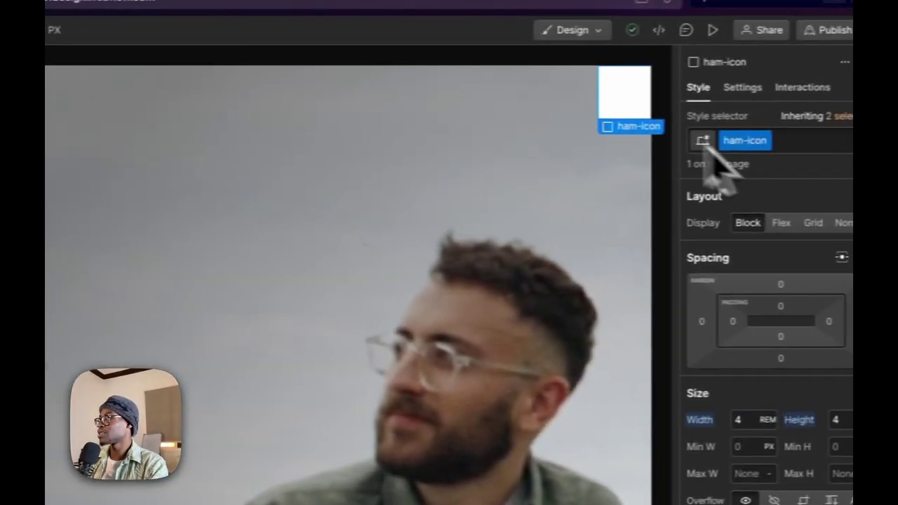
scroll(772, 456, "down", 10)
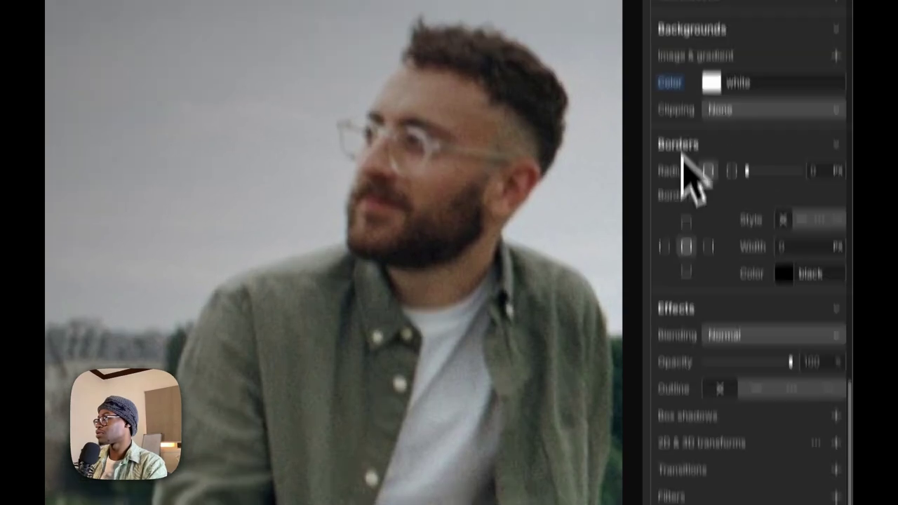
left_click(671, 83, "alt")
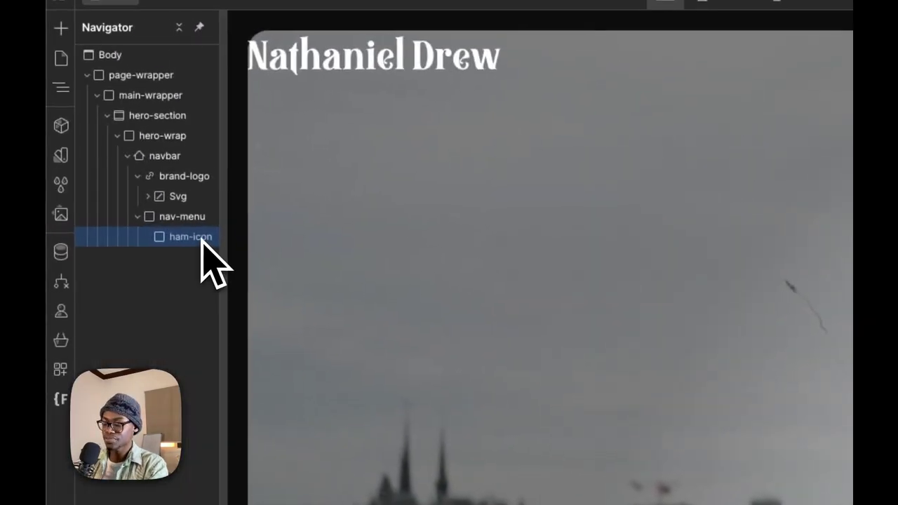
- Add a Div Block inside ham-icon and give it the new class ham-line
key("ctrl+e")
type("div")
key("Return")
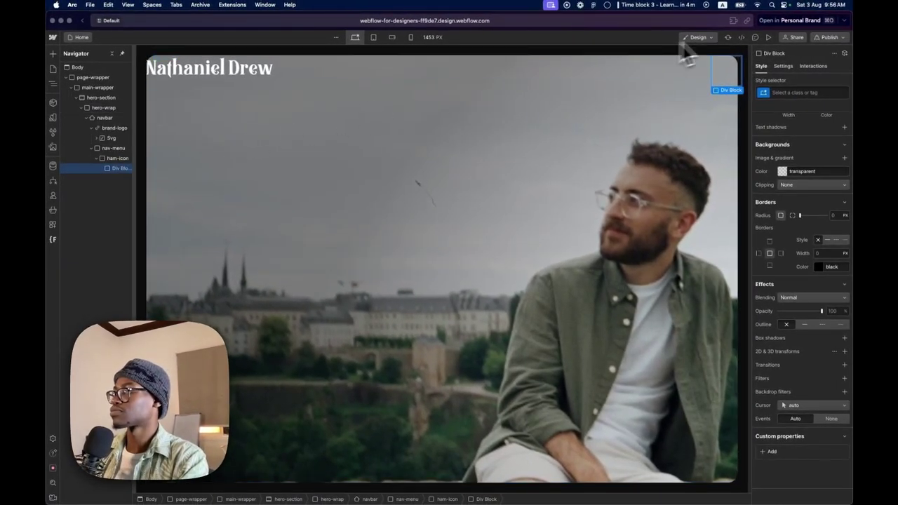
scroll(802, 126, "up", 5)
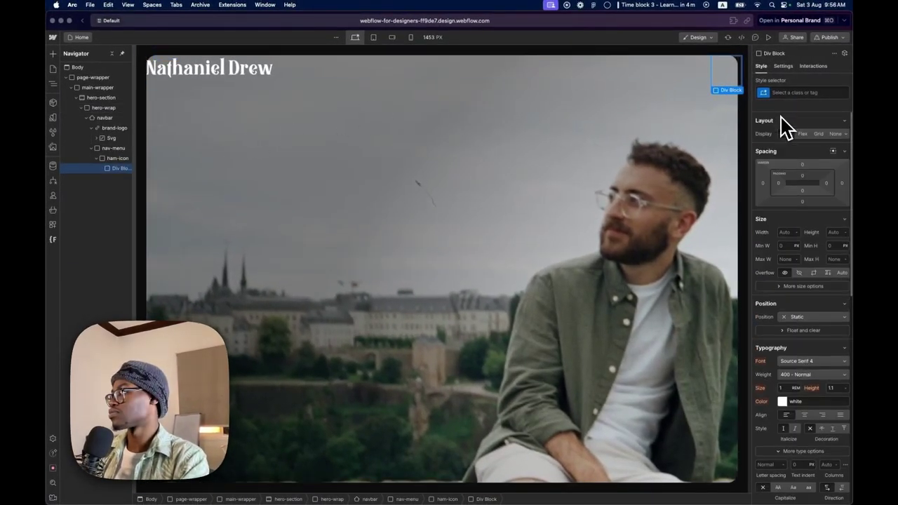
left_click(790, 93)
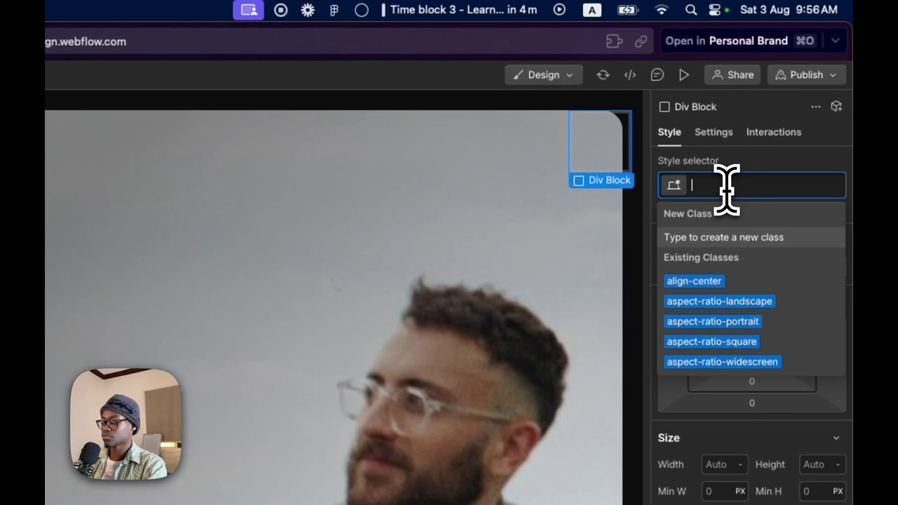
type("ham")
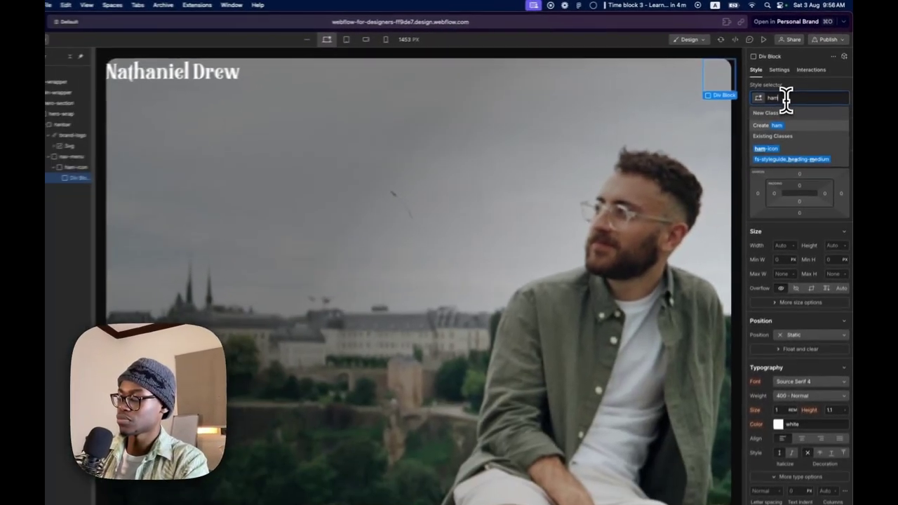
type("-icon")
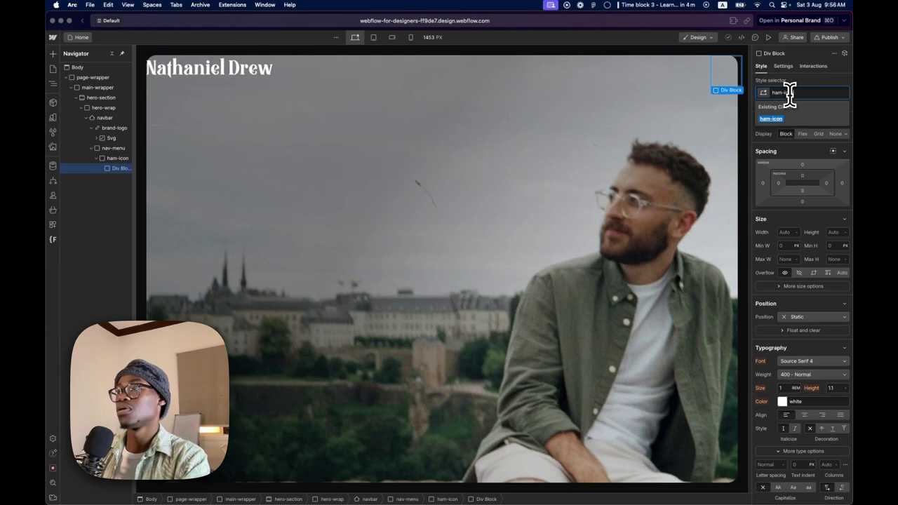
key("BackSpace")
key("BackSpace")
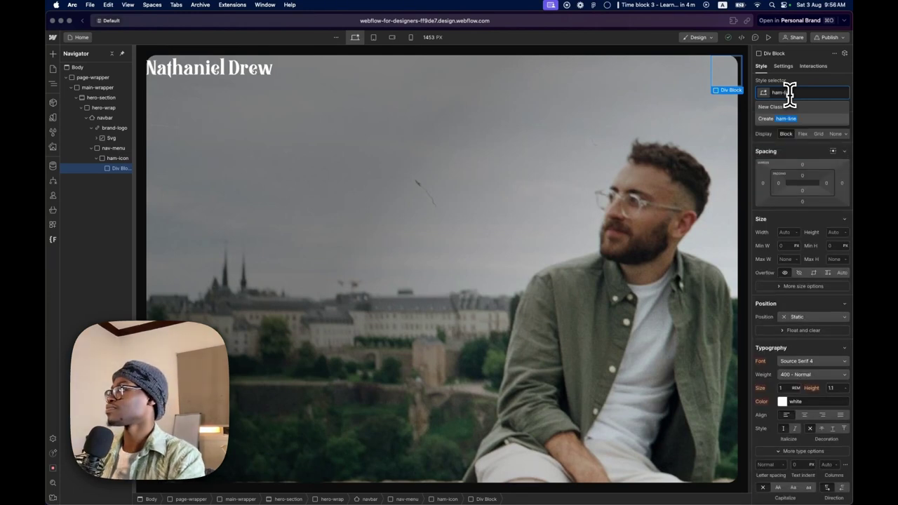
type("-line")
key("Return")
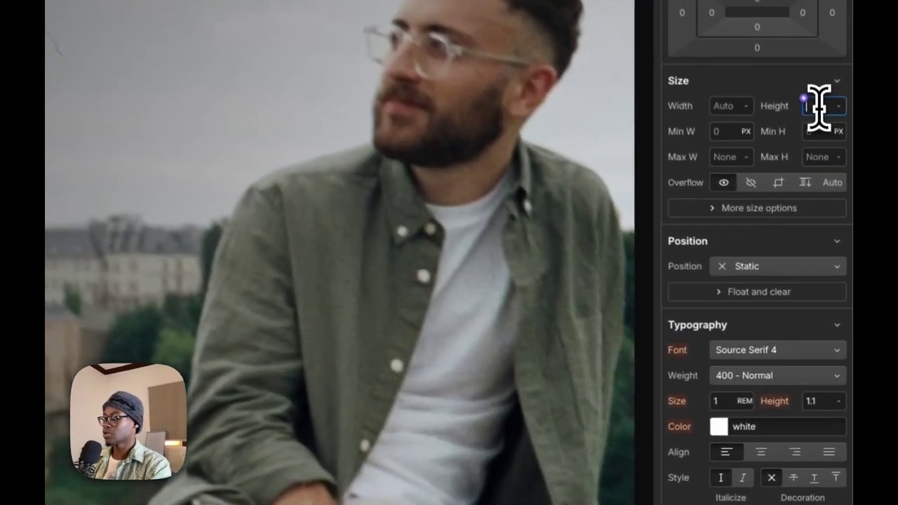
- Style ham-line with 0.5 rem height, 100% width and a white background, and duplicate it inside ham-icon
left_click(832, 231)
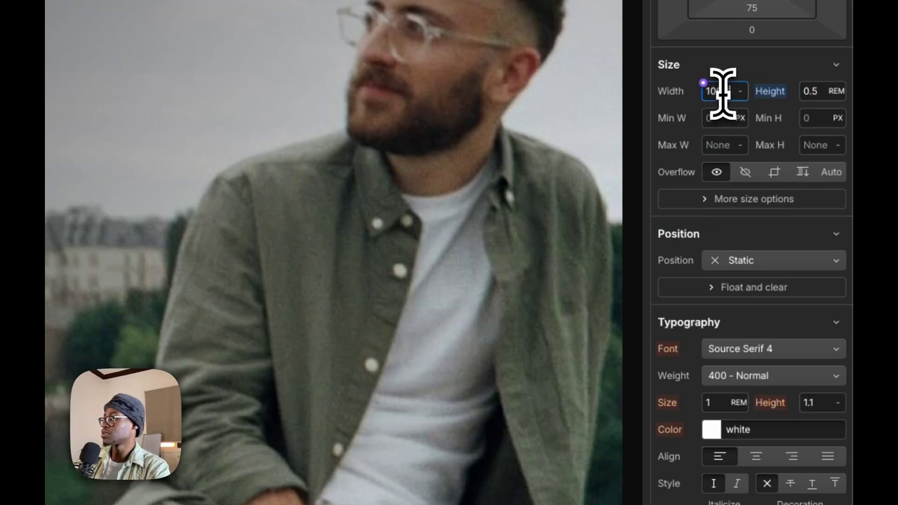
scroll(662, 301, "down", 8)
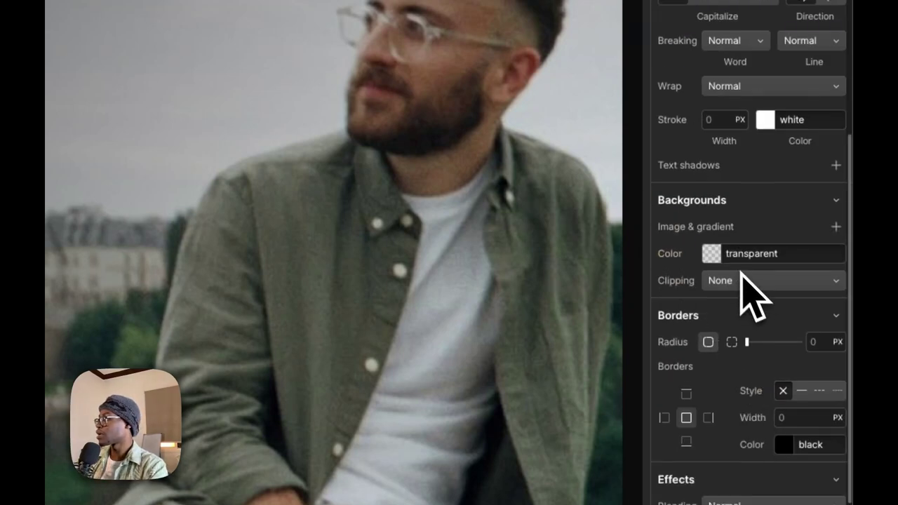
left_click(713, 254)
left_click_drag(712, 281, 582, 208)
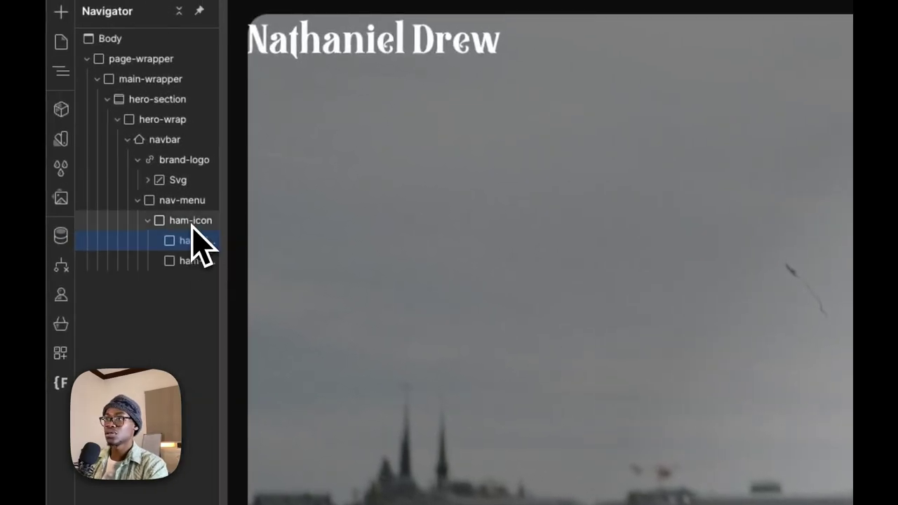
- Lay out ham-icon as a vertical flex container with a 12 px gap and its lines centered vertically
left_click(193, 222)
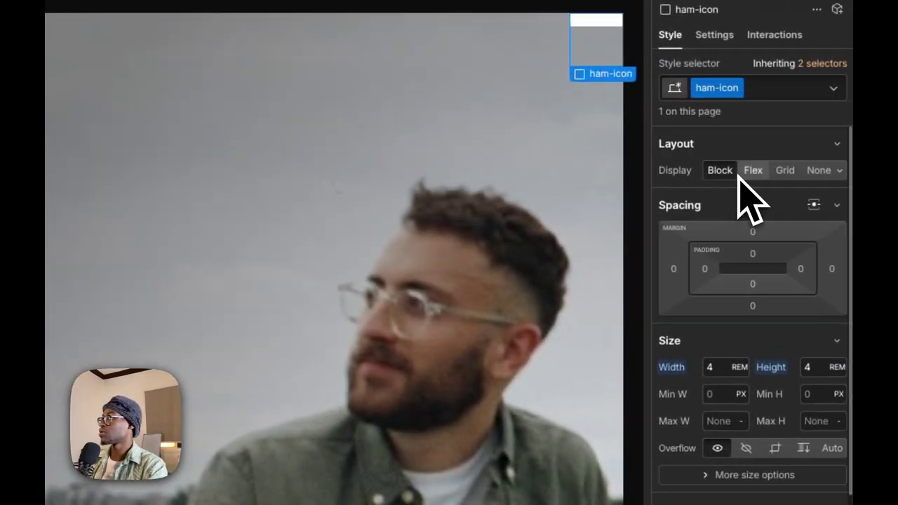
left_click(758, 172)
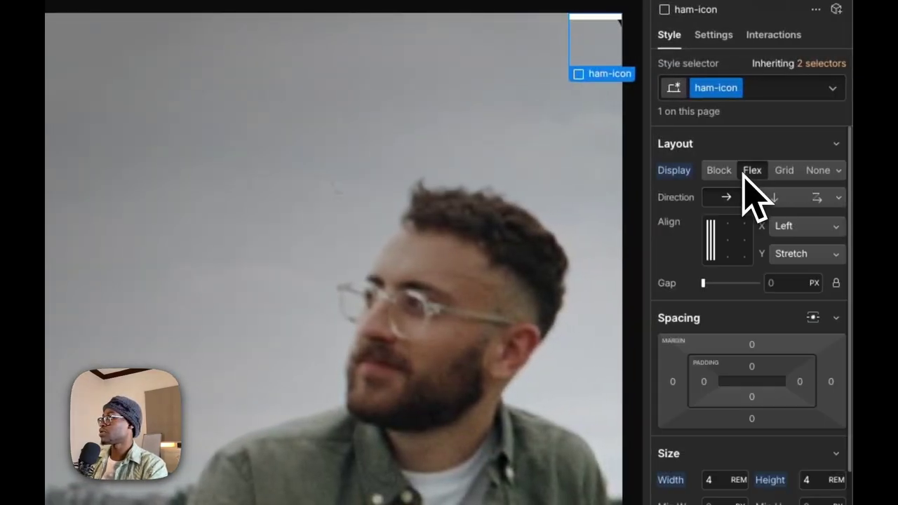
left_click(790, 191)
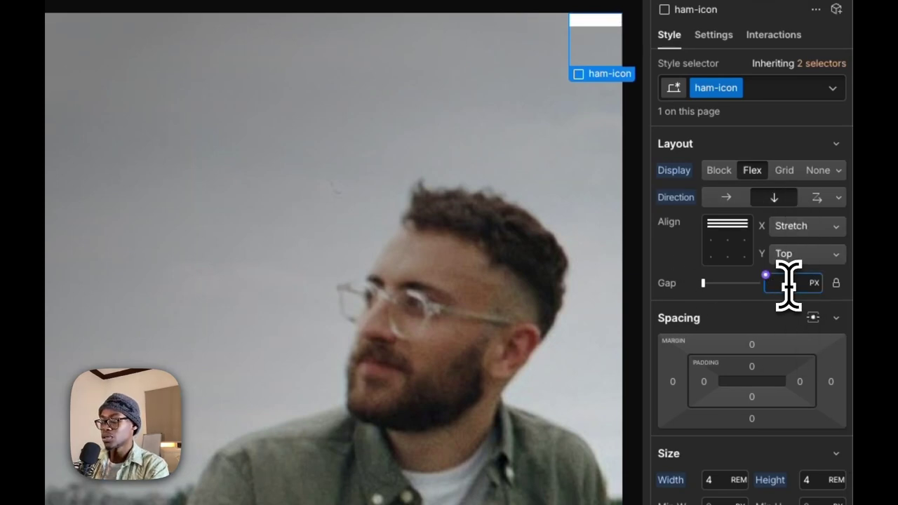
type("8")
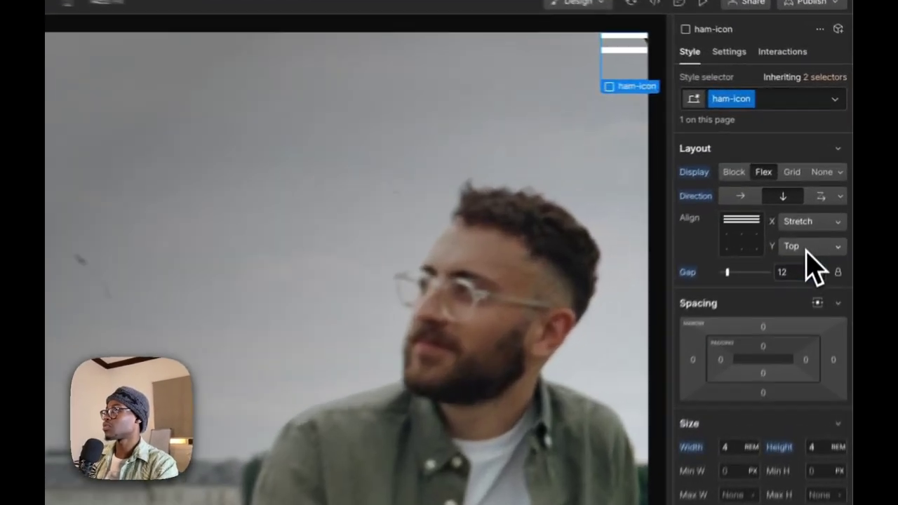
left_click(827, 176)
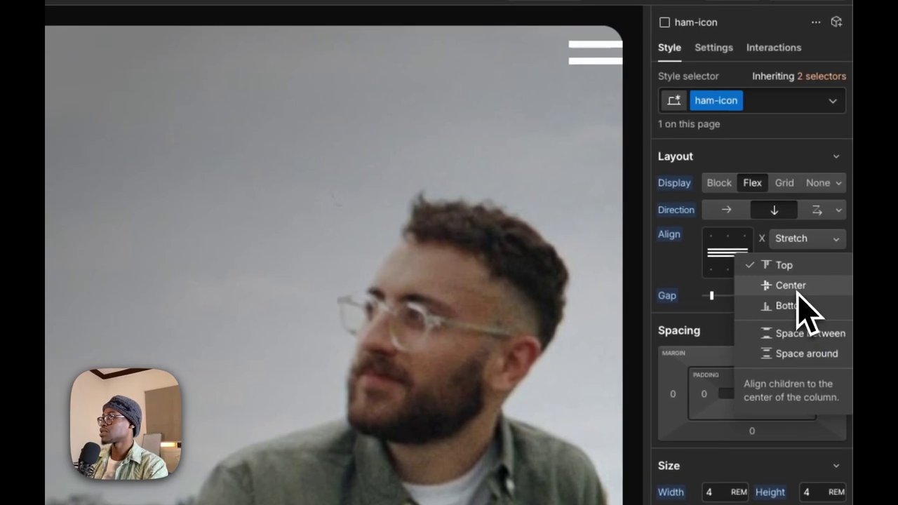
left_click(825, 188)
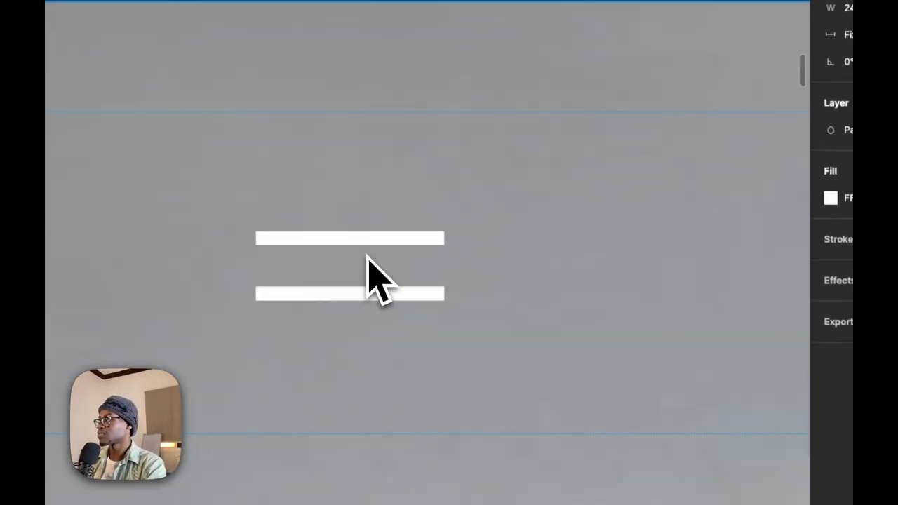
- Check the menu line's 3 px stroke in the Figma design and reduce the ham-line height in Webflow to match
left_click(367, 238)
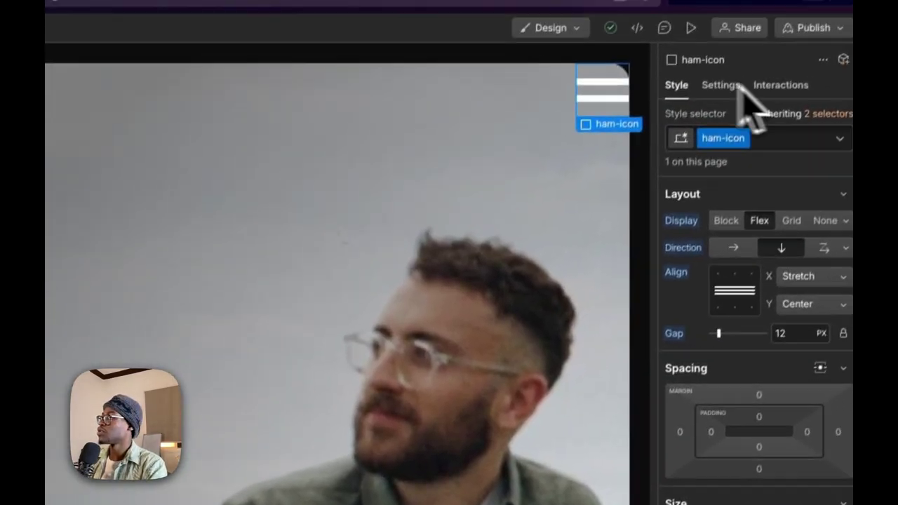
left_click(595, 102)
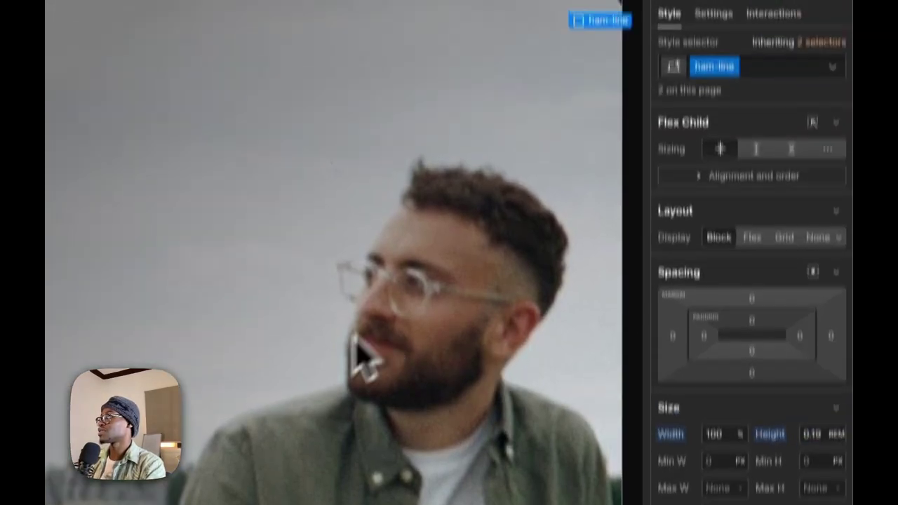
left_click(331, 228)
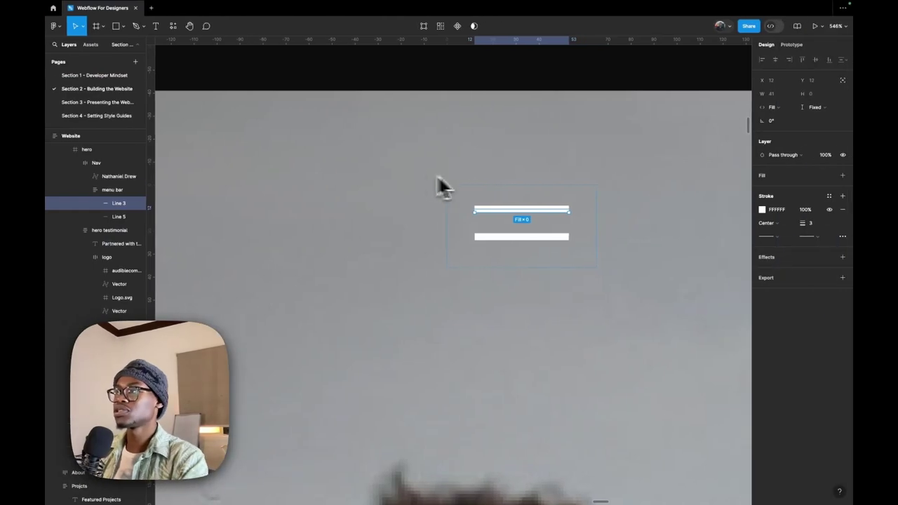
- Inspect the logo's dimensions in the Figma design and set the brand-logo link's height to 2.5 rem in Webflow
scroll(538, 199, "down", 5)
scroll(547, 195, "down", 5)
scroll(274, 218, "up", 5)
left_click(329, 188)
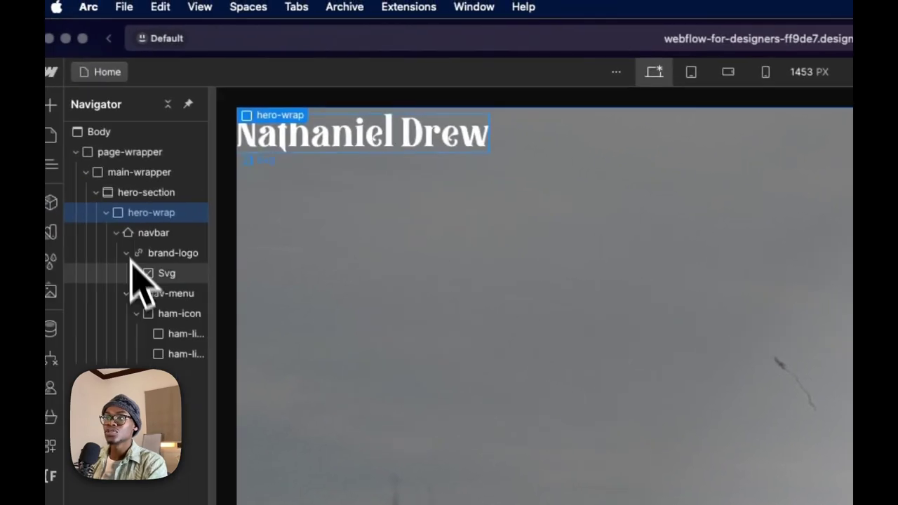
left_click(173, 259)
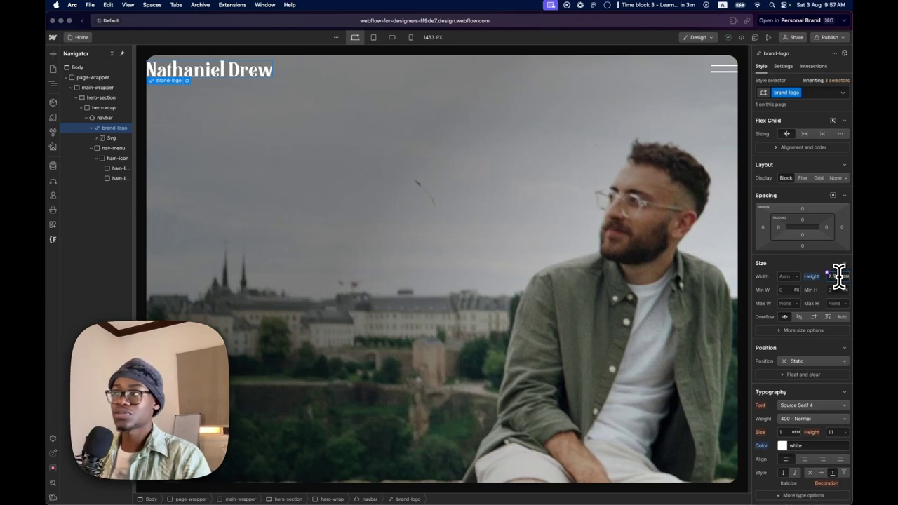
- Compare the logo with the Figma design, try 100% as the brand-logo's width and set it to 15.25 rem
key("ctrl+Right")
key("ctrl+Left")
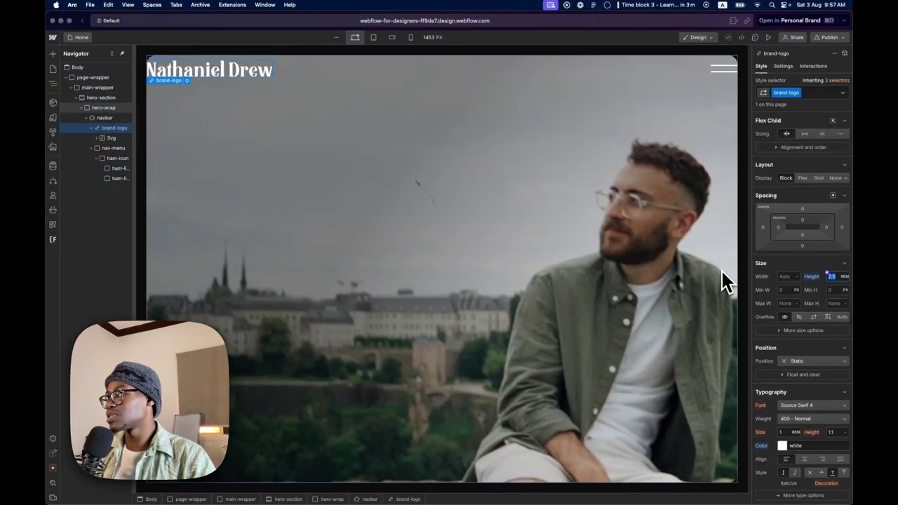
key("ctrl+Right")
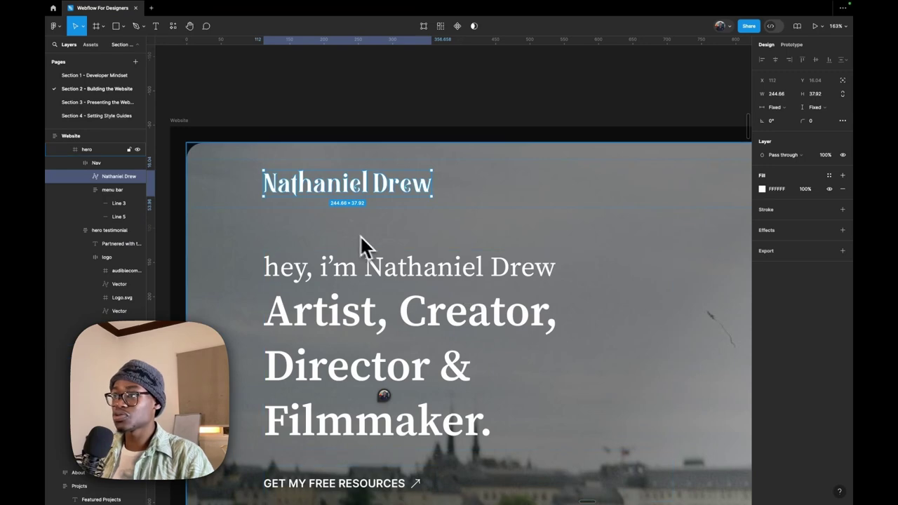
key("ctrl+Left")
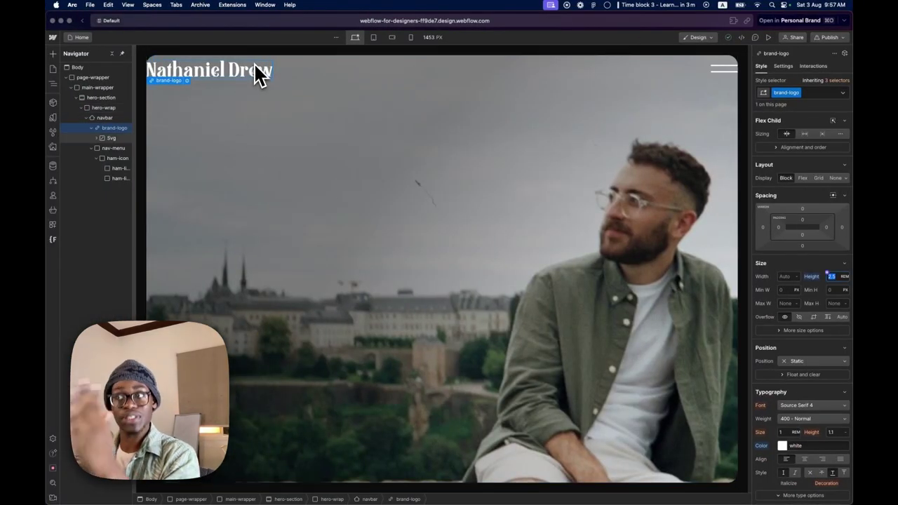
left_click(790, 277)
type("100")
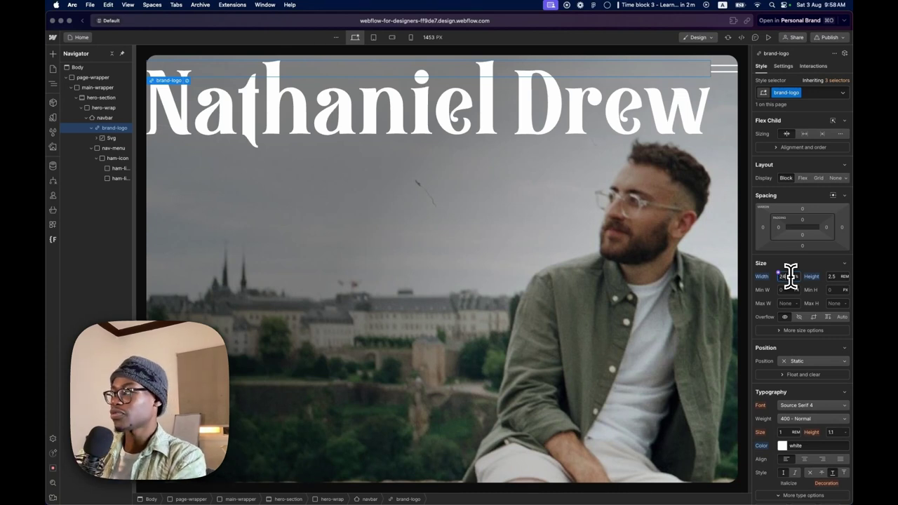
type("15.25")
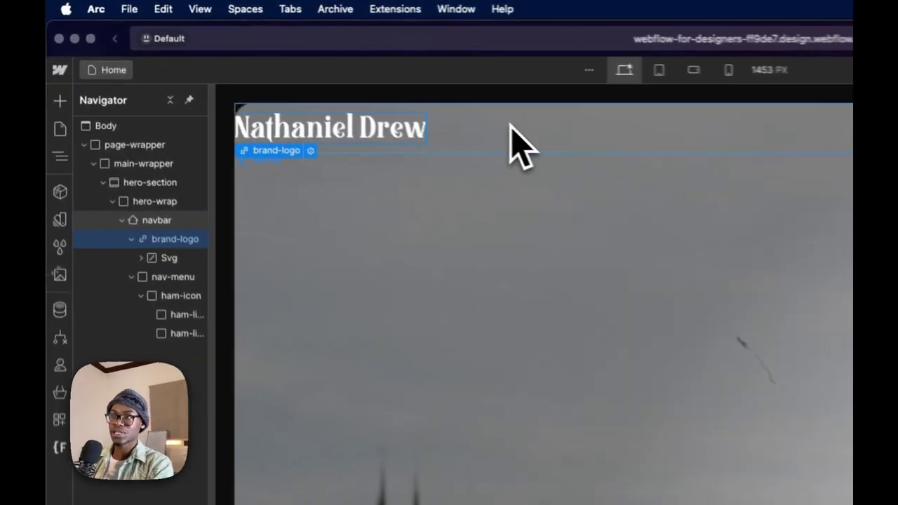
- Select the navbar and collapse the ham-icon element's children in the page structure
left_click(291, 68)
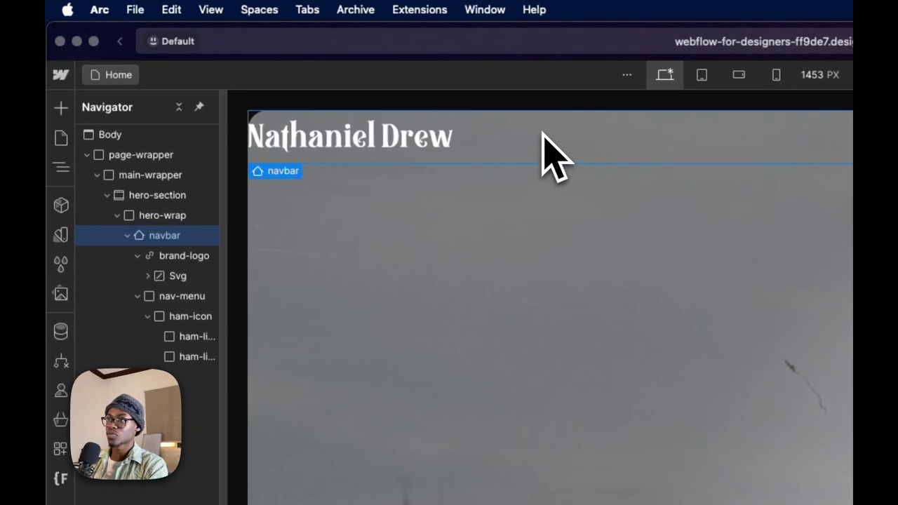
left_click(147, 316)
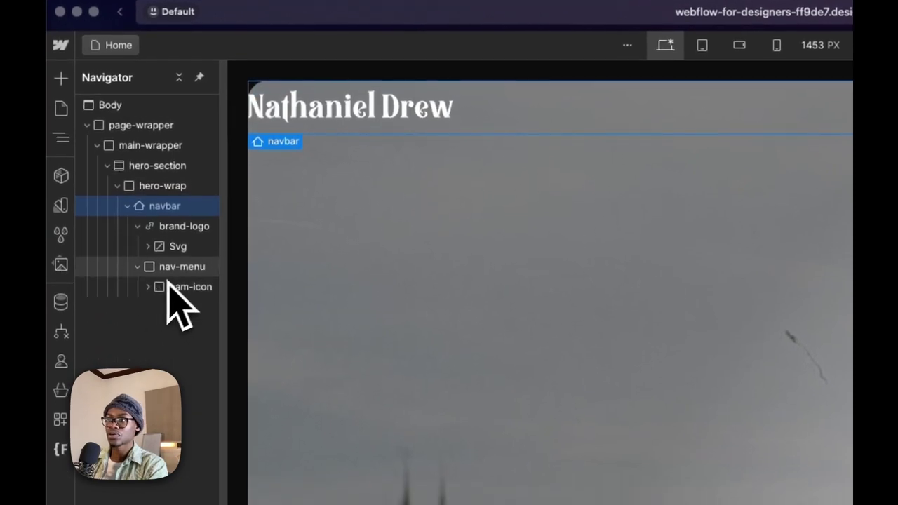
left_click(173, 276)
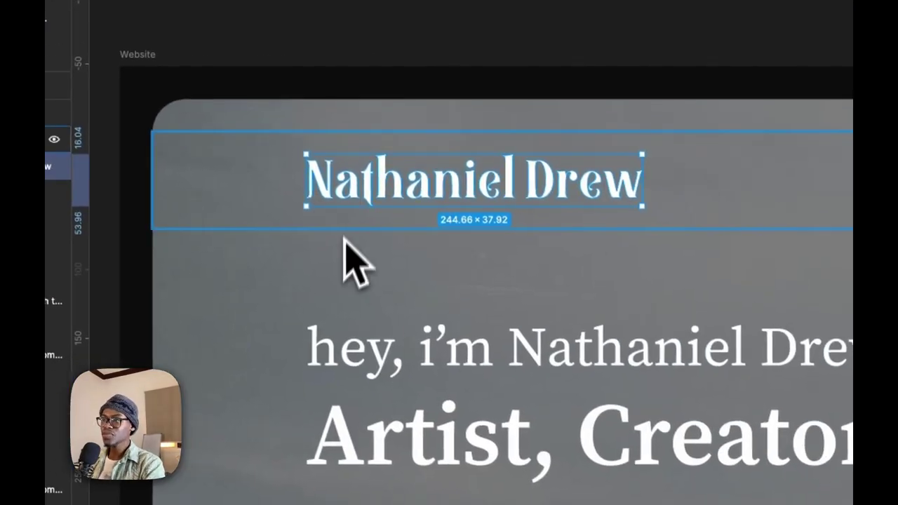
- Inspect the Nav frame's size and side padding in the Figma design and compare its alignment with the hero content and the sections below
key("Escape")
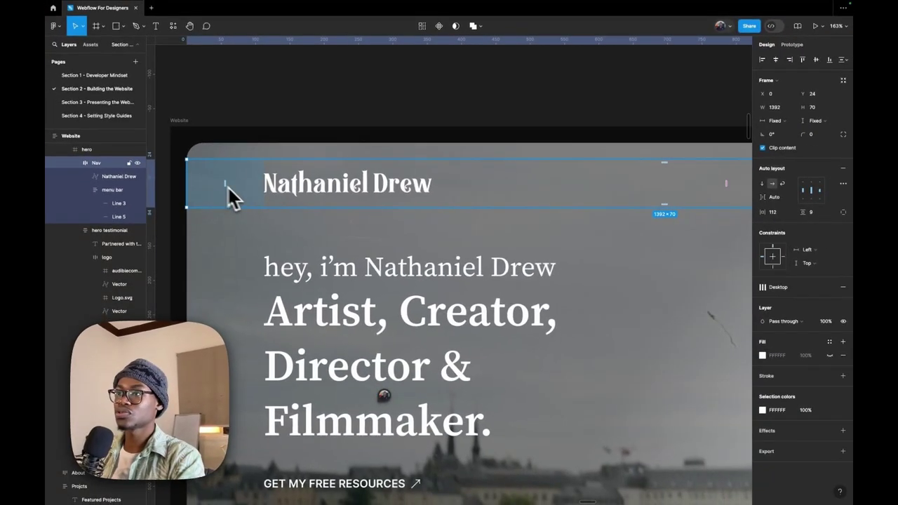
scroll(281, 198, "down", 5)
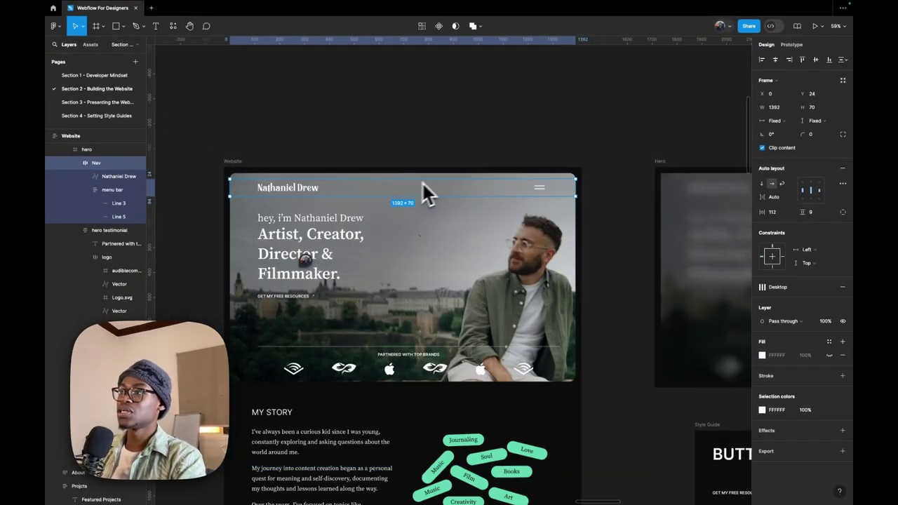
scroll(401, 217, "down", 15)
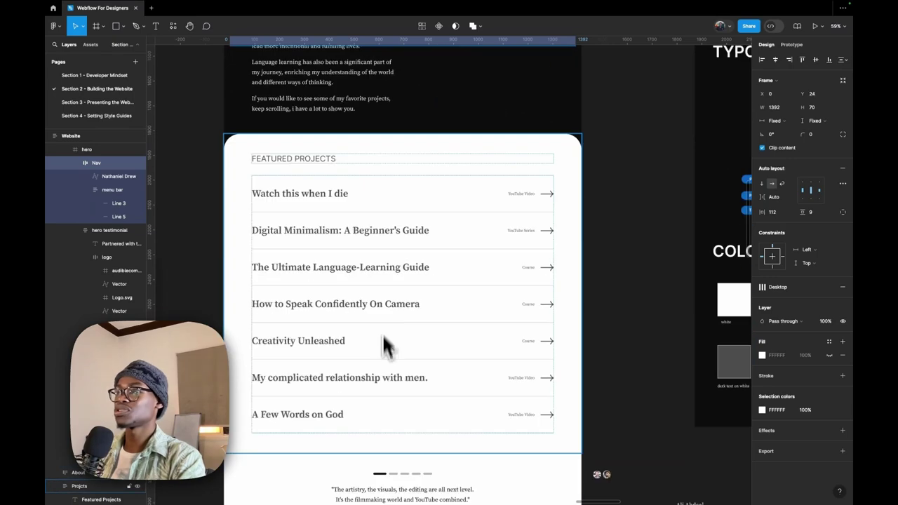
scroll(385, 344, "down", 6)
scroll(442, 419, "up", 15)
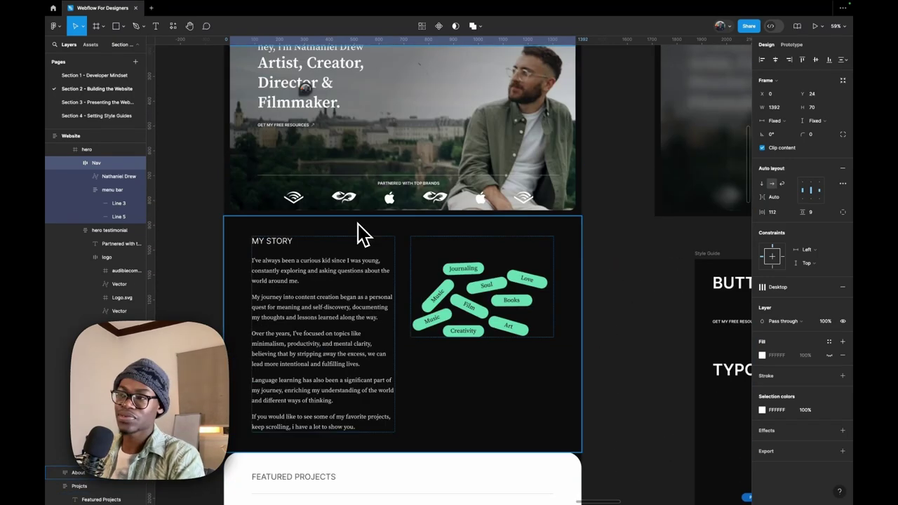
scroll(358, 234, "up", 7)
scroll(334, 267, "down", 2)
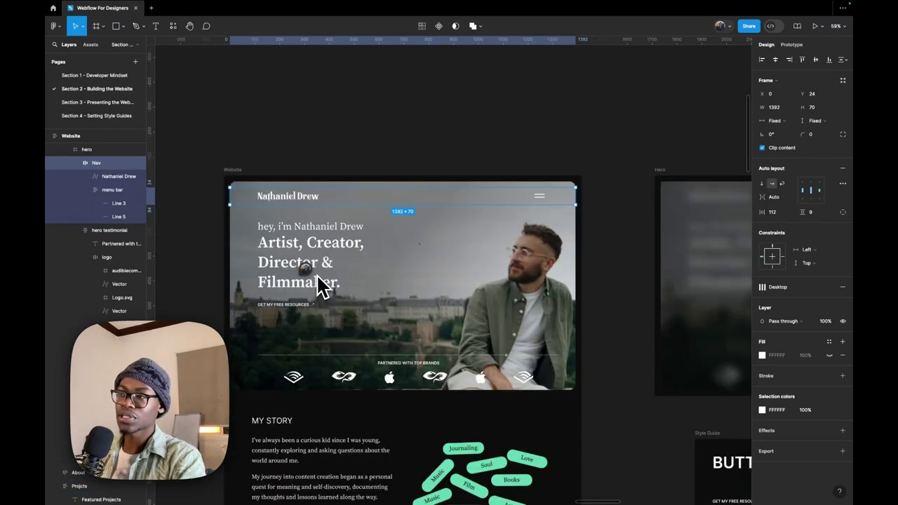
scroll(235, 204, "up", 5)
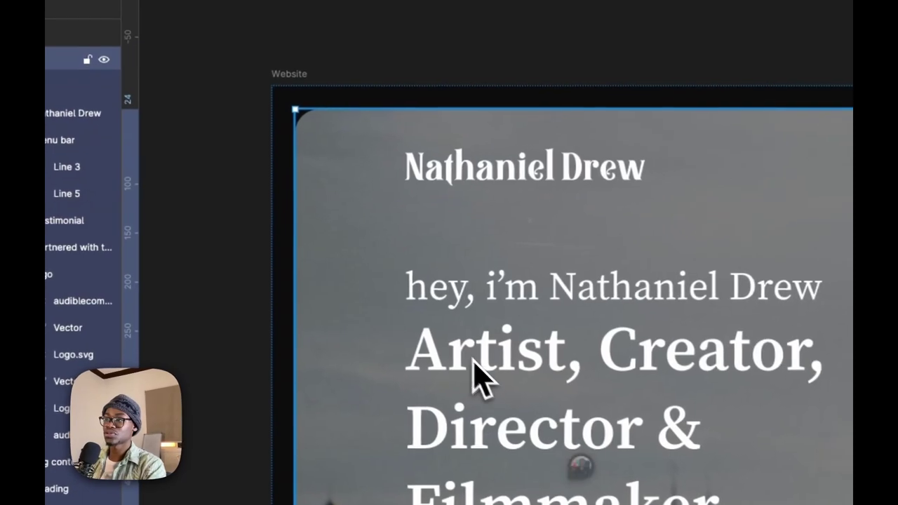
left_click(302, 314)
scroll(341, 395, "down", 10)
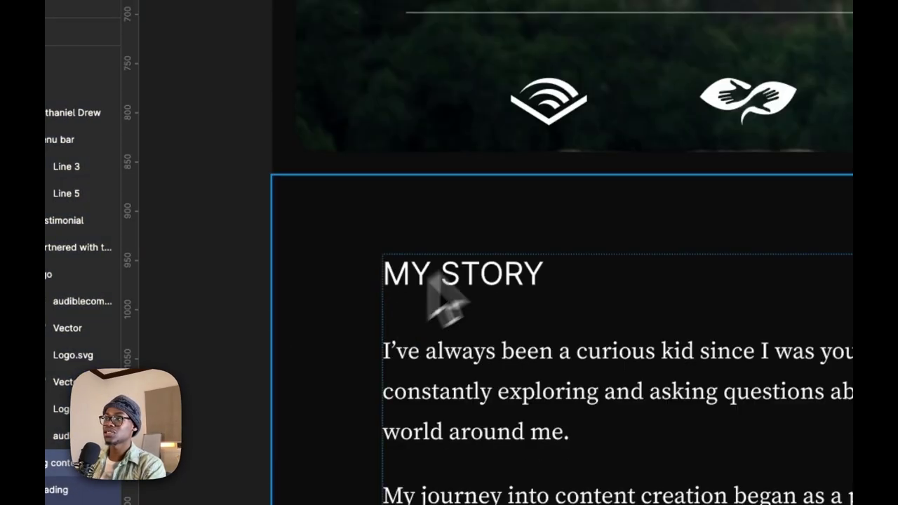
left_click(568, 105)
scroll(542, 115, "up", 10)
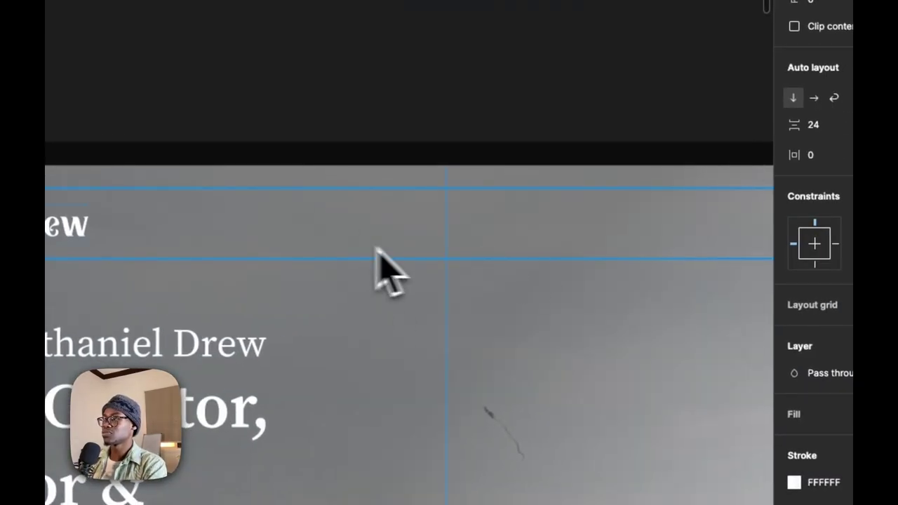
left_click(339, 243)
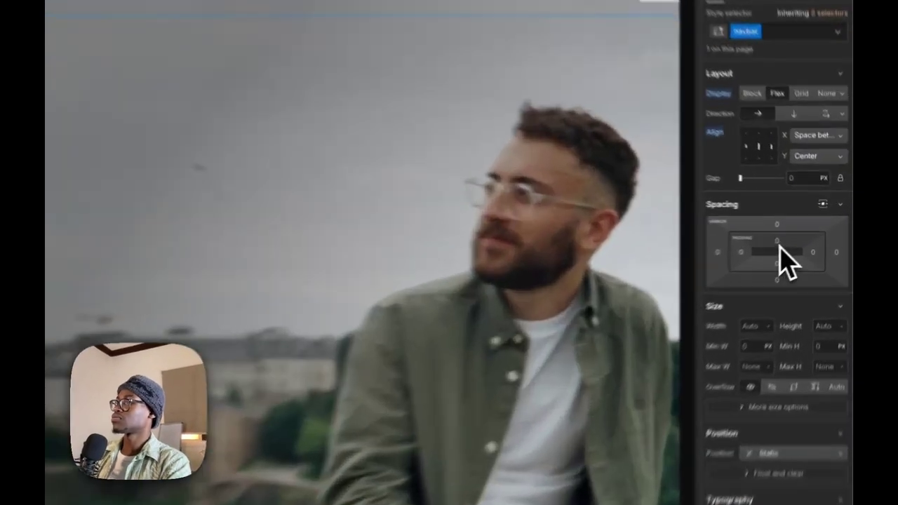
- Set the navbar's top padding in rem in Webflow
left_click(809, 249)
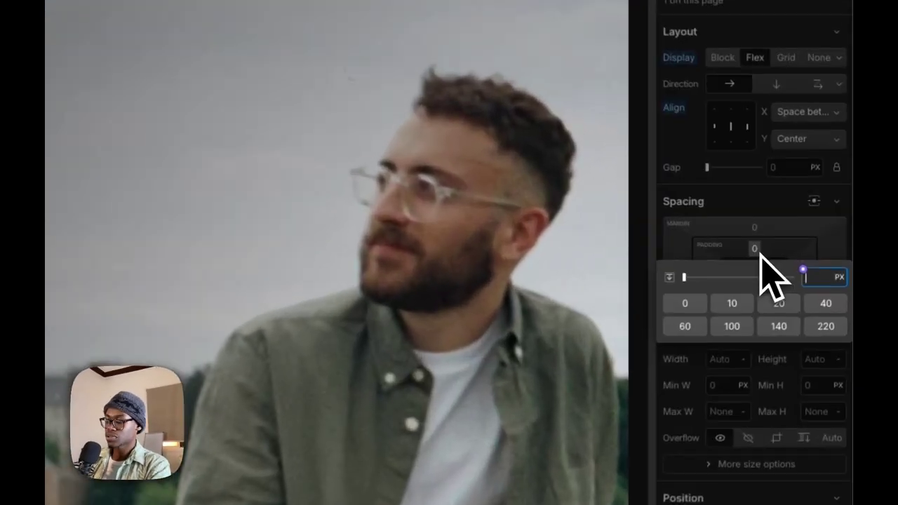
type("2")
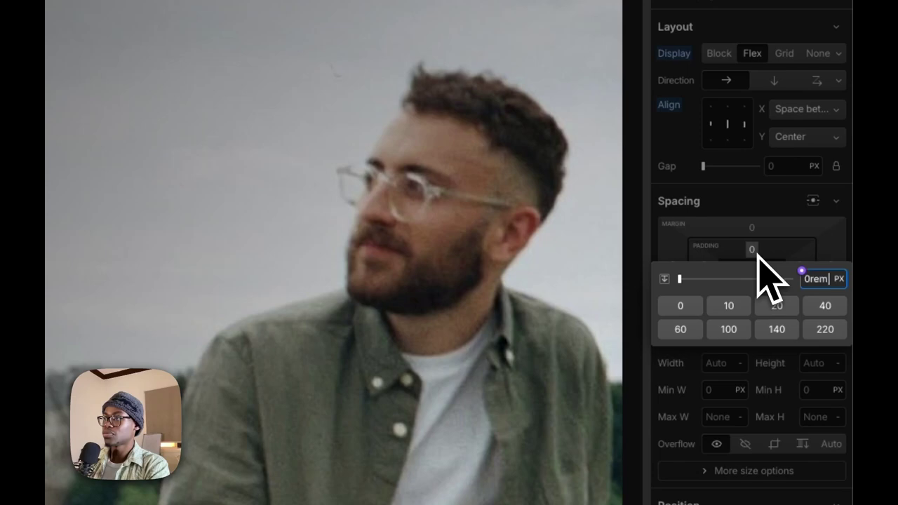
key("Return")
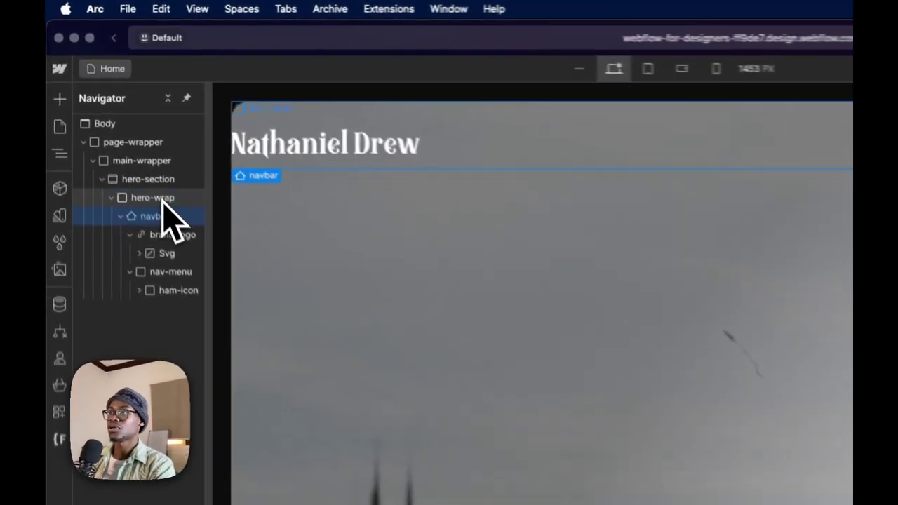
- Set hero-wrap's left and right padding to 7 rem
left_click(104, 107)
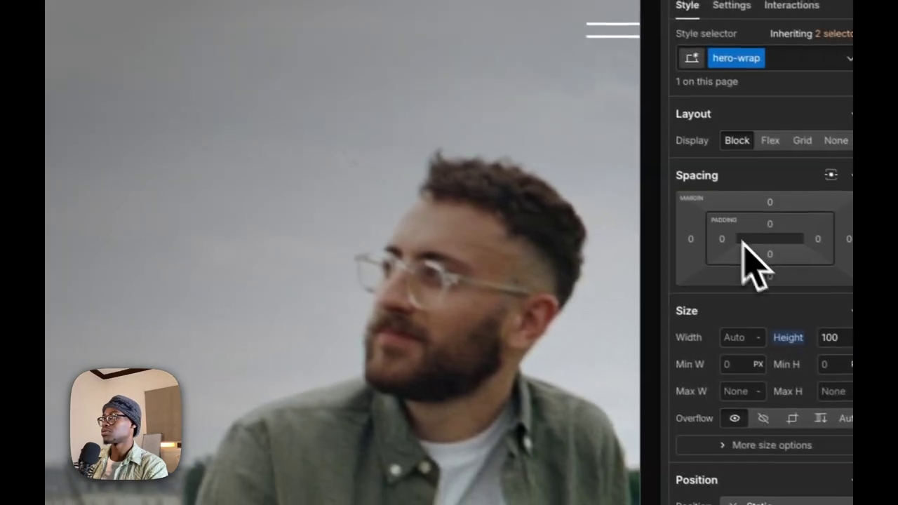
left_click(706, 236)
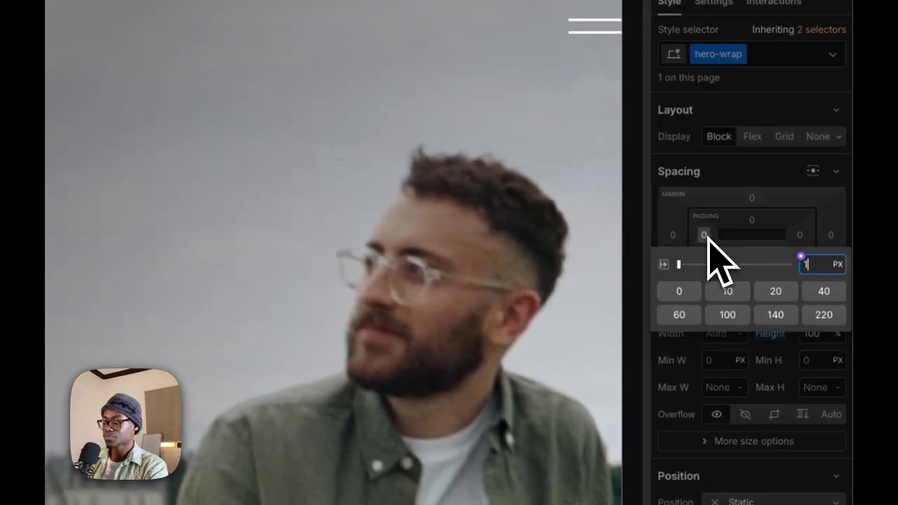
type("7rem")
key("Return")
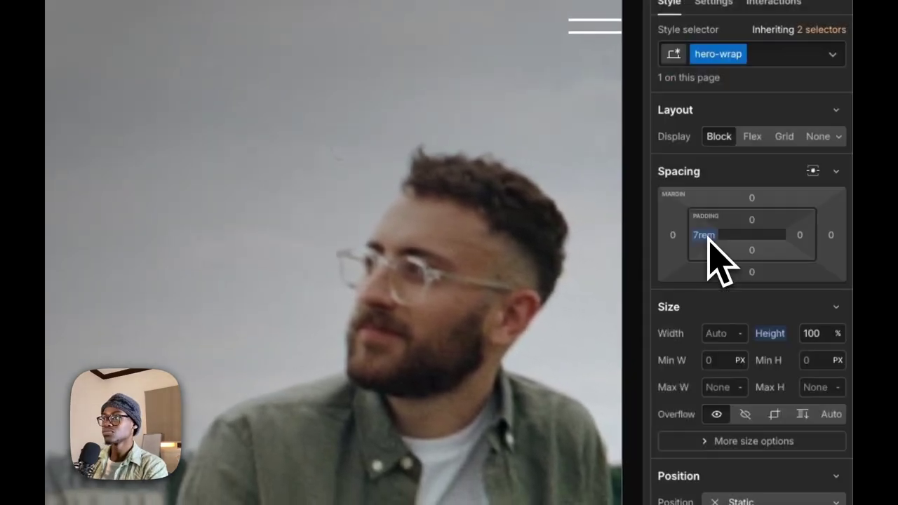
left_click_drag(708, 238, 707, 240)
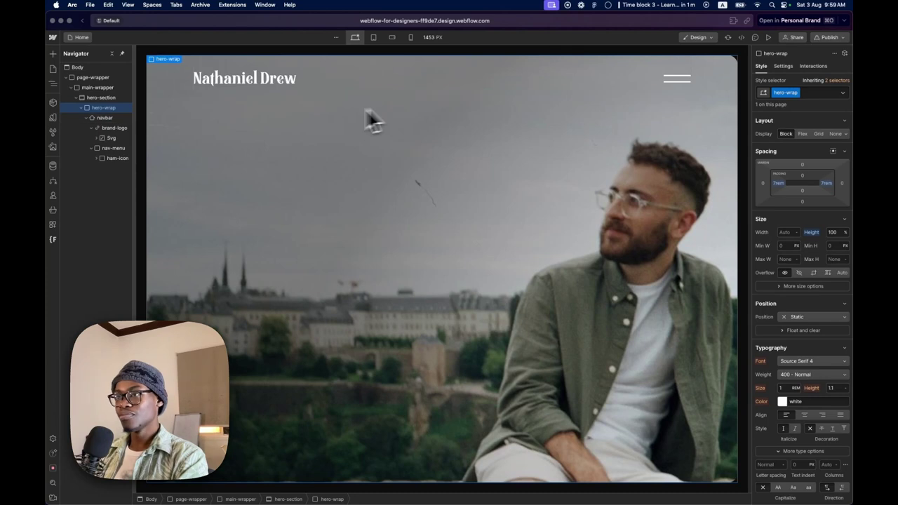
left_click_drag(96, 148, 260, 113)
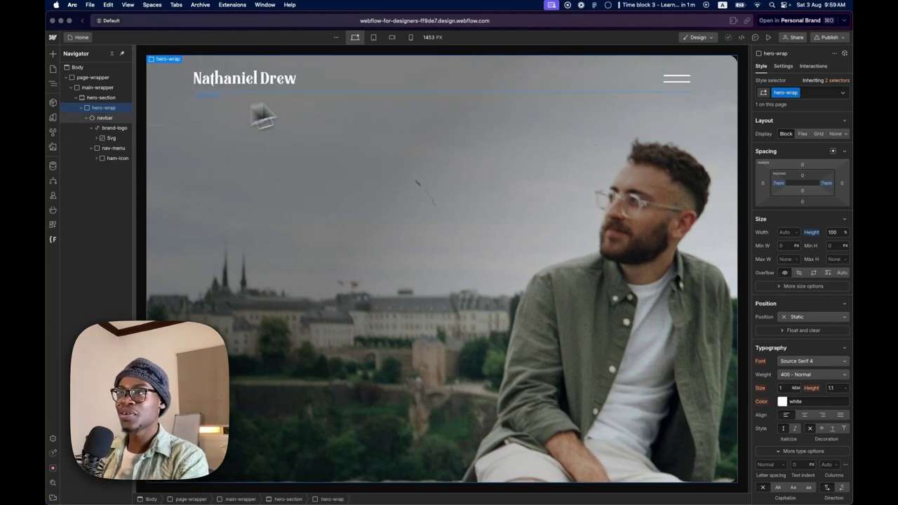
left_click_drag(361, 78, 277, 91)
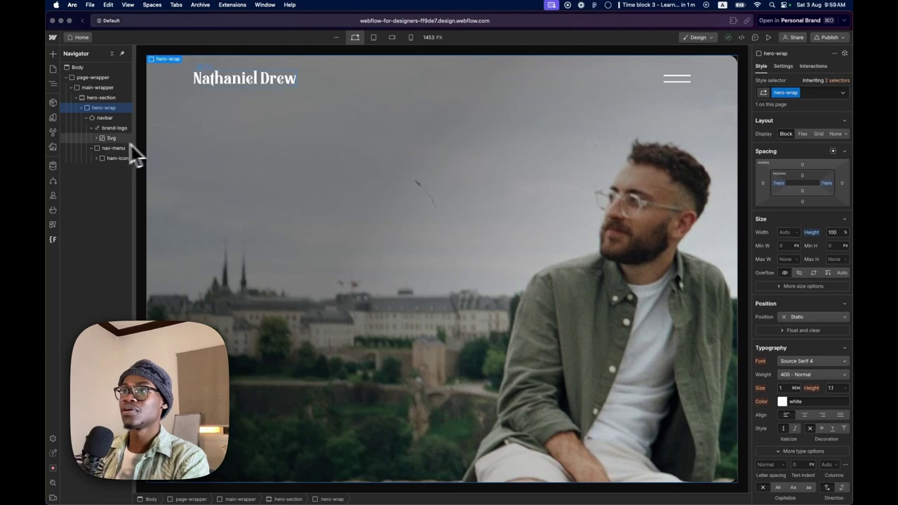
- Collapse the navbar's children and add a div block inside hero-wrap below the navbar
left_click(86, 118)
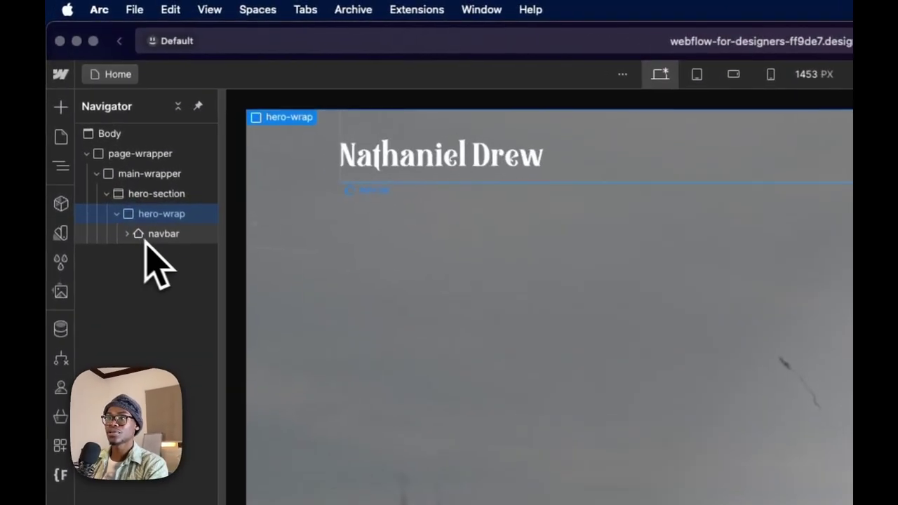
left_click(158, 236)
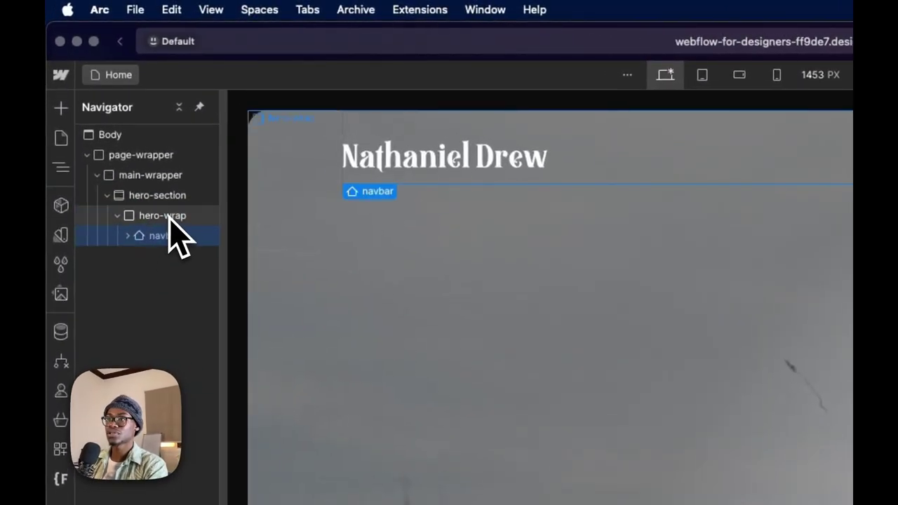
left_click(176, 216)
key("super+k")
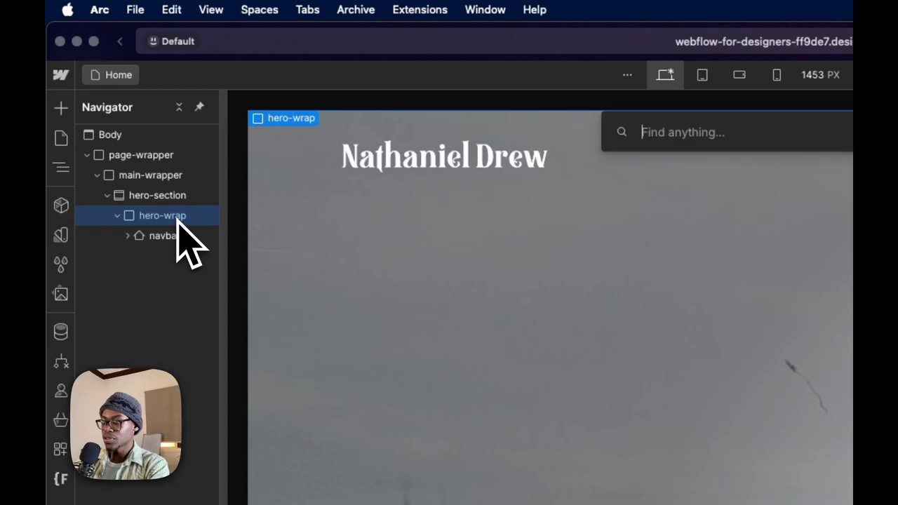
type("hero")
key("super+a")
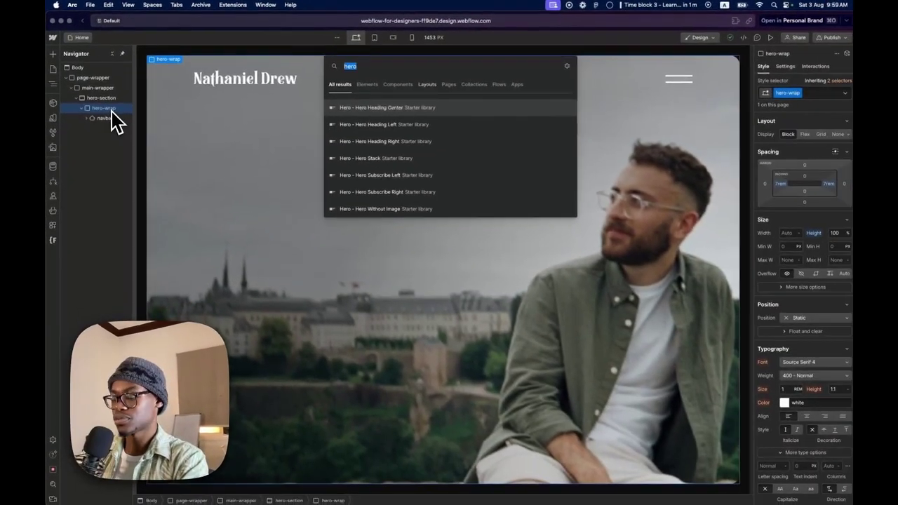
type("div")
key("Return")
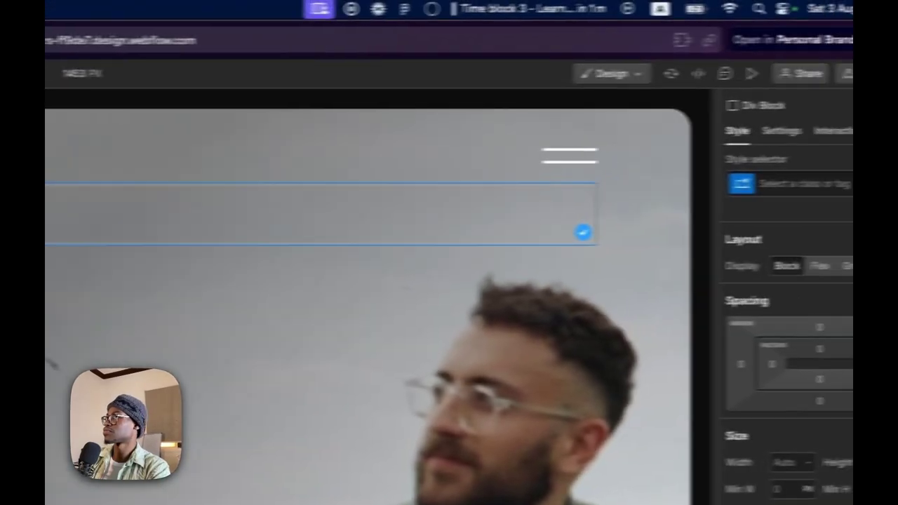
- Give the new div block the class hero-content
left_click(792, 178)
type("hero-con")
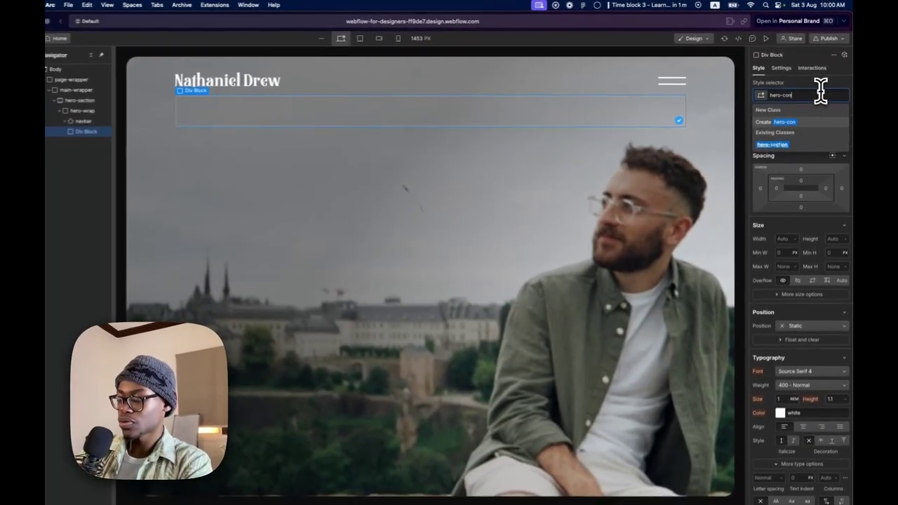
key("BackSpace")
key("BackSpace")
key("BackSpace")
key("BackSpace")
key("BackSpace")
key("BackSpace")
type("hero-content")
key("Return")
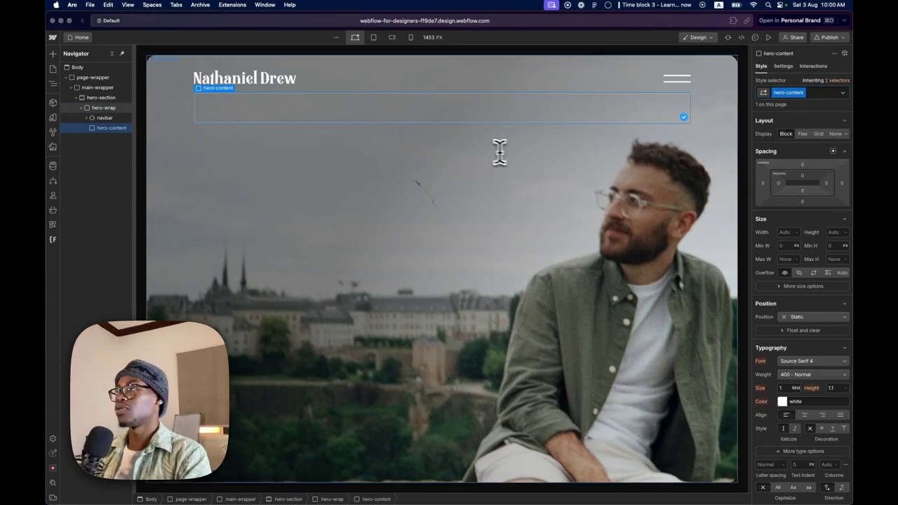
- Check the hero text in the Figma design and add an H1 heading inside hero-content in Webflow
key("ctrl+Right")
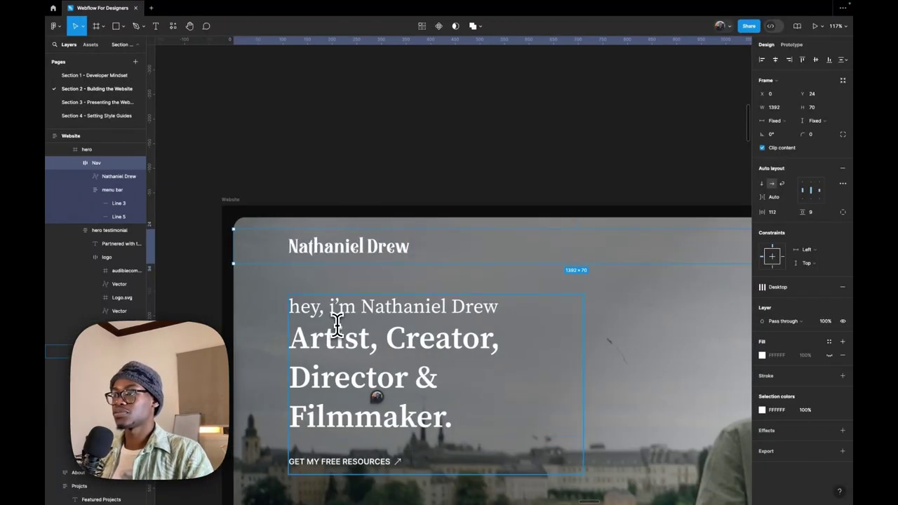
key("ctrl+Left")
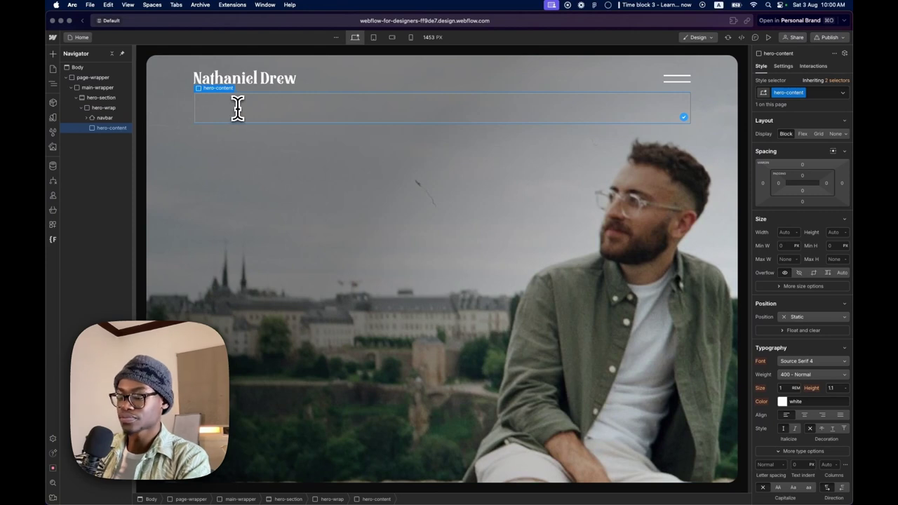
key("super+k")
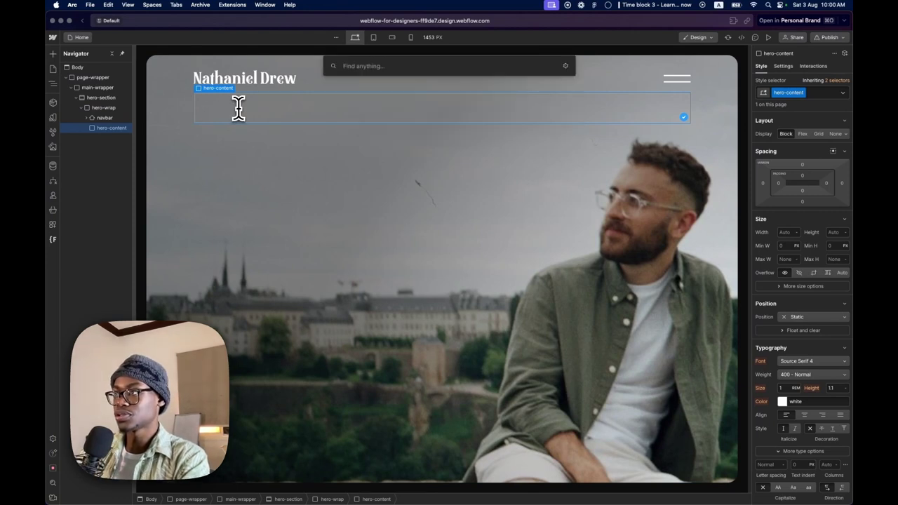
type("h1")
key("Return")
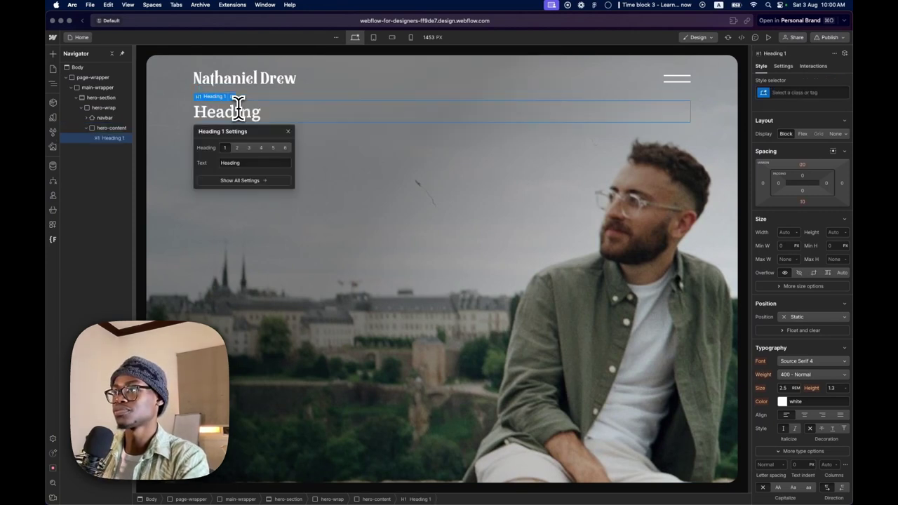
- Copy the "hey, i'm…" greeting line from the Figma design and replace the Webflow H1 placeholder text with it
key("ctrl+Right")
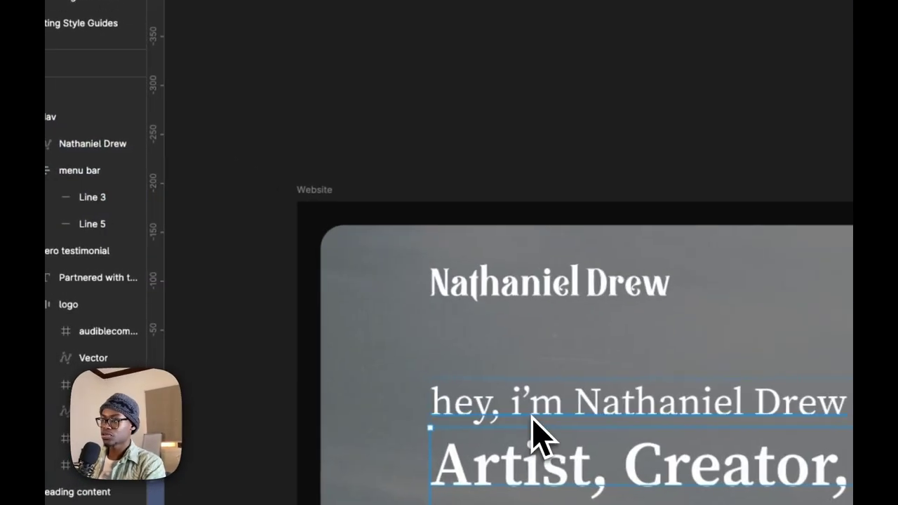
double_click(339, 310)
key("ctrl+c")
key("ctrl+Left")
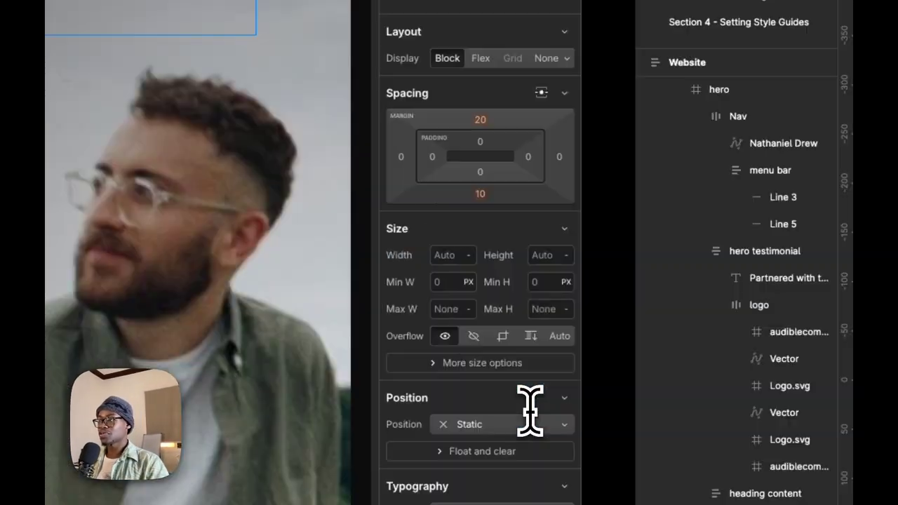
left_click(367, 85)
double_click(360, 77)
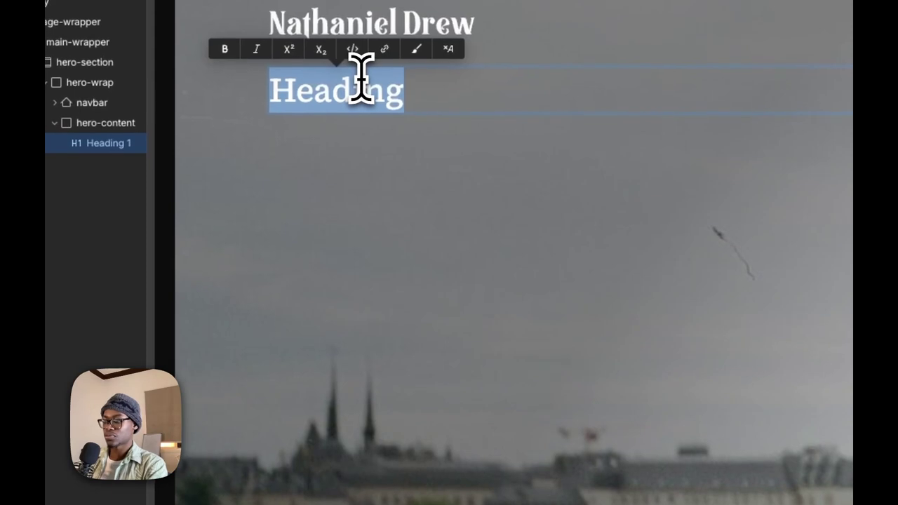
key("ctrl+v")
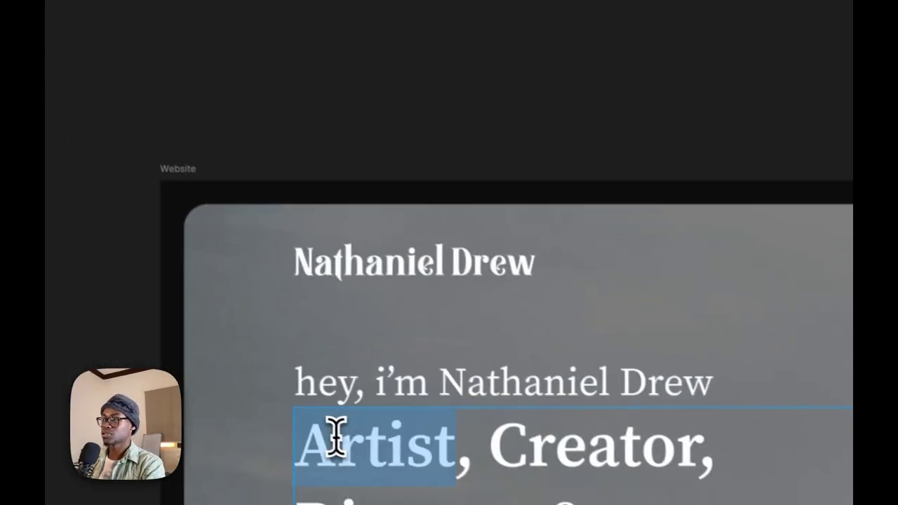
- Copy "Artist, Creator, Director & Filmmaker." from the Figma design and append it after the greeting in the Webflow H1, separated by a space
triple_click(326, 428)
key("super+c")
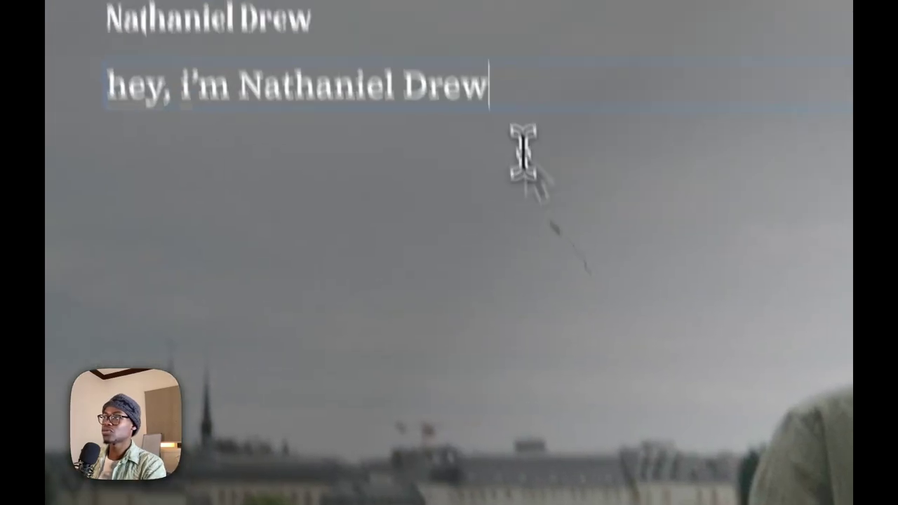
key("super+space")
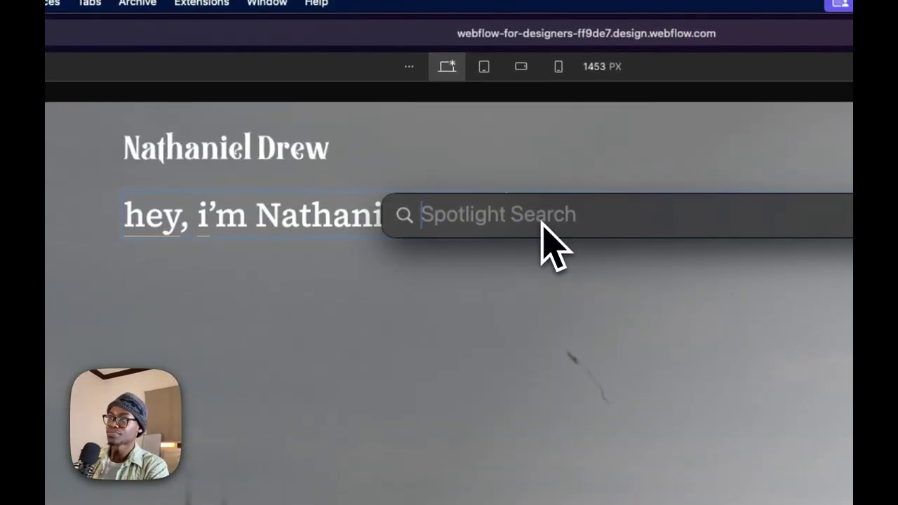
key("Escape")
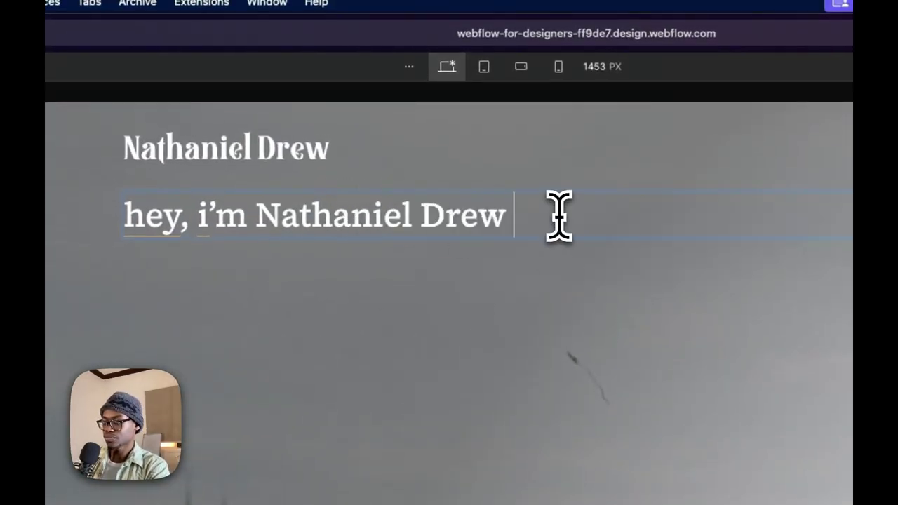
key("super+v")
left_click(453, 287)
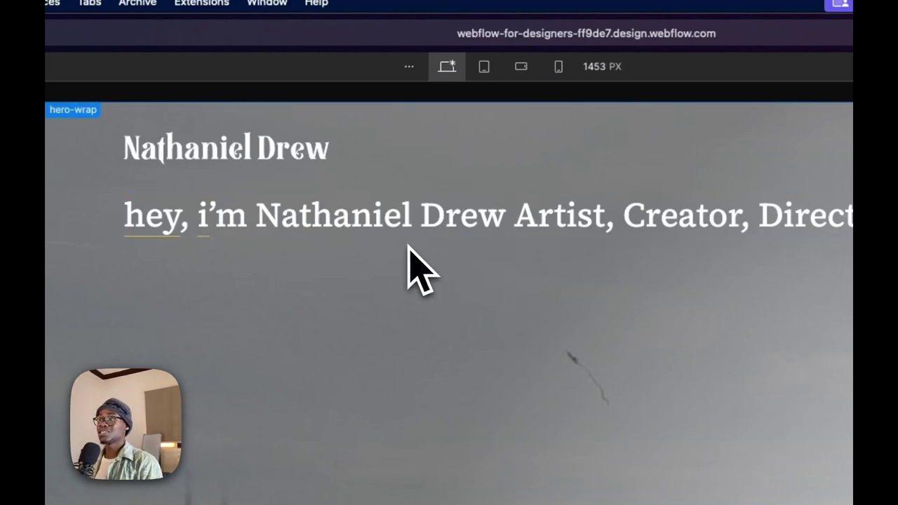
- Check the resources link beneath the hero text in Figma and add a link block inside hero-content in Webflow
left_click(471, 225)
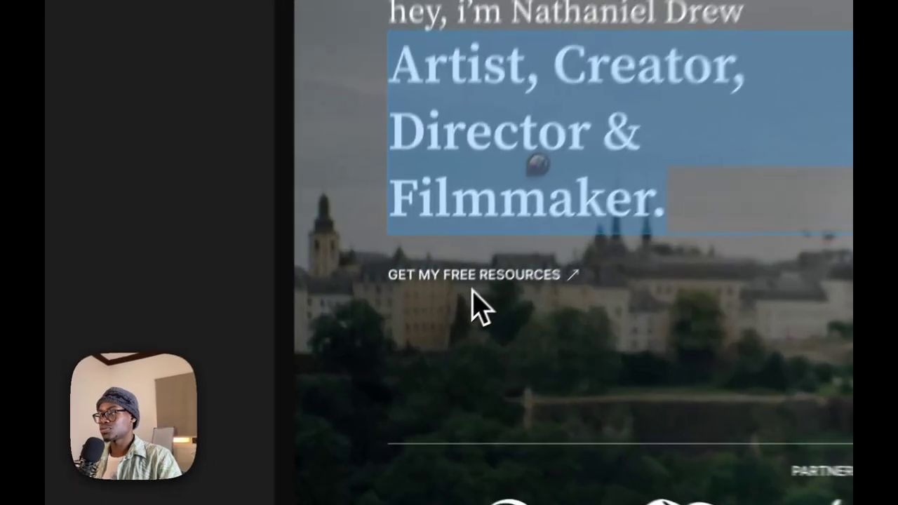
left_click(421, 342)
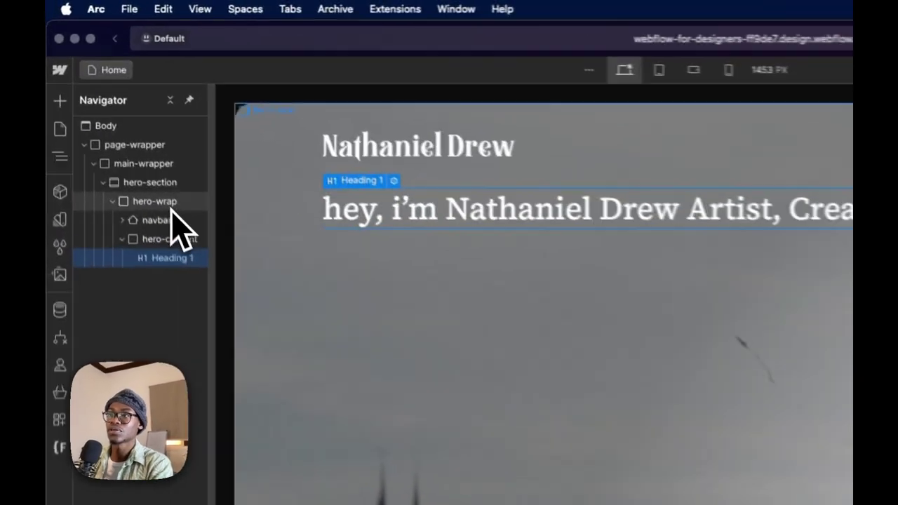
left_click(109, 109)
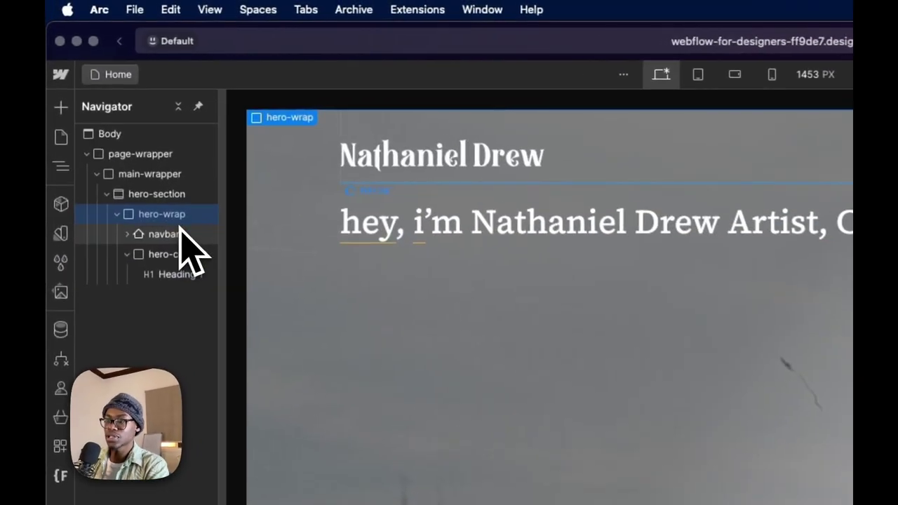
left_click(179, 258)
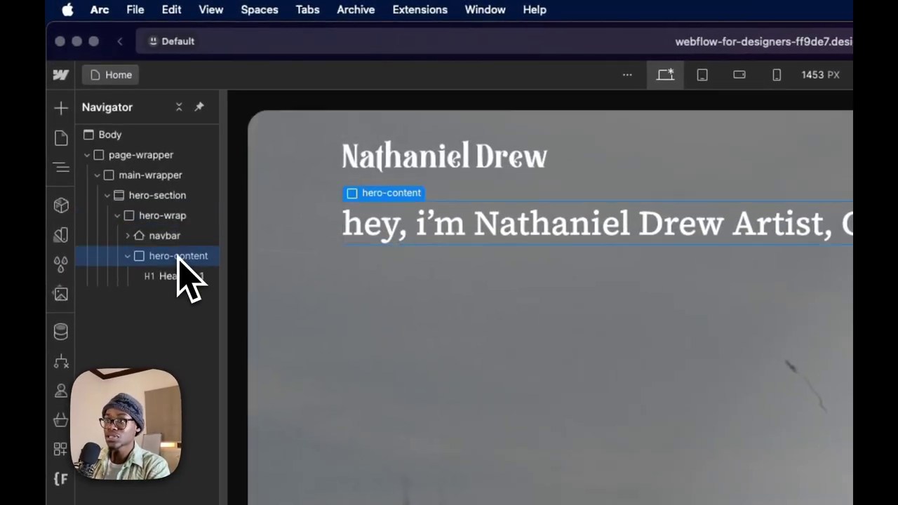
key("super+e")
type("lin")
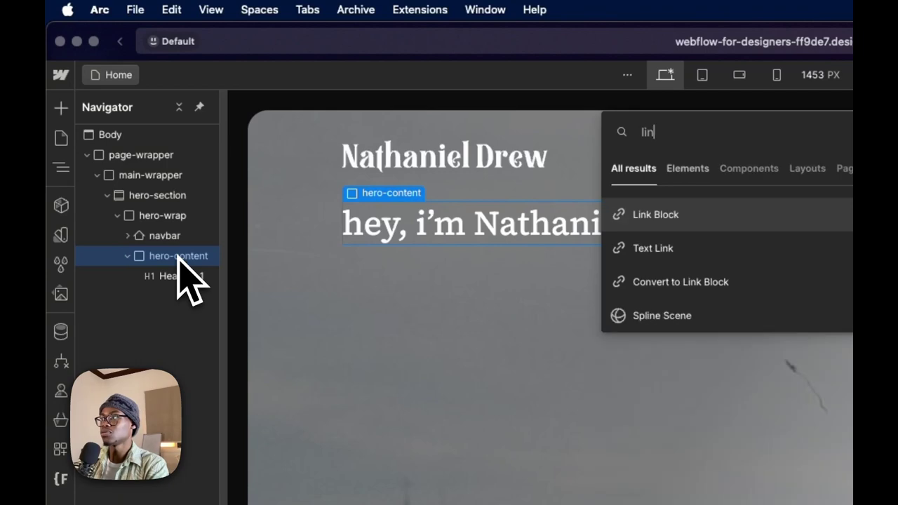
key("Return")
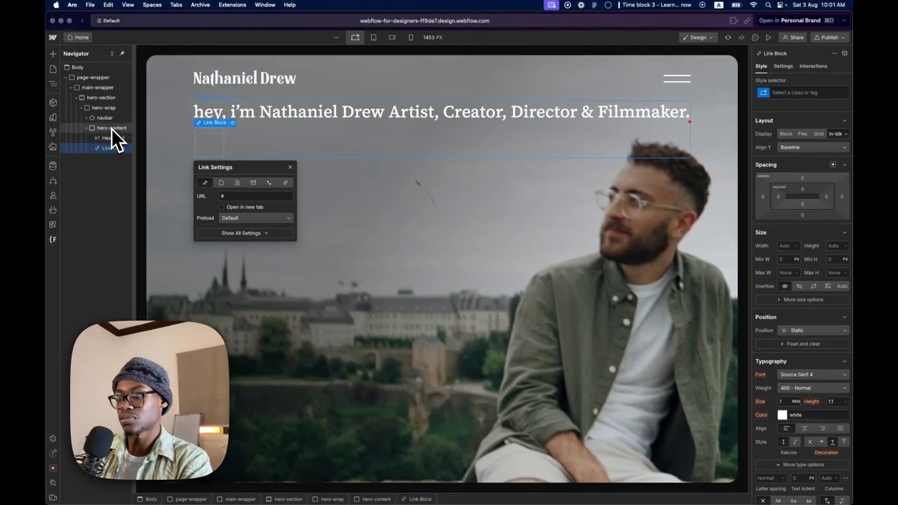
- Add a text block inside the link block with the text "Get my free resources"
key("super+e")
type("t")
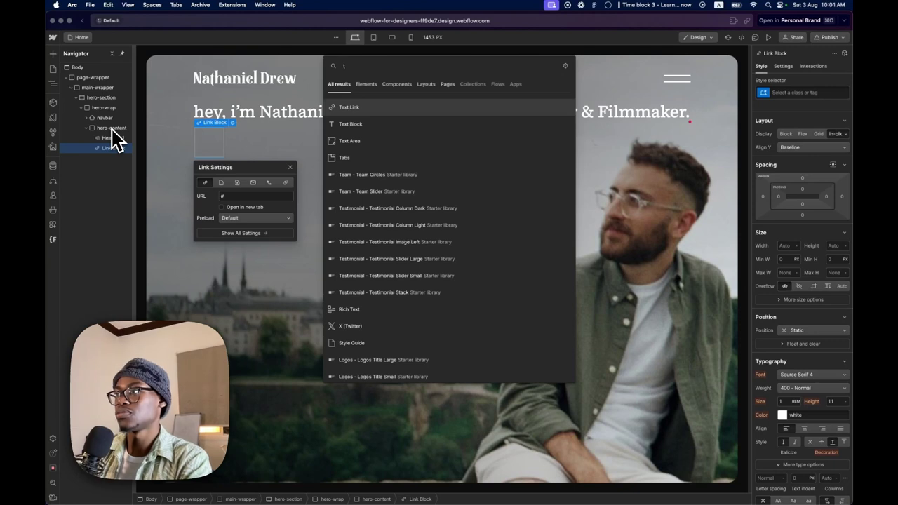
key("Down")
key("Return")
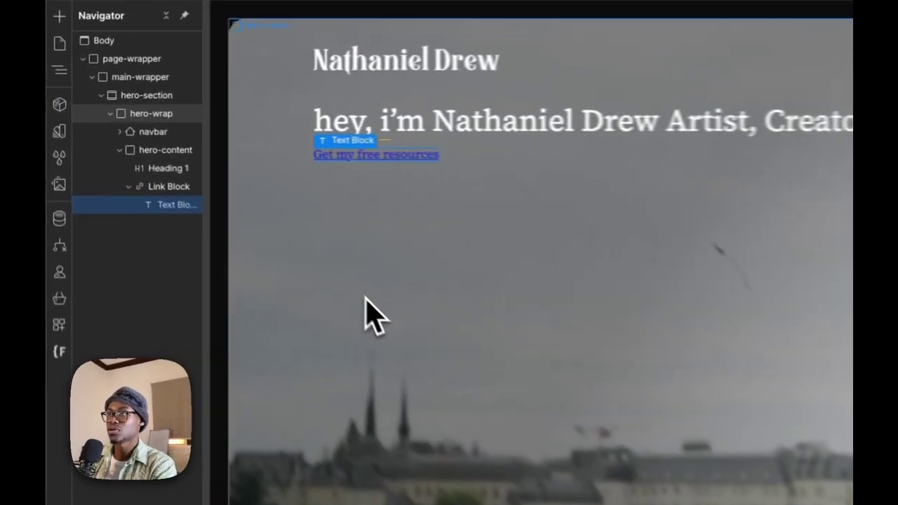
left_click(230, 172)
- Apply the existing class button to the link block
left_click(125, 148)
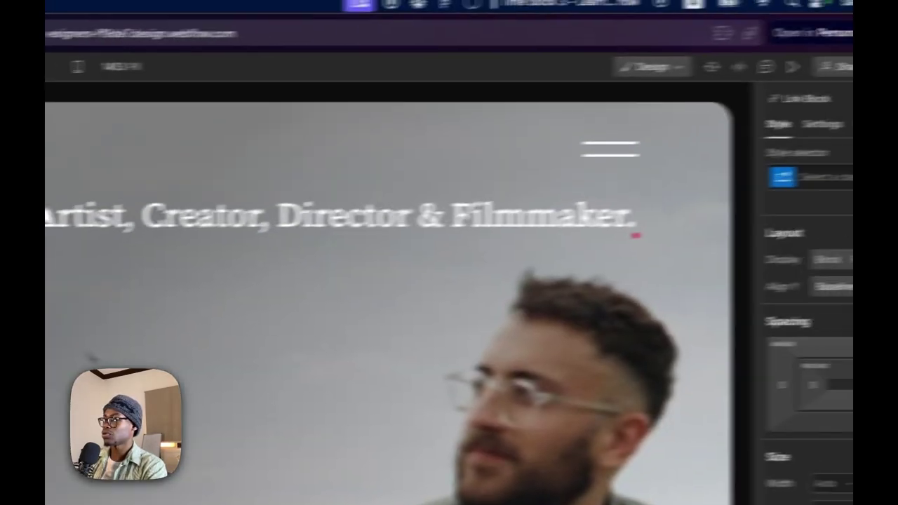
left_click(897, 89)
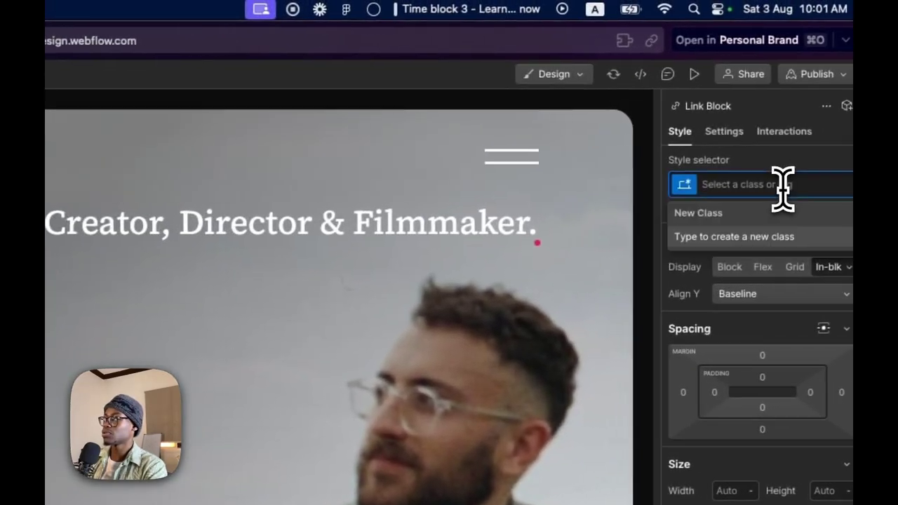
type("butt")
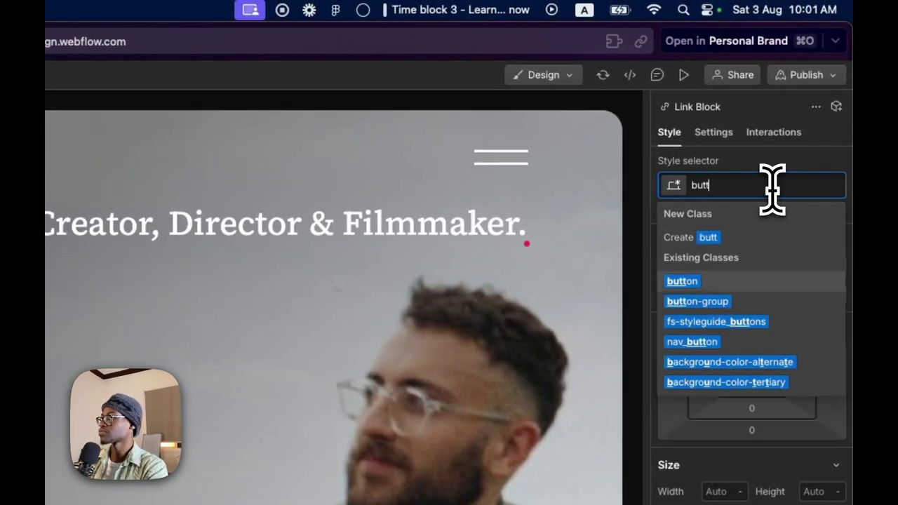
key("Return")
key("Escape")
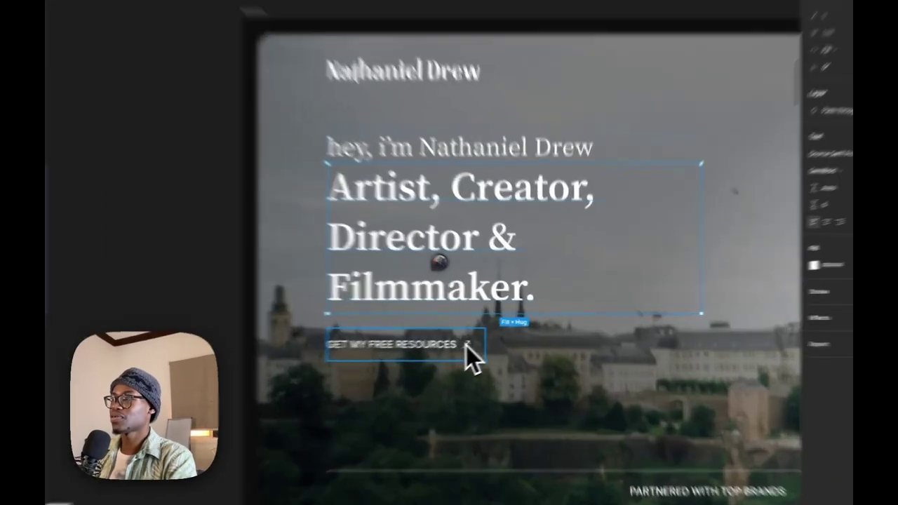
- Switch to Figma and copy the arrow icon beside GET MY FREE RESOURCES as SVG
left_click(467, 345)
left_click(467, 344)
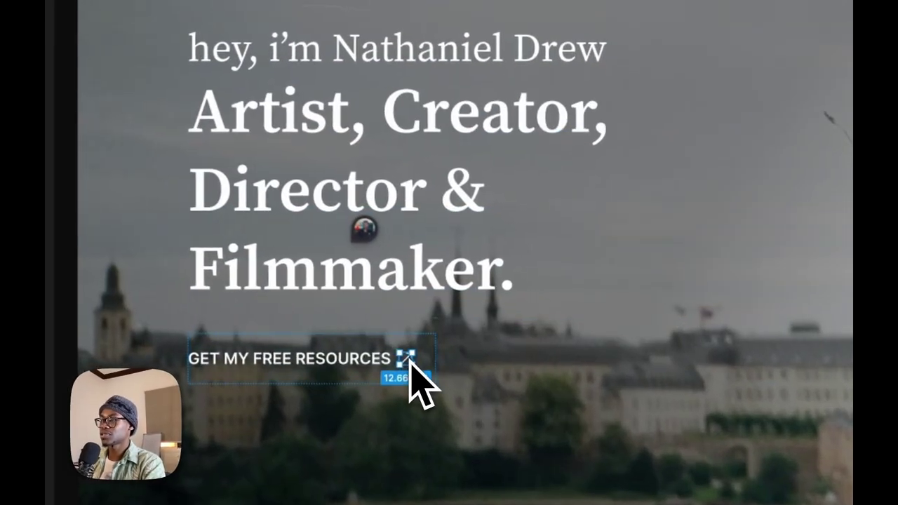
right_click(409, 371)
mouse_move(507, 165)
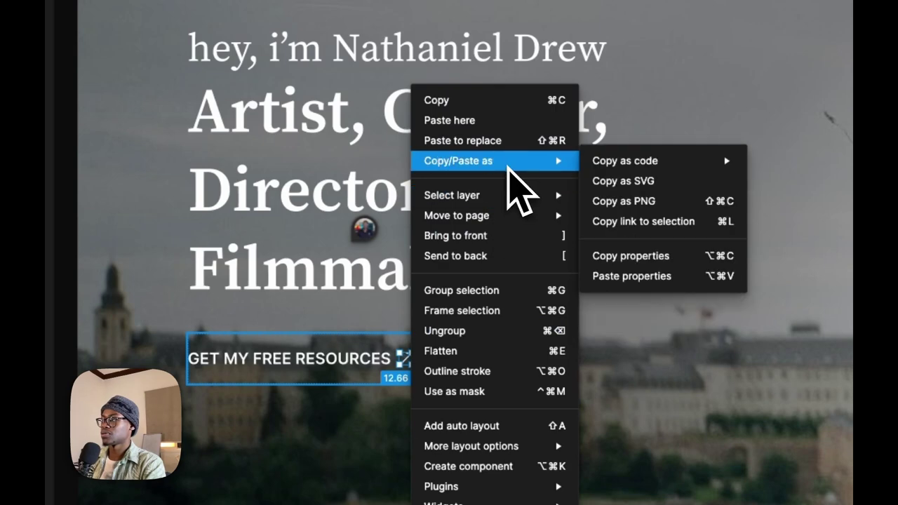
left_click(623, 181)
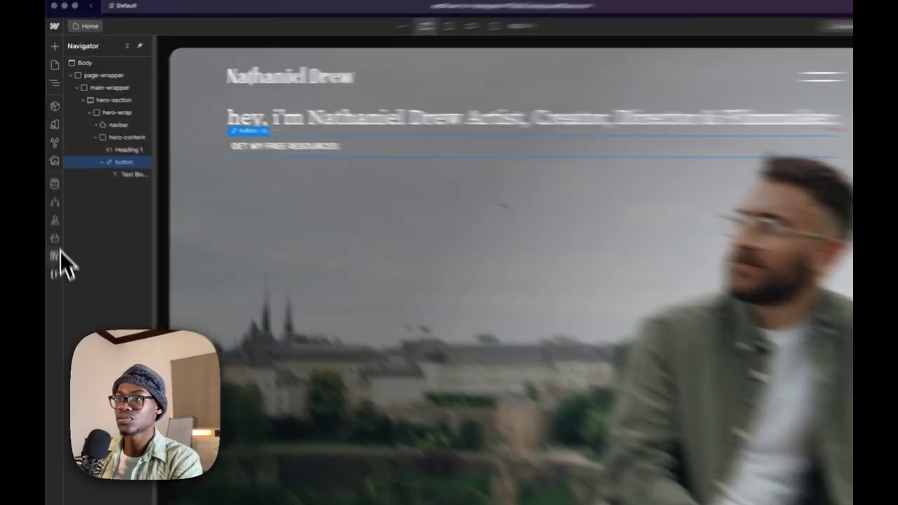
- Launch the SVG Import app in Webflow, paste the copied arrow code into the button link block, and close the app
left_click(52, 224)
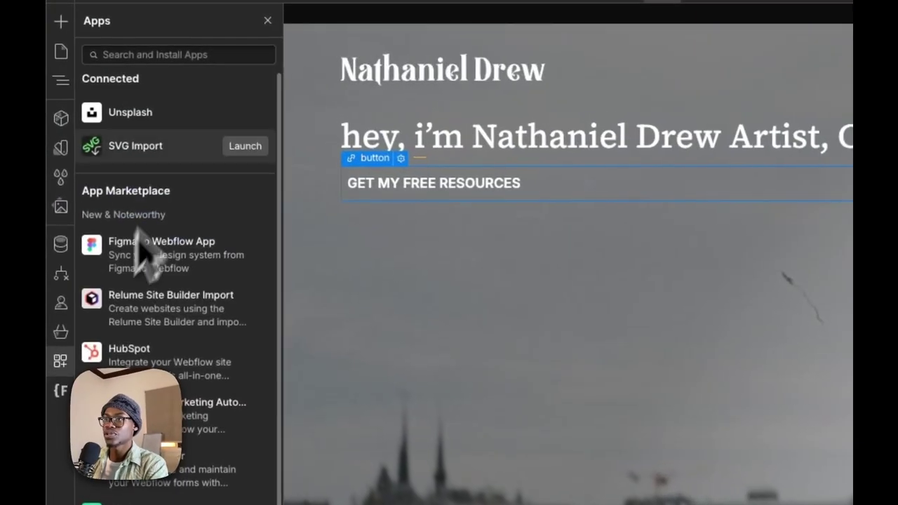
left_click(246, 147)
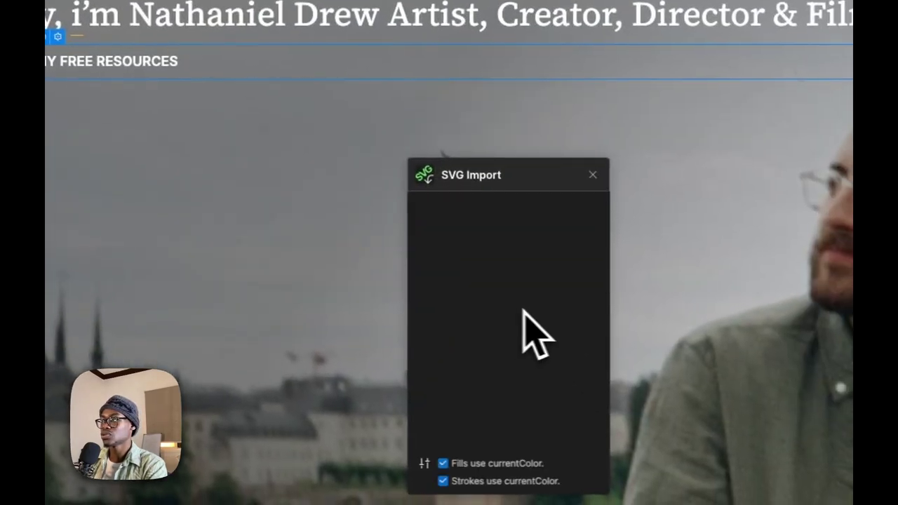
left_click(513, 335)
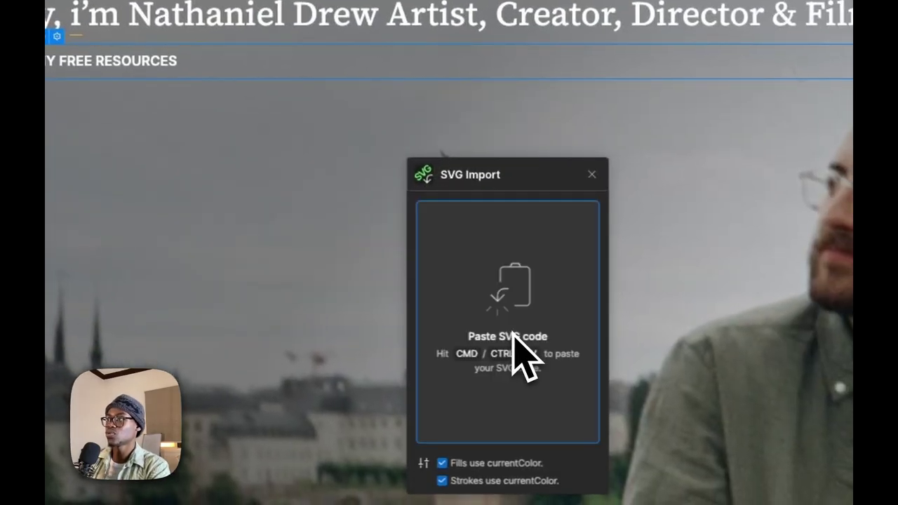
key("ctrl+v")
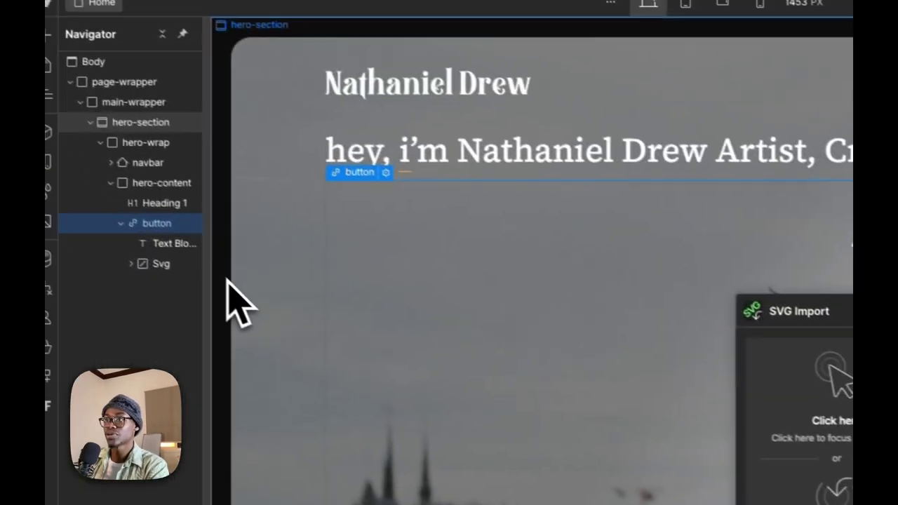
left_click(84, 196)
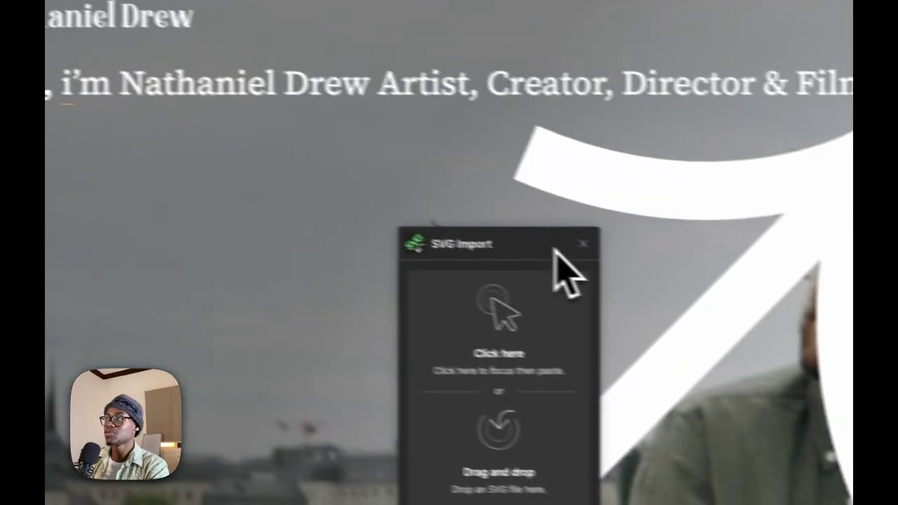
left_click(583, 243)
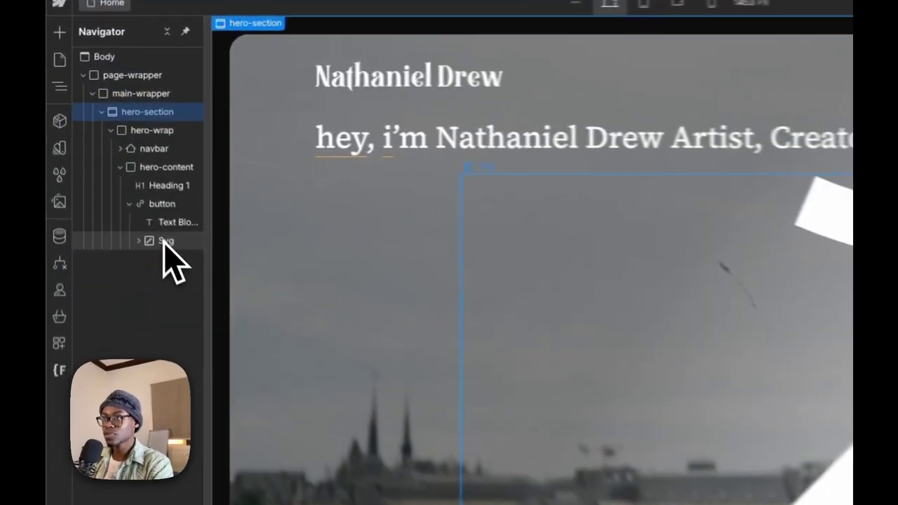
- Apply the existing class icon-1x1-medium to the imported arrow SVG
left_click(109, 169)
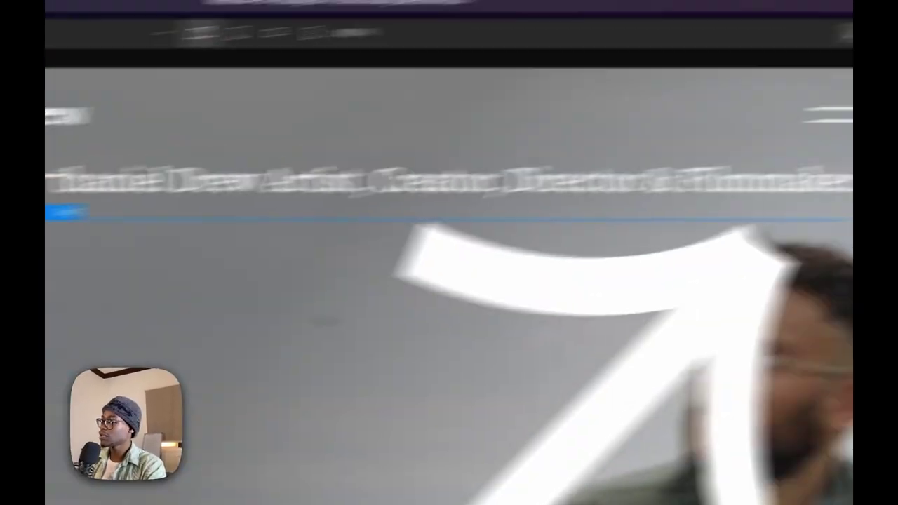
left_click(816, 94)
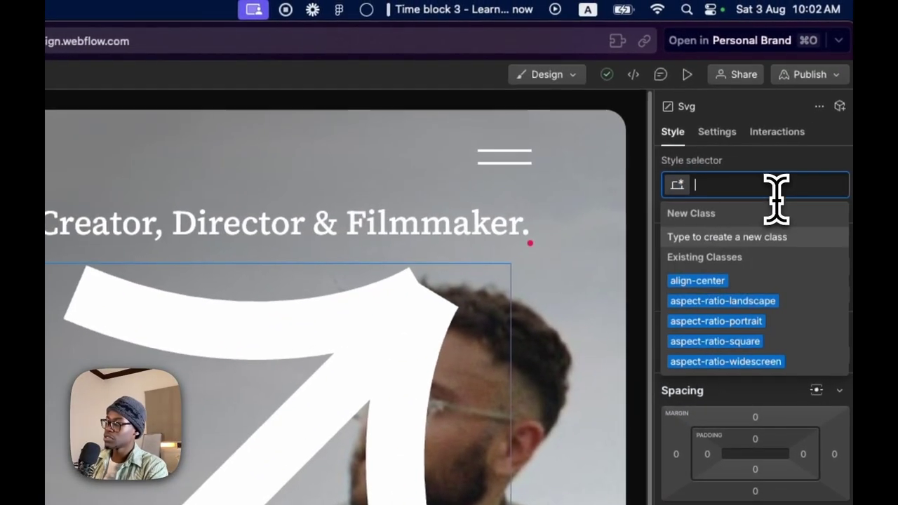
type("icon")
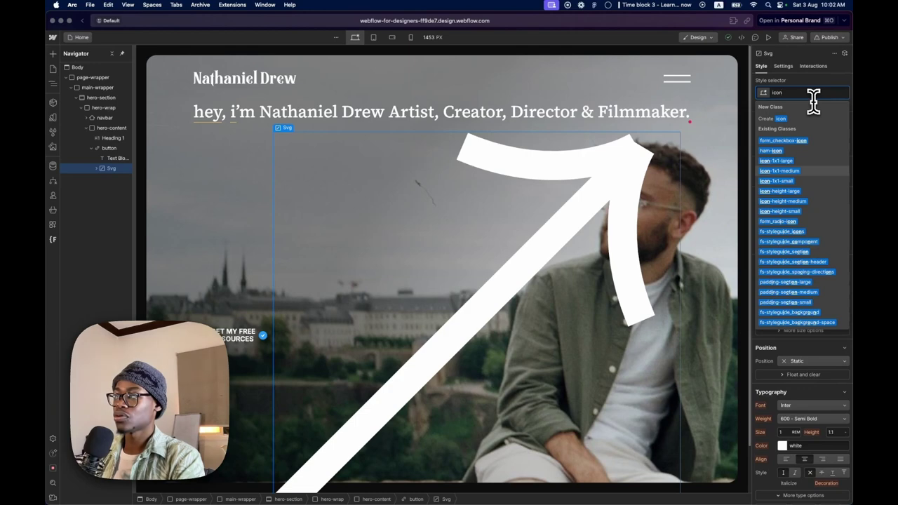
key("Return")
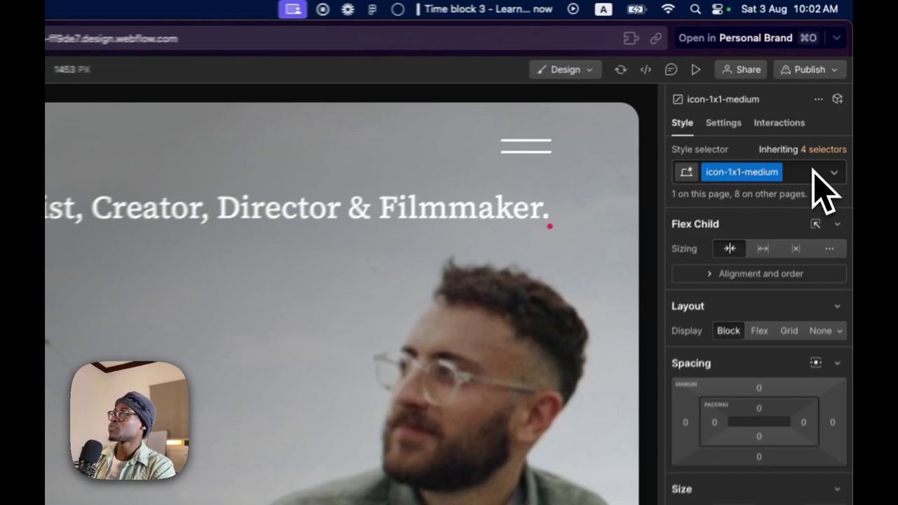
- Replace the arrow SVG's class icon-1x1-medium with the existing class icon-1x1-small
left_click(827, 93)
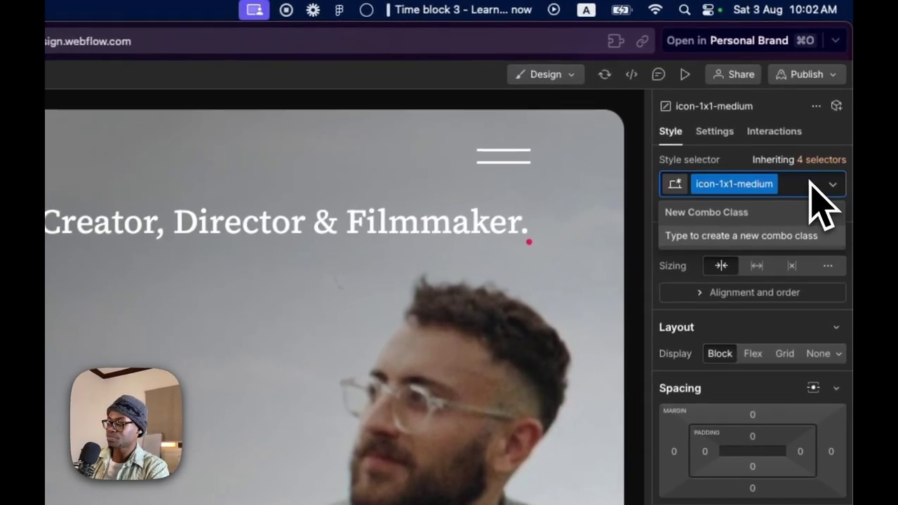
key("BackSpace")
type("icon")
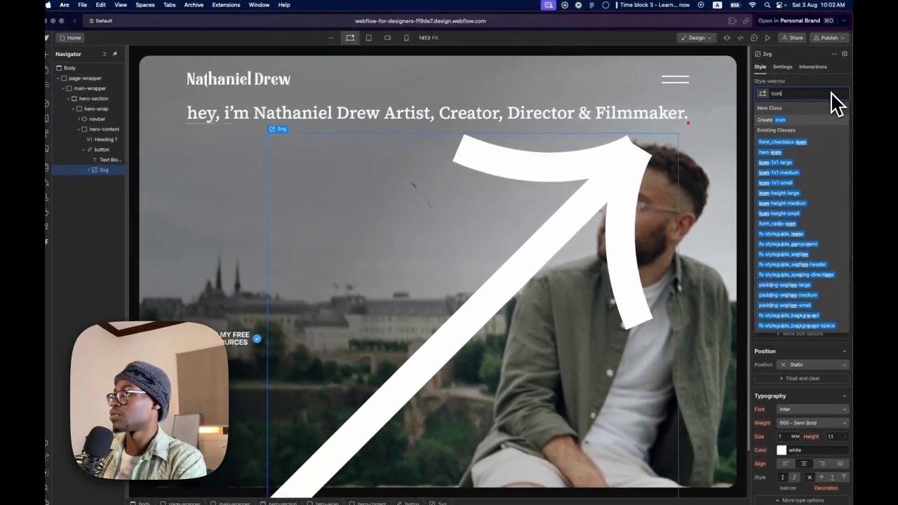
key("Down")
key("Down")
key("Down")
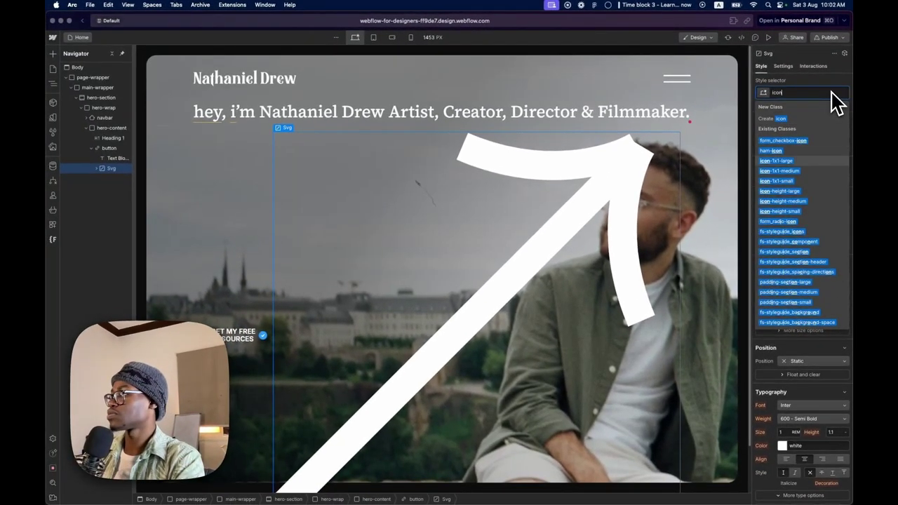
key("Return")
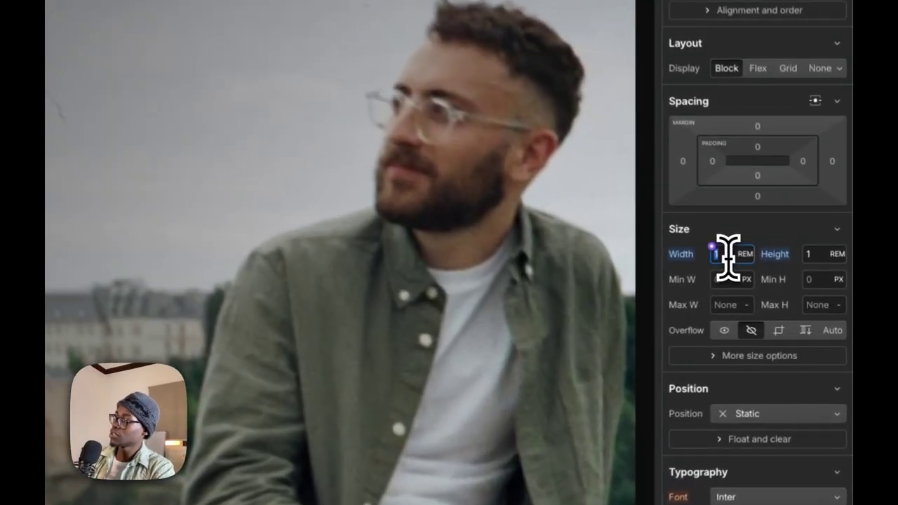
- Set the width and height of the icon-1x1-small class to 1.5 rem each
left_click(786, 277)
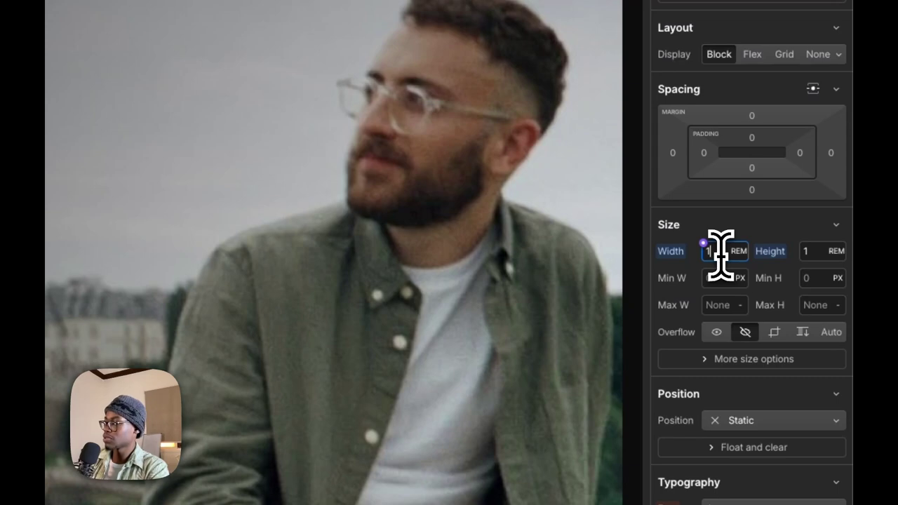
type(".5")
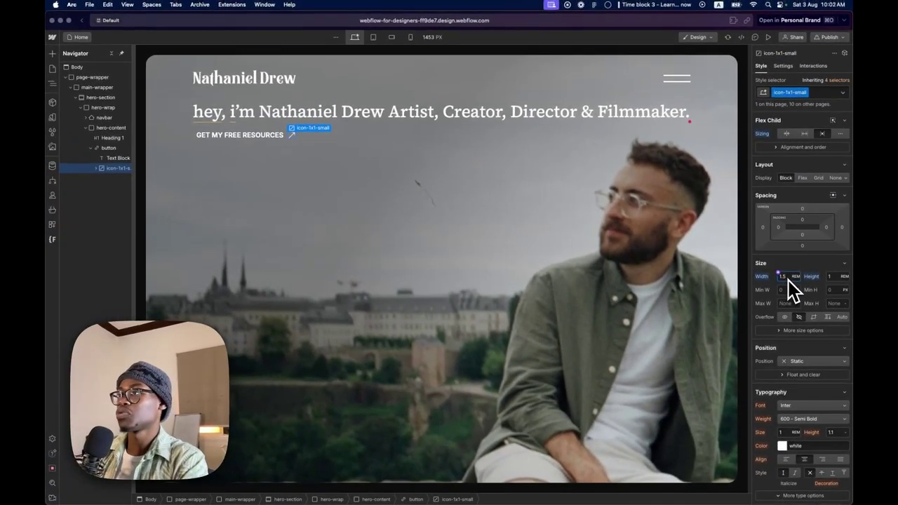
left_click(834, 276)
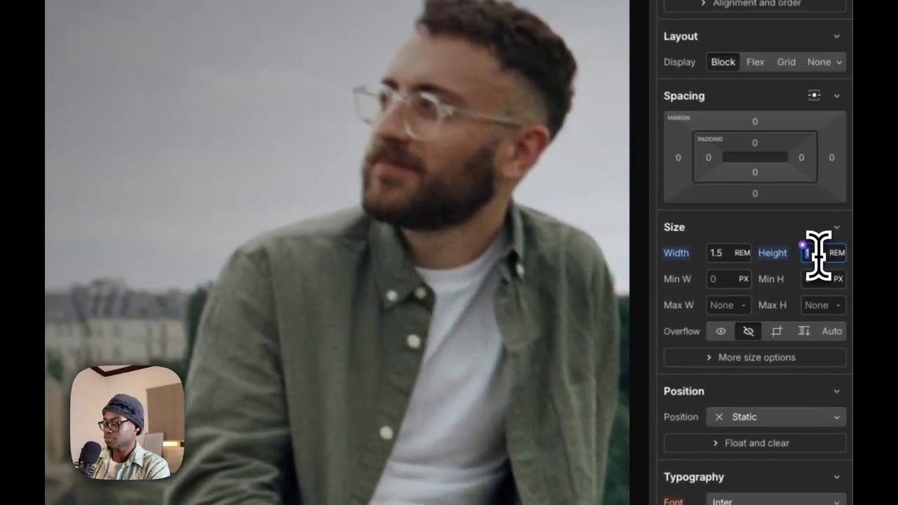
type(".")
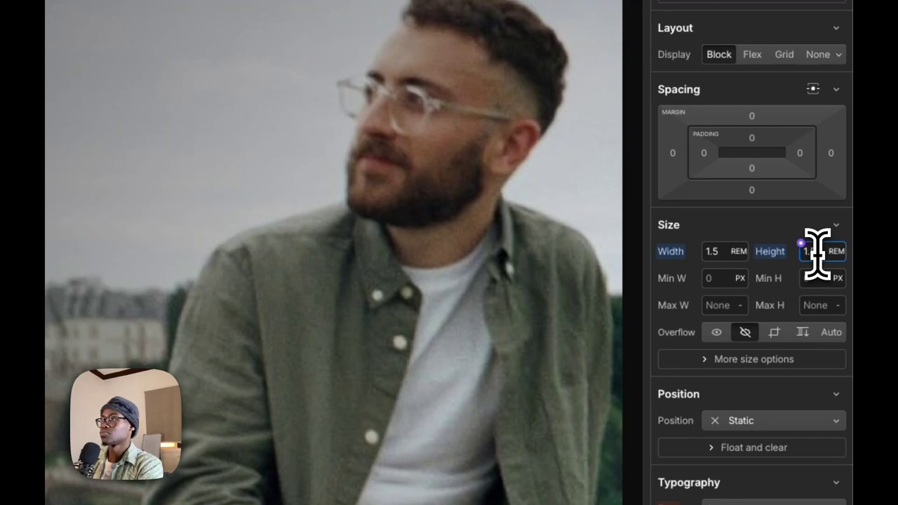
type("5")
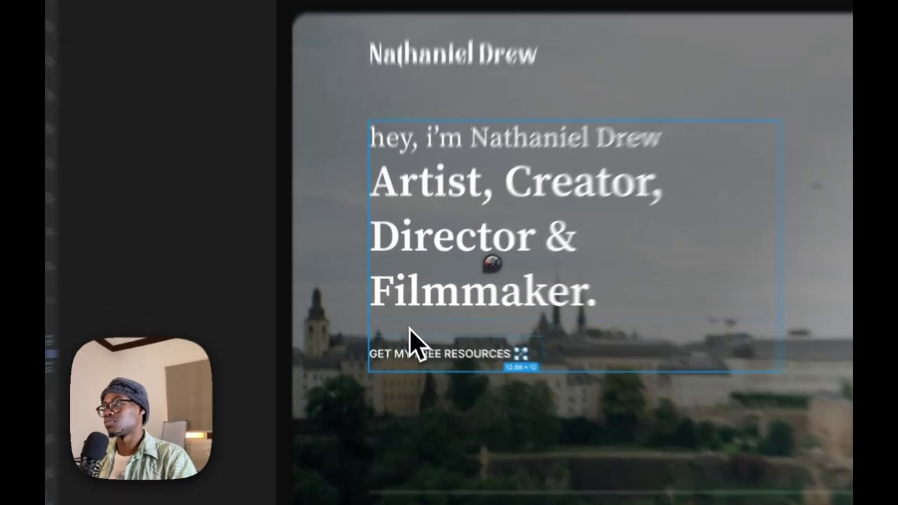
- Switch to the Figma design and examine the hero content and the text settings of the large "Artist, Creator, Director & Filmmaker." heading
left_click(407, 327)
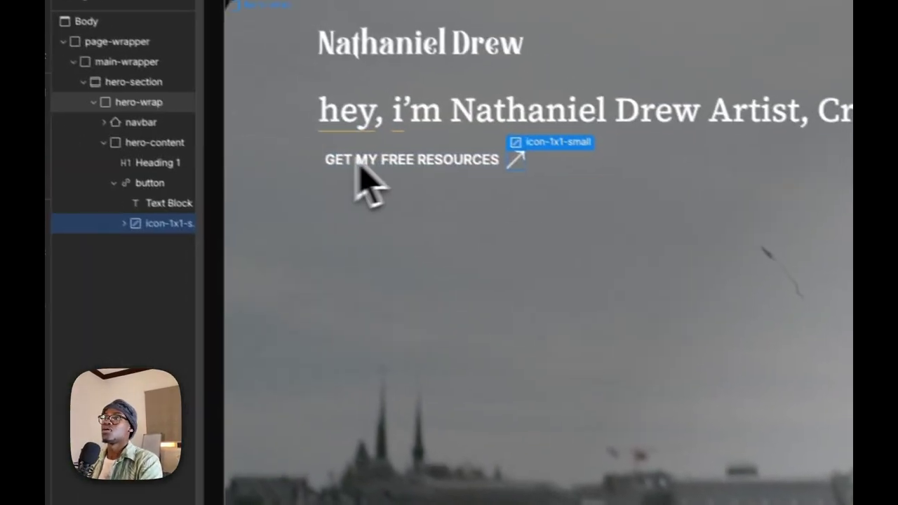
left_click(174, 174)
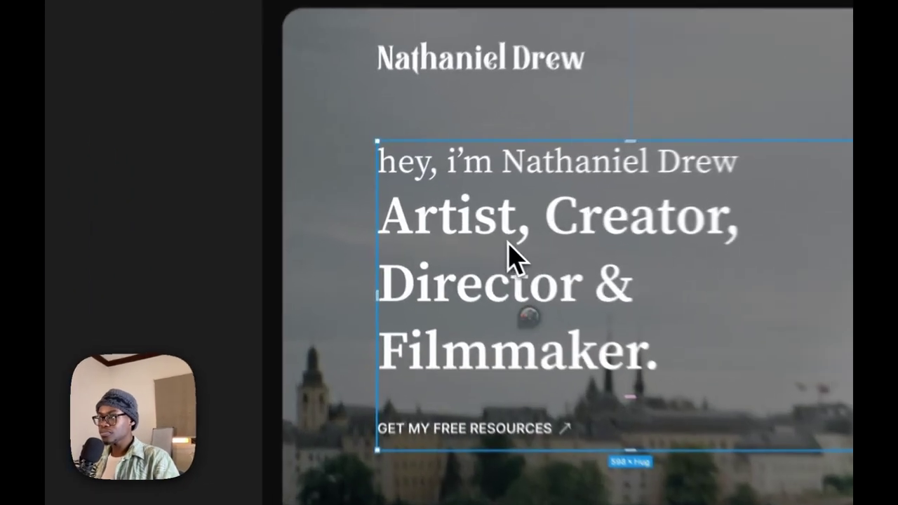
left_click(455, 243)
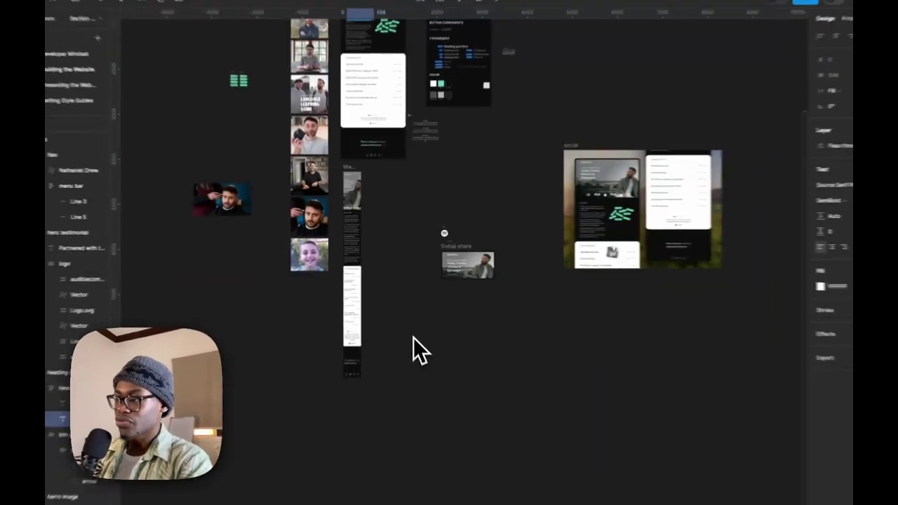
scroll(379, 235, "up", 10)
scroll(279, 161, "up", 5, "ctrl")
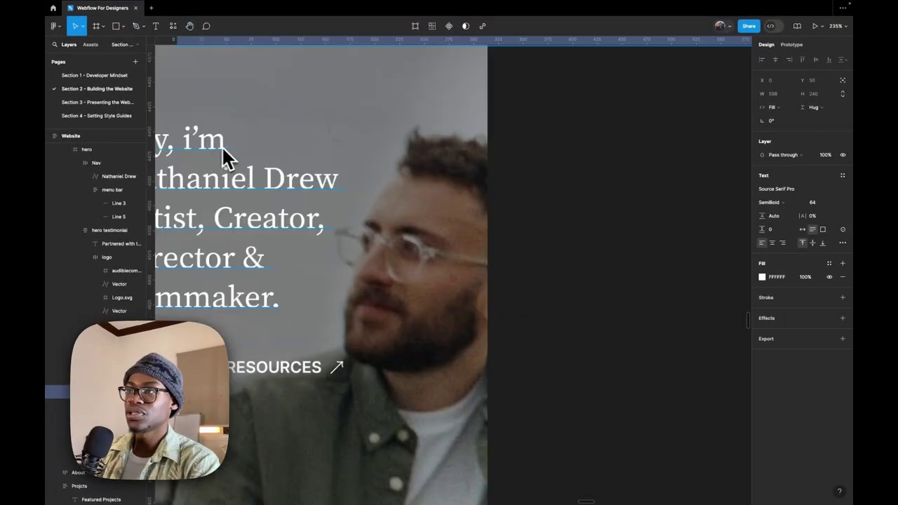
scroll(310, 201, "down", 5, "ctrl")
scroll(305, 190, "up", 10)
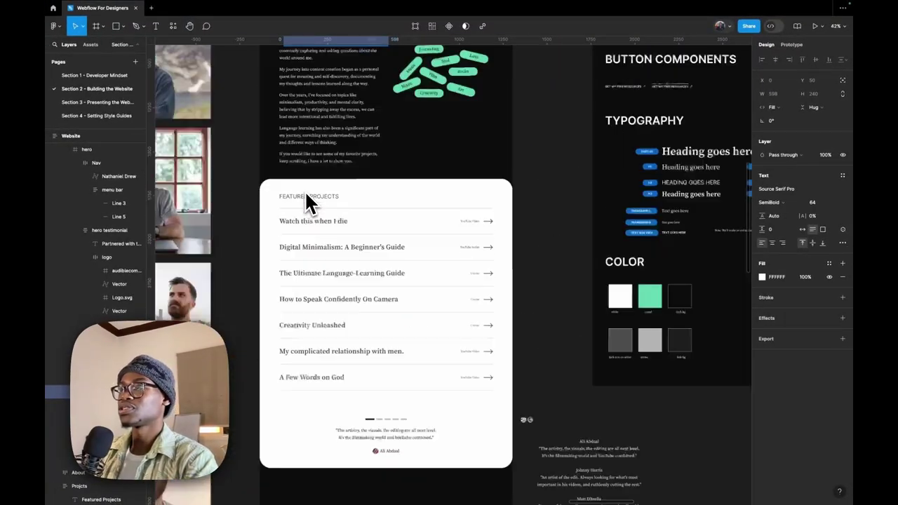
scroll(311, 271, "up", 5)
scroll(301, 421, "up", 5, "ctrl")
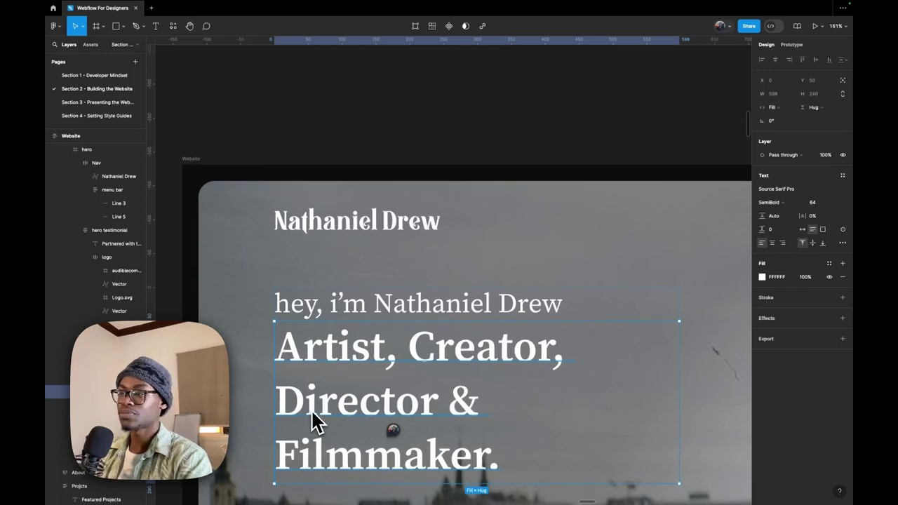
- Switch back to Webflow, wrap "Artist, Creator, Director & Filmmaker." within the heading in a text span, and give it the class display
key("ctrl+Left")
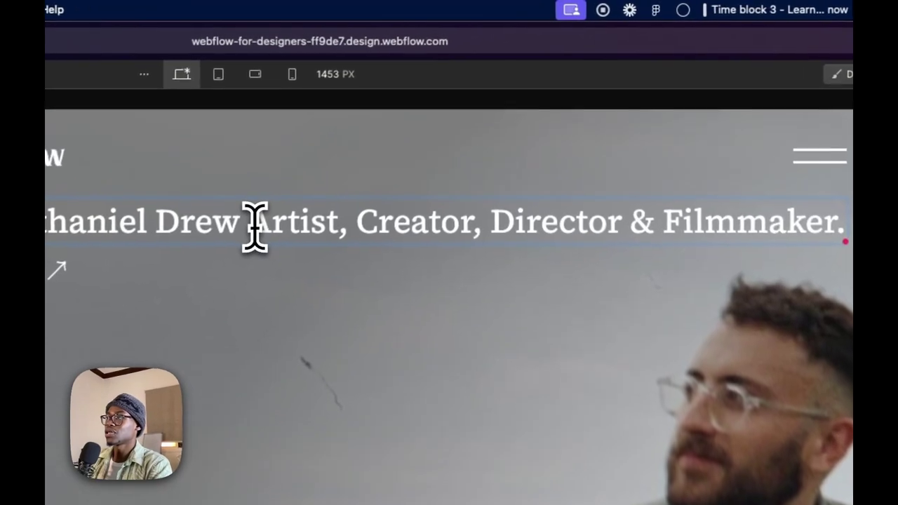
left_click_drag(390, 111, 429, 112)
left_click_drag(327, 228, 667, 267)
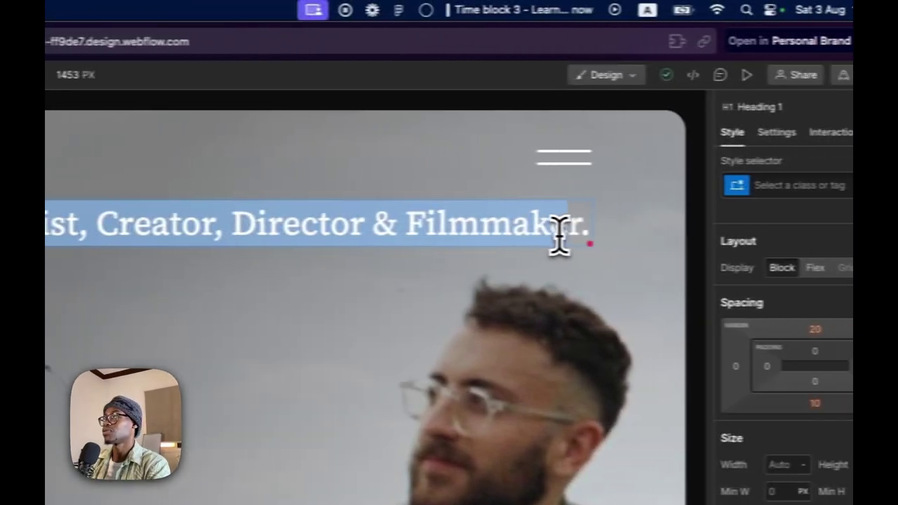
left_click_drag(558, 237, 531, 239)
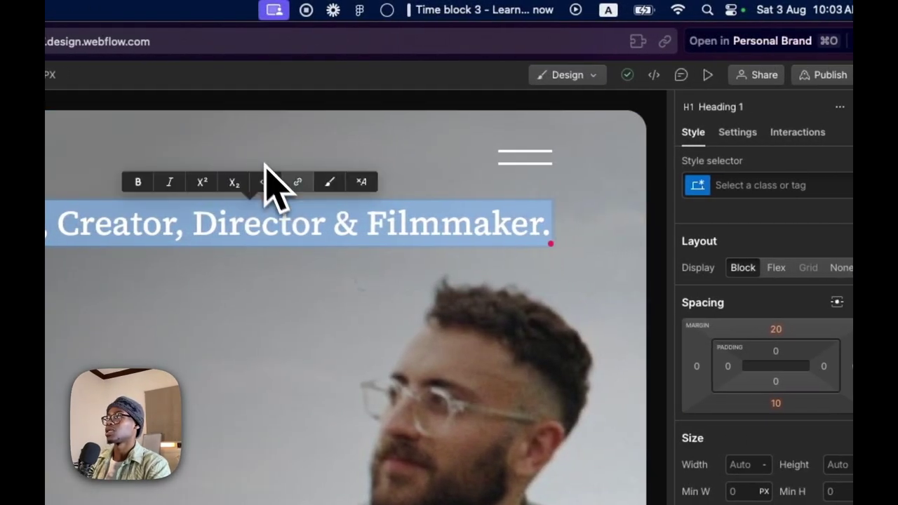
left_click(329, 184)
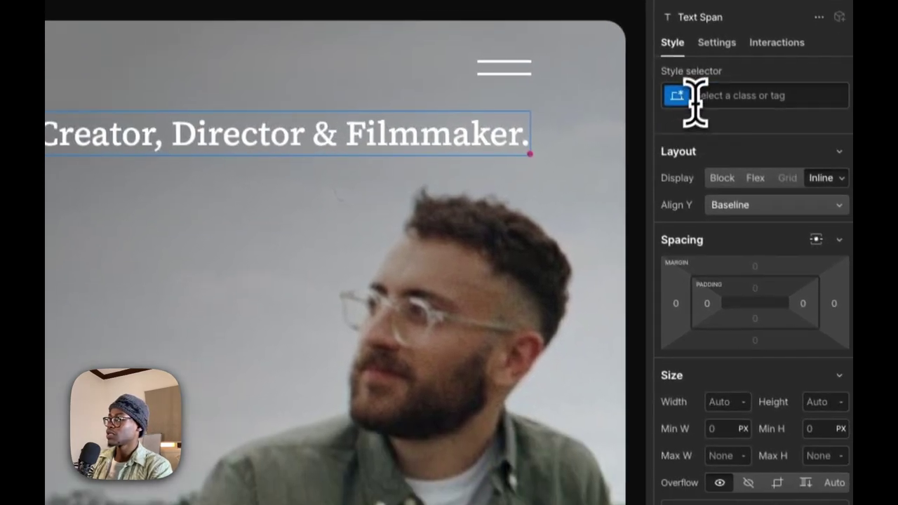
left_click(695, 98)
type("display")
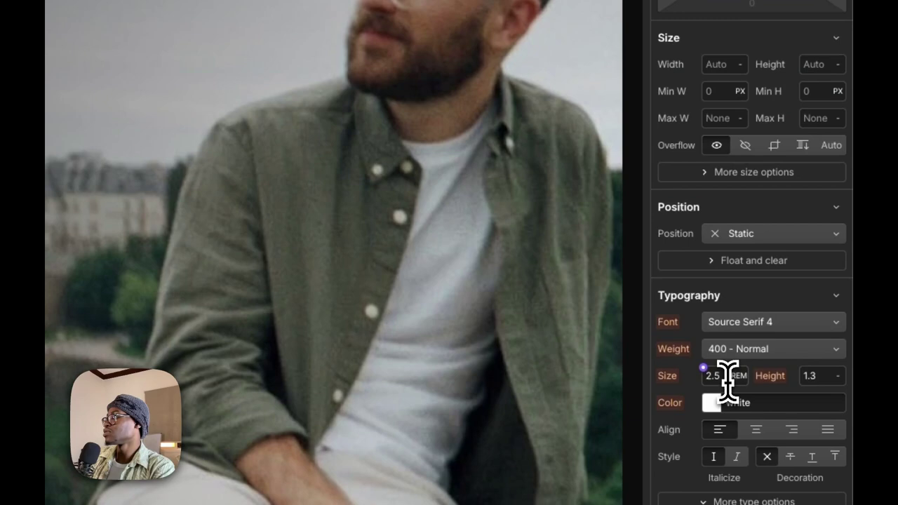
- Set the text span's font size to 4 rem and its weight to 600 - Semi Bold
left_click(728, 374)
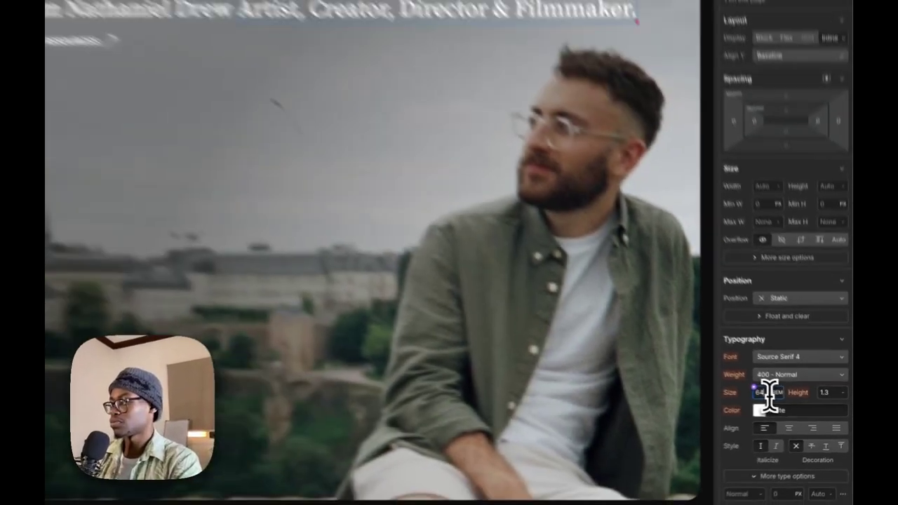
key("Return")
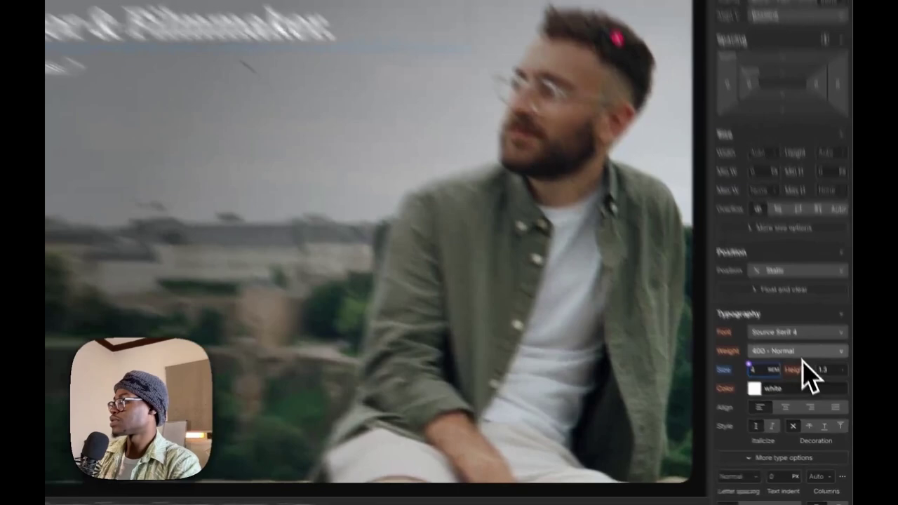
left_click(813, 388)
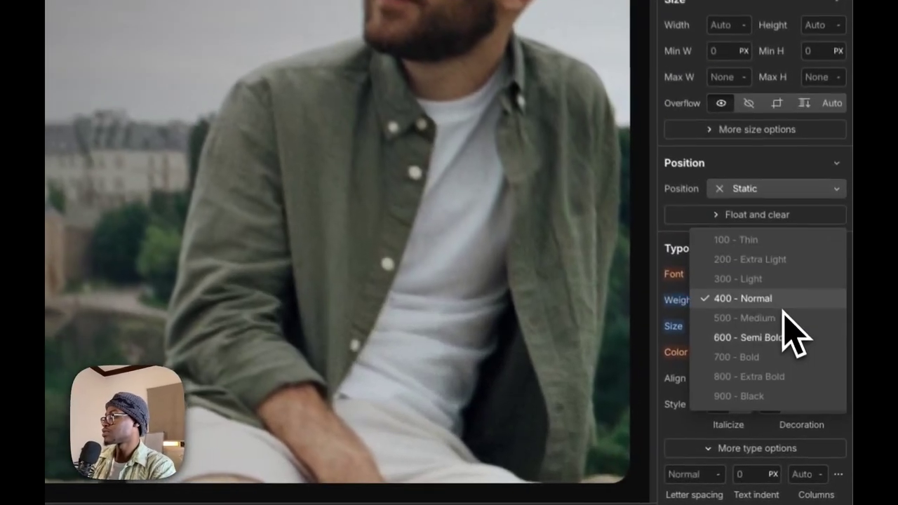
left_click(781, 334)
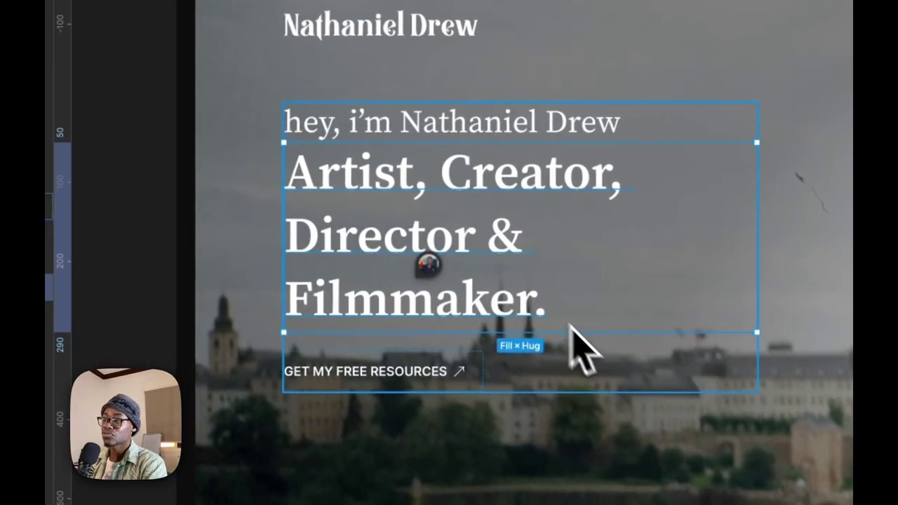
- Check the heading frame's width in Figma, and set the hero-content block's maximum width in Webflow to 29 rem
left_click(597, 373)
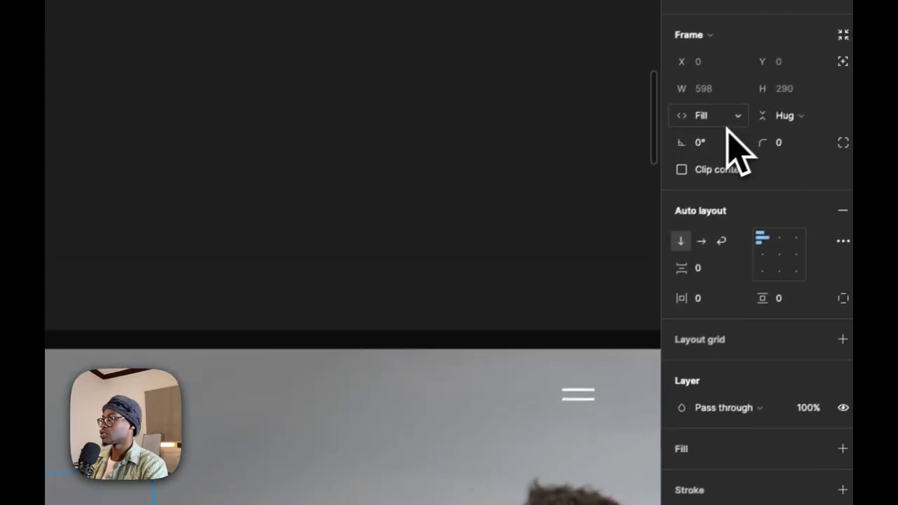
left_click(719, 125)
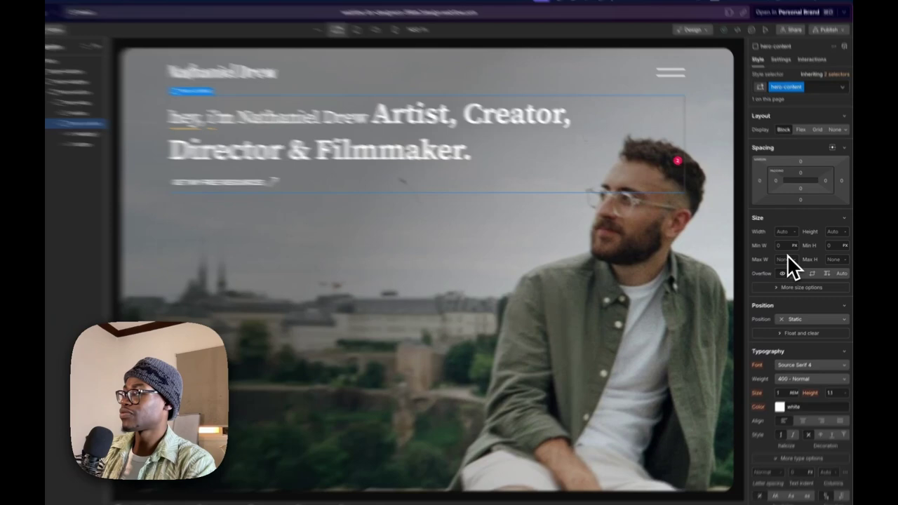
left_click(789, 258)
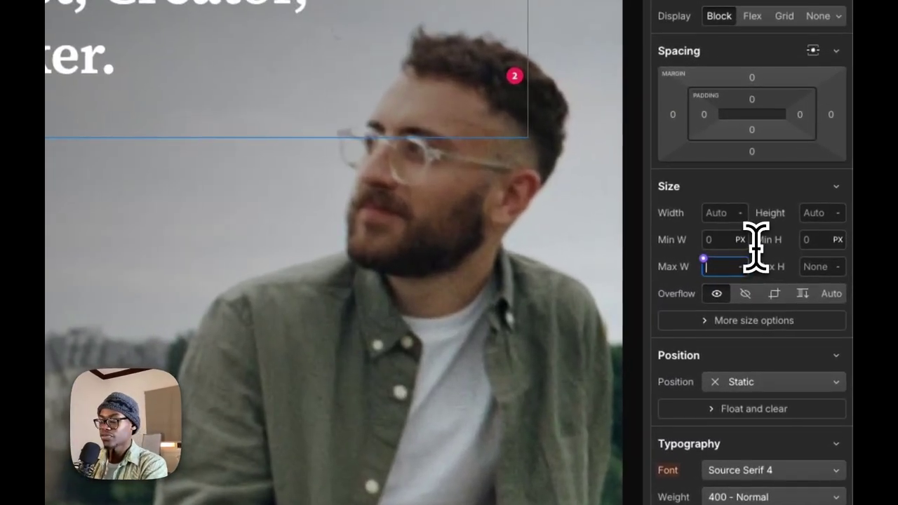
type("433/16")
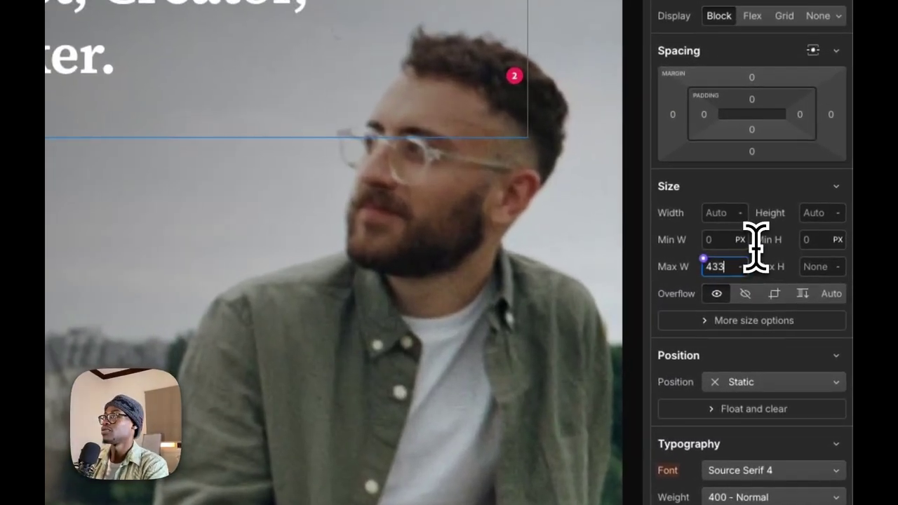
key("Return")
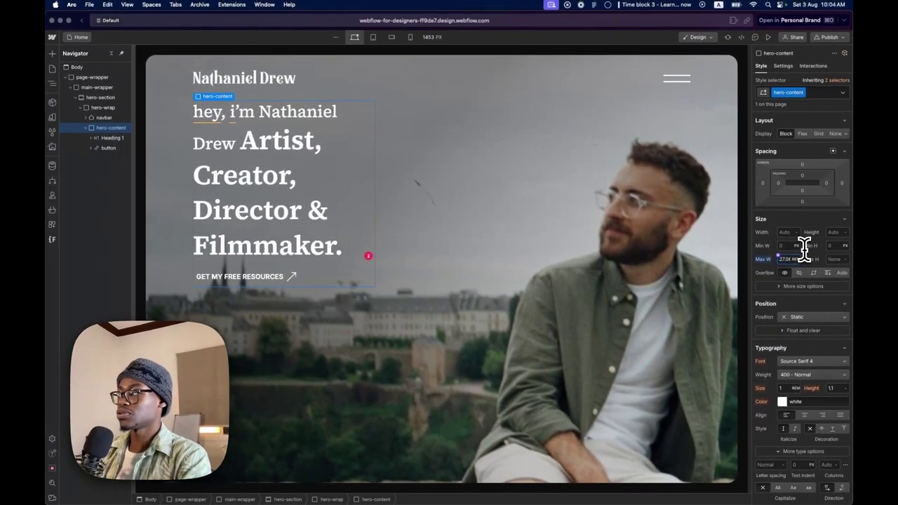
type("28")
key("Up")
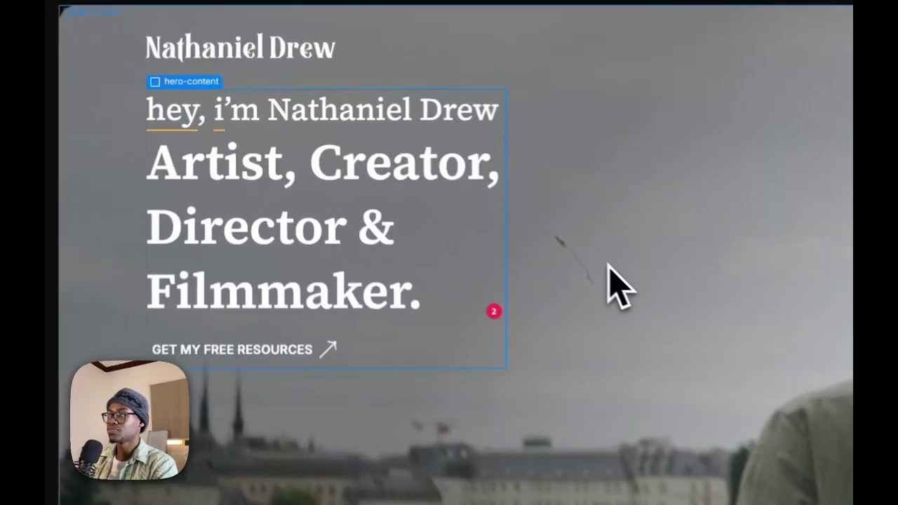
- Set the hero-content block's display to Flex with a vertical direction and align its children to the left horizontally
left_click(609, 267)
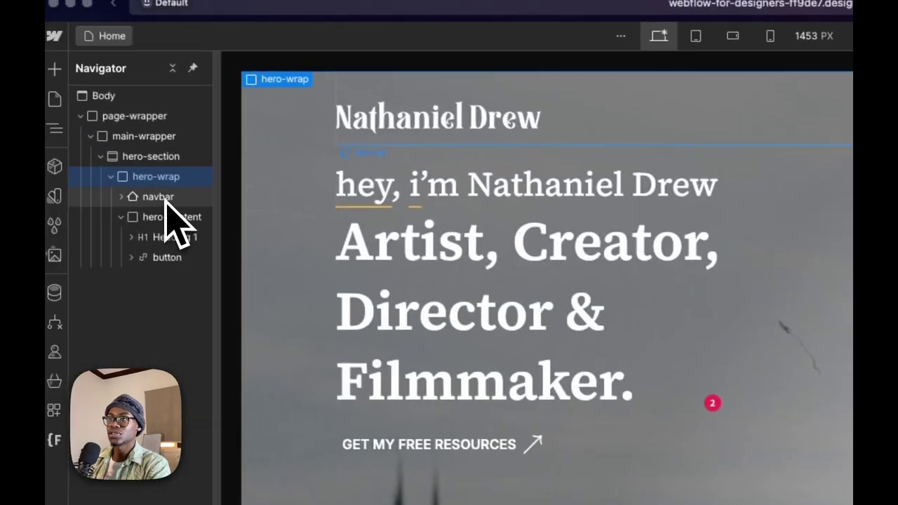
left_click(169, 219)
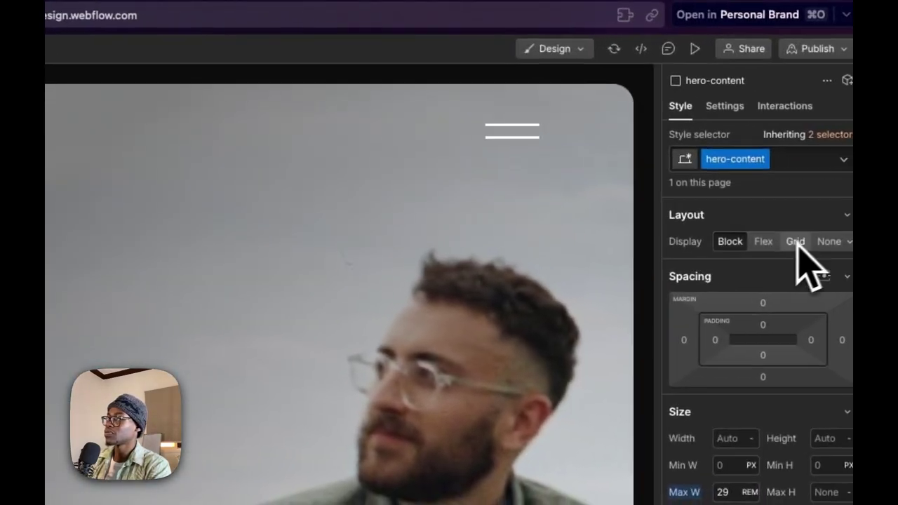
left_click(763, 241)
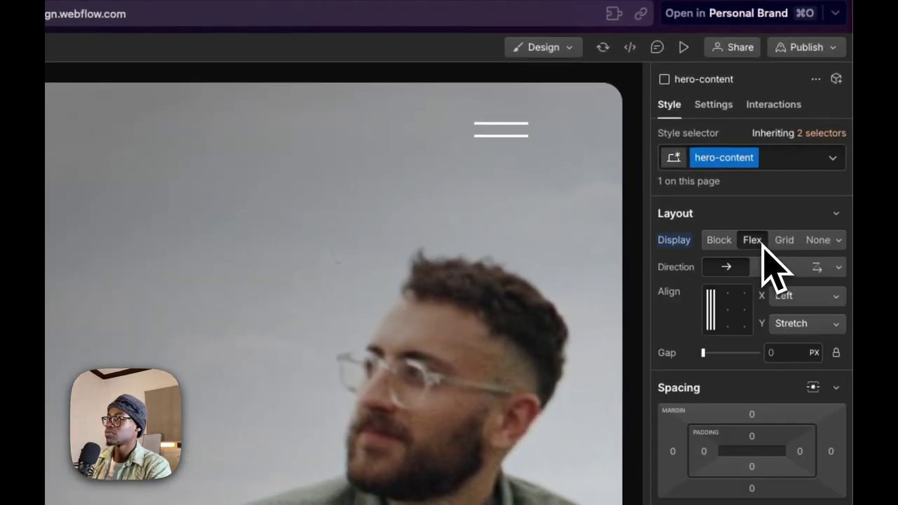
left_click(789, 271)
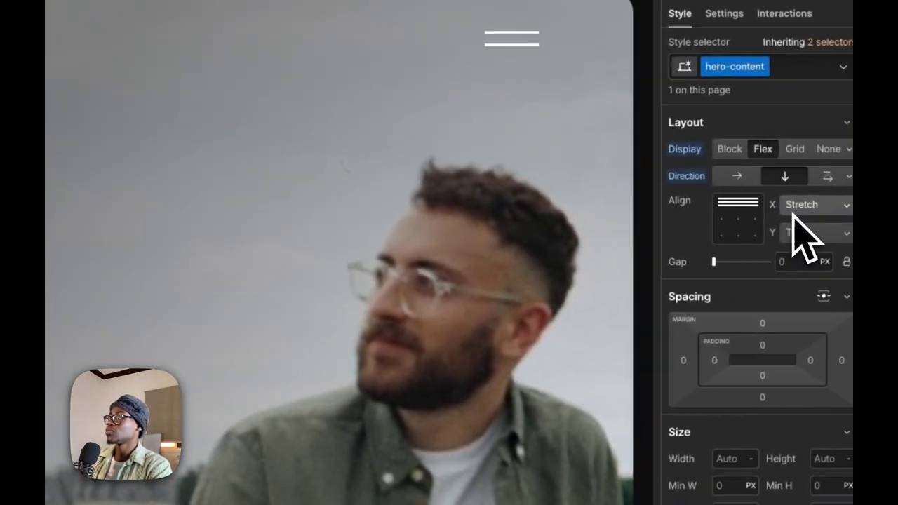
left_click(794, 209)
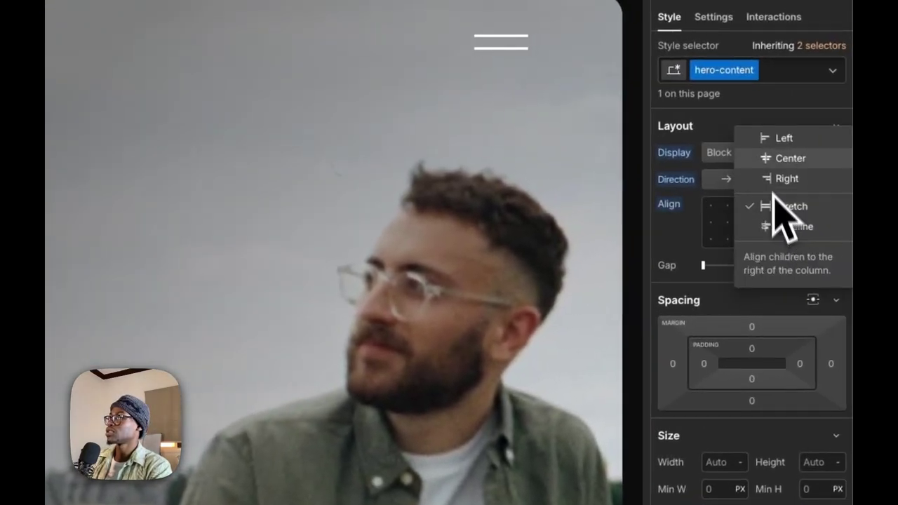
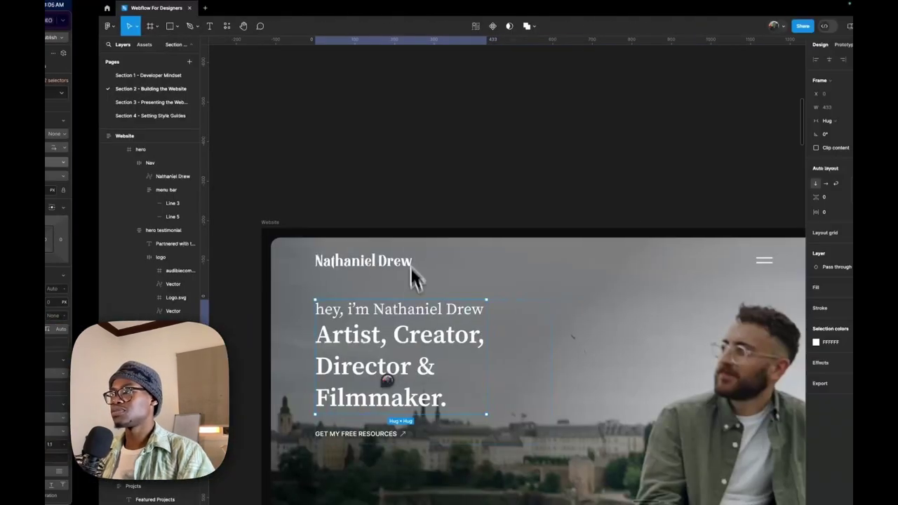
- Check the hero's "Partnered with top brands" strip in Figma, and add a div block below hero-content inside hero-wrap in Webflow
scroll(351, 351, "right", 2)
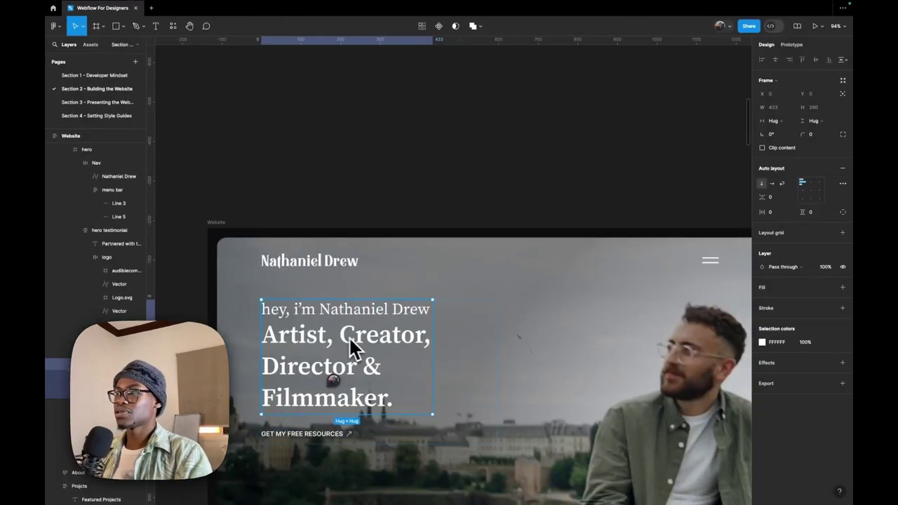
scroll(351, 351, "down", 5)
scroll(349, 349, "down", 3)
scroll(483, 358, "up", 2)
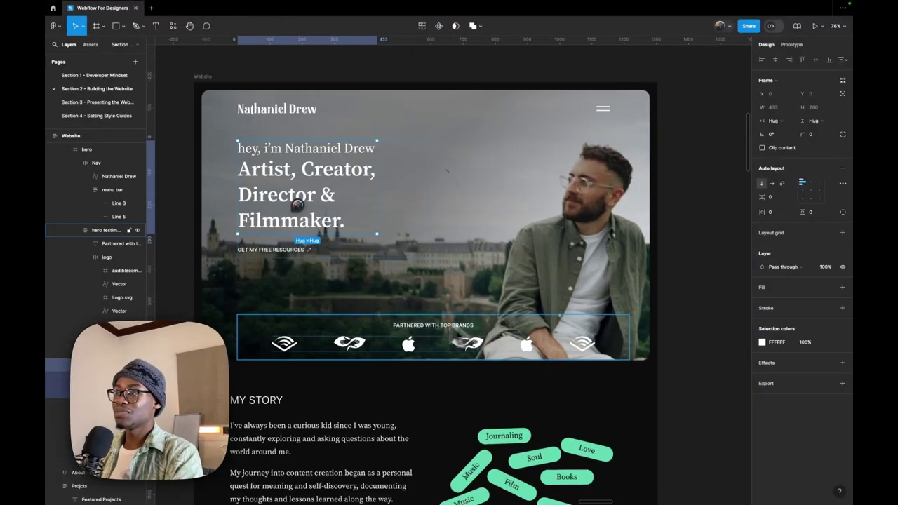
scroll(601, 360, "up", 2)
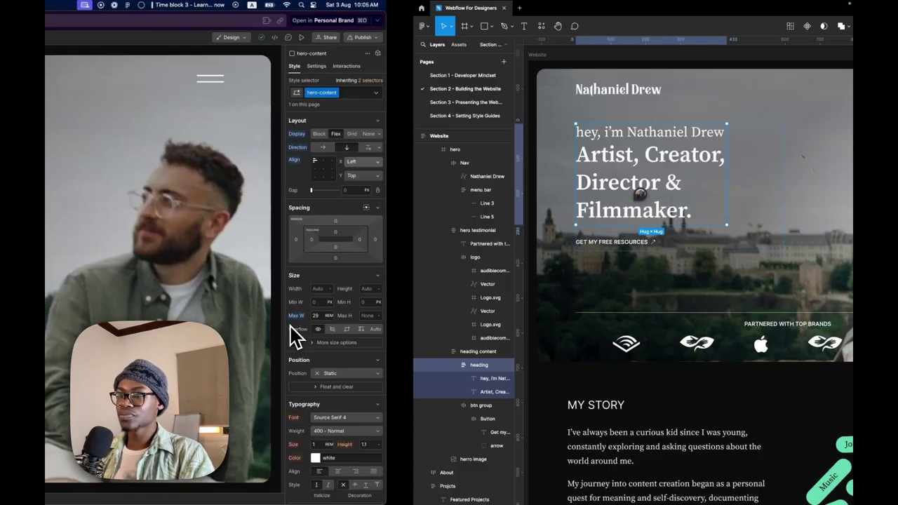
key("ctrl+Left")
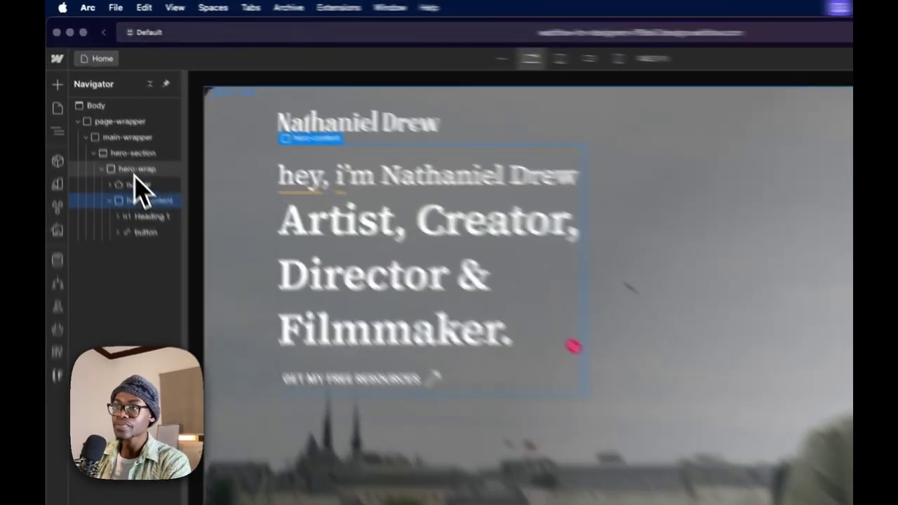
left_click(105, 107)
key("super+k")
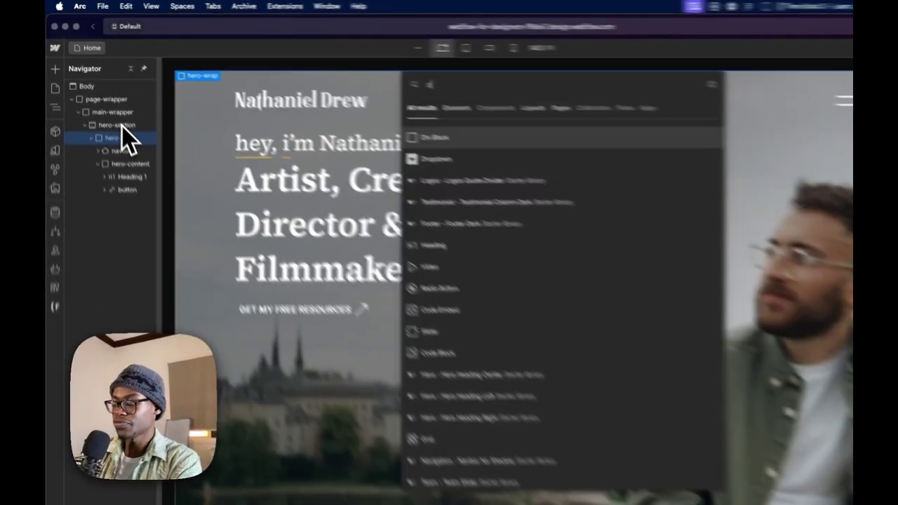
type("div")
key("Return")
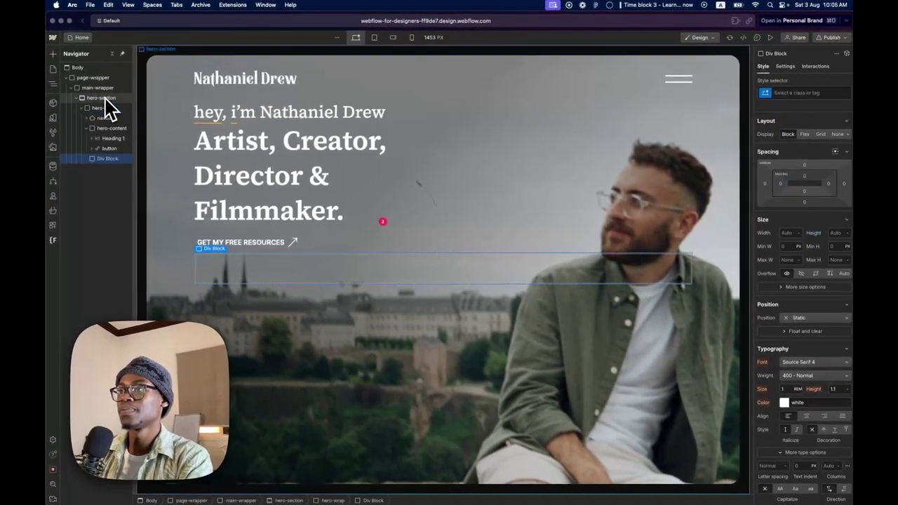
- Enter heroo-bottom as the new class name for the div block below hero-content
left_click(772, 92)
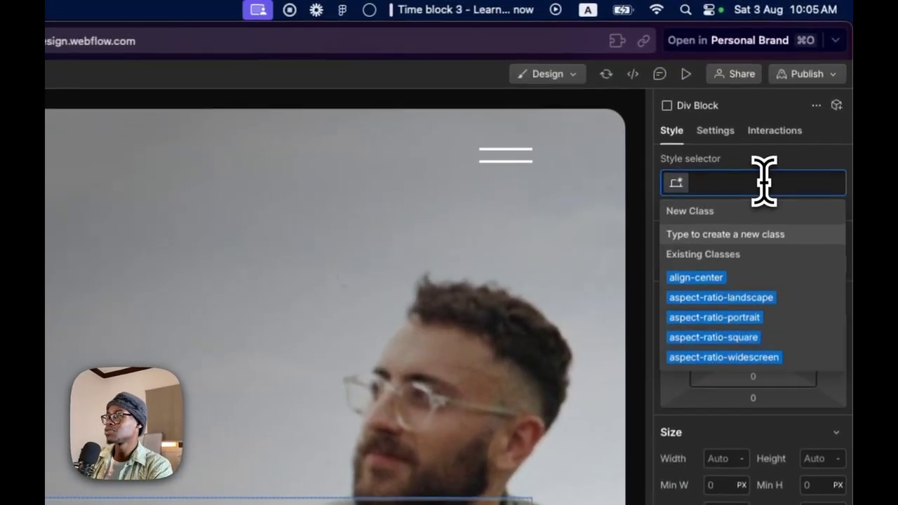
type("n")
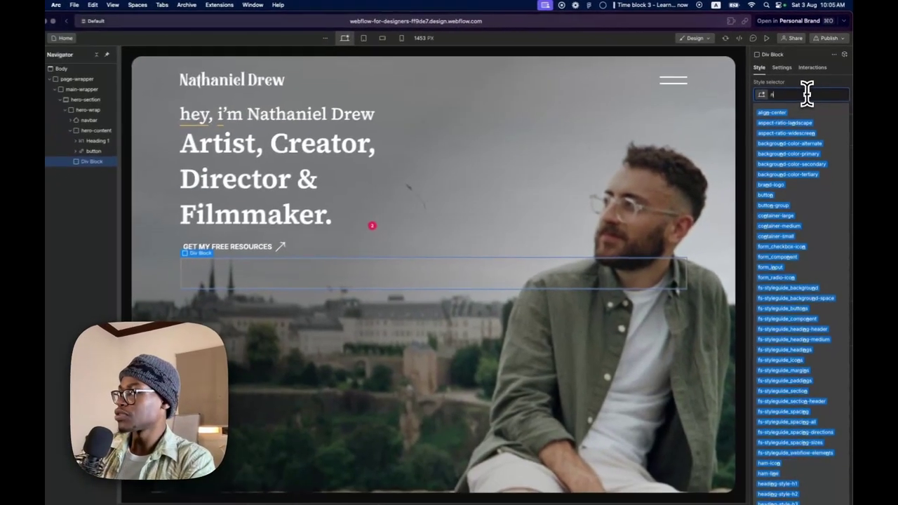
key("BackSpace")
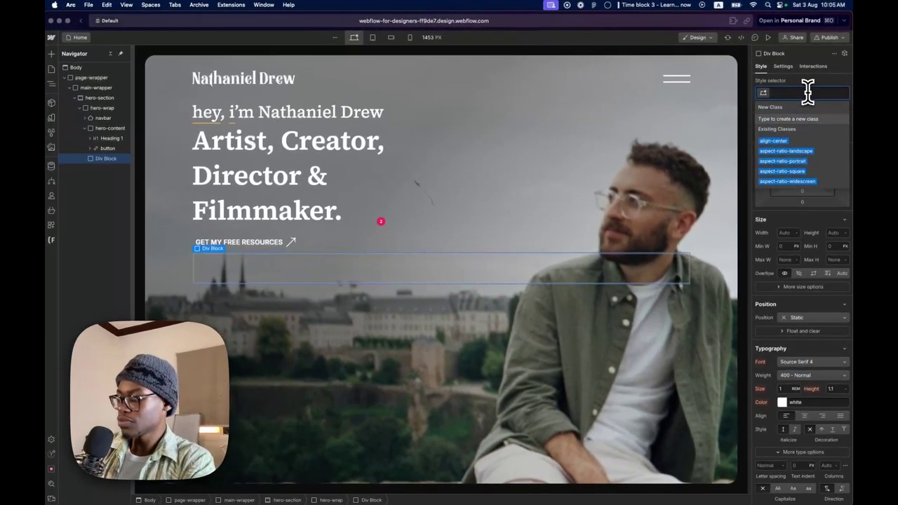
type("her")
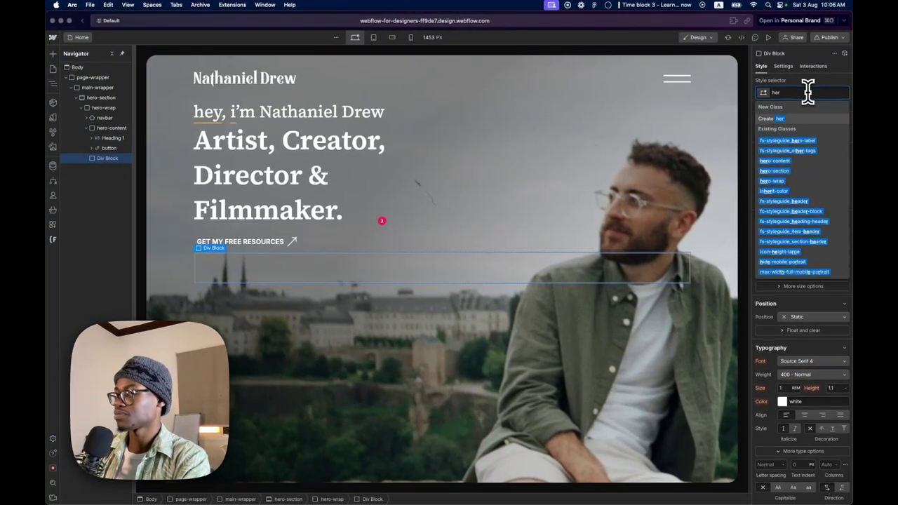
type("oo-bottom")
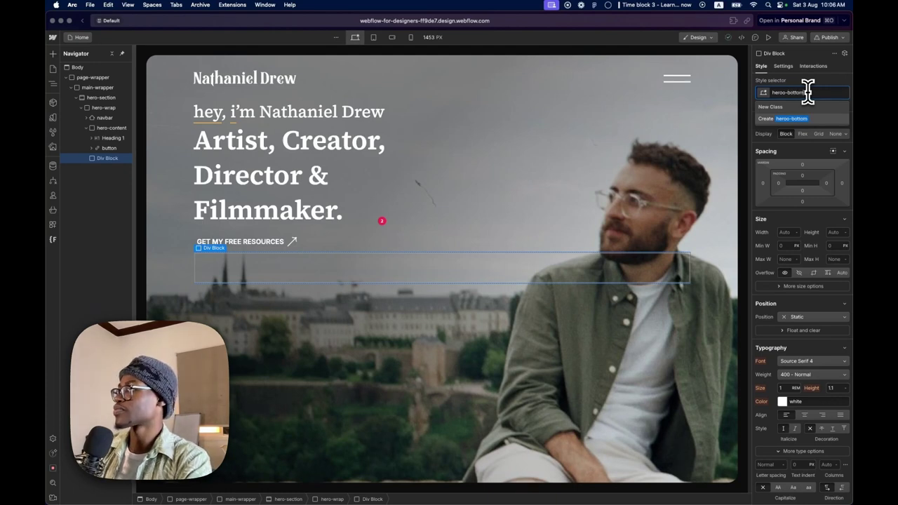
- Create the class hero-bottom for the new div block and add a text block inside it
key("BackSpace")
key("Return")
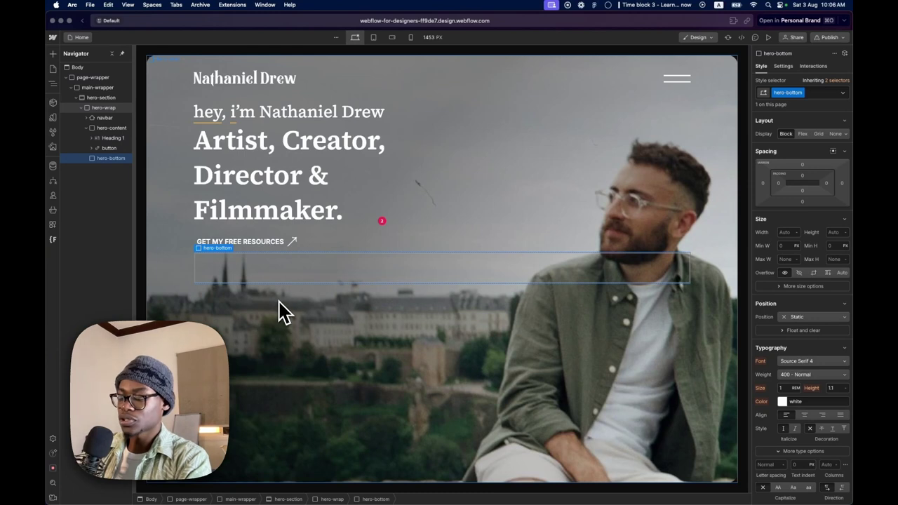
key("super+e")
type("text")
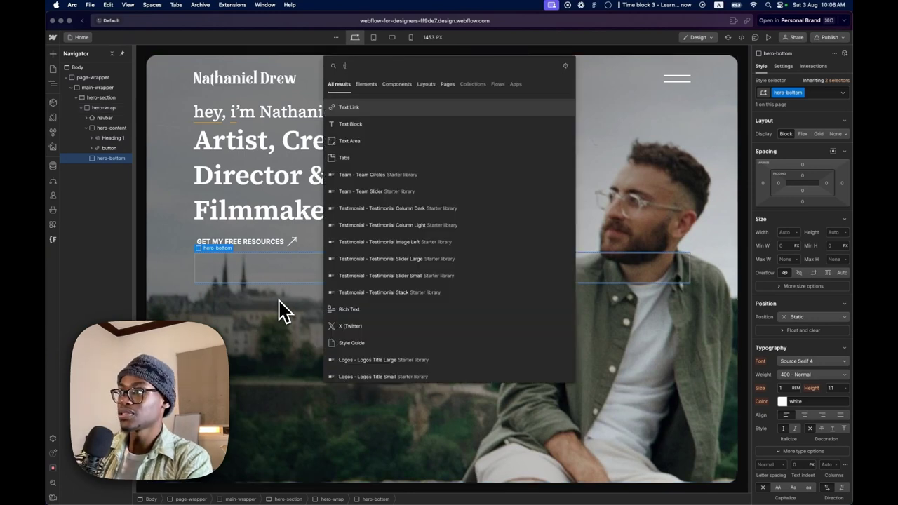
key("Down")
key("Return")
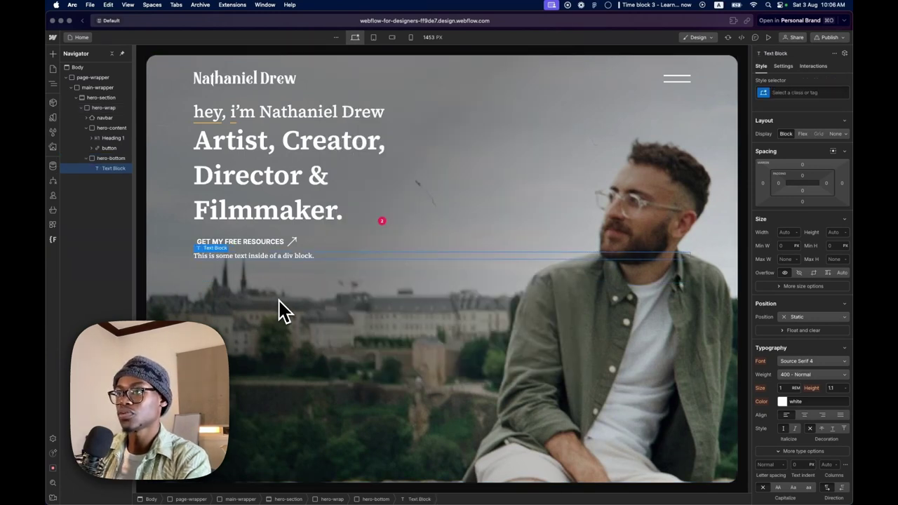
- Add a div block below the text block in hero-bottom and give it the class logo-wrap
key("super+e")
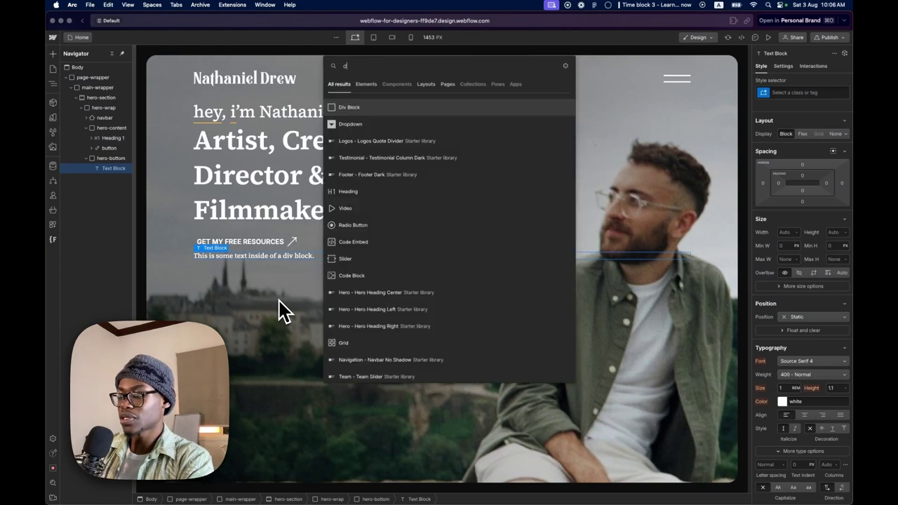
type("div")
key("Return")
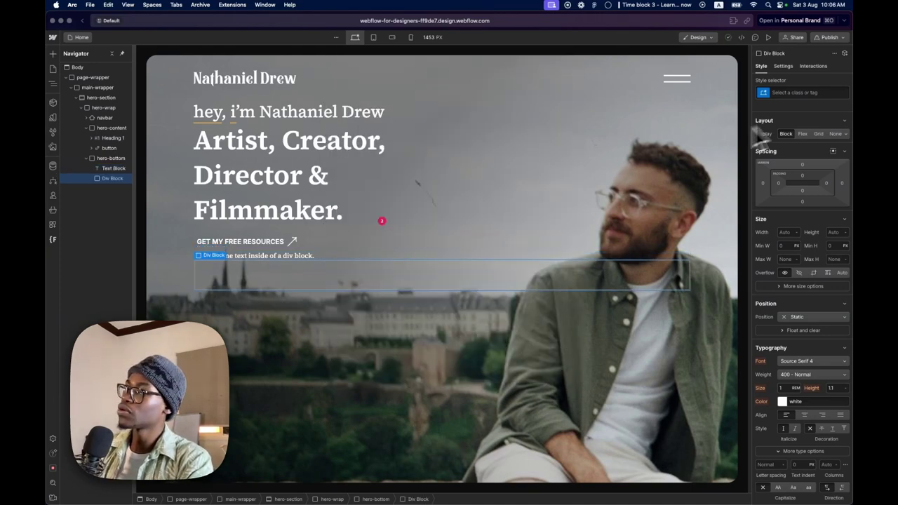
left_click(793, 93)
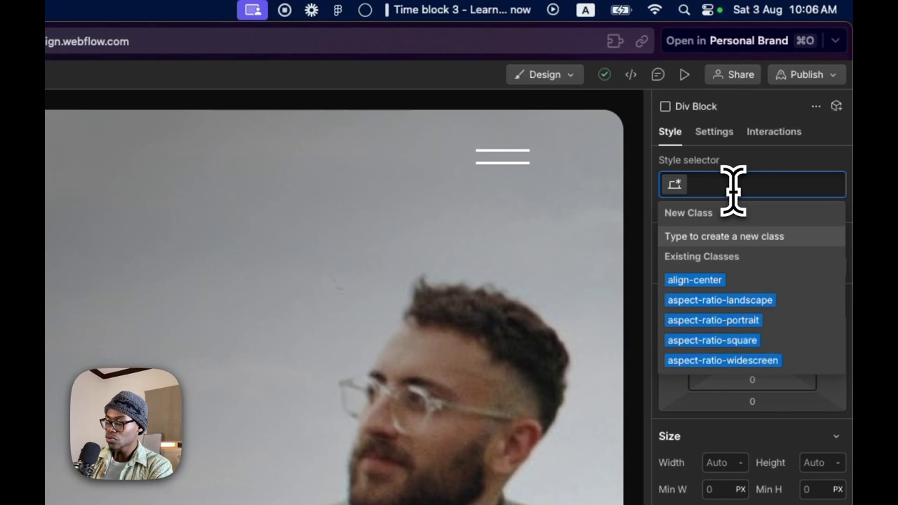
type("logo-wr")
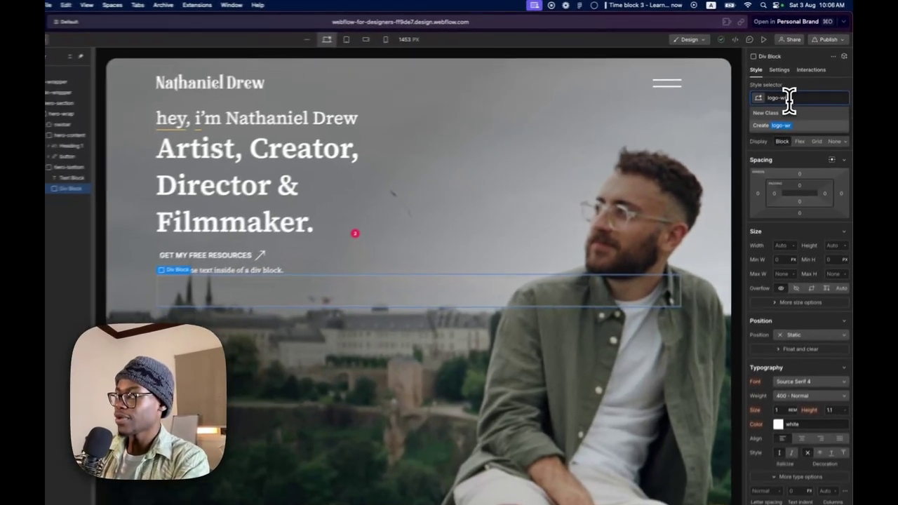
type("ap")
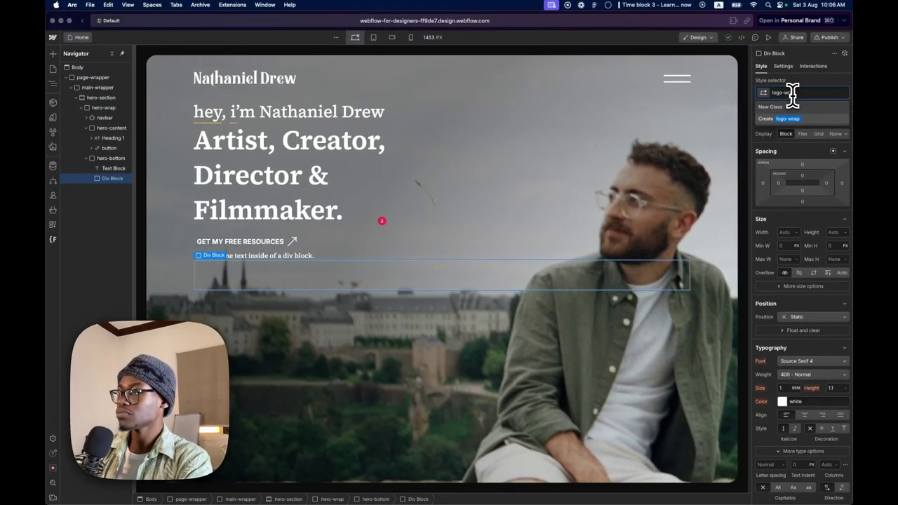
key("Return")
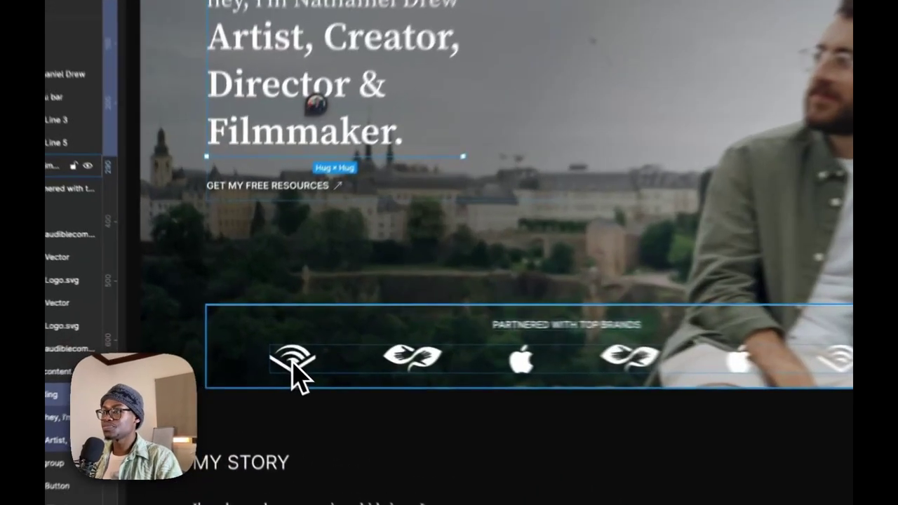
- Switch to Figma and copy the first partner logo in the hero testimonial row as SVG
left_click(257, 345)
right_click(313, 370)
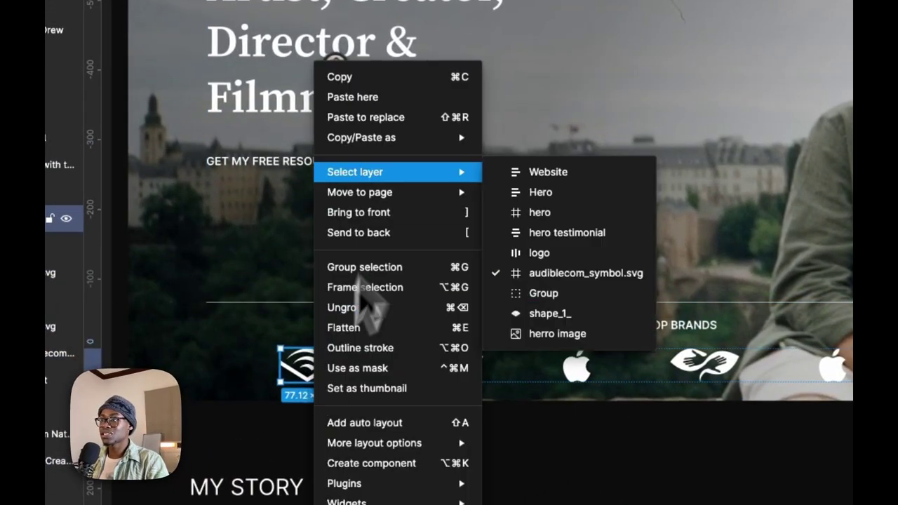
mouse_move(395, 140)
left_click(612, 185)
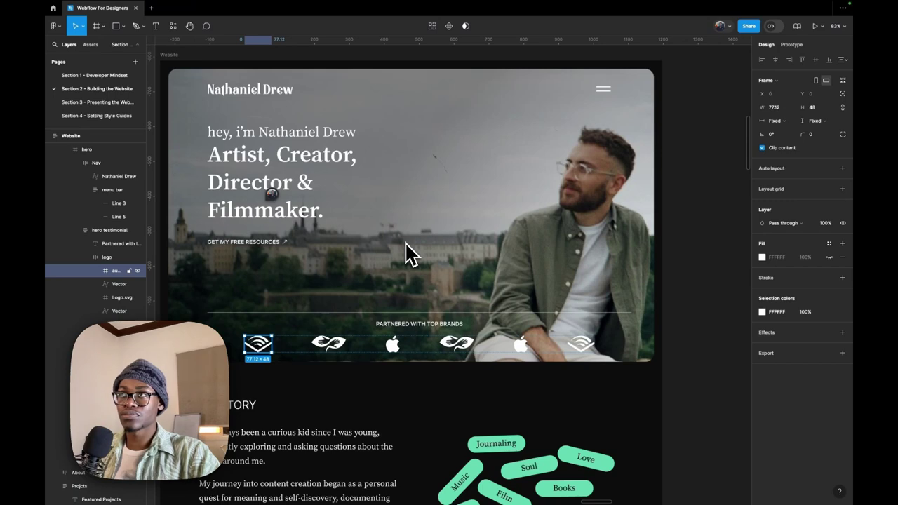
scroll(428, 295, "down", 3)
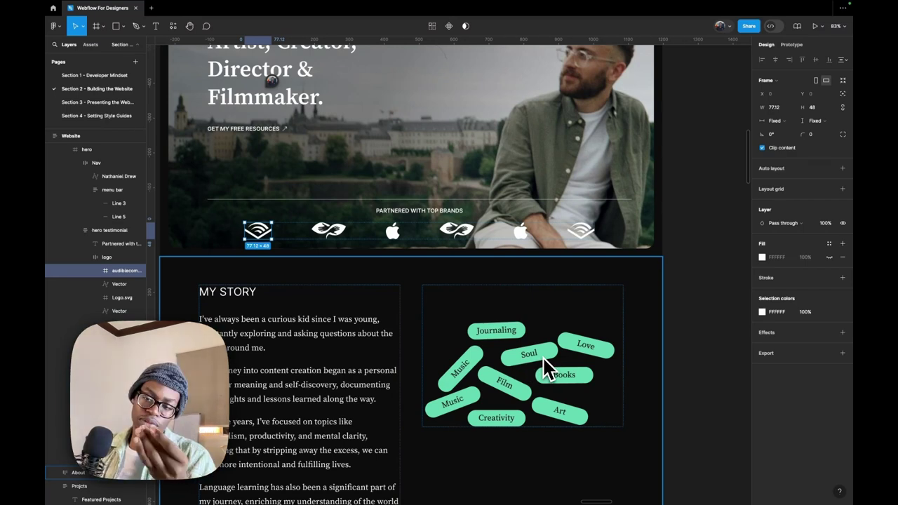
- Switch back to Webflow and import the copied logo into logo-wrap with the SVG Import app
key("ctrl+Left")
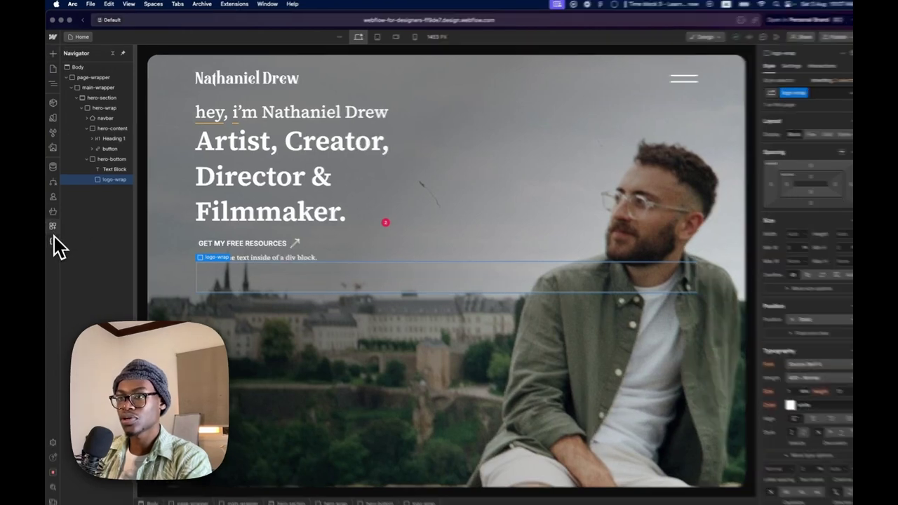
left_click(52, 227)
mouse_move(129, 119)
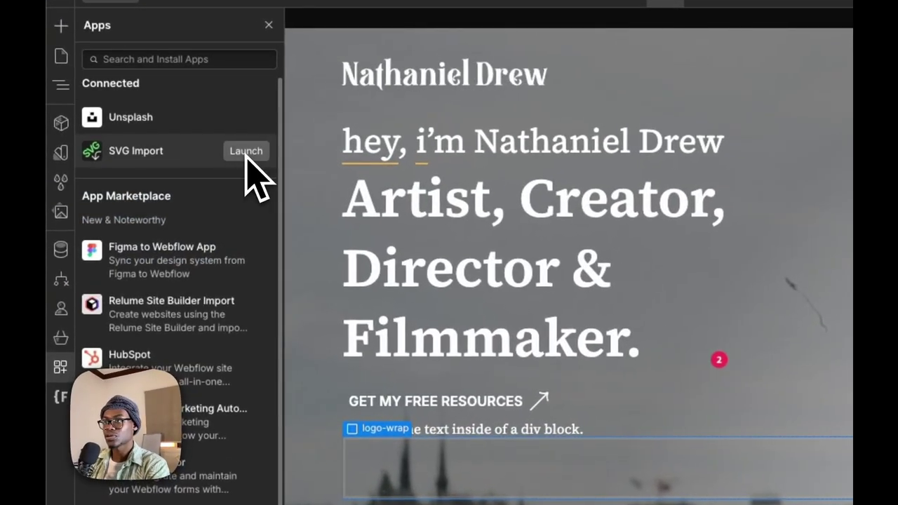
left_click(246, 151)
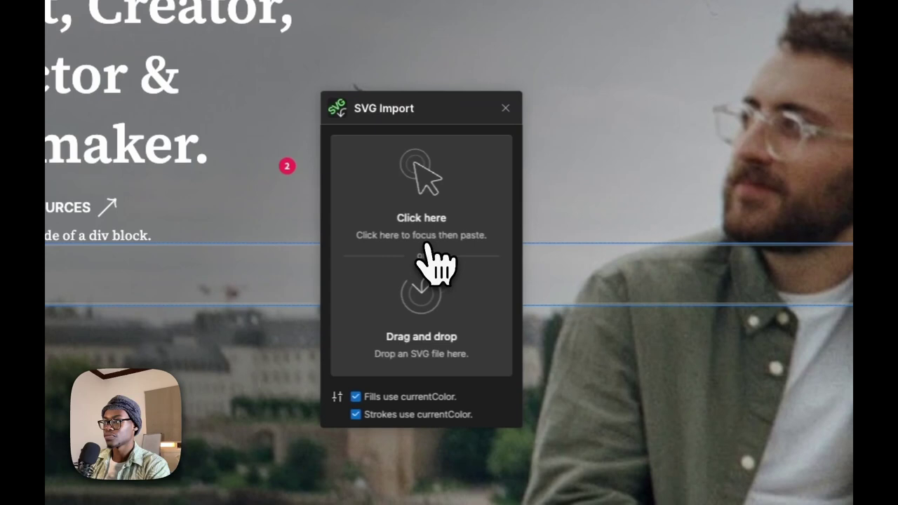
left_click(430, 264)
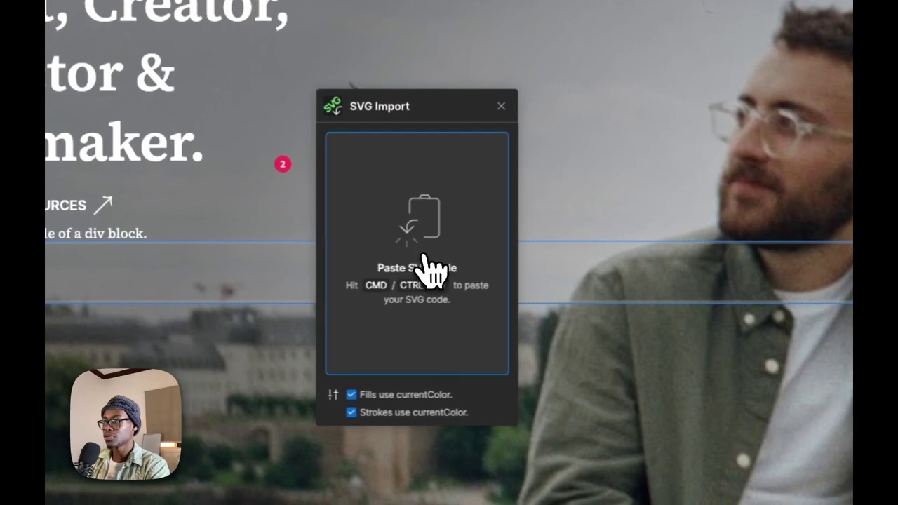
key("ctrl+v")
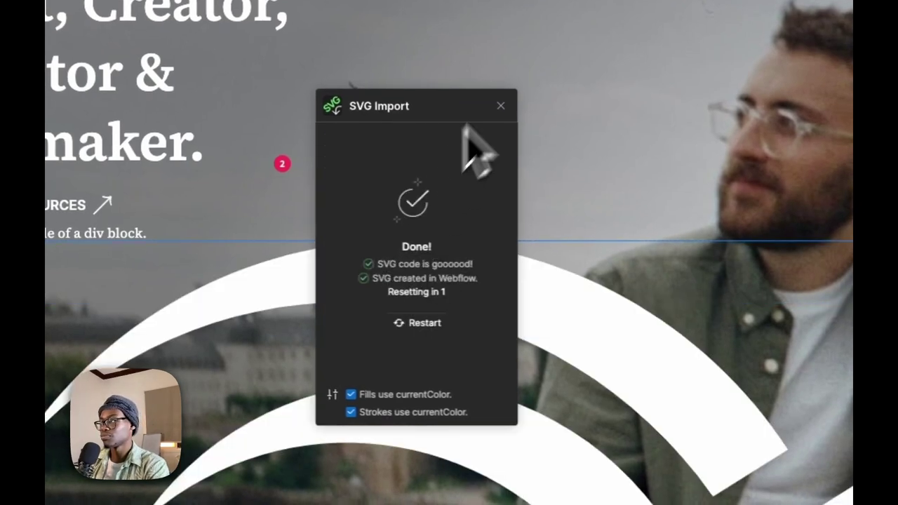
left_click(501, 107)
- Give the imported SVG inside logo-wrap the class logo and set its height to 3rem
scroll(336, 299, "down", 2)
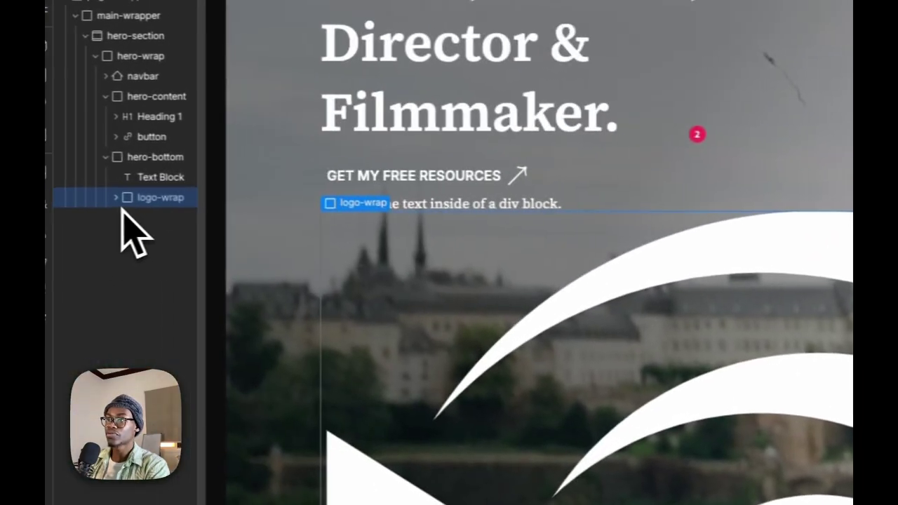
left_click(135, 200)
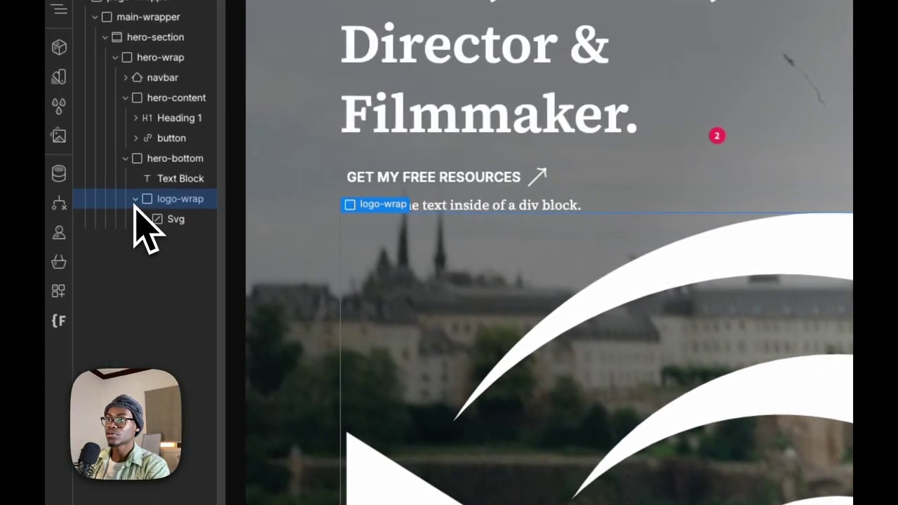
left_click(172, 219)
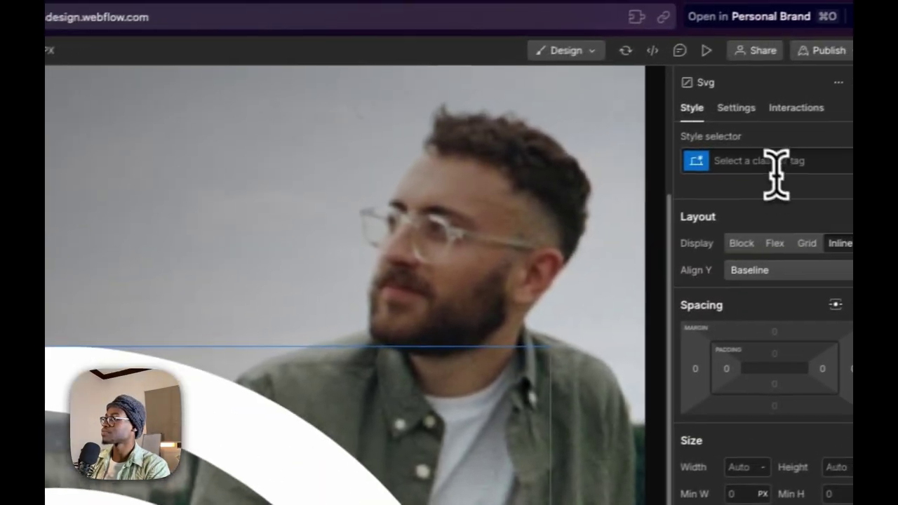
left_click(772, 172)
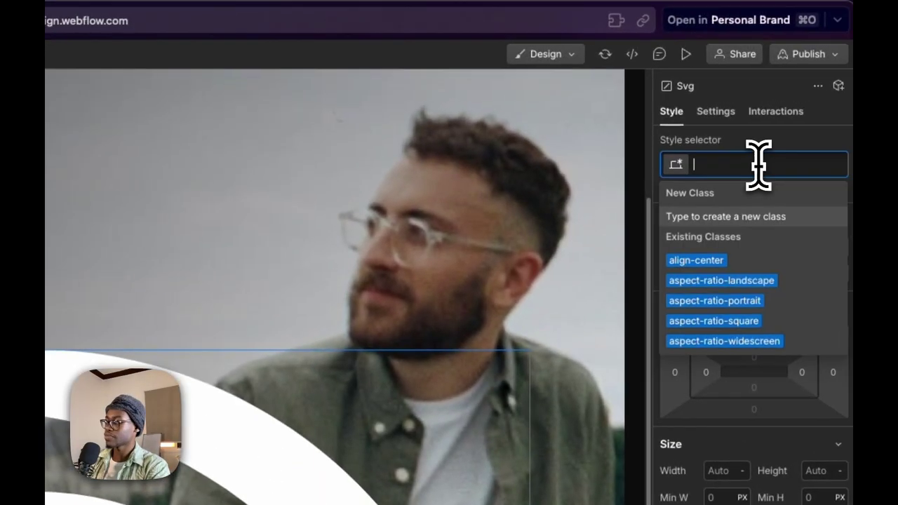
type("logo")
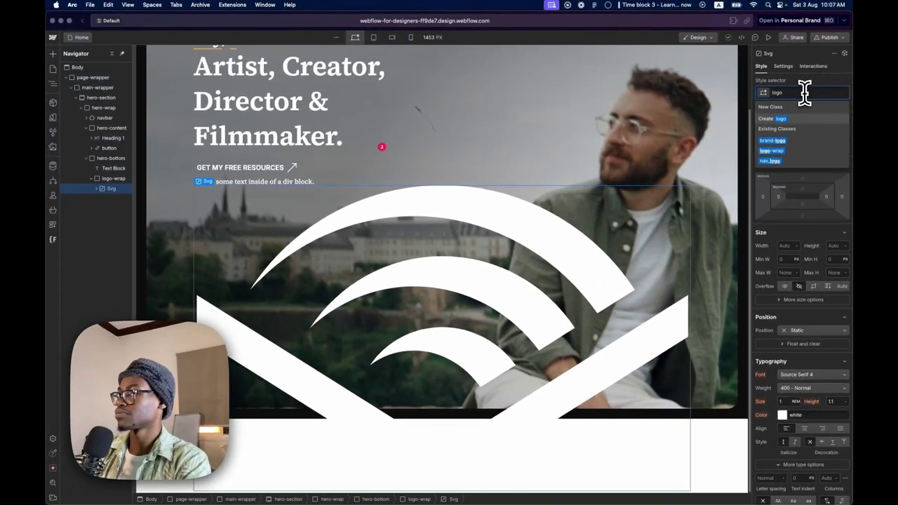
key("Return")
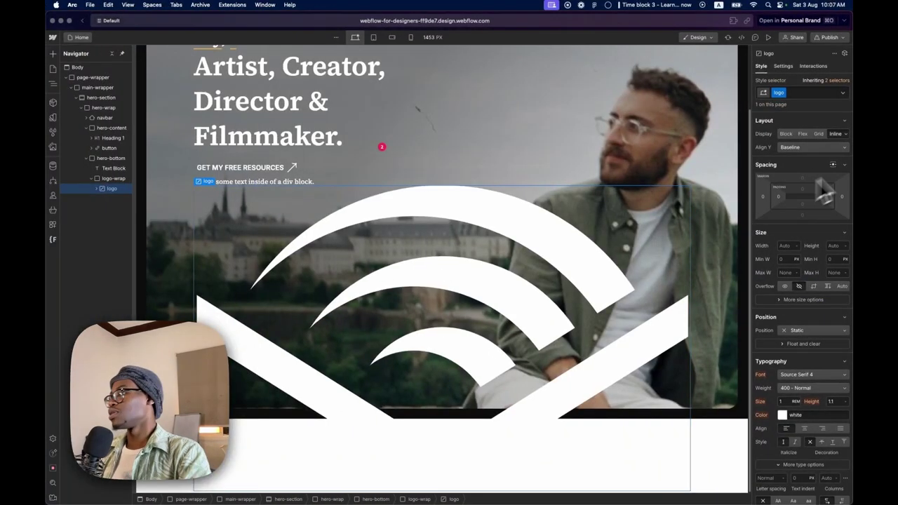
left_click(832, 245)
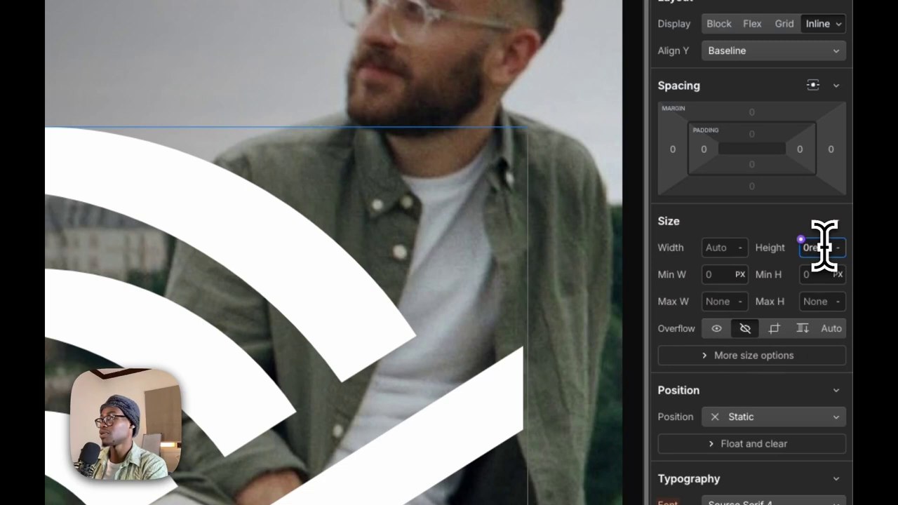
type("3em")
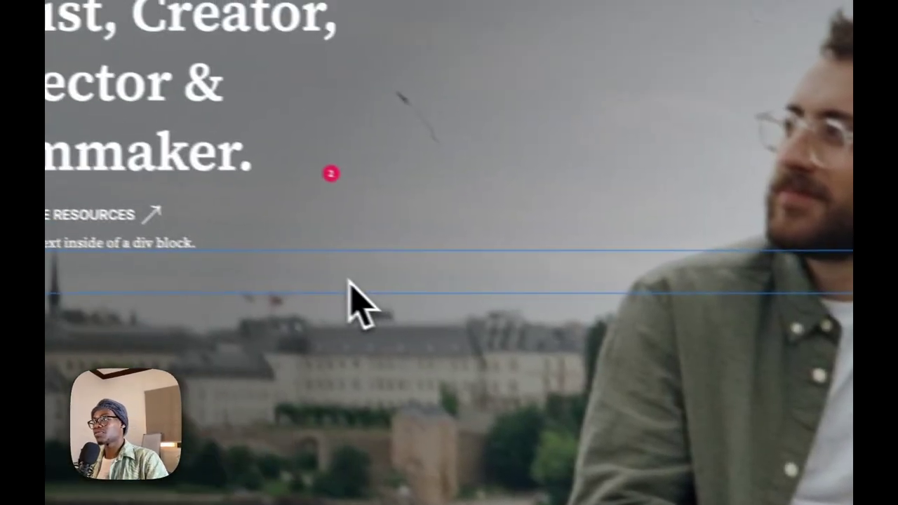
- Switch to Figma and copy the second partner logo, the eye shape with hands, as SVG
left_click(415, 205)
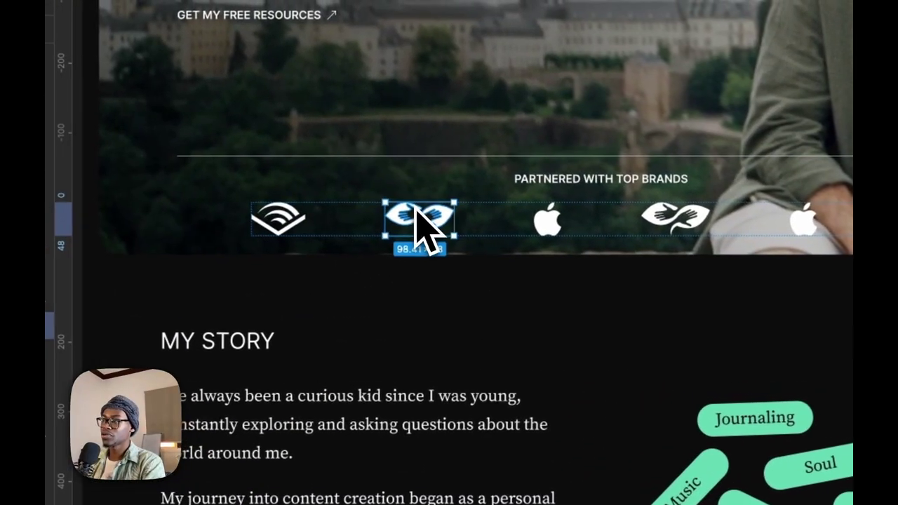
right_click(420, 210)
mouse_move(481, 279)
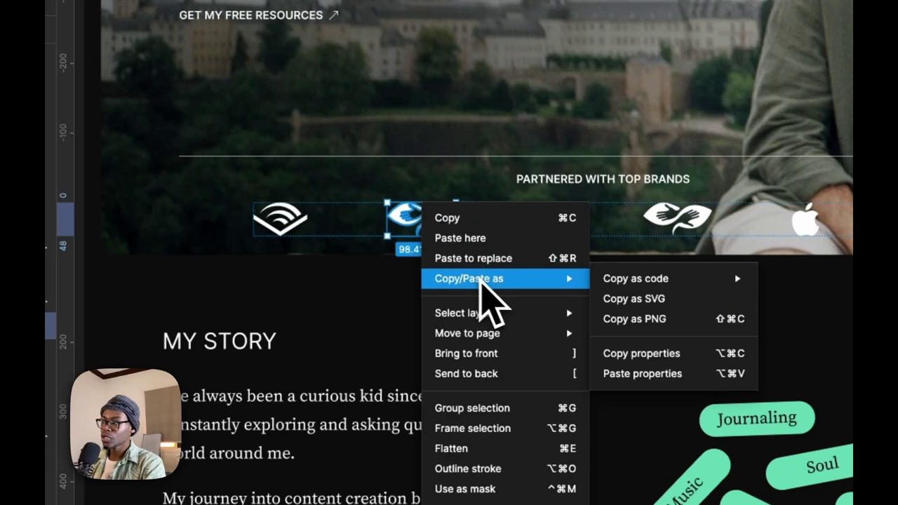
left_click(652, 302)
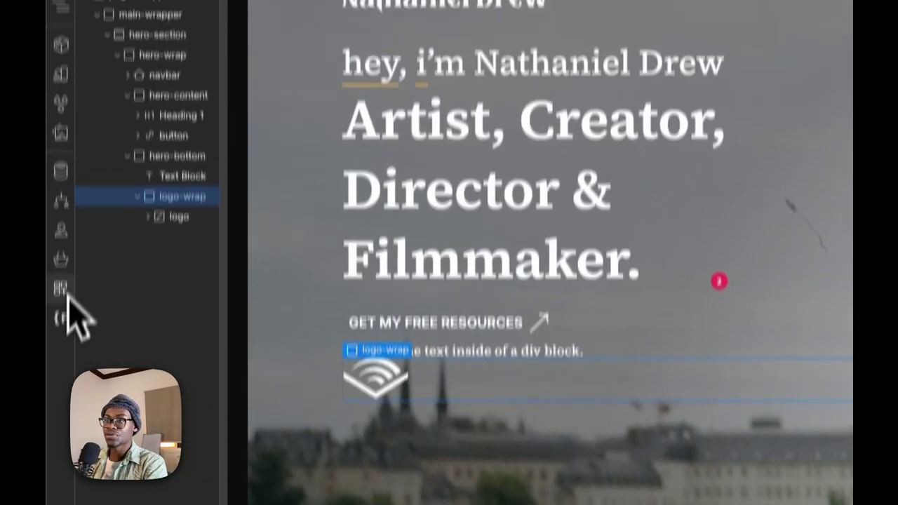
- Back in Webflow, import the second copied logo into logo-wrap with the SVG Import app
left_click(62, 290)
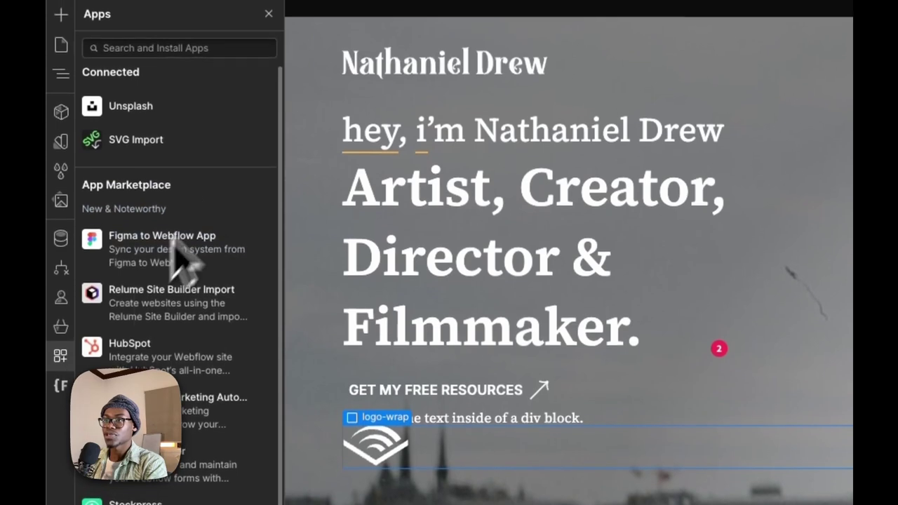
mouse_move(235, 89)
left_click(246, 141)
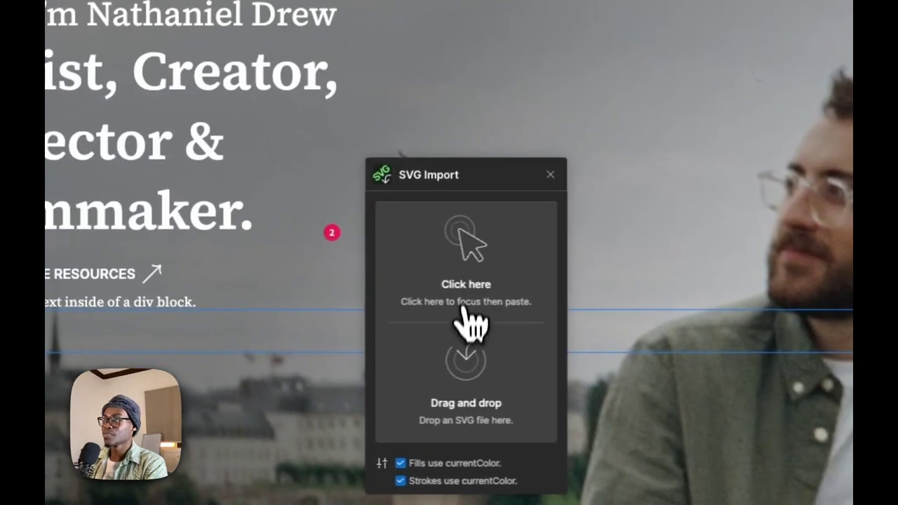
left_click(464, 312)
key("super+v")
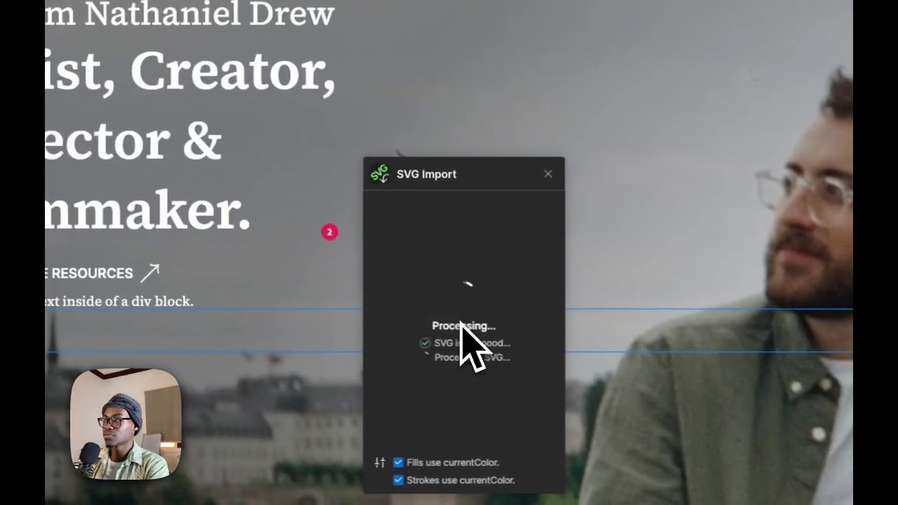
left_click(548, 175)
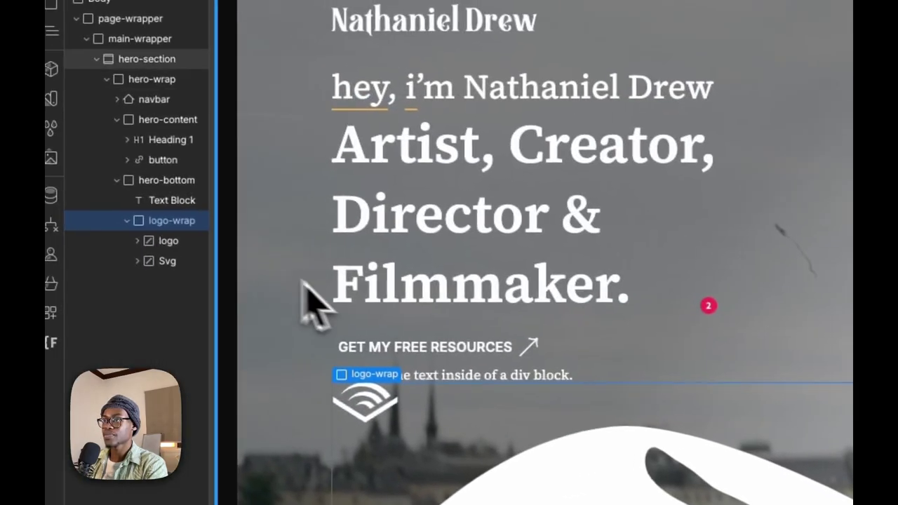
- Apply the existing logo class to the second imported SVG in logo-wrap
left_click(184, 261)
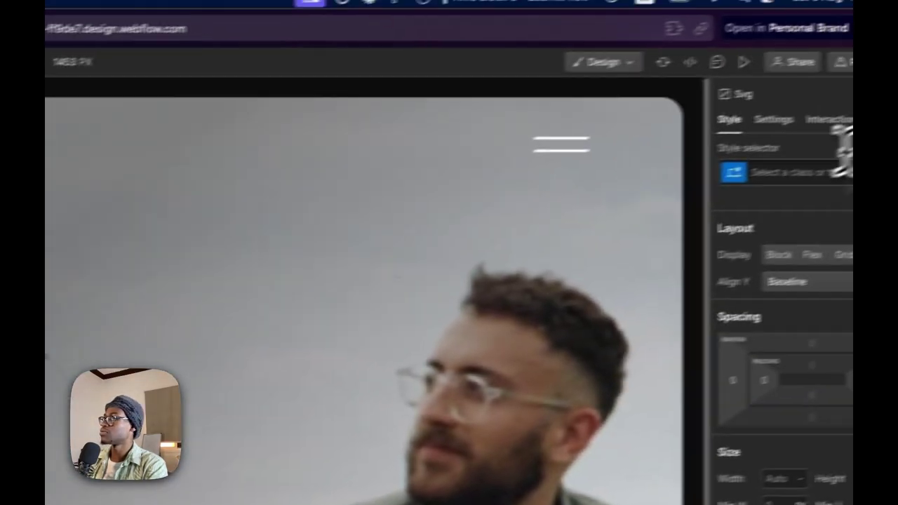
left_click(832, 172)
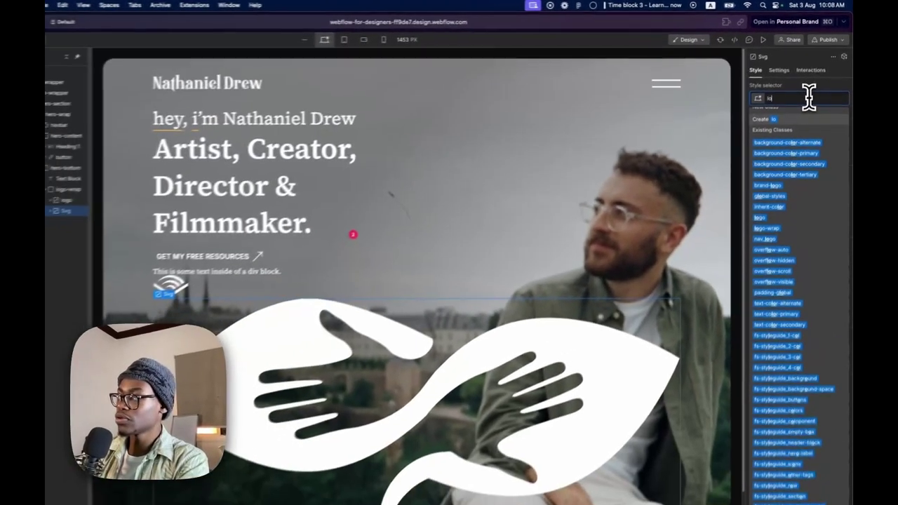
type("logo")
key("Return")
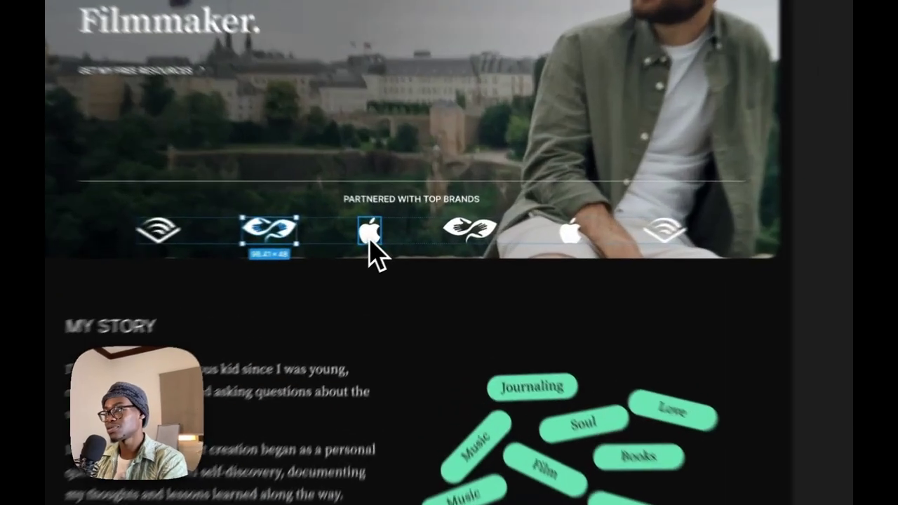
- Copy the third partner logo, the Apple logo, as SVG from the Figma design
left_click(371, 238)
right_click(371, 238)
mouse_move(427, 240)
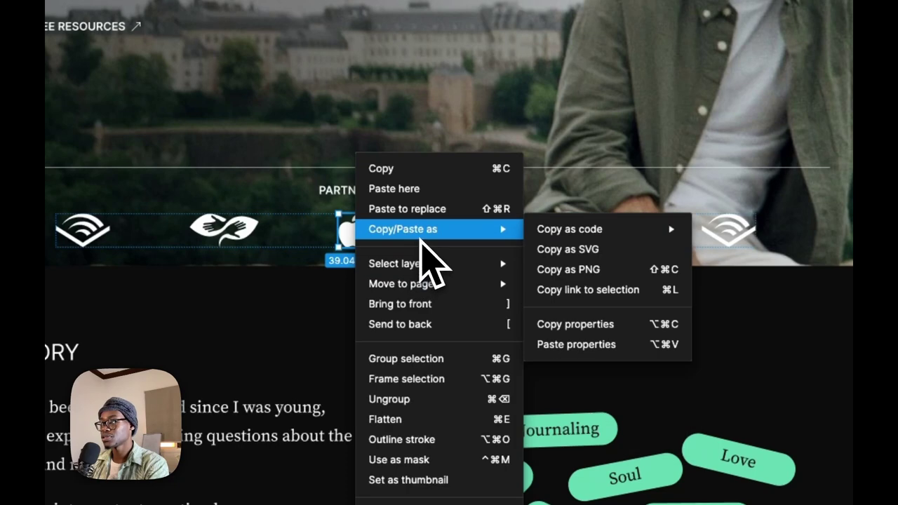
left_click(649, 250)
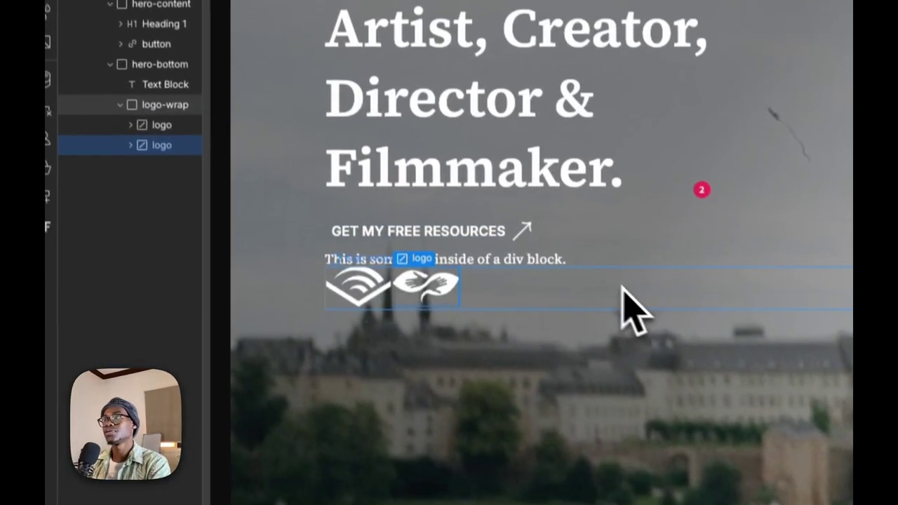
- Back in Webflow, import the copied Apple logo into logo-wrap with the SVG Import app and close the app
left_click(629, 302)
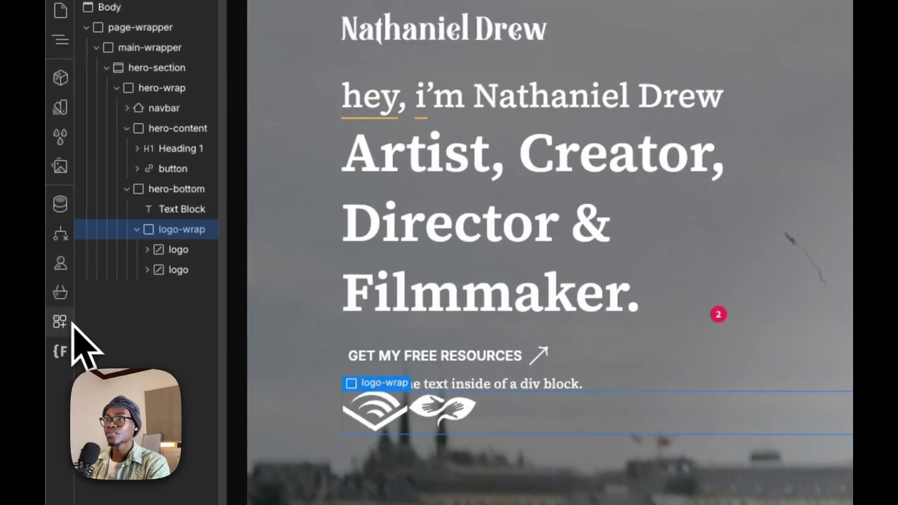
left_click(40, 175)
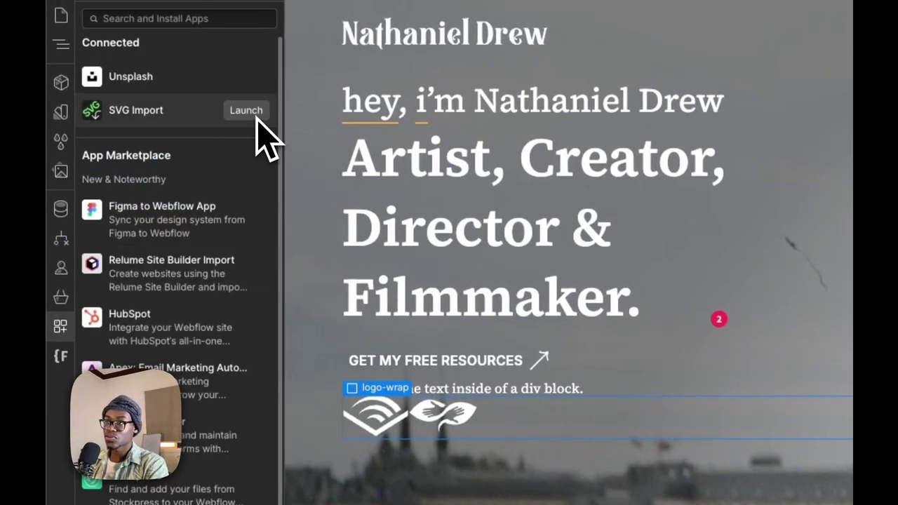
left_click(249, 110)
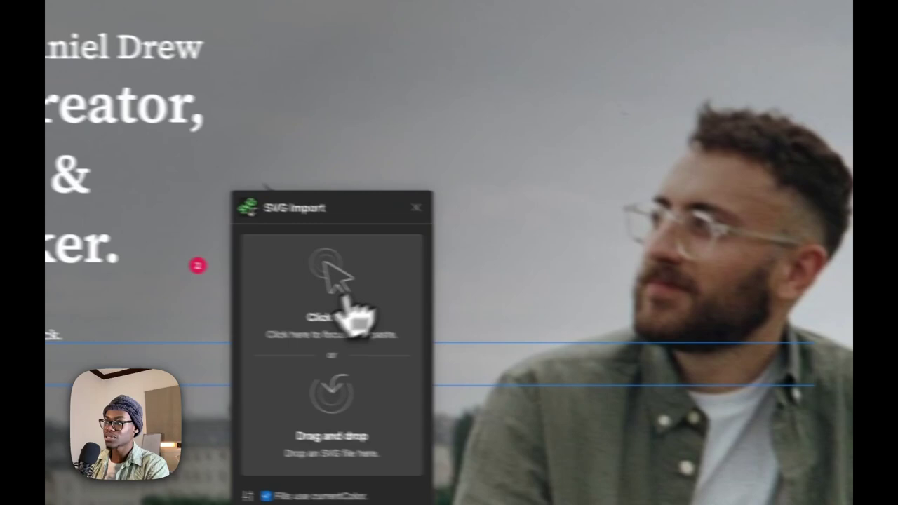
left_click(353, 316)
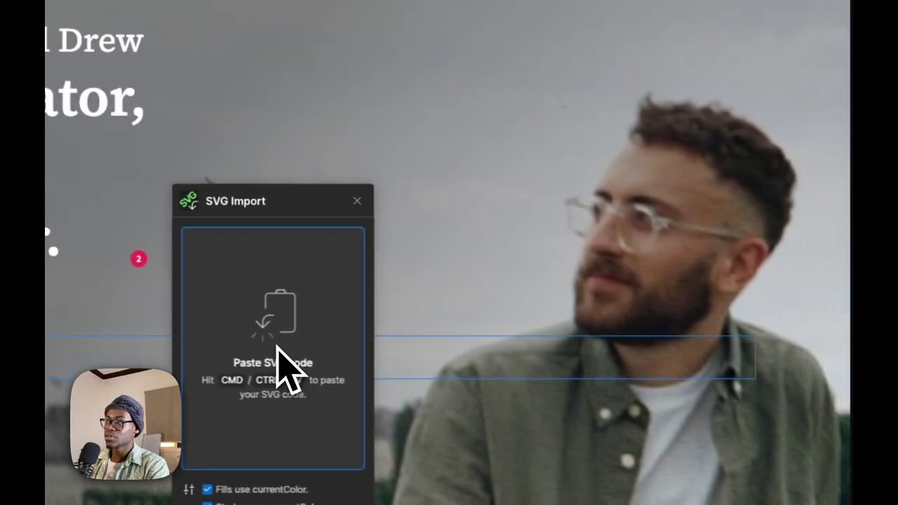
key("ctrl+v")
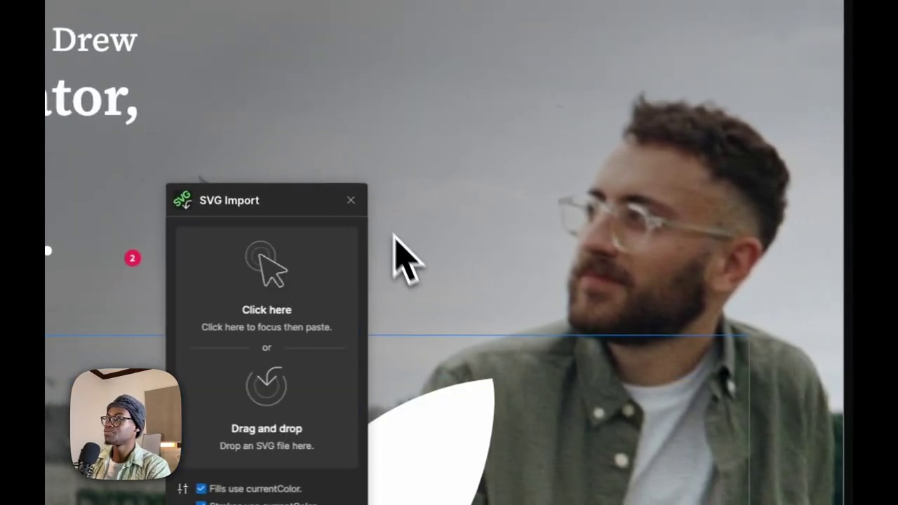
left_click(351, 200)
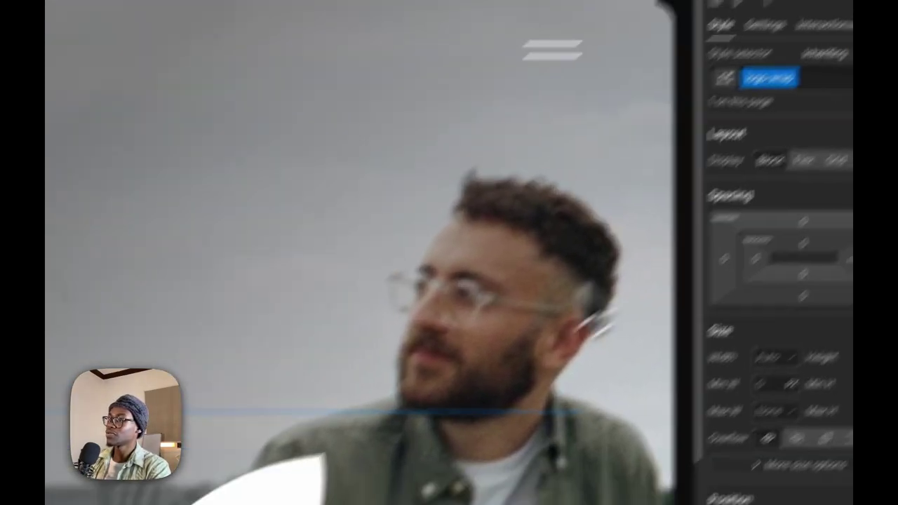
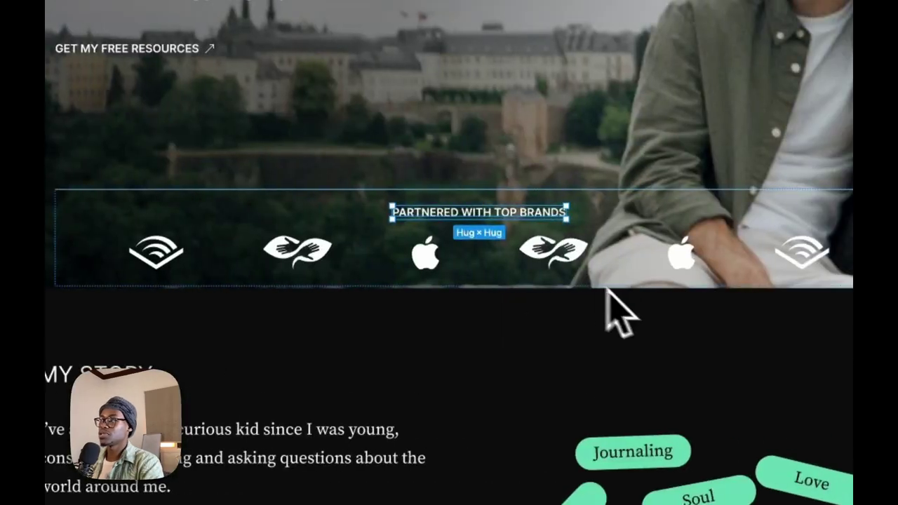
- Replace the hero-bottom text block's placeholder with "Partnered with top brands", taken from the Figma design
double_click(529, 211)
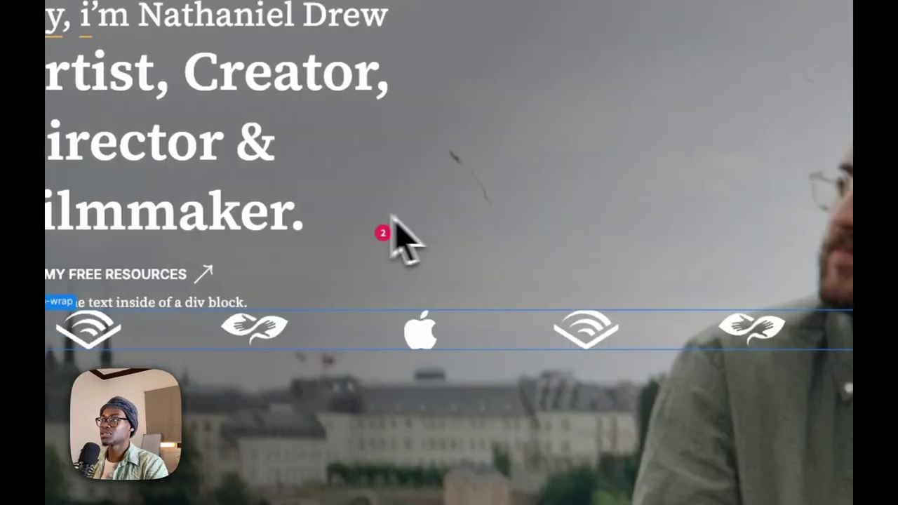
double_click(291, 303)
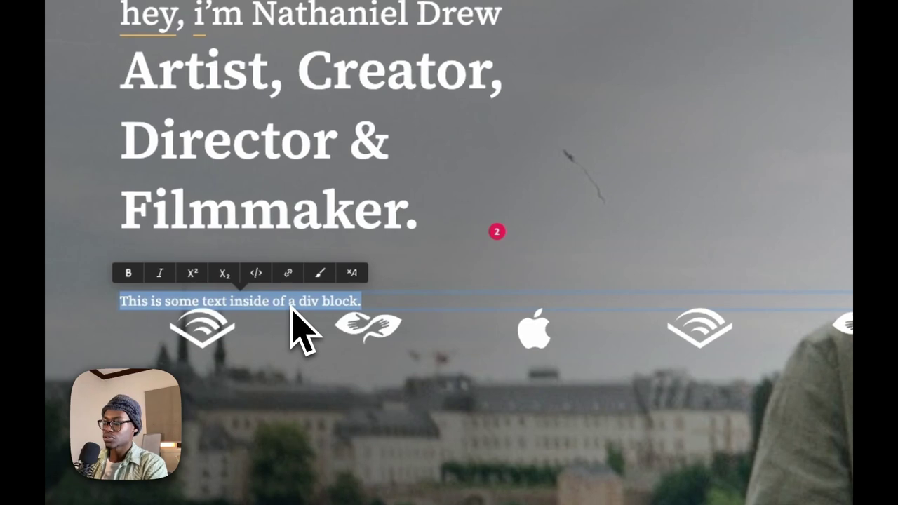
type("Partnered with top brands")
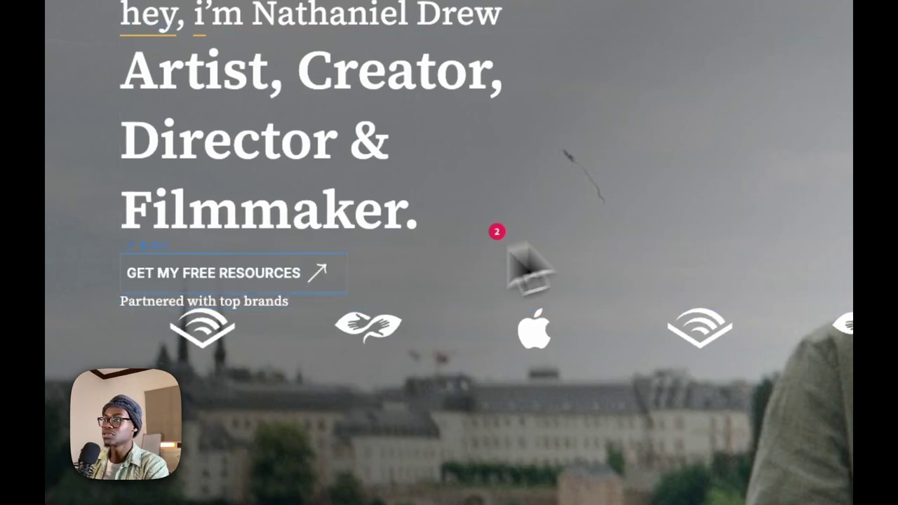
key("Escape")
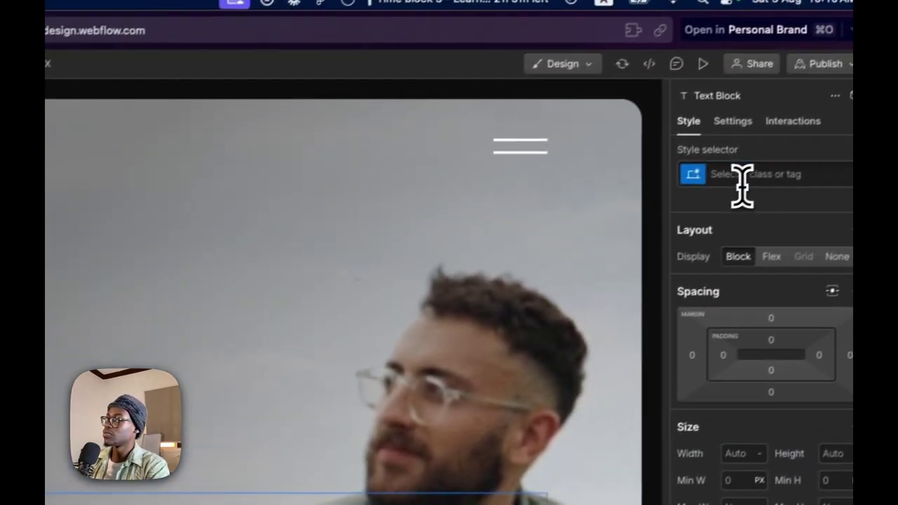
- Create the class 16px-inter on the "Partnered with top brands" text block
left_click(729, 186)
type("16px-inter")
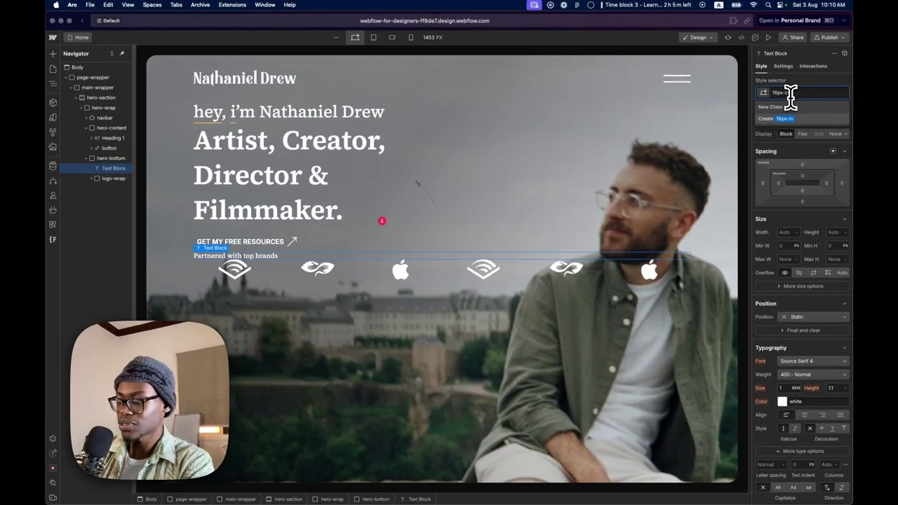
key("Return")
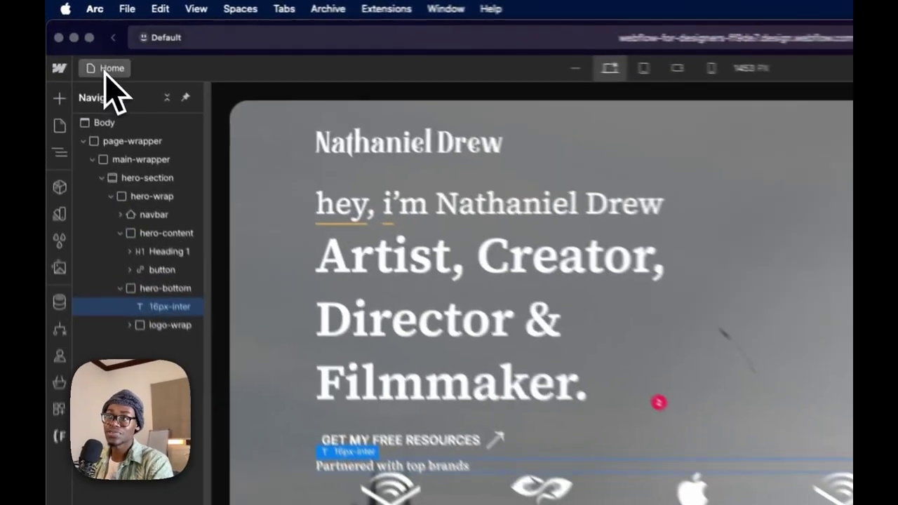
left_click(77, 37)
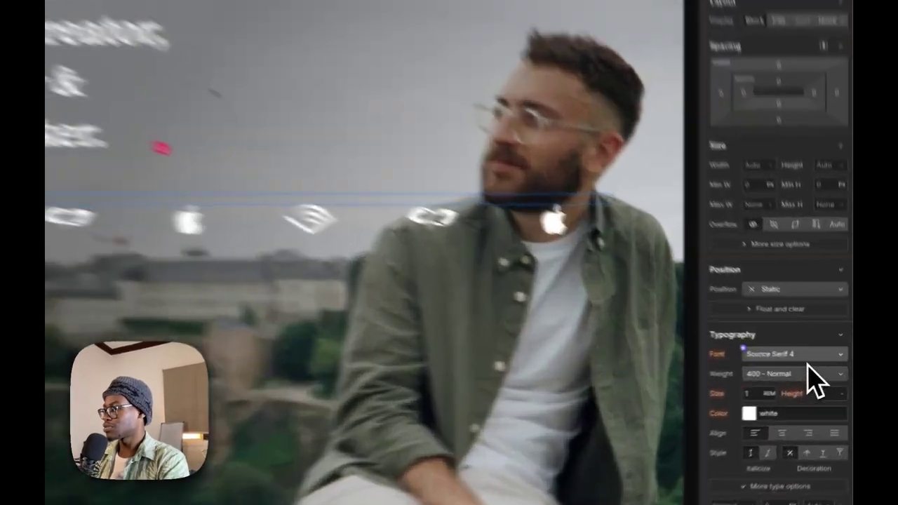
- Style the 16px-inter text in all caps with the Inter font and 600 - Semi Bold weight
left_click(807, 361)
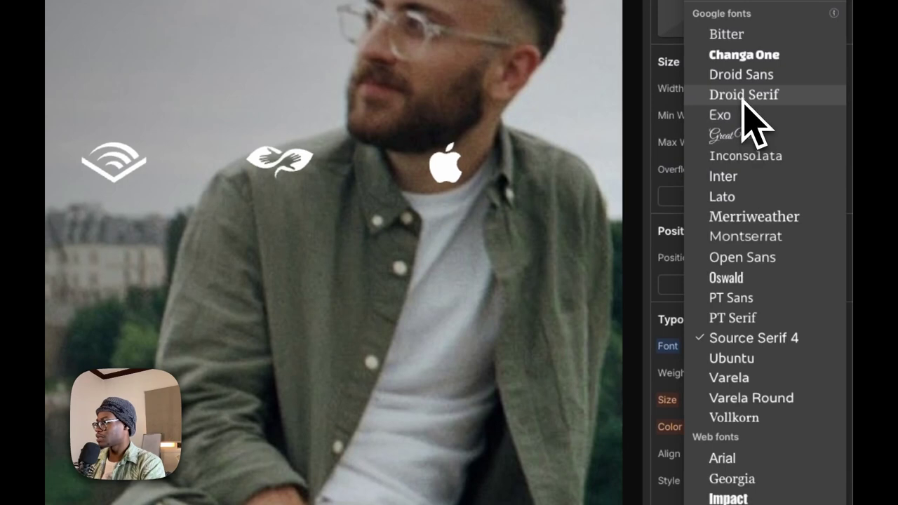
left_click(743, 183)
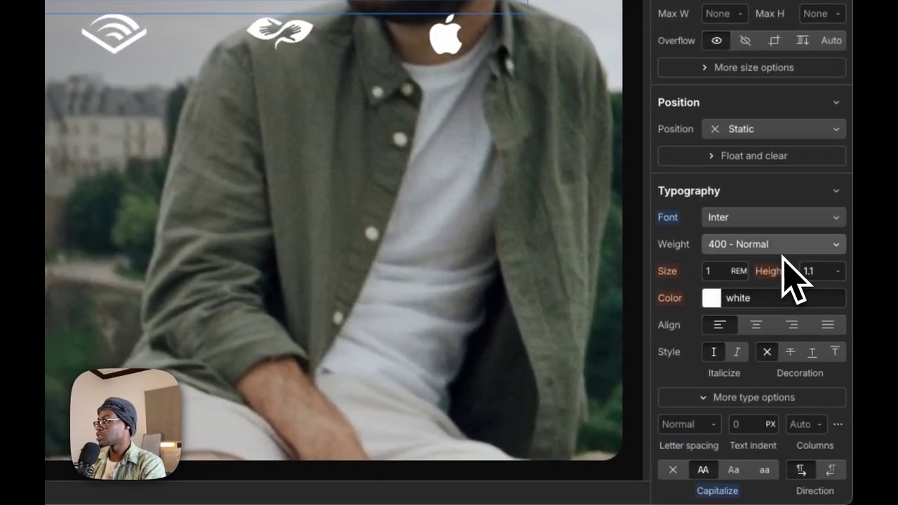
left_click(783, 252)
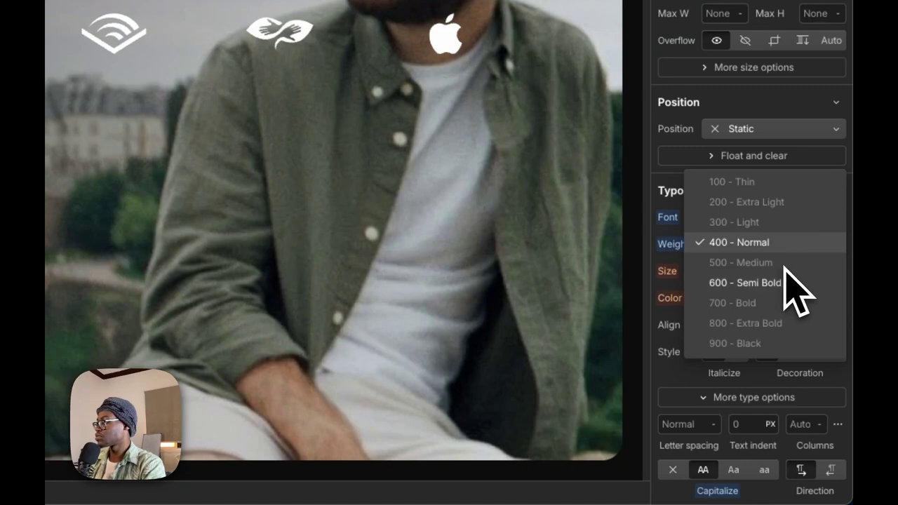
left_click(786, 281)
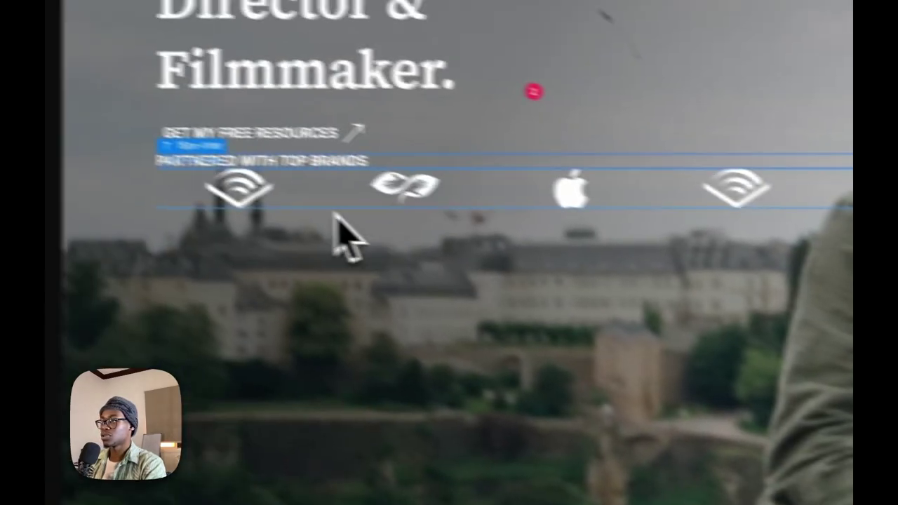
- Set hero-bottom to a vertical flex layout with horizontally centred content, and widen logo-wrap to span it
left_click(162, 141)
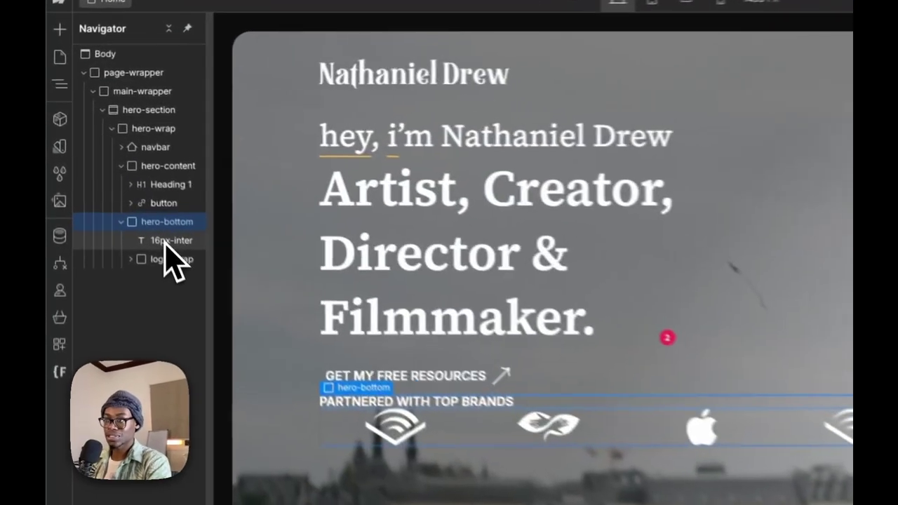
left_click(110, 169)
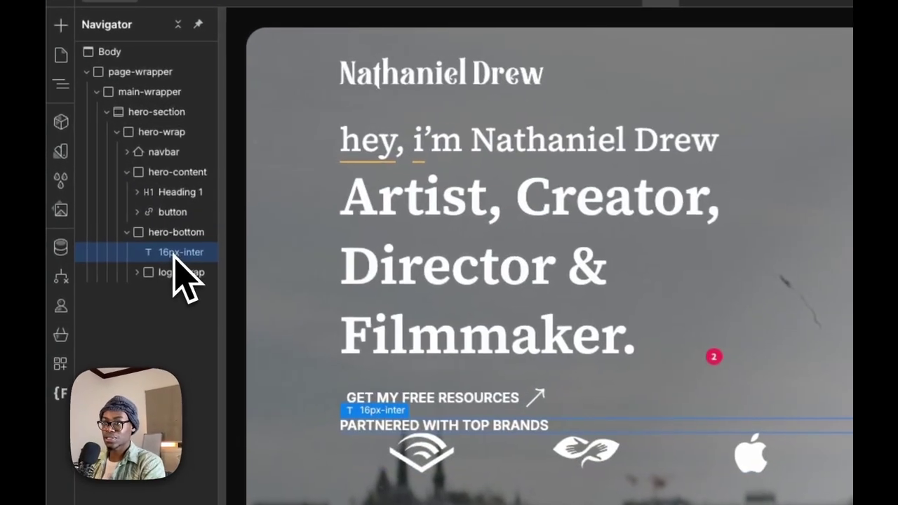
left_click(177, 233)
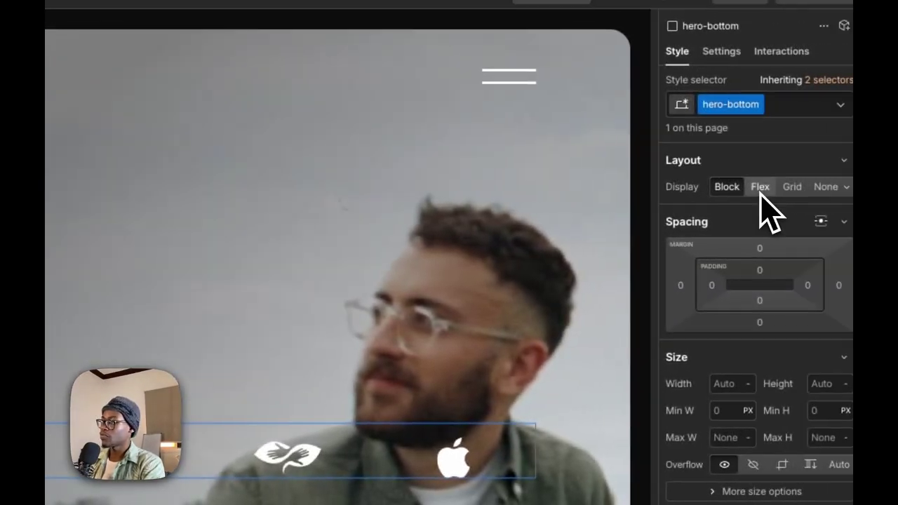
left_click(753, 186)
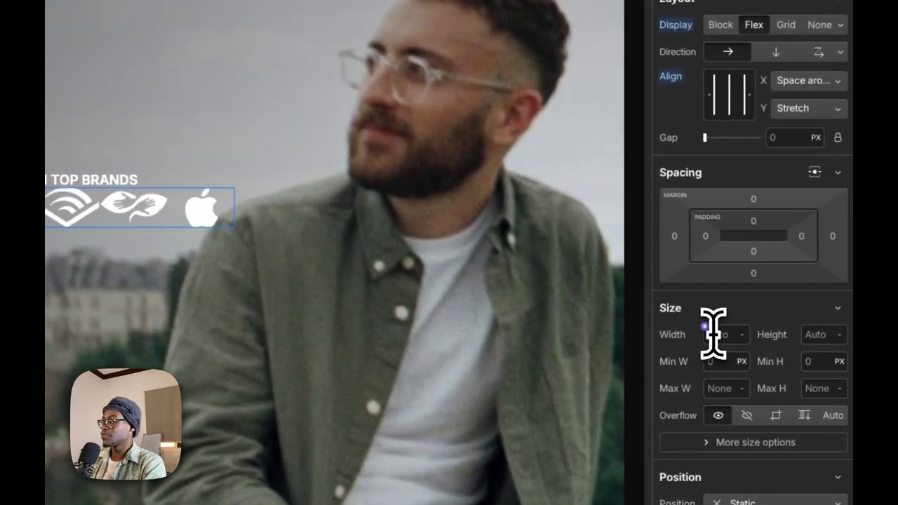
left_click(816, 331)
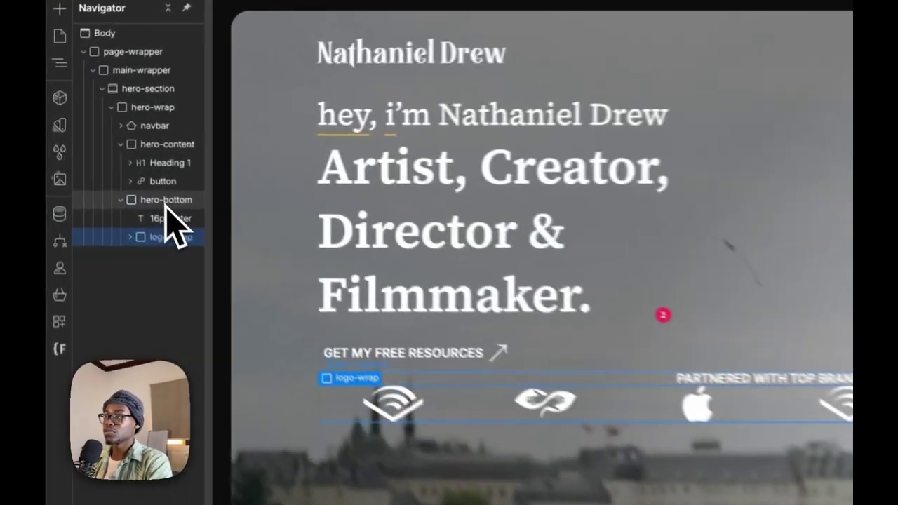
- Check the spacing around the partner text in Figma and set hero-bottom's gap to 1.5rem in Webflow
left_click(111, 159)
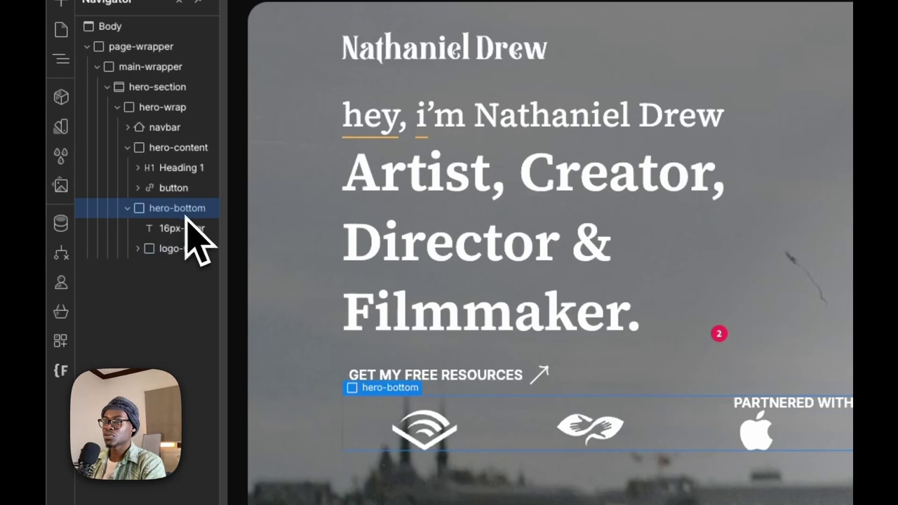
left_click(788, 404)
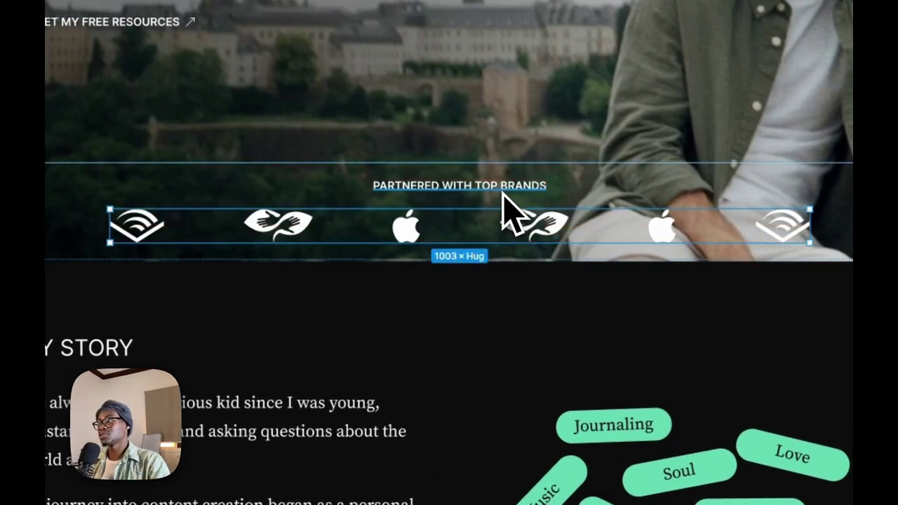
key("alt")
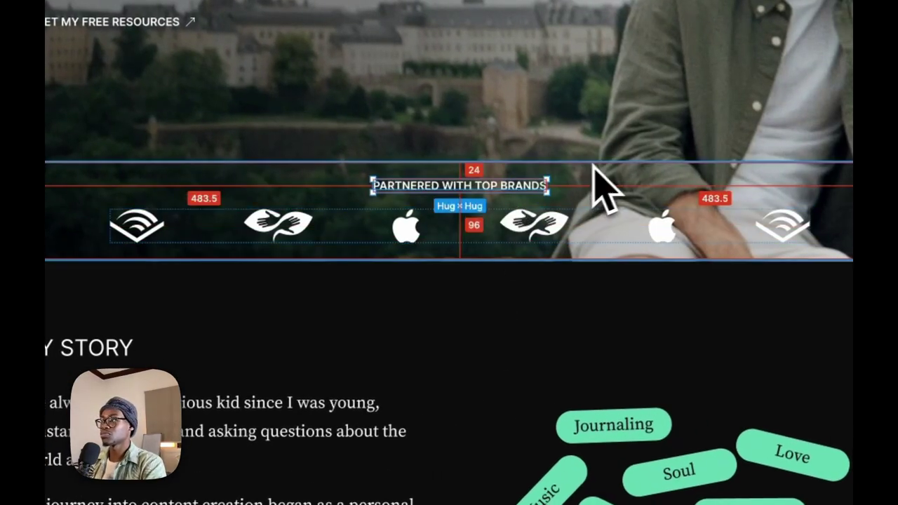
left_click(553, 252)
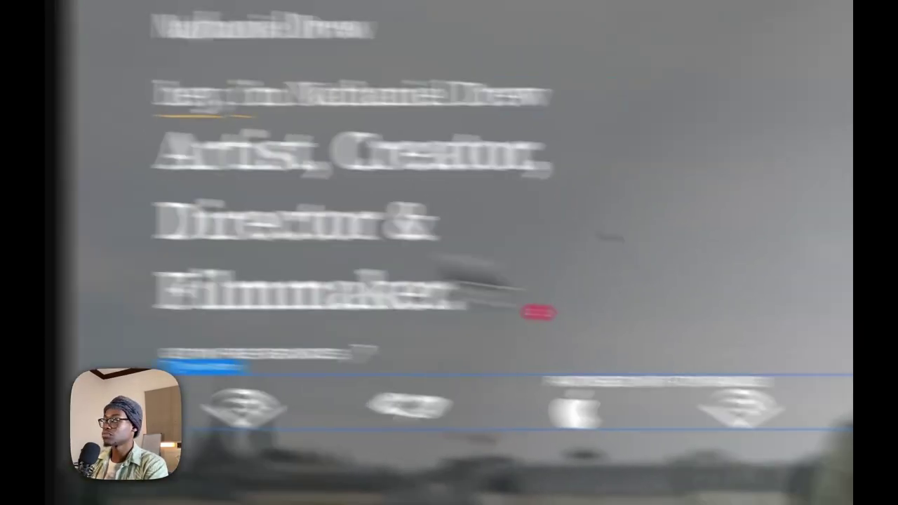
left_click(786, 202)
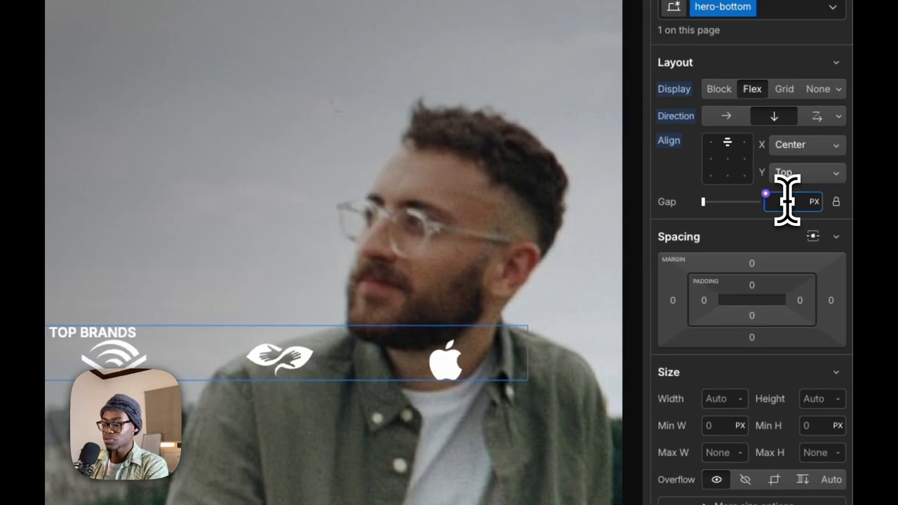
type("1.5rem")
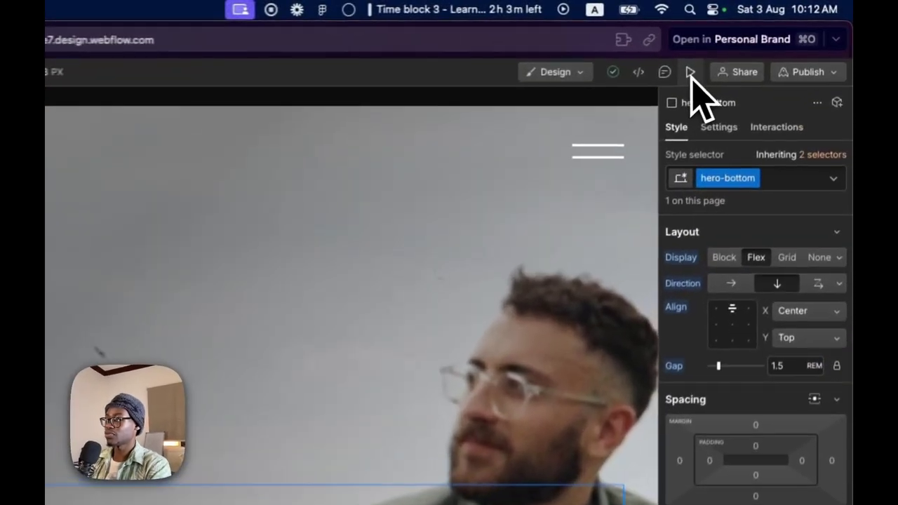
- Preview the hero in Webflow and examine the divider line above the partner logos in the Figma design
left_click(769, 37)
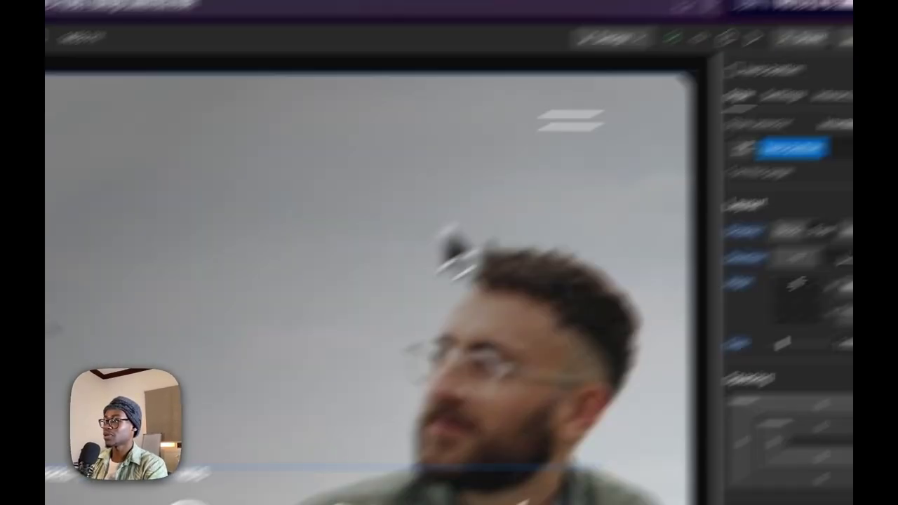
key("Escape")
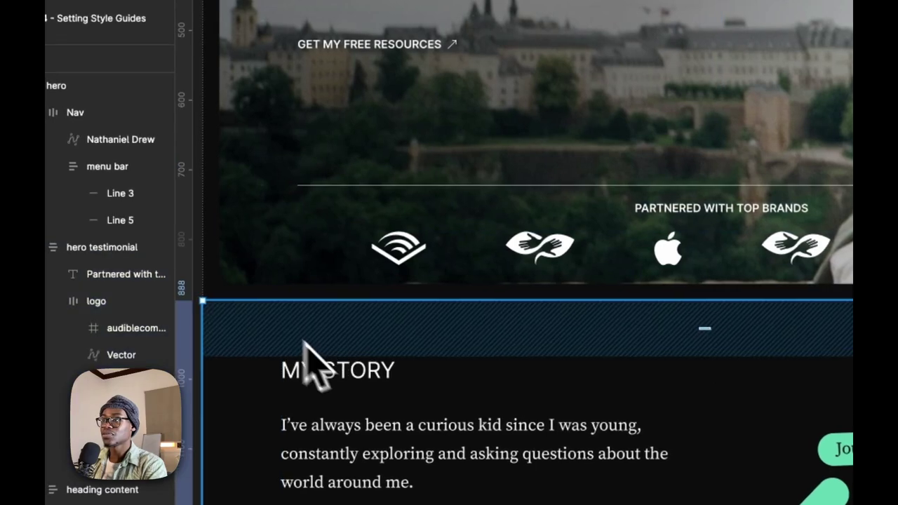
scroll(315, 231, "up", 10)
scroll(460, 165, "down", 10)
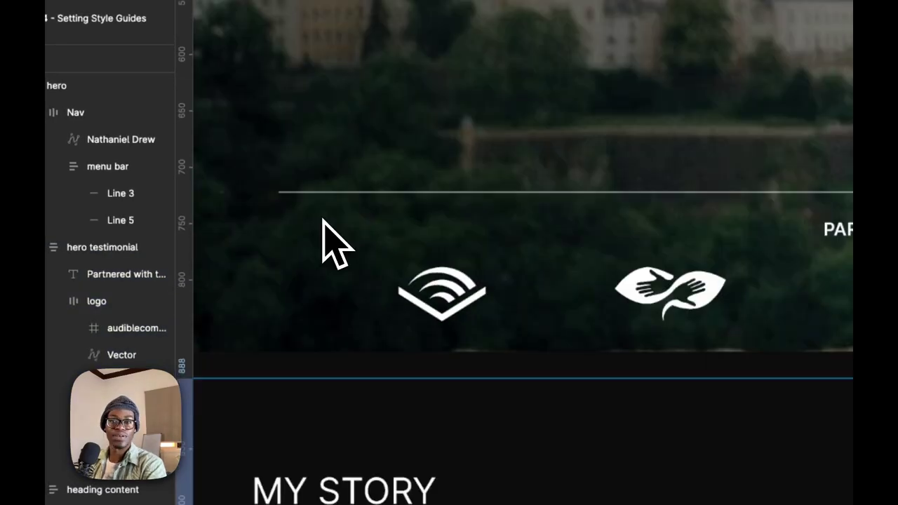
left_click(436, 251)
left_click(440, 271)
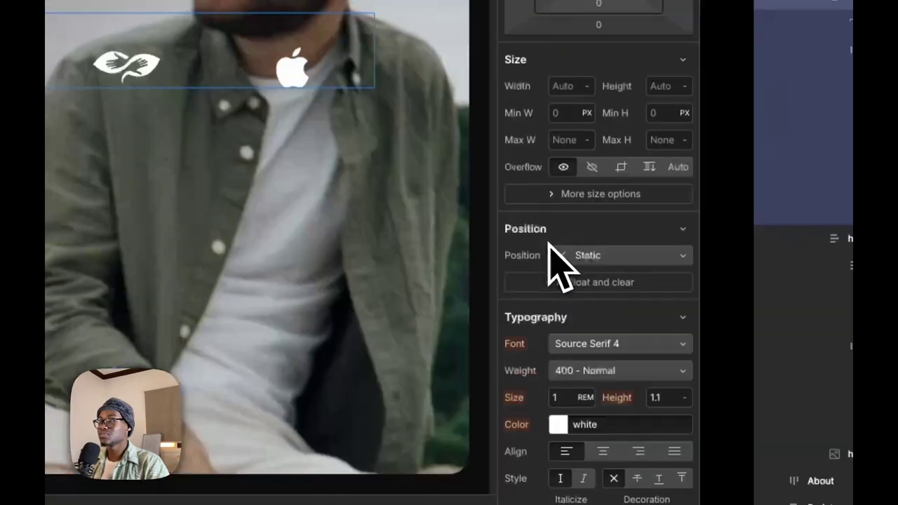
- Add a solid 1 px white border along the top edge of hero-bottom
scroll(785, 406, "down", 1)
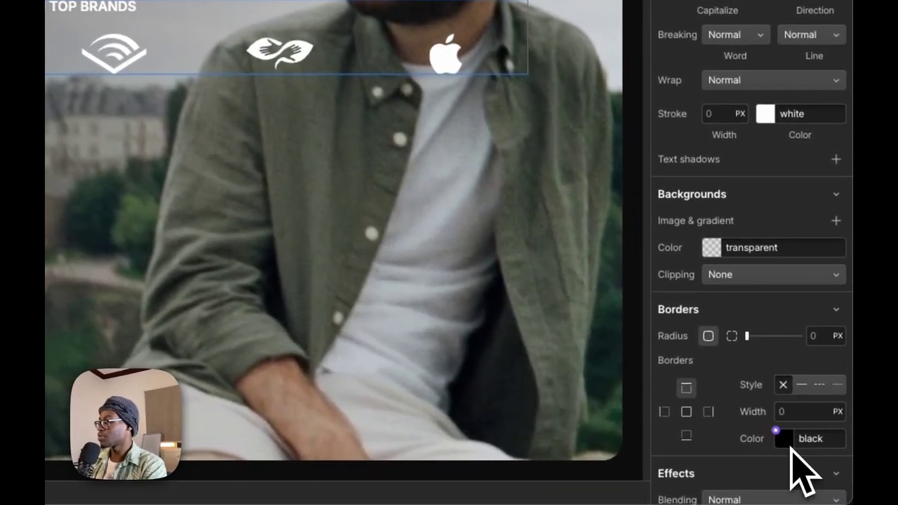
left_click(786, 440)
left_click(751, 261)
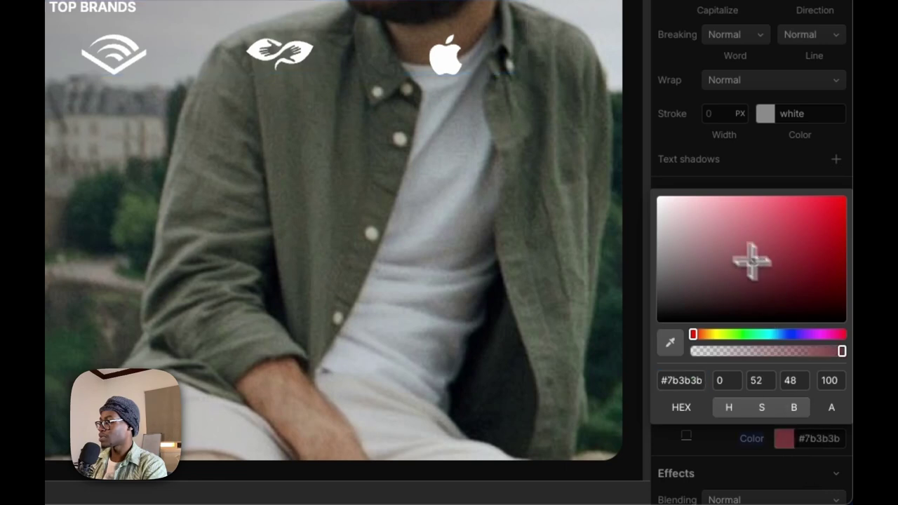
left_click_drag(752, 260, 491, 126)
left_click(707, 184)
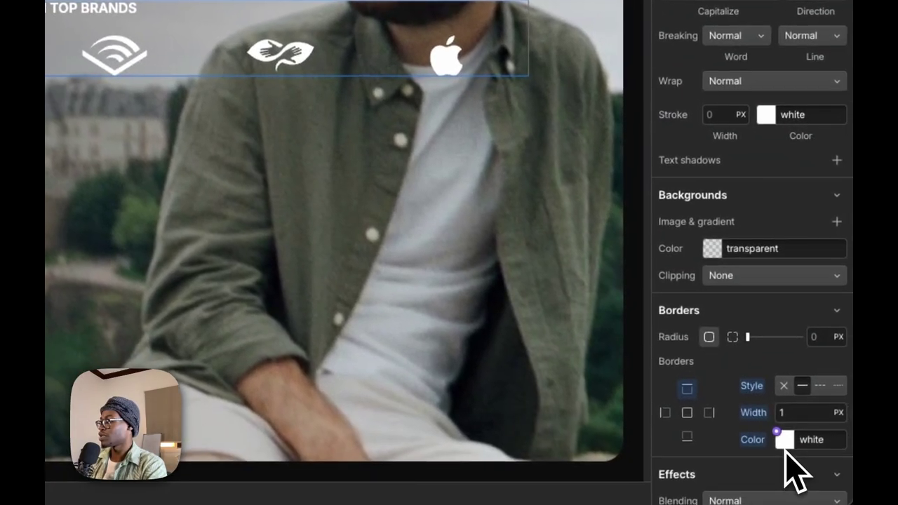
left_click(786, 446)
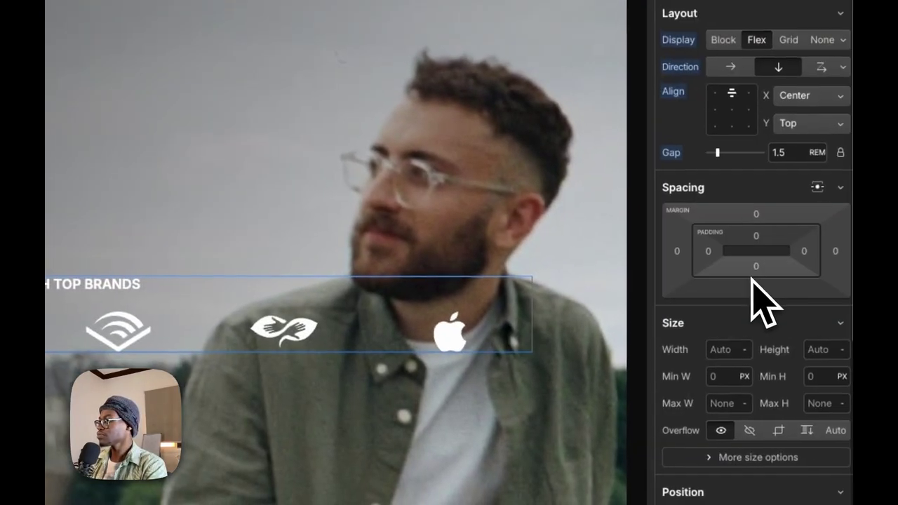
- Set hero-bottom's top and bottom padding to 1.5rem
left_click(753, 240)
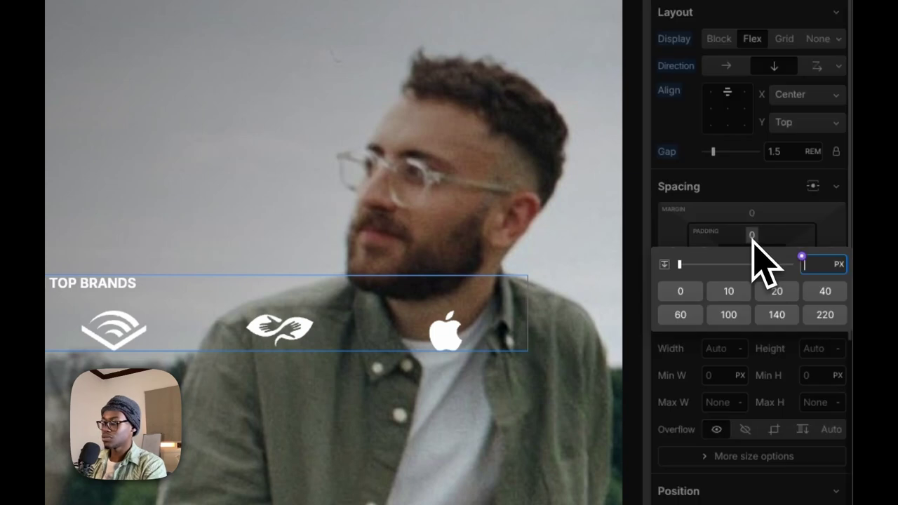
key("Return")
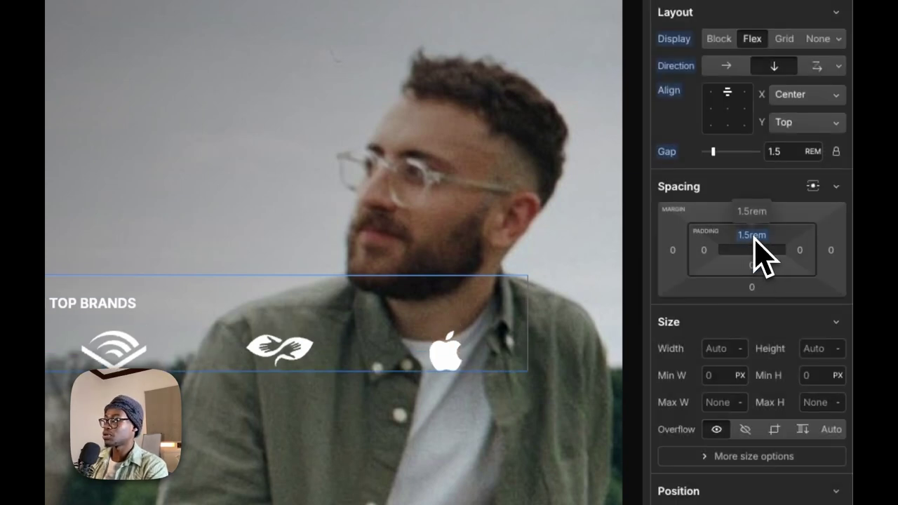
left_click_drag(754, 238, 757, 238)
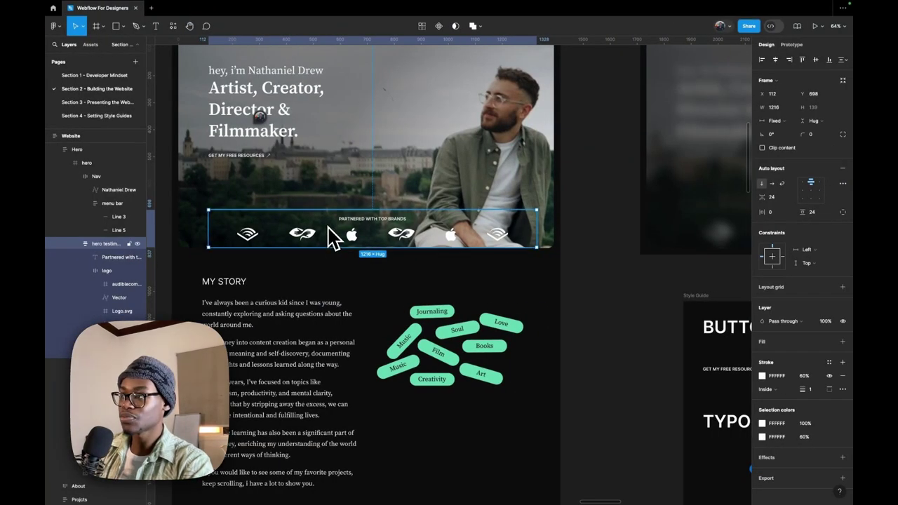
- Switch to Figma and examine the partner bar's distance from the hero's edges and its placement in the mobile layout
key("alt")
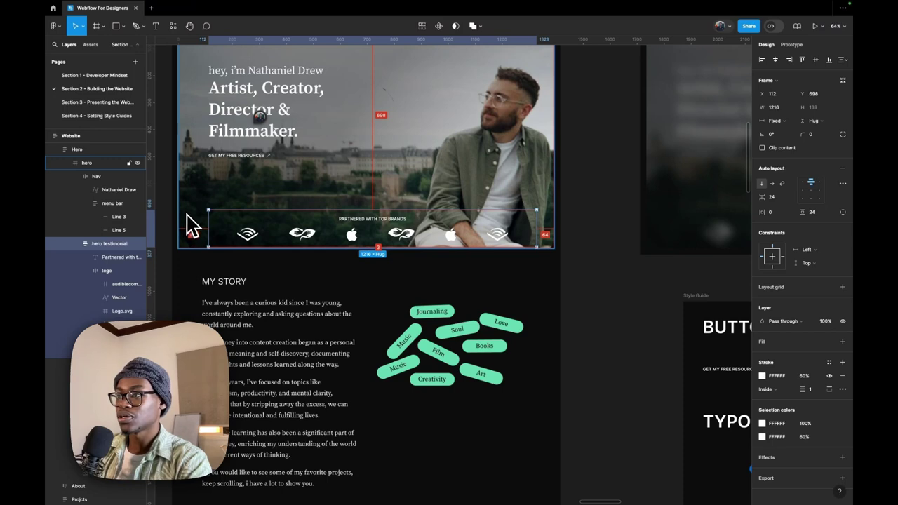
scroll(227, 167, "up", 3)
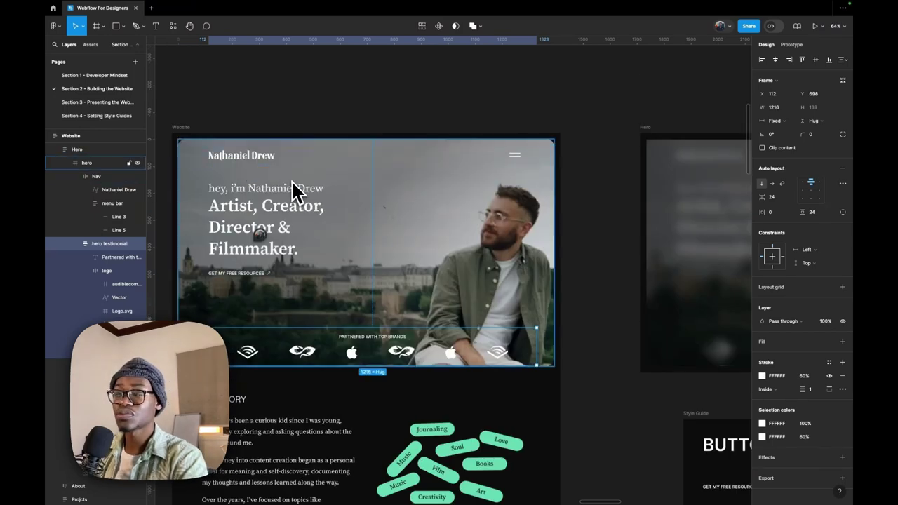
scroll(403, 265, "down", 5, "ctrl")
scroll(404, 271, "down", 2, "ctrl")
scroll(371, 295, "up", 10, "ctrl")
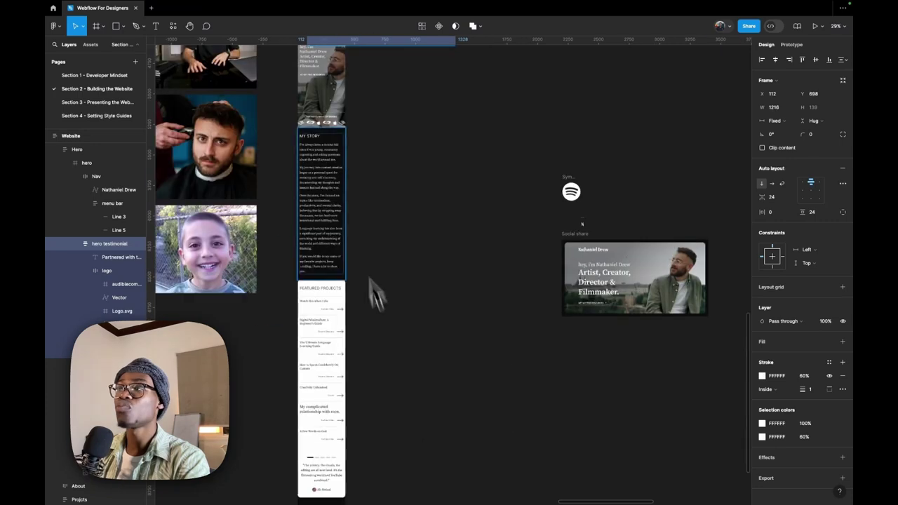
scroll(312, 288, "down", 3)
scroll(302, 305, "down", 2, "ctrl")
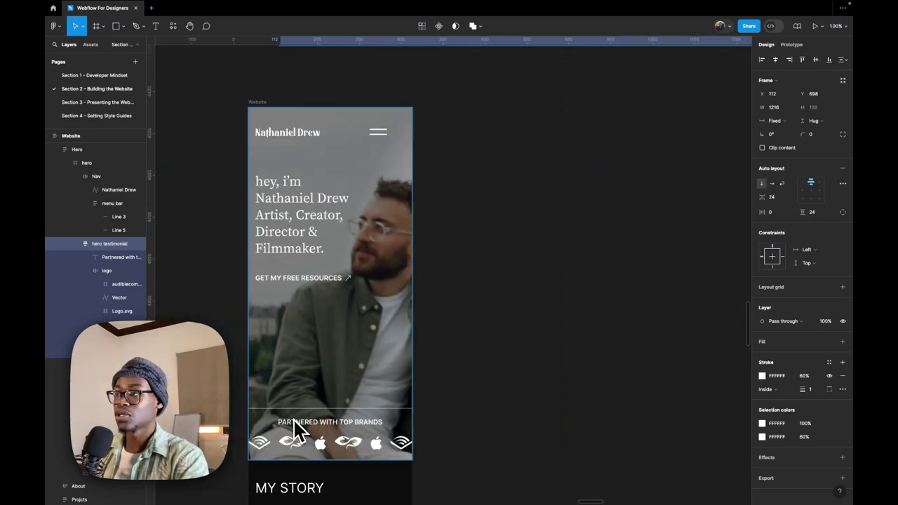
- Return to Webflow and set hero-bottom's position to Absolute with the full-width bottom preset
key("ctrl+Left")
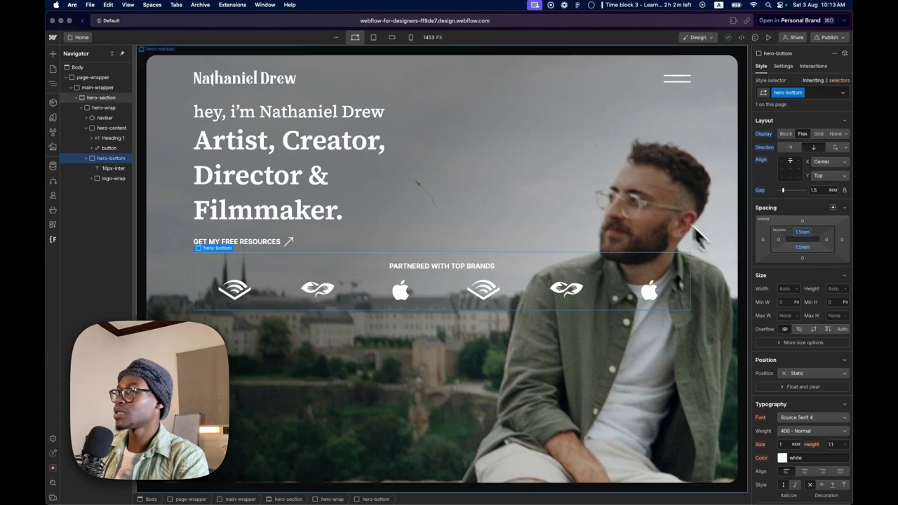
scroll(800, 390, "down", 1)
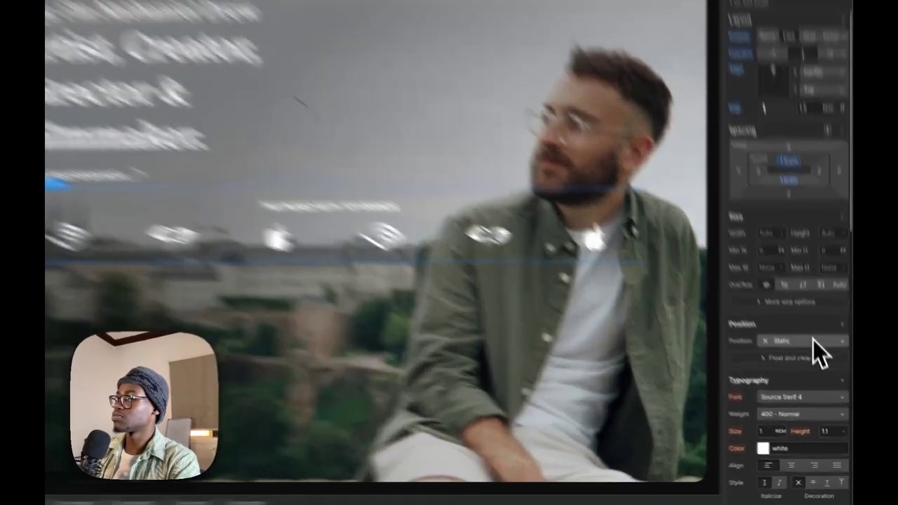
left_click(814, 372)
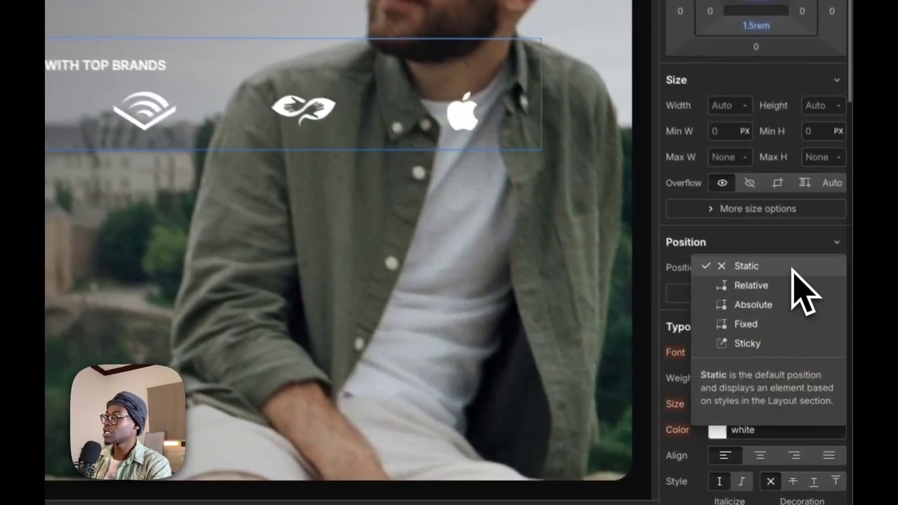
left_click(786, 295)
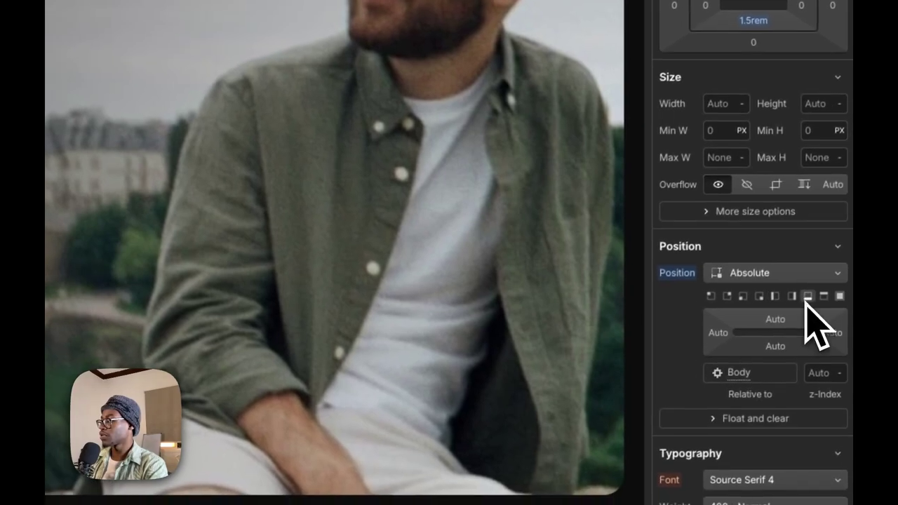
left_click(806, 282)
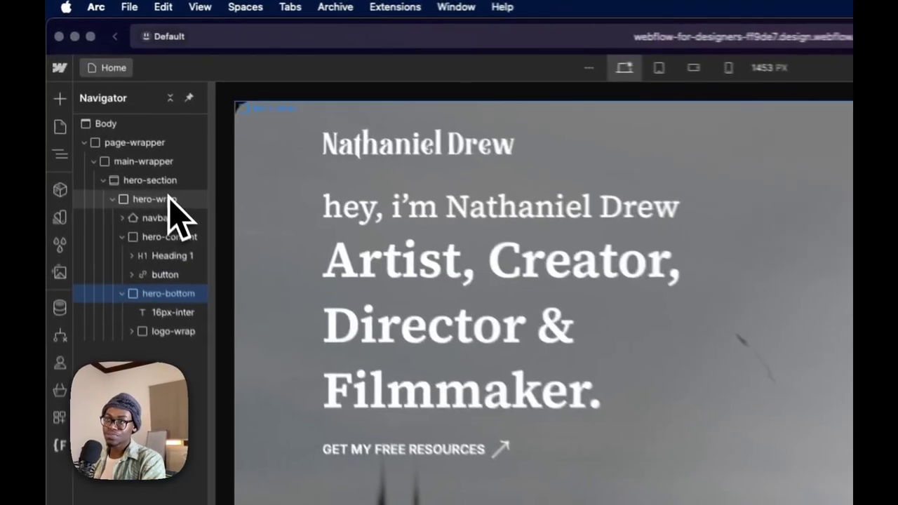
- Check the partner bar's placement within the hero in Figma and set hero-wrap's position to Relative in Webflow
left_click(168, 200)
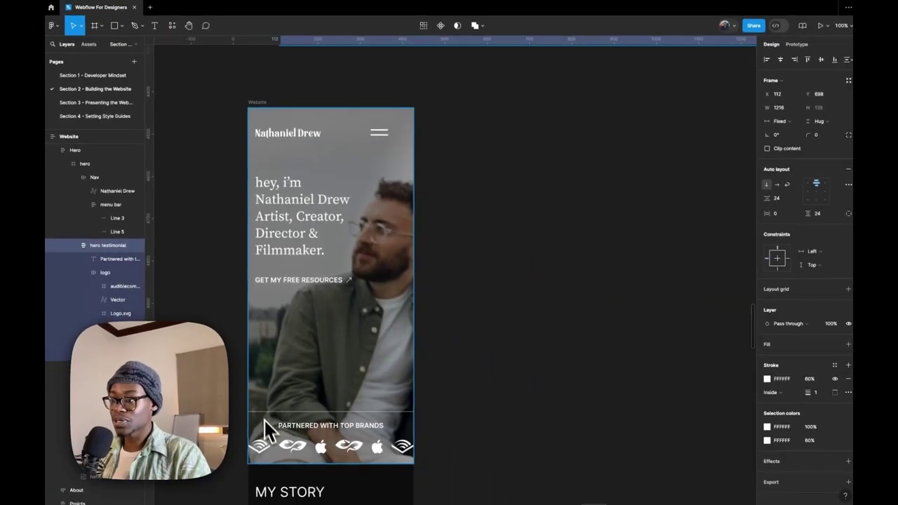
scroll(332, 246, "up", 3)
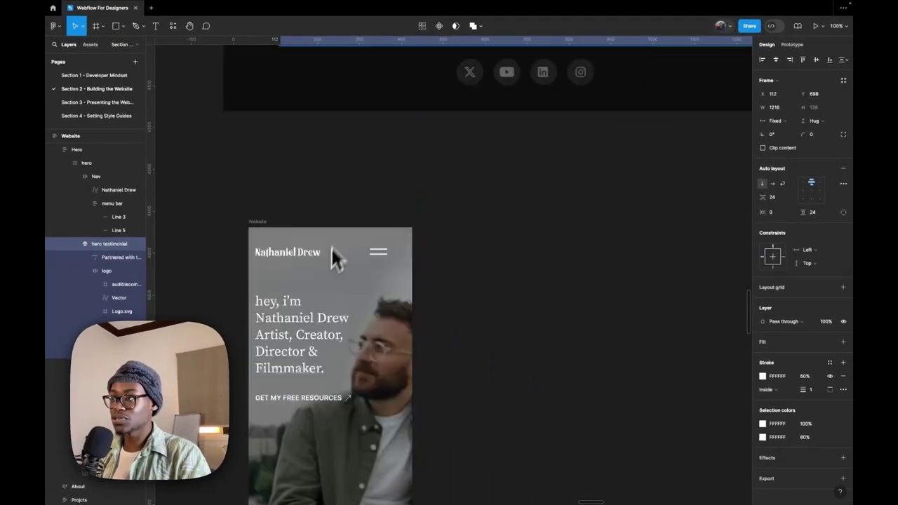
key("shift+2")
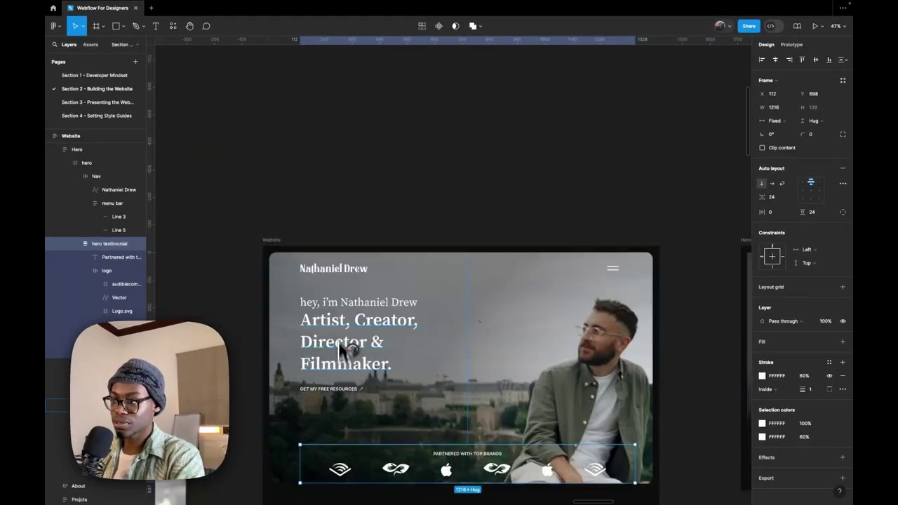
scroll(292, 407, "down", 3)
scroll(316, 405, "up", 5)
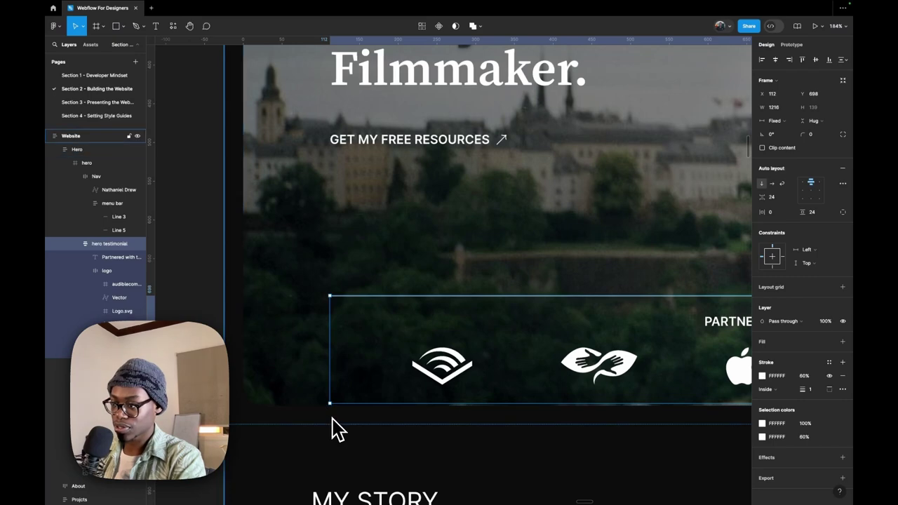
scroll(339, 430, "up", 5)
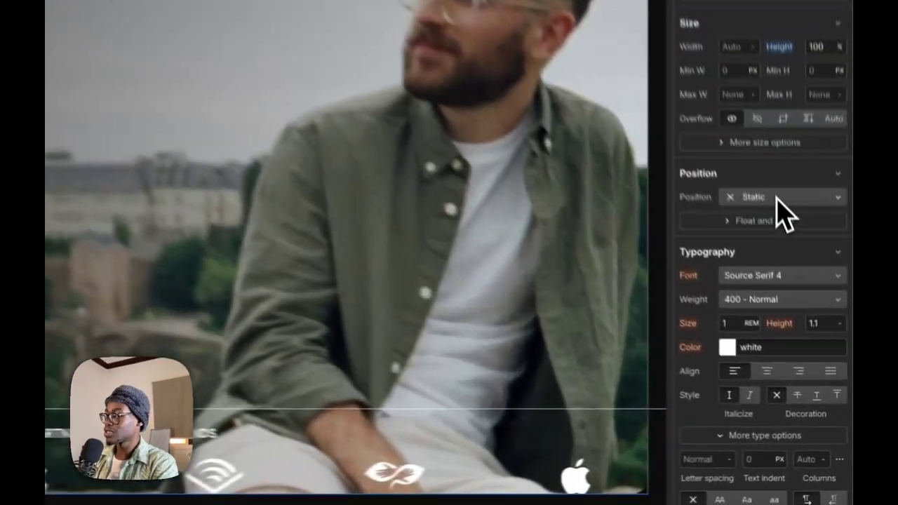
left_click(811, 316)
left_click(811, 325)
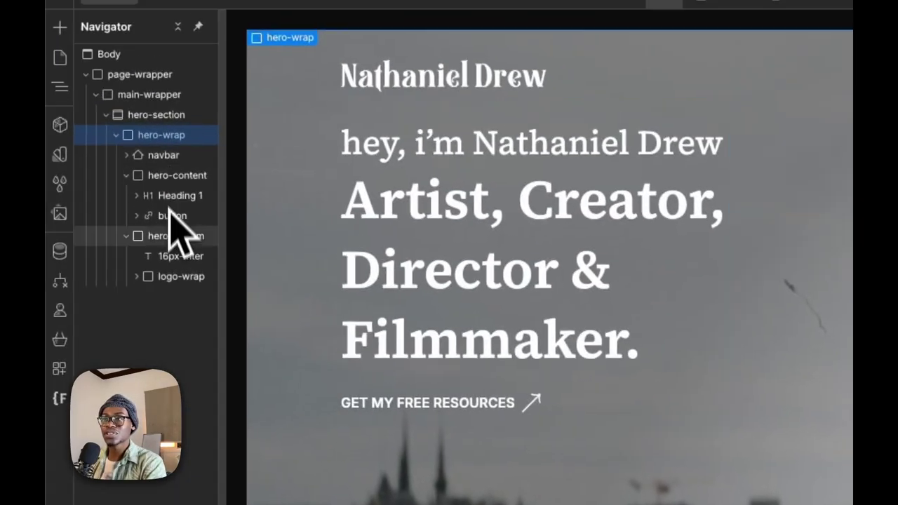
- Set hero-bottom's left and right position offsets to 7rem
left_click(165, 169)
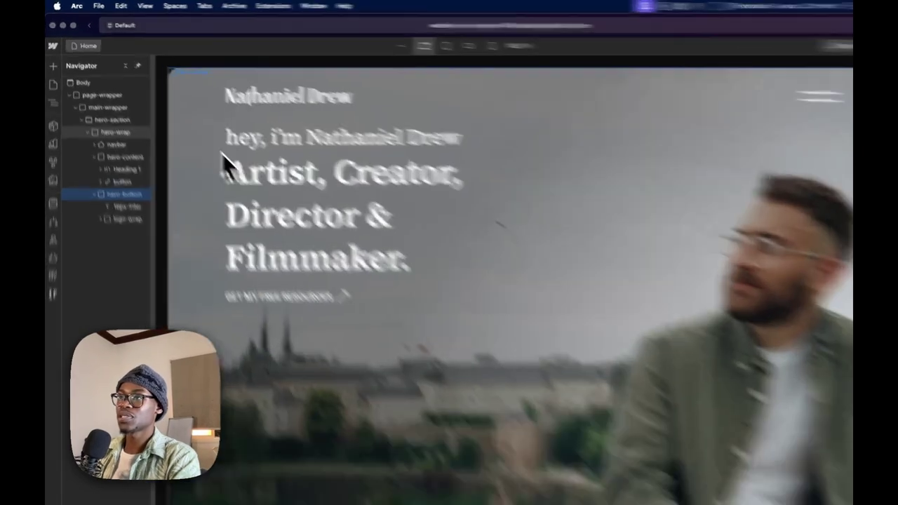
left_click(168, 136)
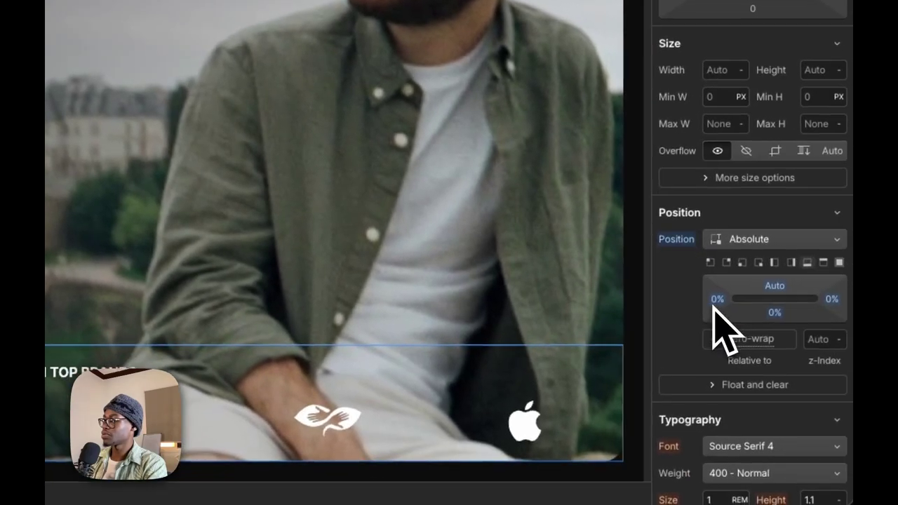
left_click(716, 301)
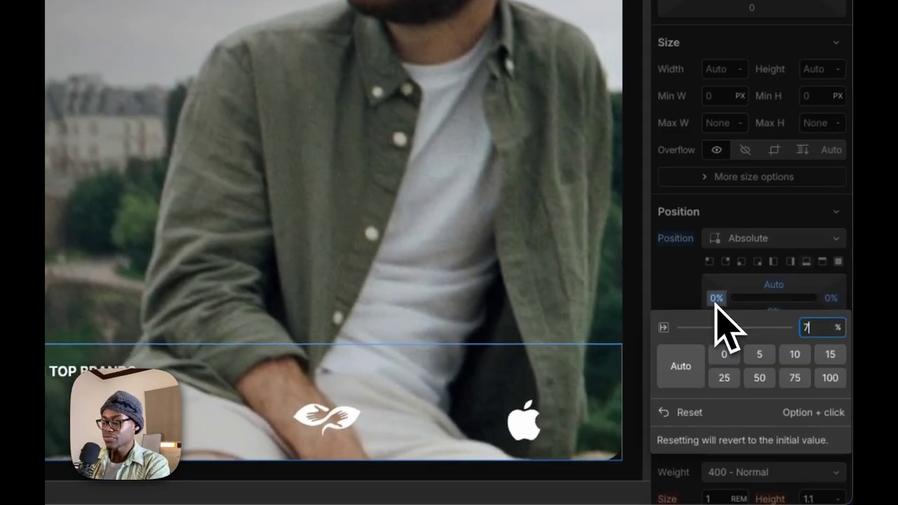
key("Return")
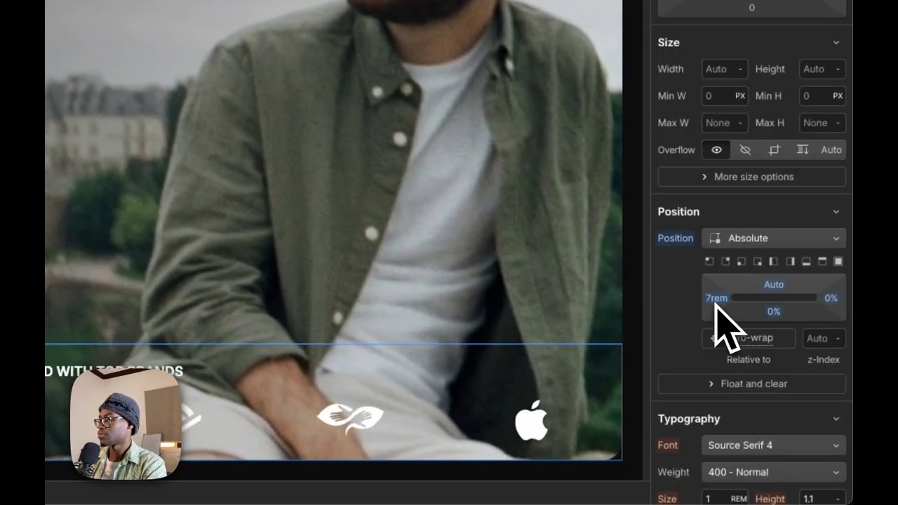
left_click(832, 299)
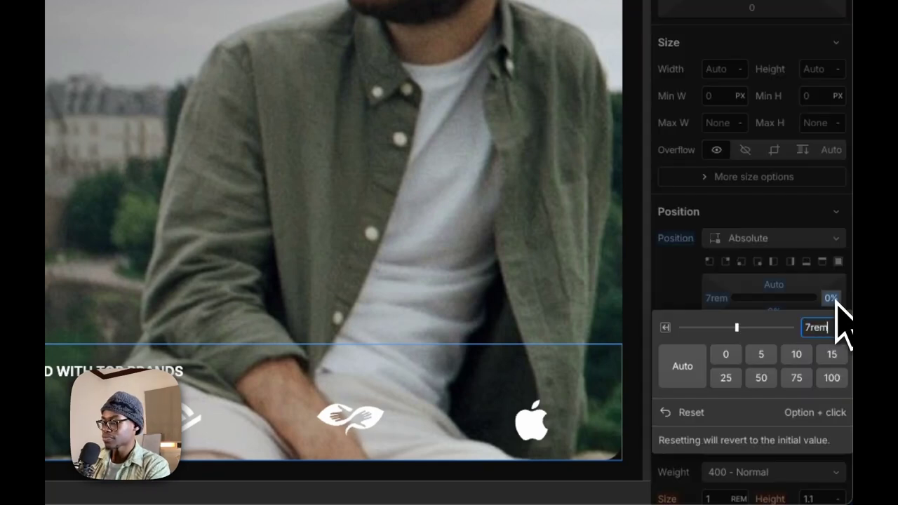
key("Return")
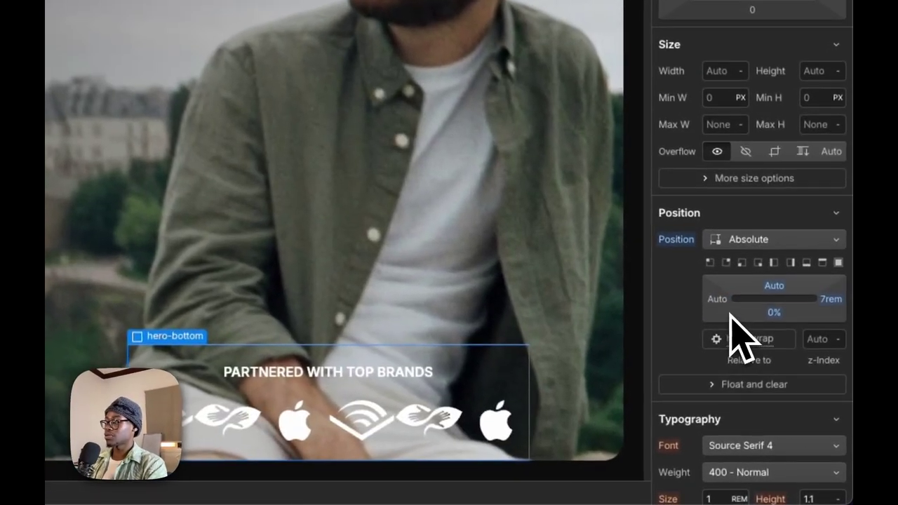
- Reset hero-bottom's side offsets to Auto
left_click(826, 301, "alt")
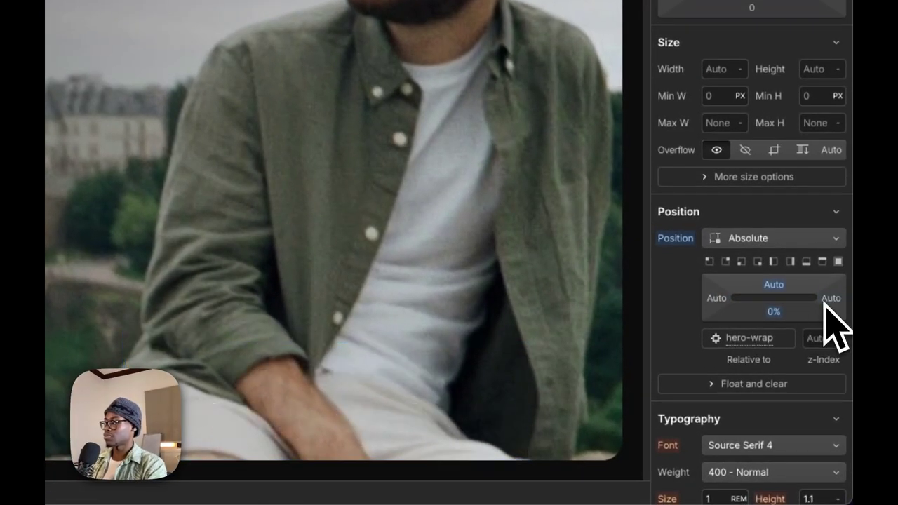
left_click(823, 300)
left_click(717, 298)
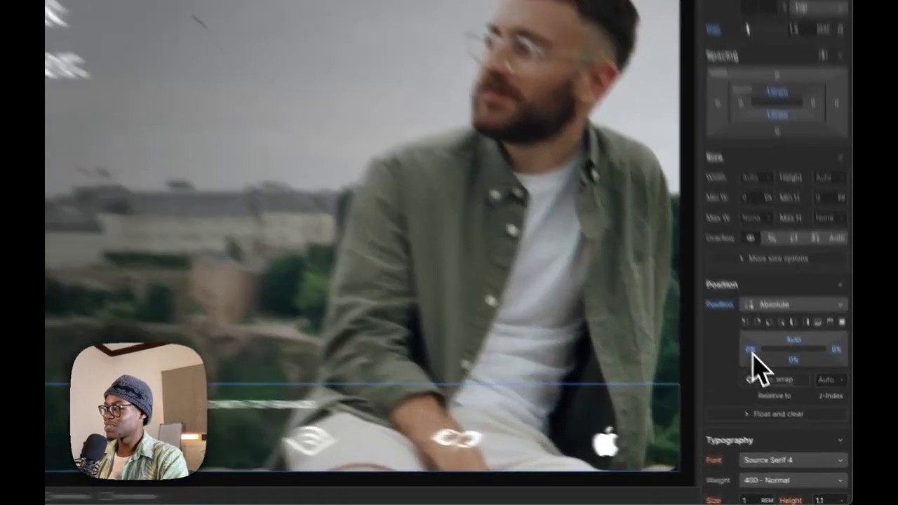
- Inset the absolutely positioned hero-bottom by 7rem on both its left and right sides within hero-wrap
left_click(786, 402)
type("7re")
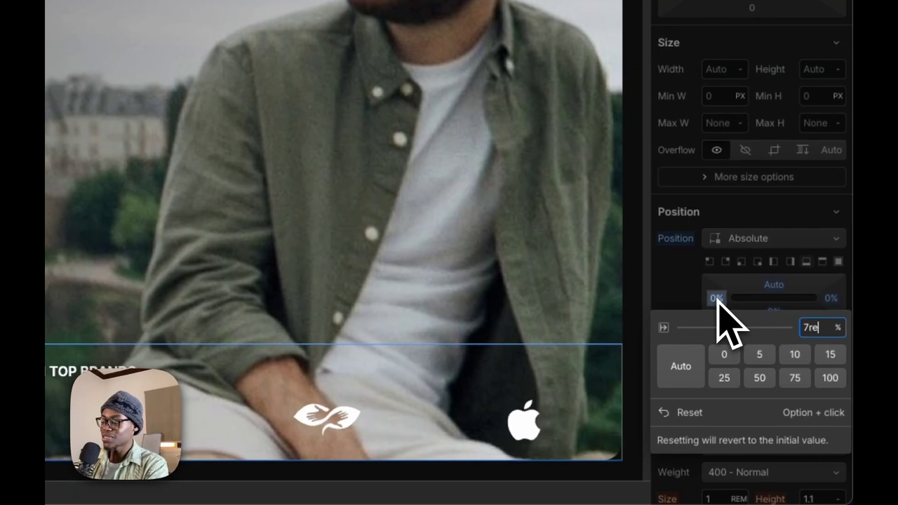
type("m")
key("Return")
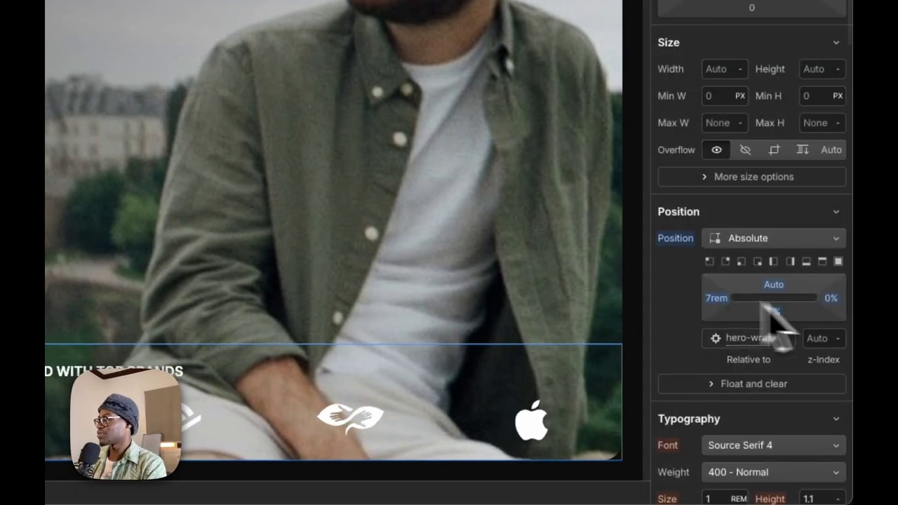
left_click(833, 302)
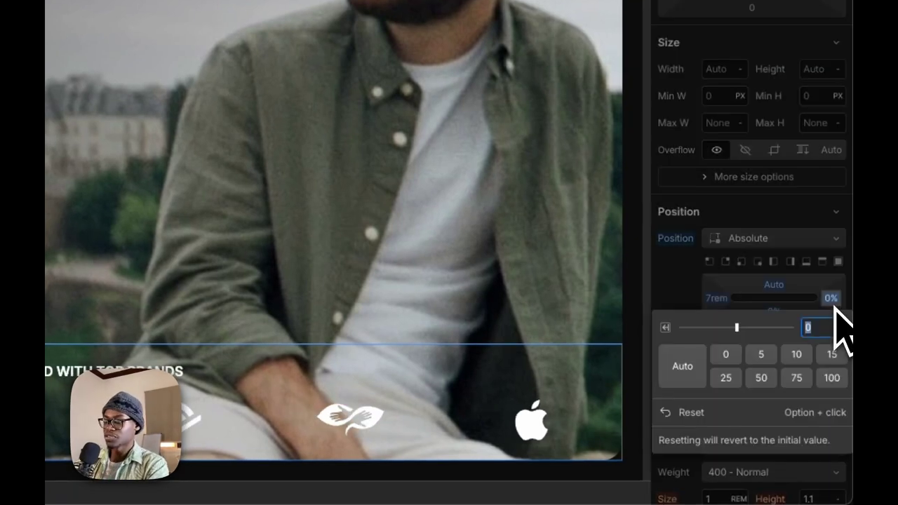
key("Return")
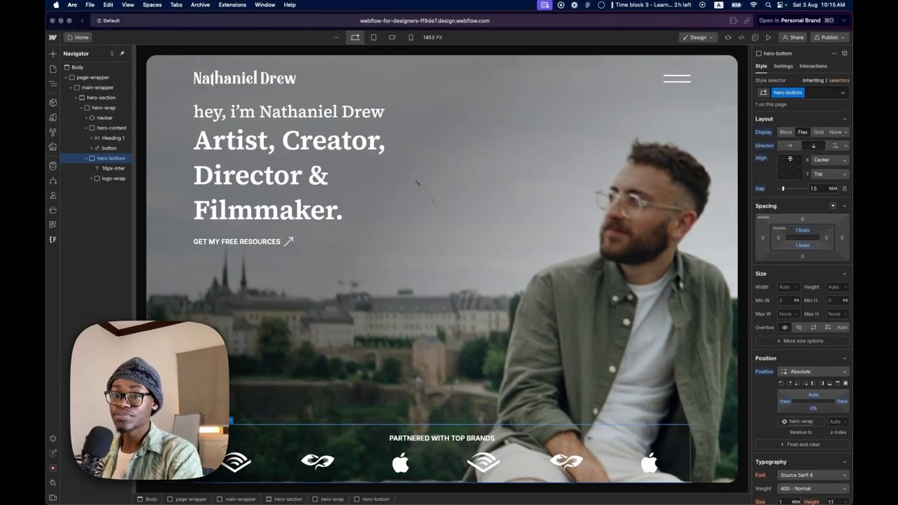
- Set hero-wrap's display to Flex
left_click(105, 107)
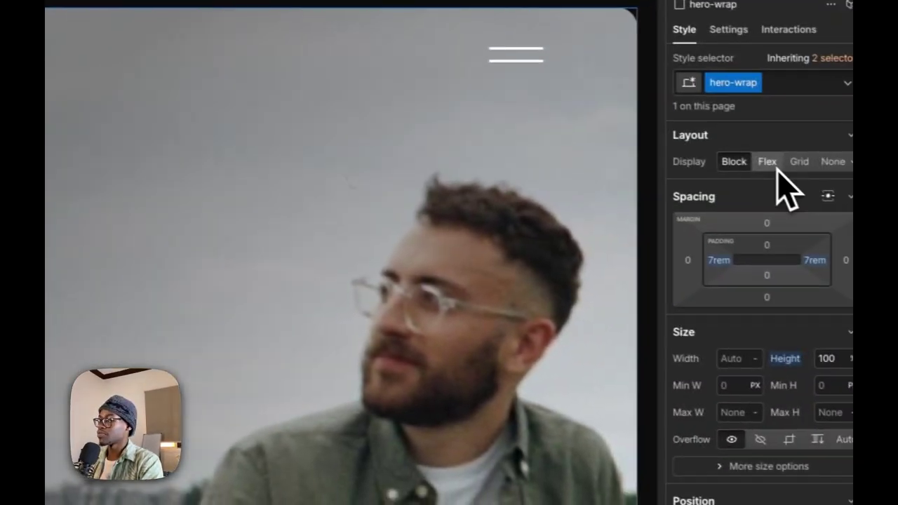
left_click(897, 220)
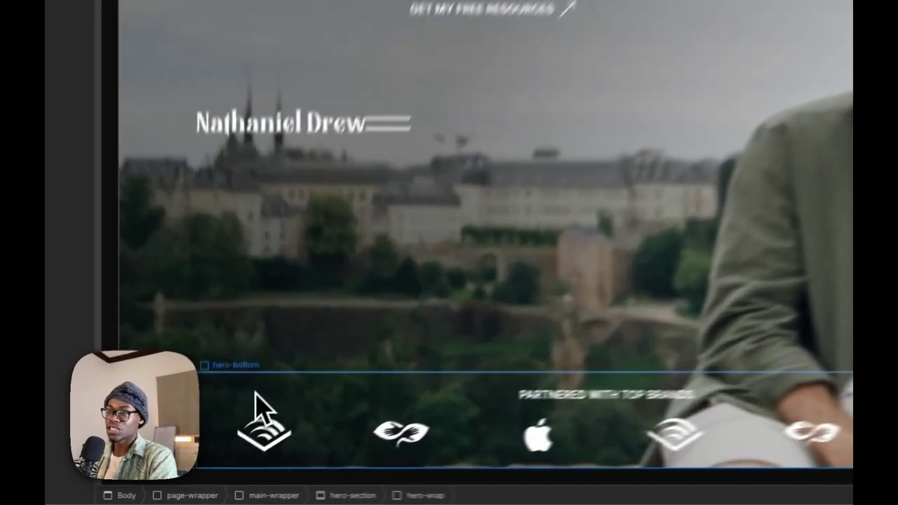
- Try a Relative position for hero-bottom inside hero-wrap instead of Absolute
left_click(229, 439)
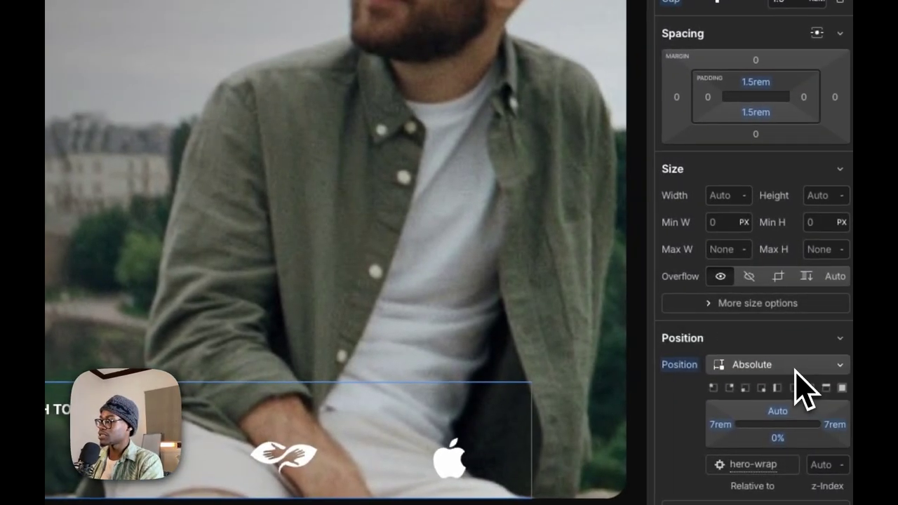
left_click(835, 364)
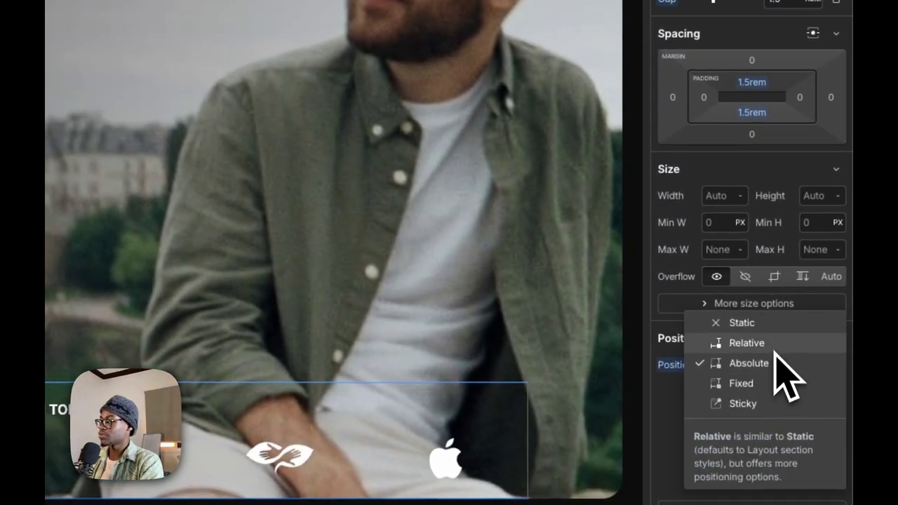
left_click(776, 343)
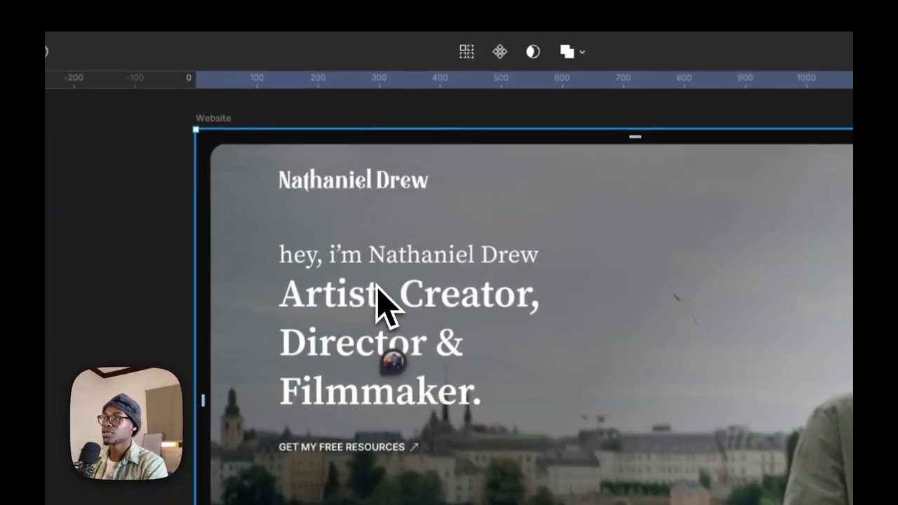
- Check the hero text's placement in Figma, and give hero-wrap a vertical flex direction with a 5rem gap in Webflow
left_click(377, 286)
left_click(373, 294)
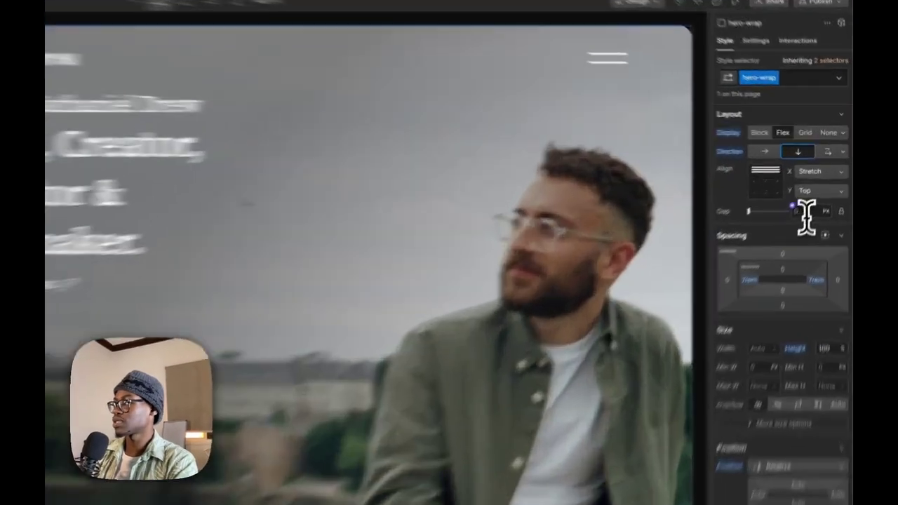
left_click(809, 189)
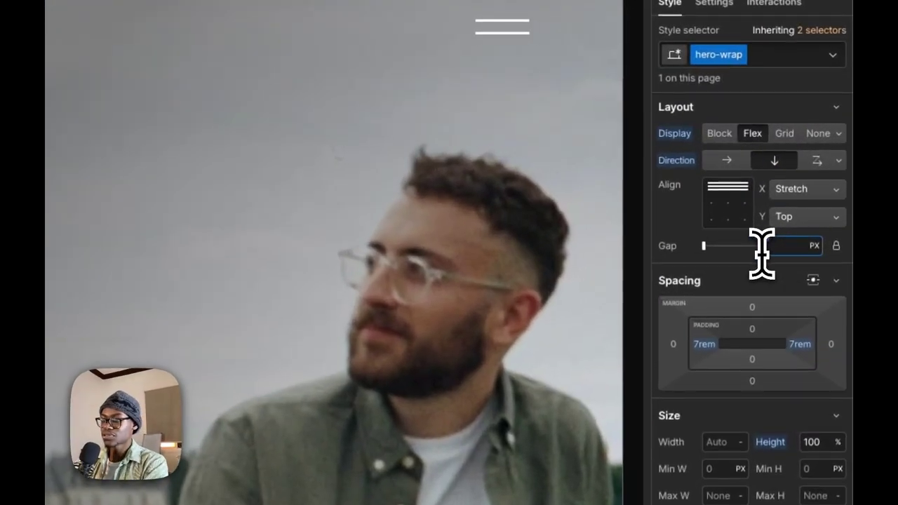
key("BackSpace")
key("BackSpace")
type("4rem")
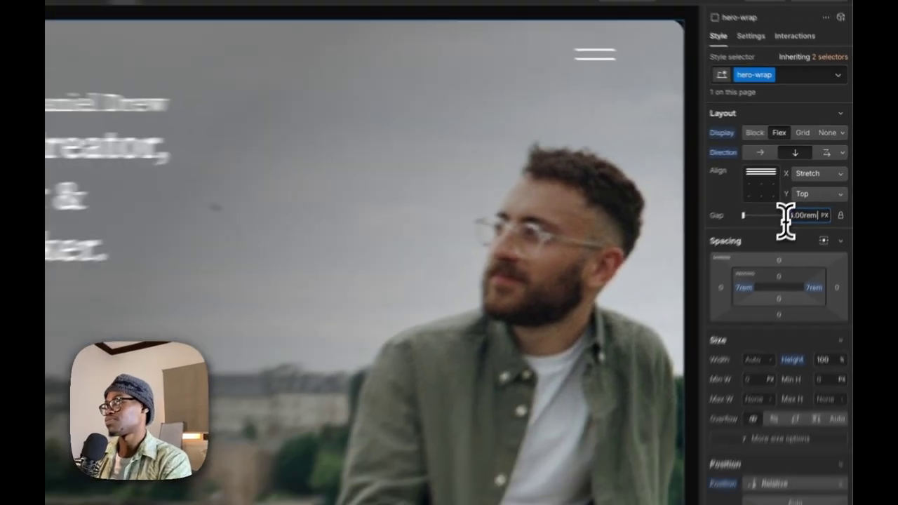
key("Return")
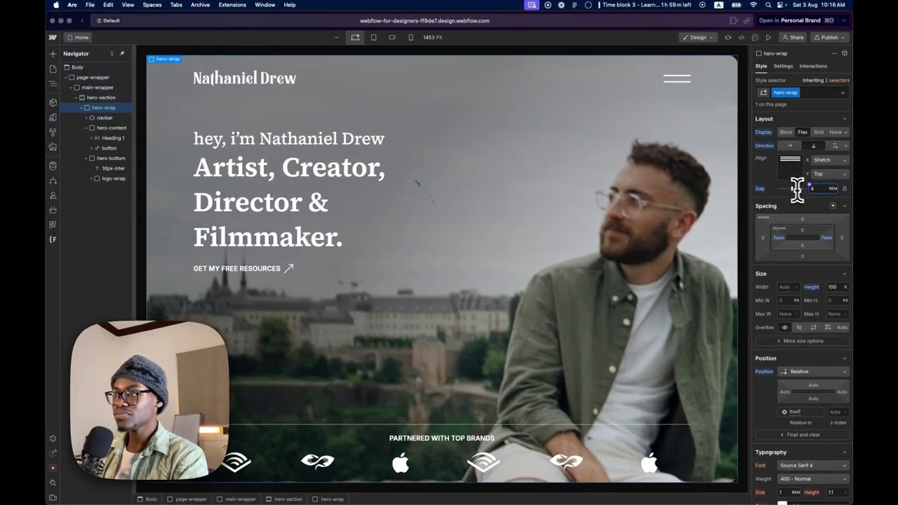
key("Up")
key("Up")
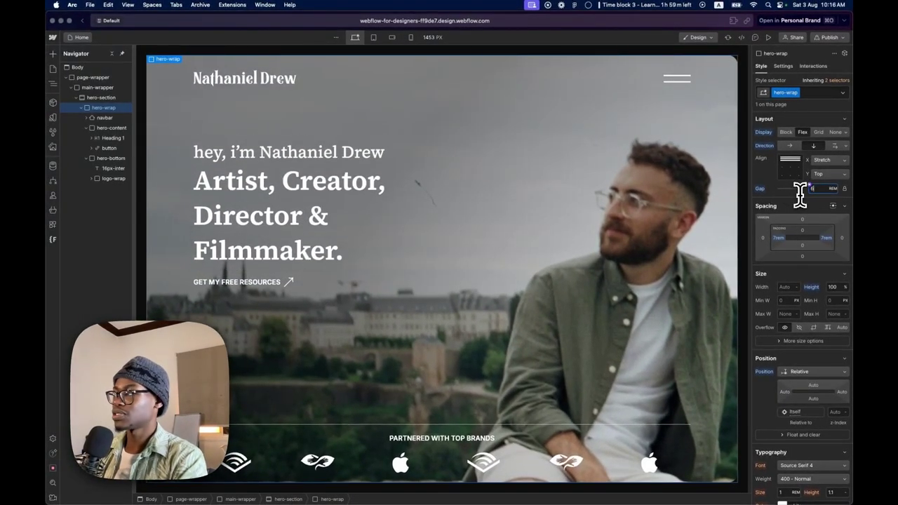
key("Down")
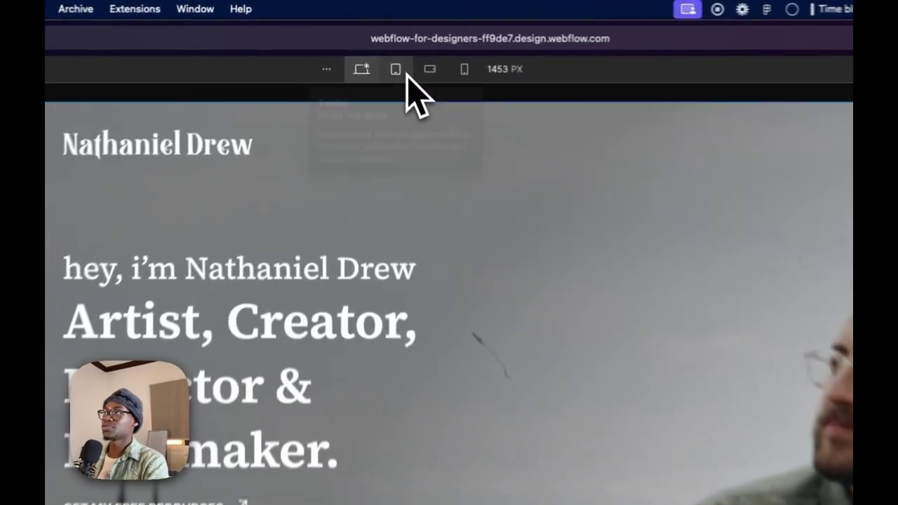
- At the Tablet breakpoint, reduce hero-wrap's left and right padding to about 1.6rem and shrink hero-bottom's left and right offsets
left_click(373, 37)
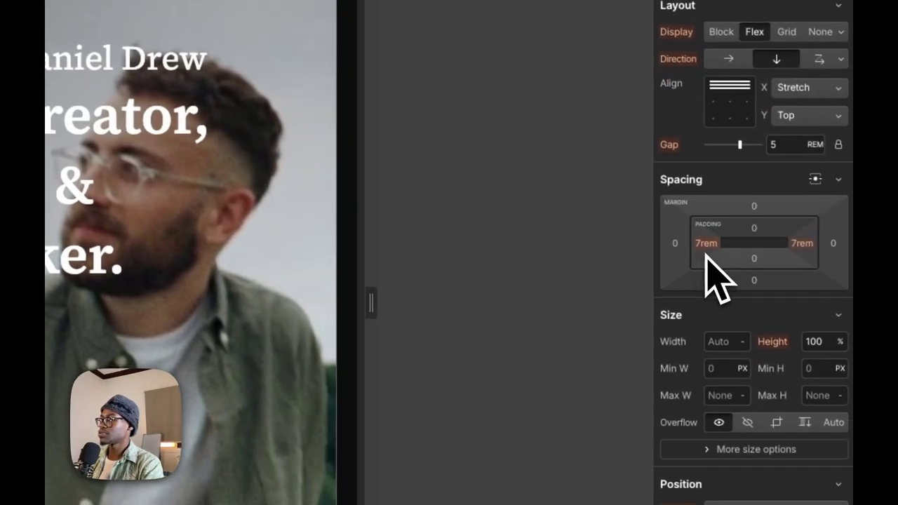
left_click_drag(707, 257, 660, 251)
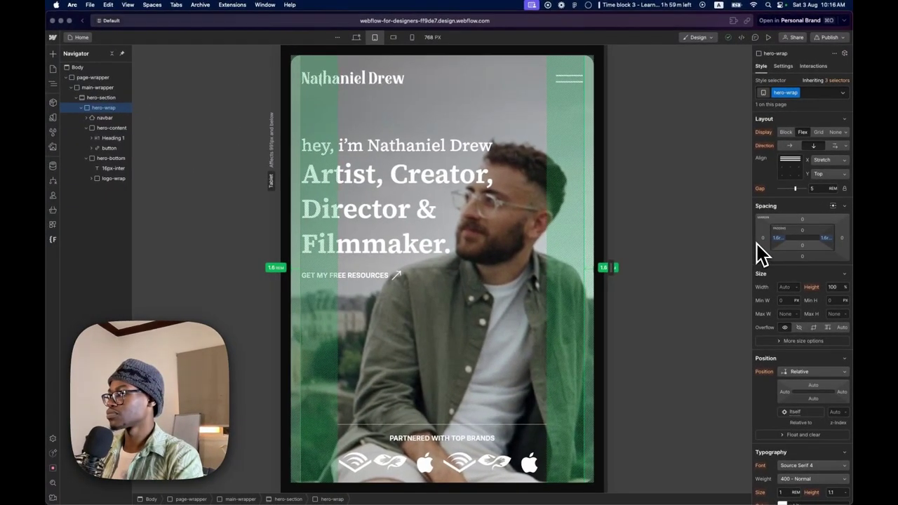
left_click_drag(758, 243, 757, 245)
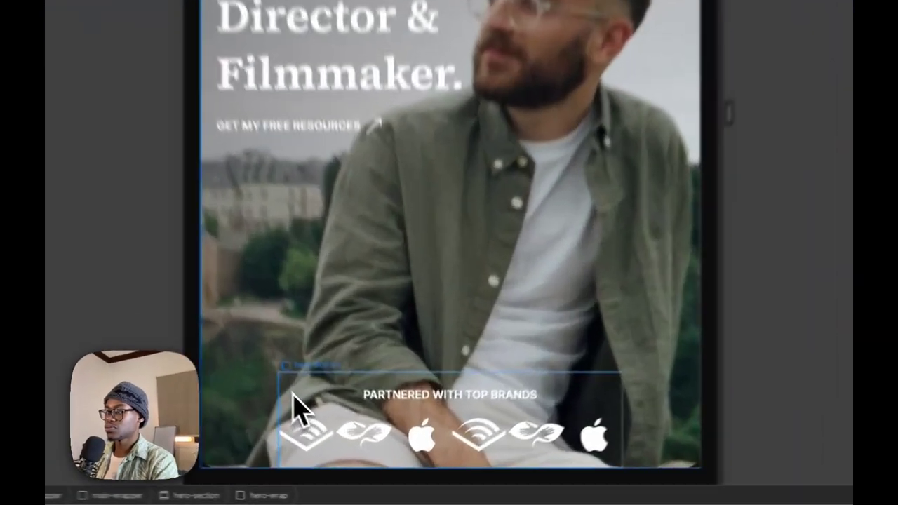
left_click(343, 447)
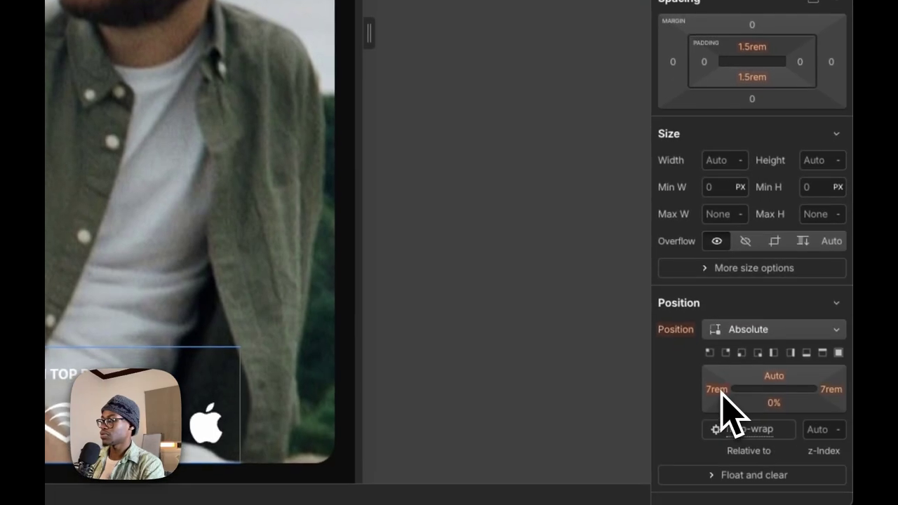
left_click_drag(740, 501, 690, 499)
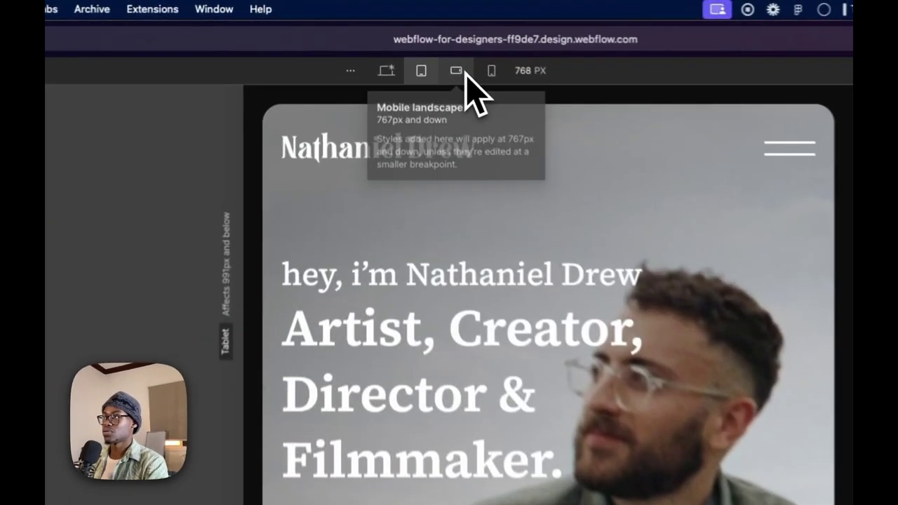
- Remove hero-section's padding at the Tablet breakpoint and square off hero-wrap's rounded corners so the hero fills the page
left_click(393, 37)
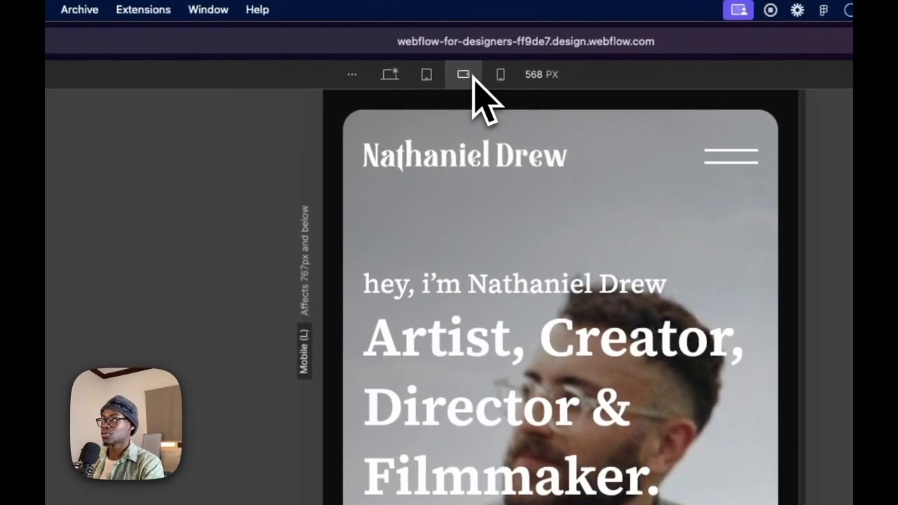
left_click(434, 73)
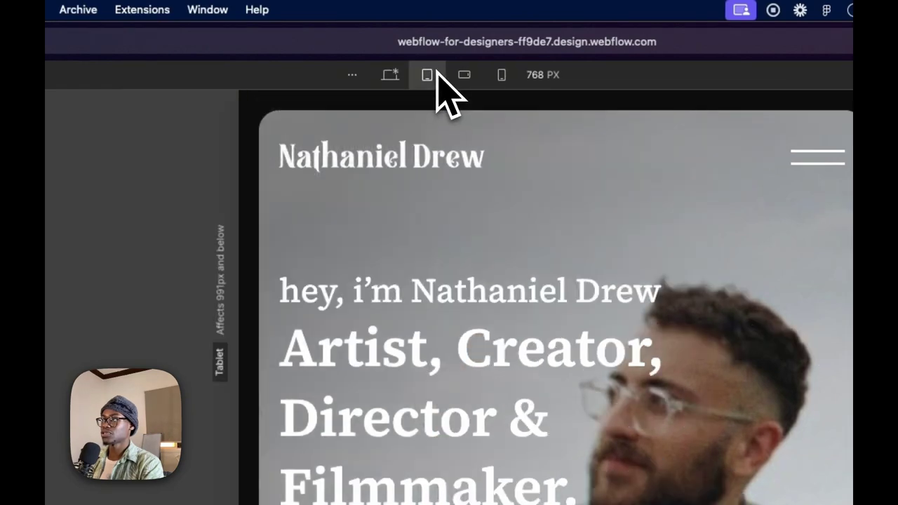
left_click(277, 130)
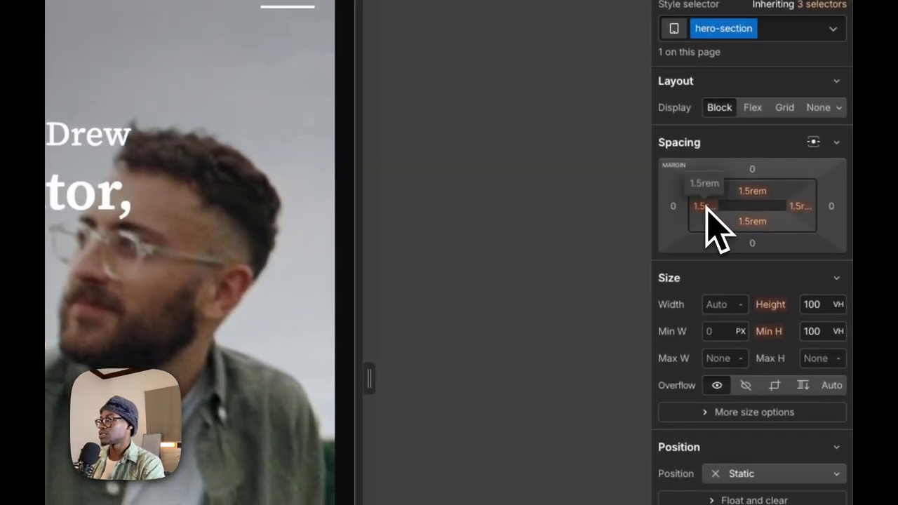
scroll(768, 375, "down", 10)
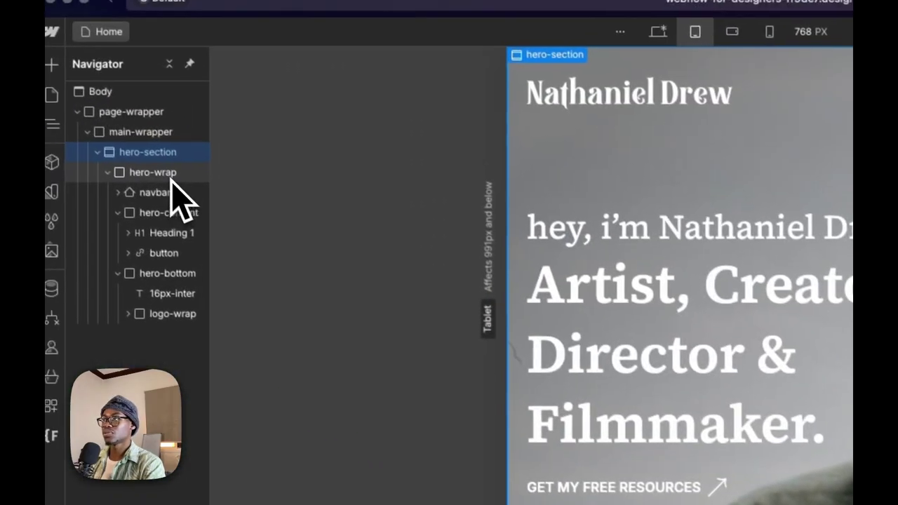
left_click(172, 179)
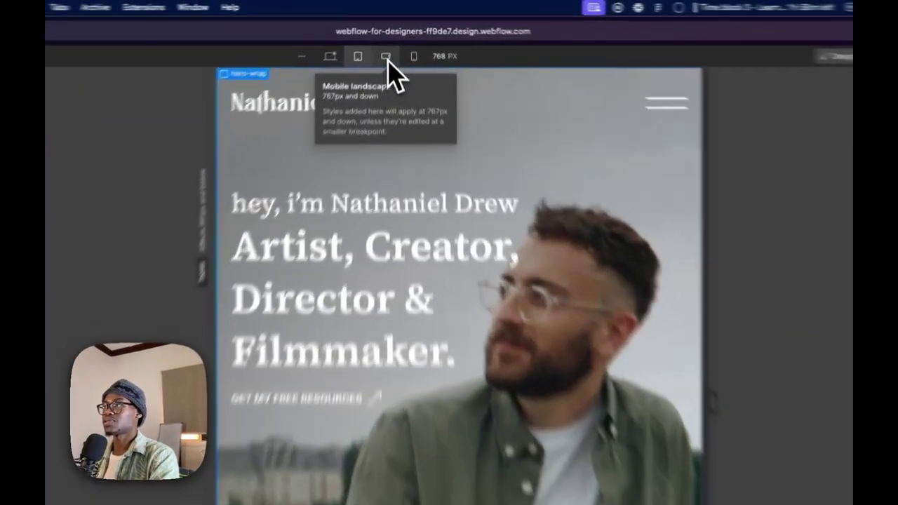
- At the Mobile landscape breakpoint, set the heading's display text to 2rem and lighten its weight to normal
left_click(394, 38)
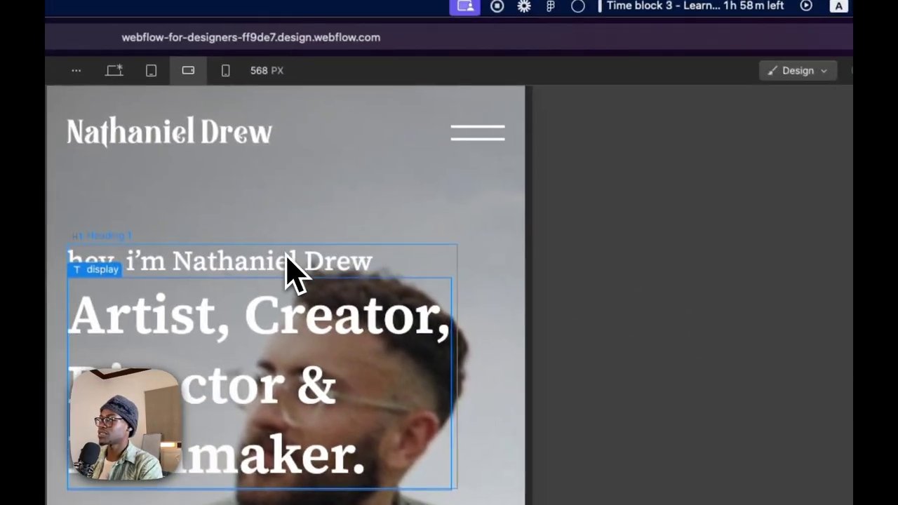
left_click(293, 265)
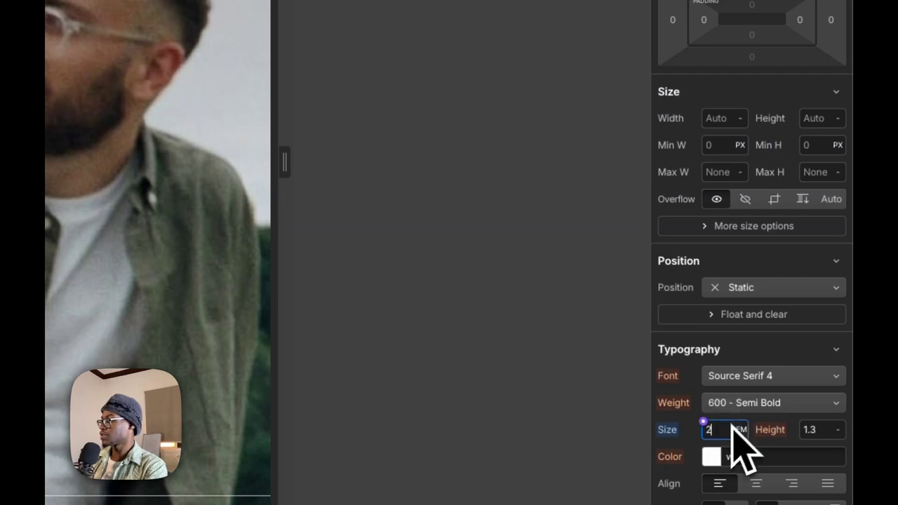
left_click(744, 403)
left_click(739, 361)
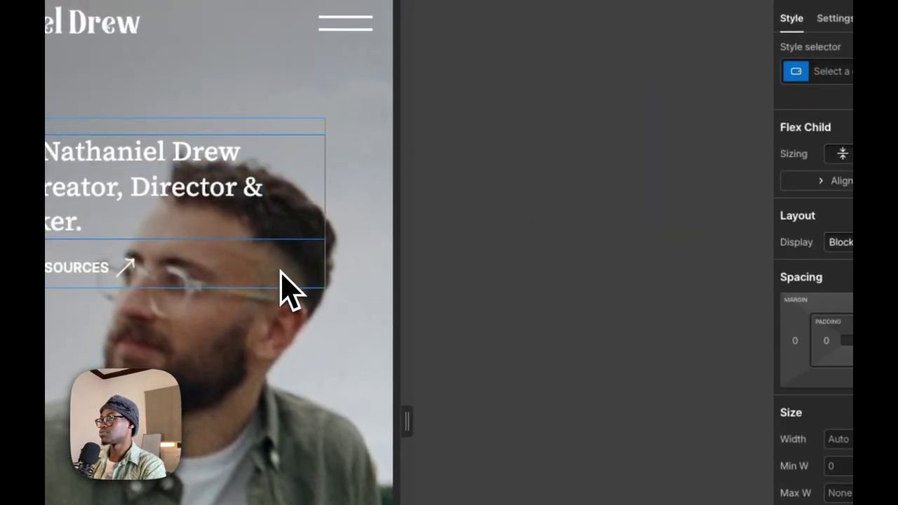
- Check the hero text block in Figma and reduce hero-content's max width at Mobile landscape so the heading wraps after "hey, i'm"
left_click(287, 277)
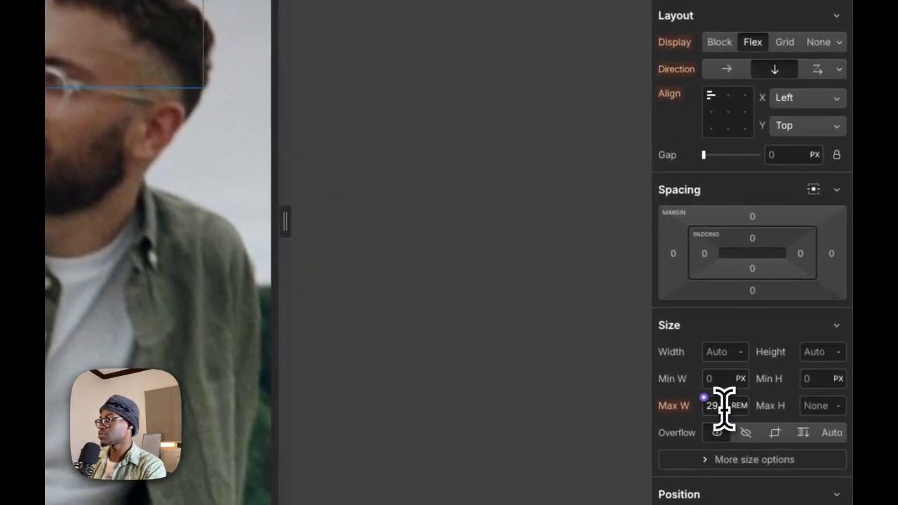
left_click(716, 405)
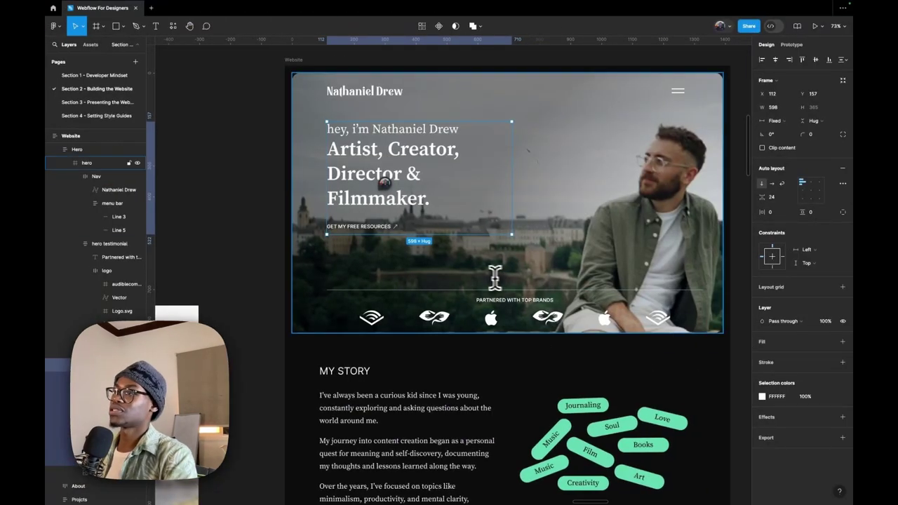
scroll(383, 295, "down", 5)
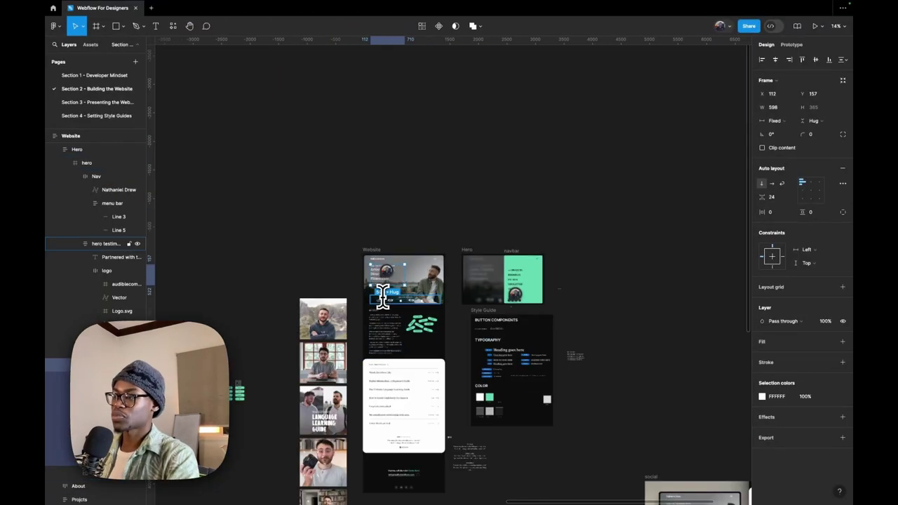
scroll(382, 295, "up", 5)
scroll(344, 411, "up", 2)
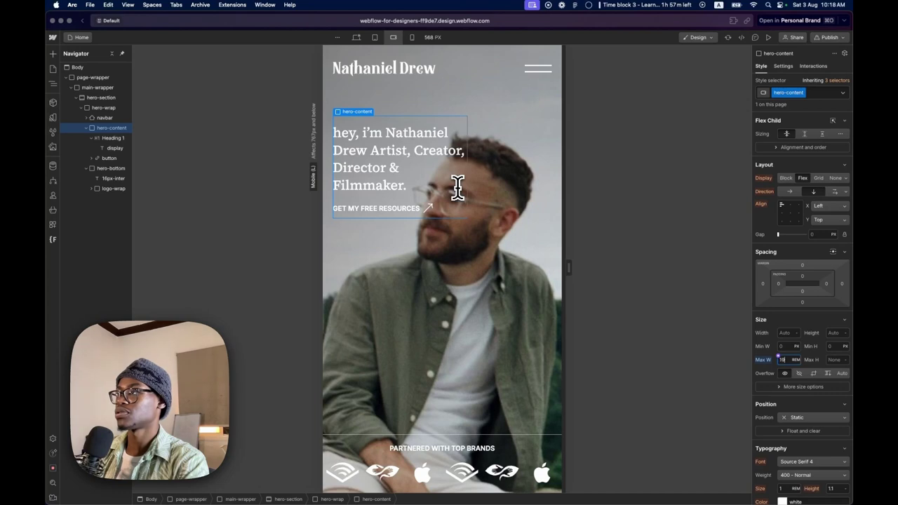
key("Down")
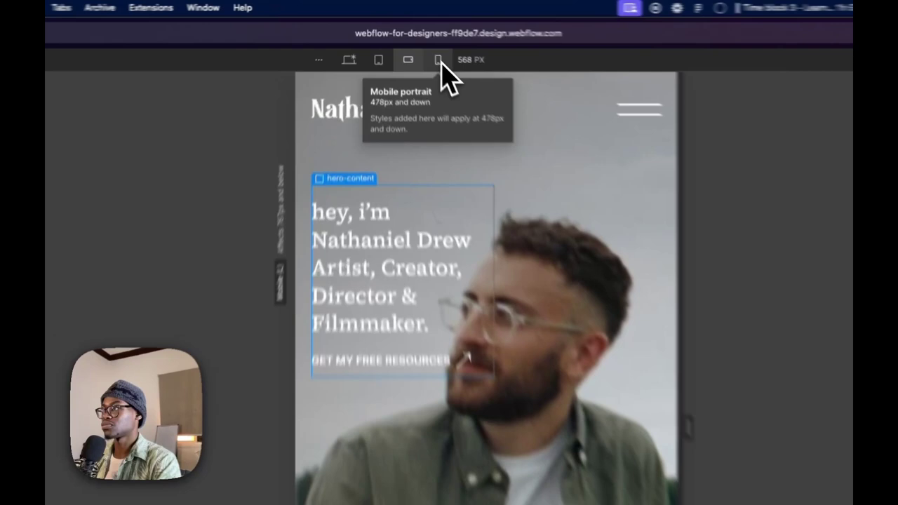
- Resize brand-logo to 10rem wide and 1.5rem high at Mobile landscape, and check the navbar at Mobile portrait
left_click(411, 38)
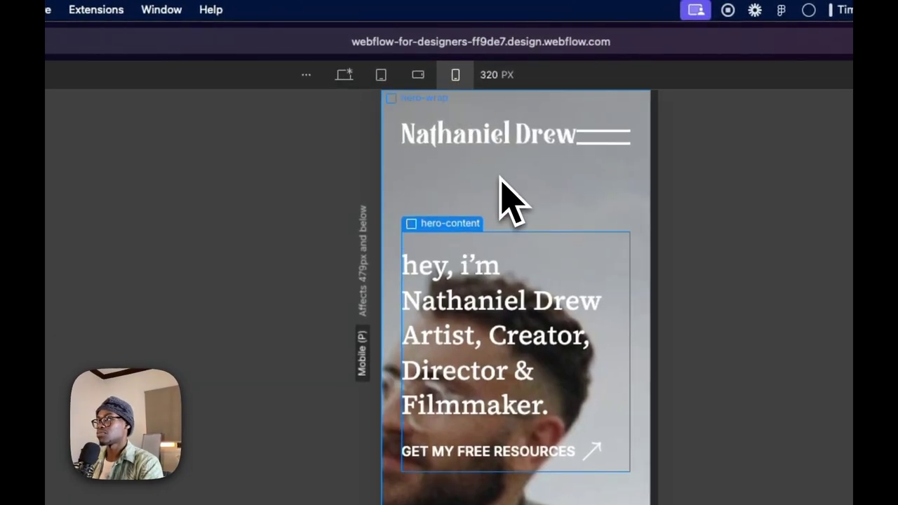
left_click(418, 75)
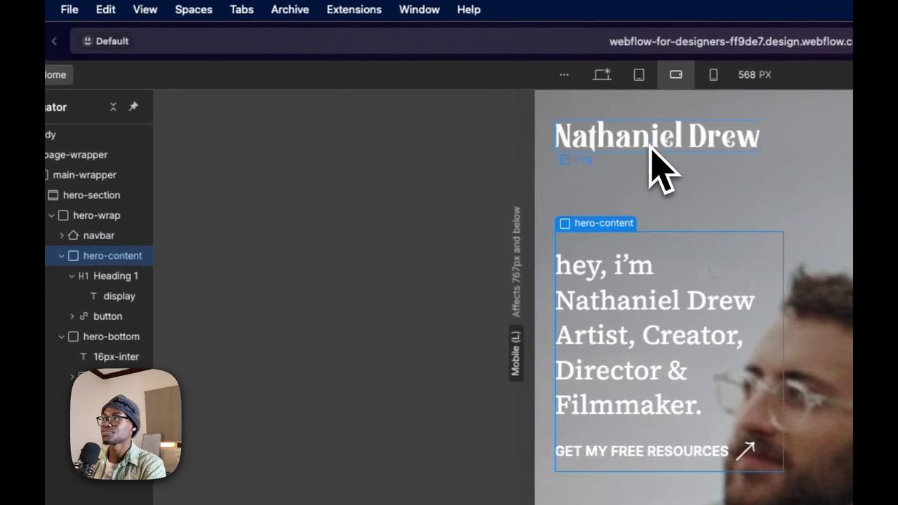
left_click(579, 32)
left_click(137, 256)
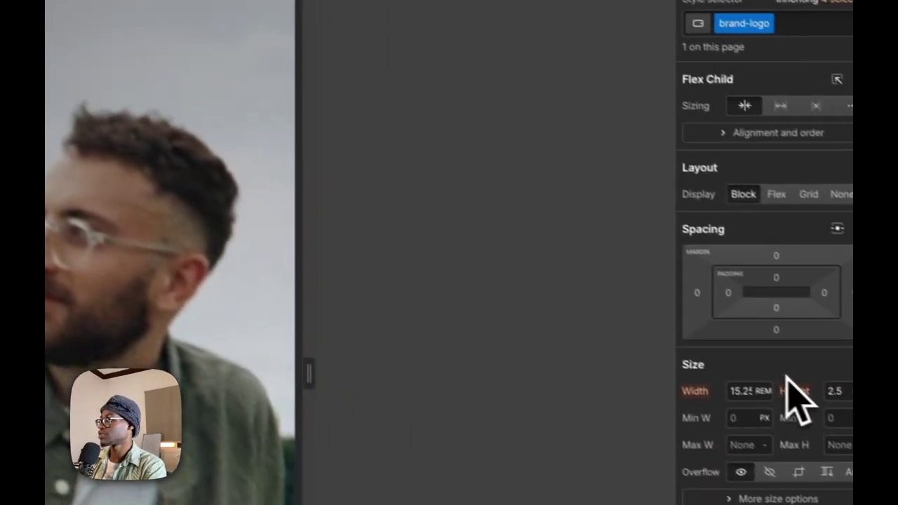
left_click(837, 391)
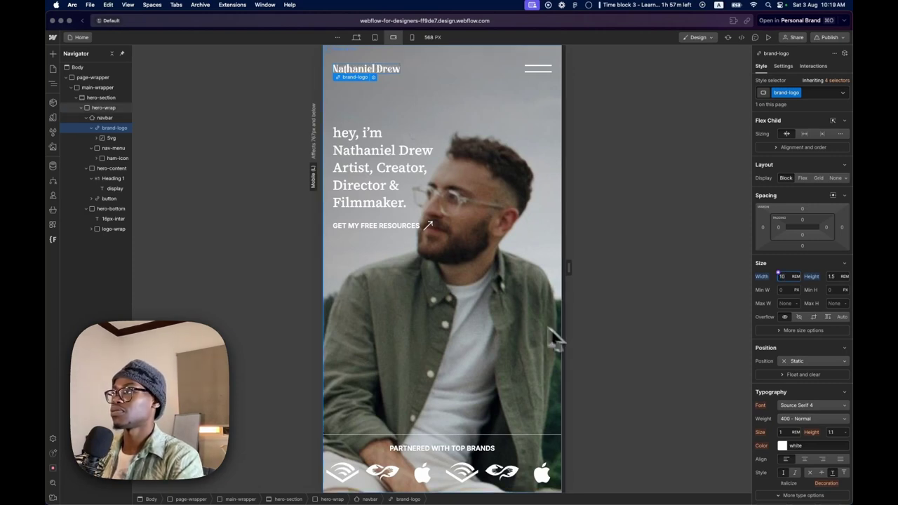
left_click(473, 65)
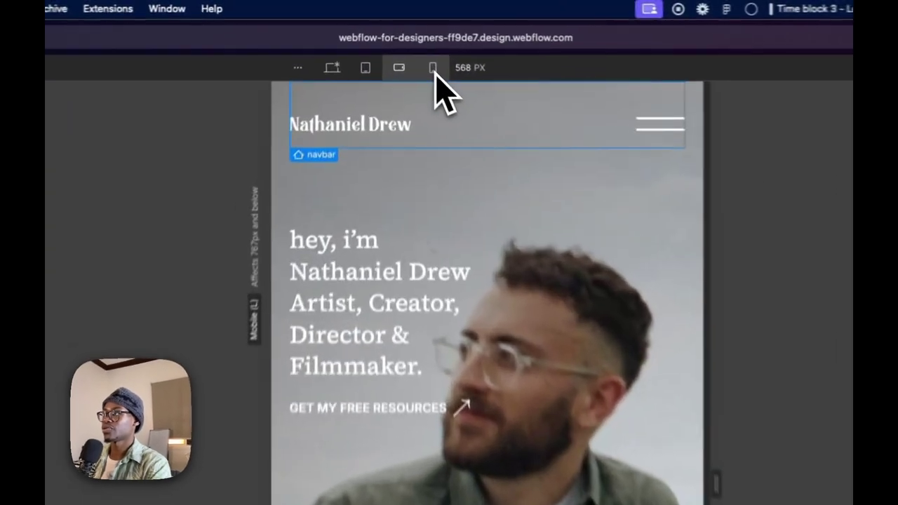
left_click(412, 37)
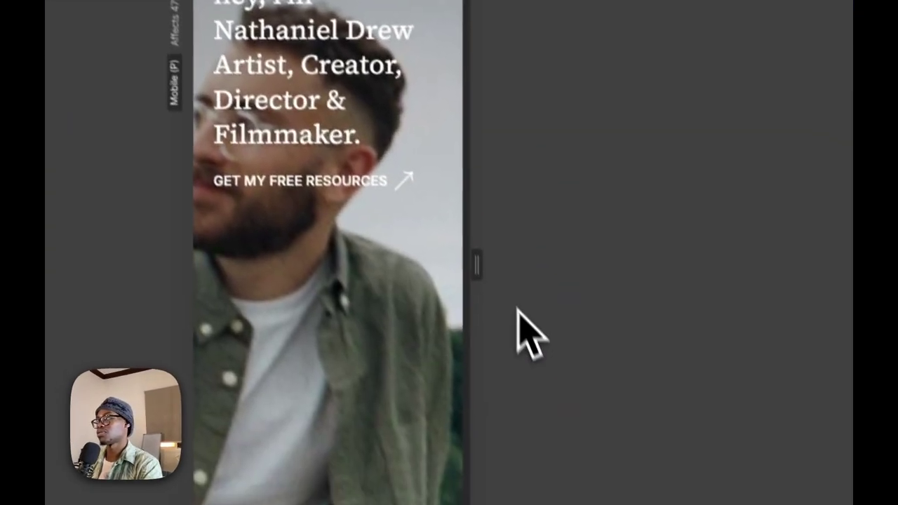
- Check the hero at Mobile portrait up to 479 px wide, and compare its layout at Mobile landscape and Tablet
left_click_drag(456, 235, 562, 253)
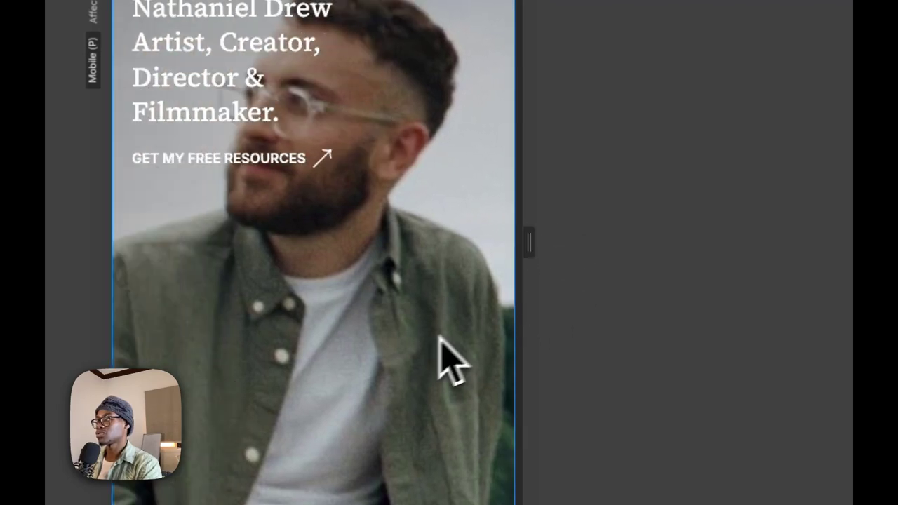
mouse_move(529, 241)
left_mouse_down()
mouse_move(508, 238)
mouse_move(542, 247)
left_mouse_up()
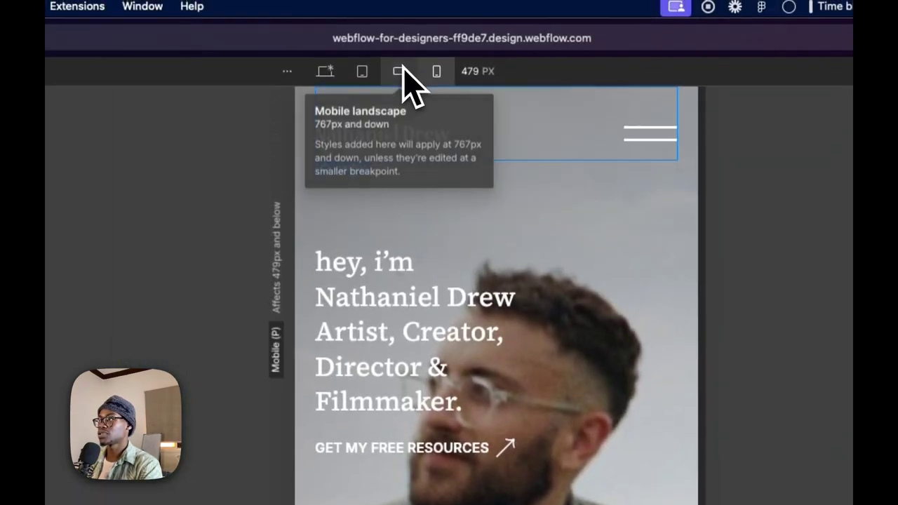
left_click(399, 73)
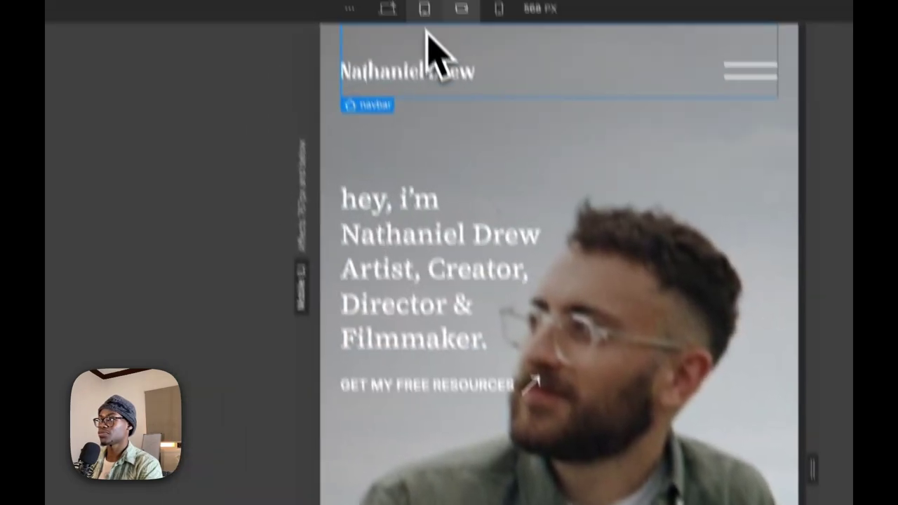
left_click(424, 12)
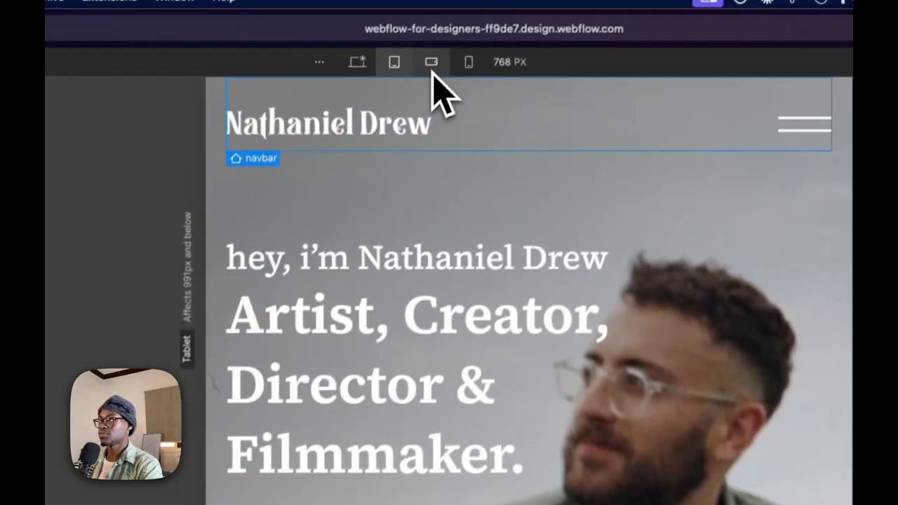
- At Mobile landscape, set logo-wrap's overflow to Scroll and preview the partner logo row at Mobile portrait
left_click(431, 70)
scroll(456, 246, "down", 10)
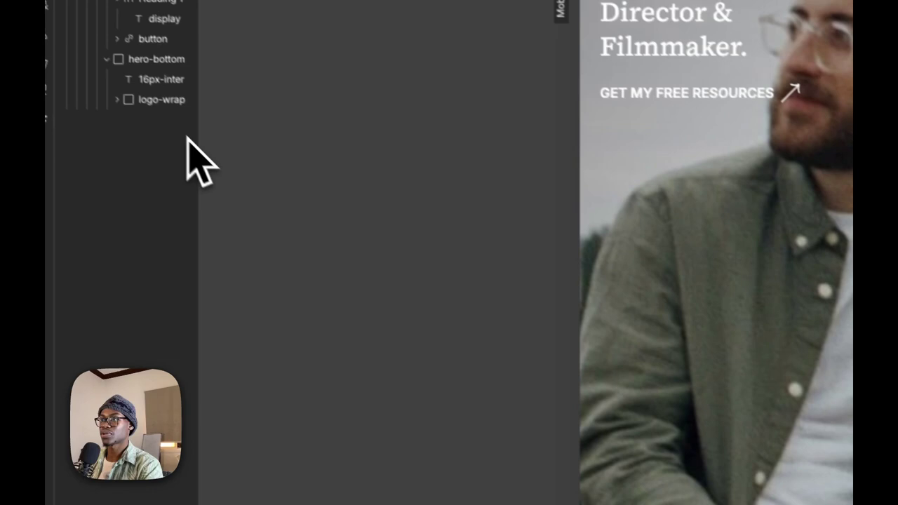
left_click(194, 123)
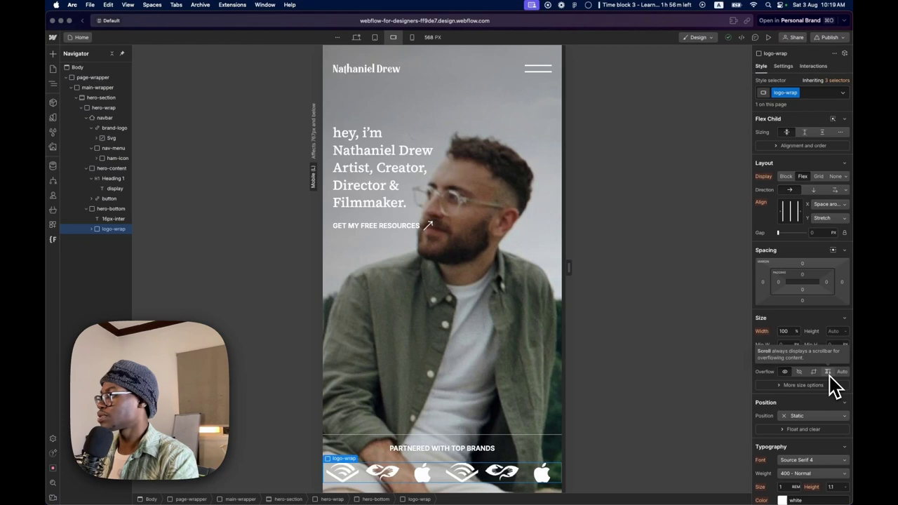
left_click(829, 372)
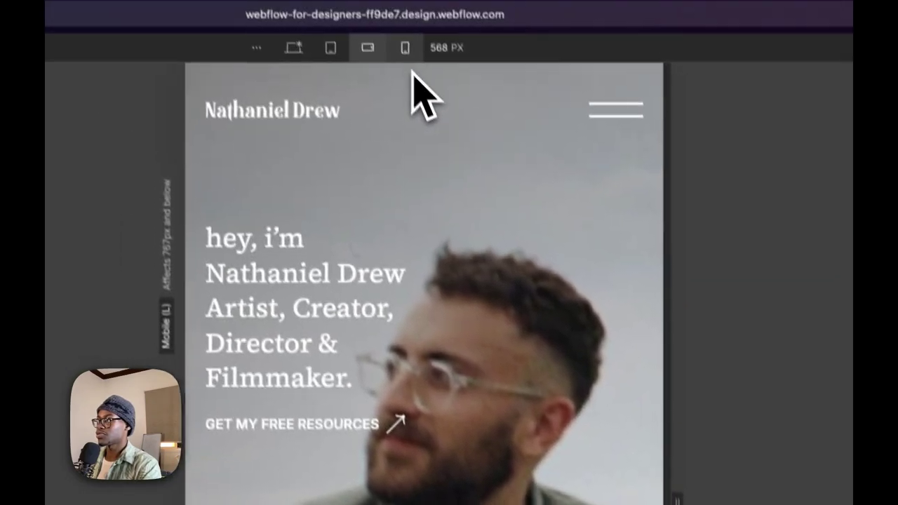
left_click(415, 74)
scroll(382, 421, "down", 10)
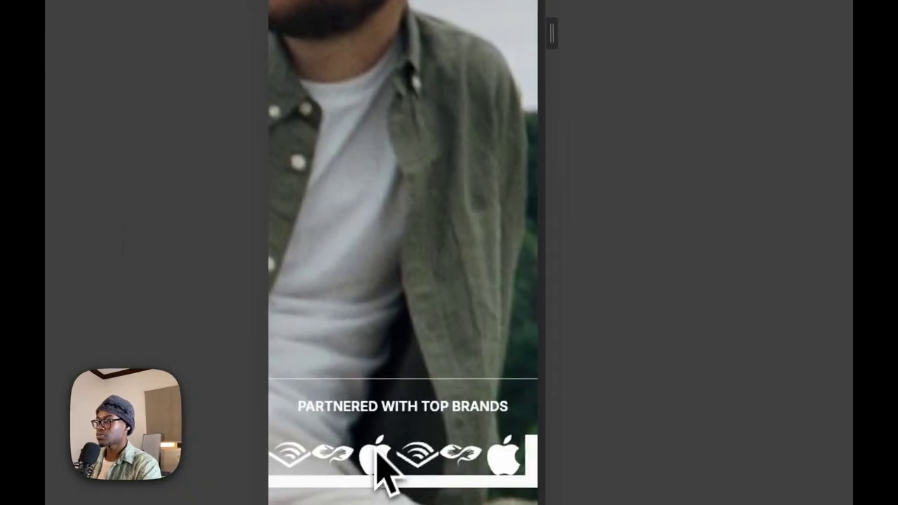
scroll(381, 471, "up", 10)
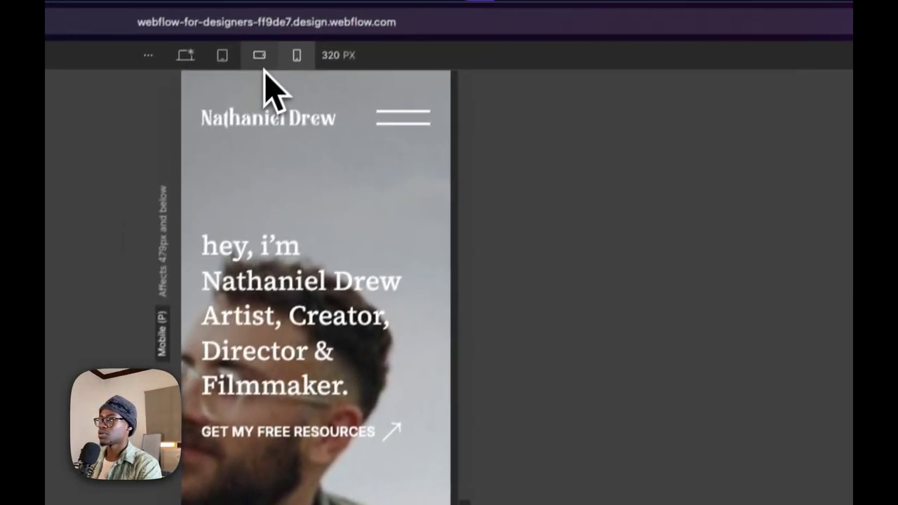
left_click(261, 62)
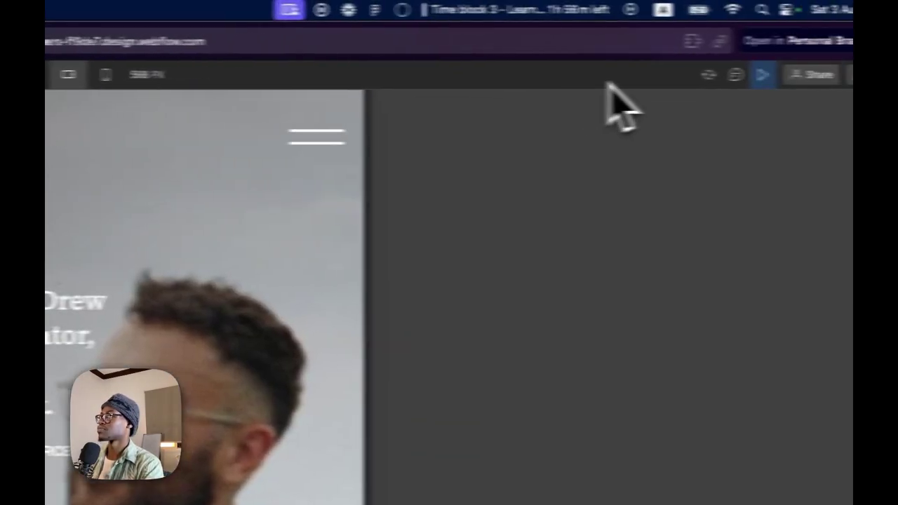
- Try Auto overflow on logo-wrap at Mobile landscape, previewing it at Mobile portrait, and switch back to Scroll
left_click(685, 74)
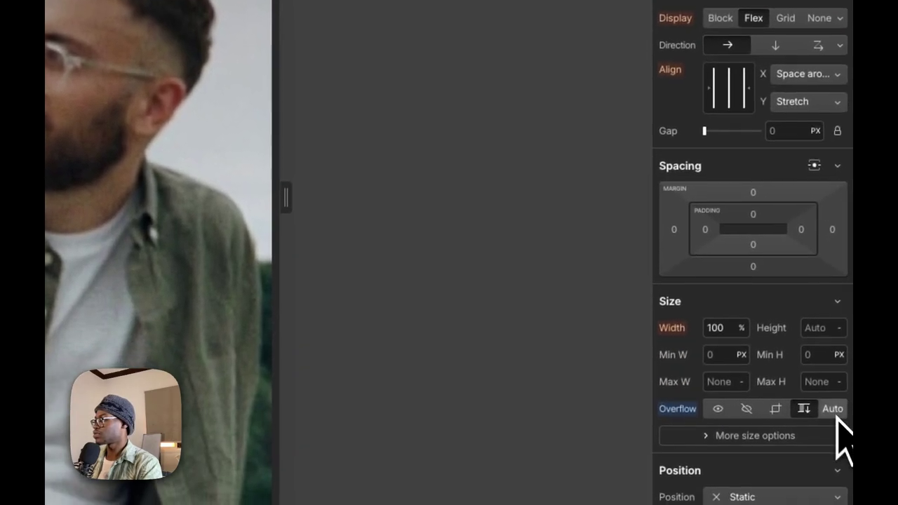
left_click(833, 410)
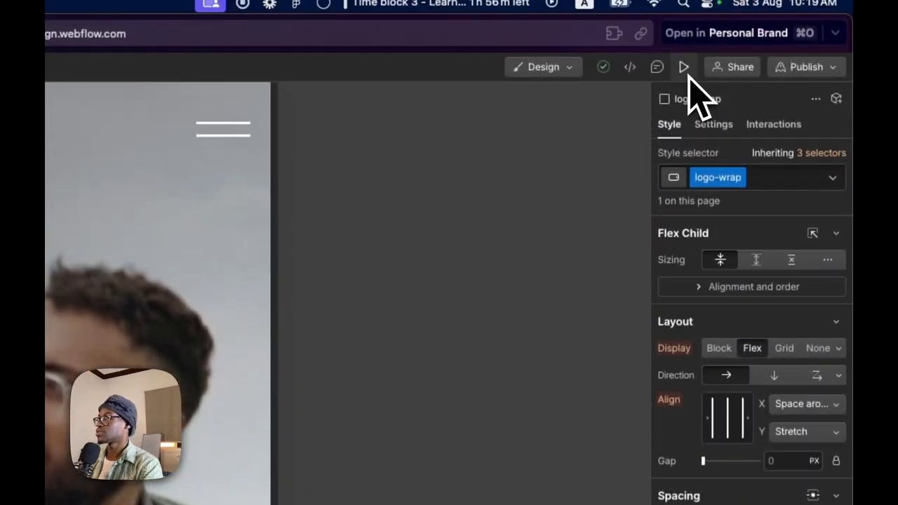
left_click(684, 0)
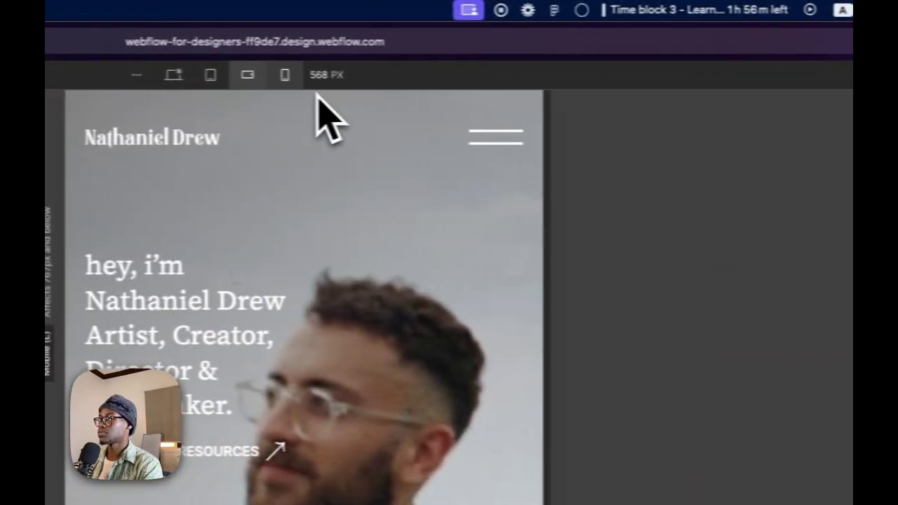
left_click(285, 75)
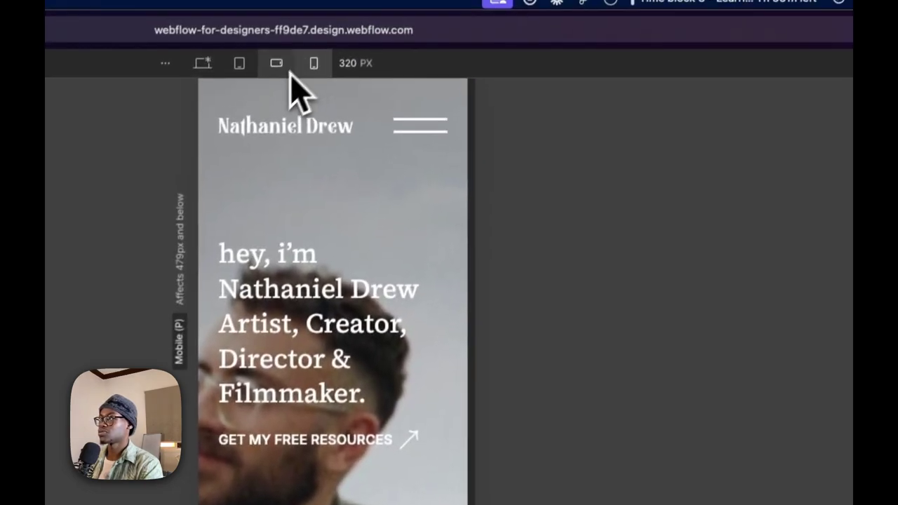
left_click(274, 62)
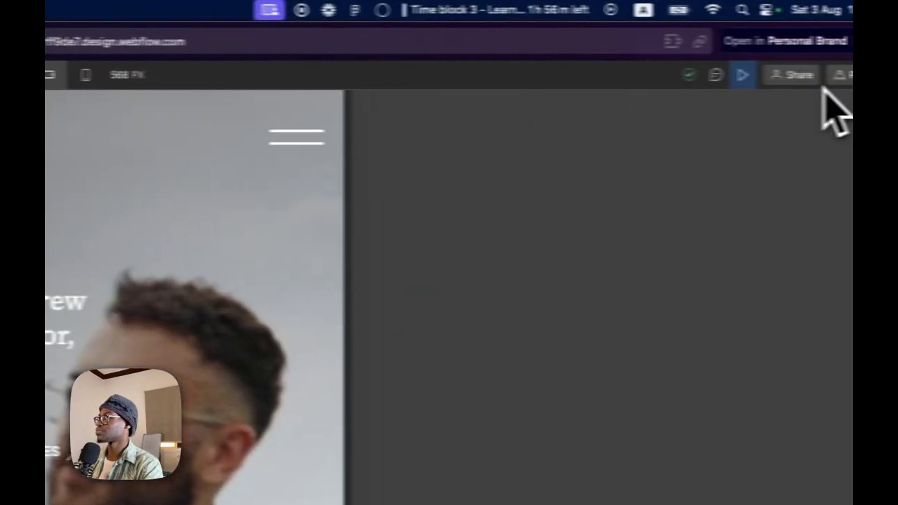
left_click(742, 74)
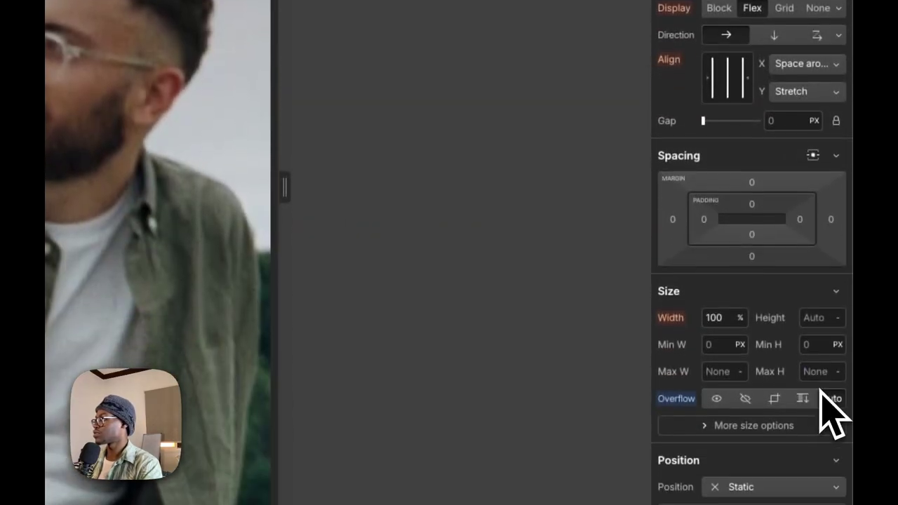
left_click(811, 394)
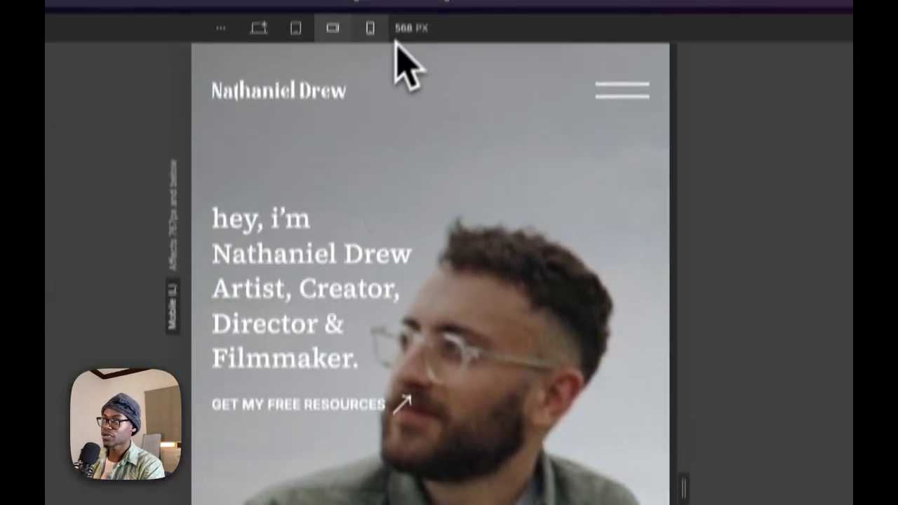
- Widen the Mobile portrait canvas to 479 px to check the hero, and return to Mobile landscape
left_click(370, 28)
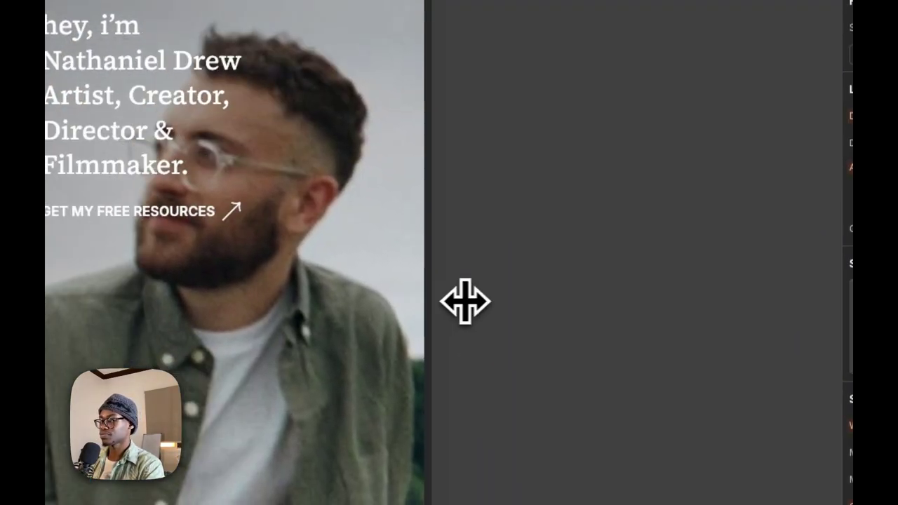
left_click_drag(465, 302, 596, 354)
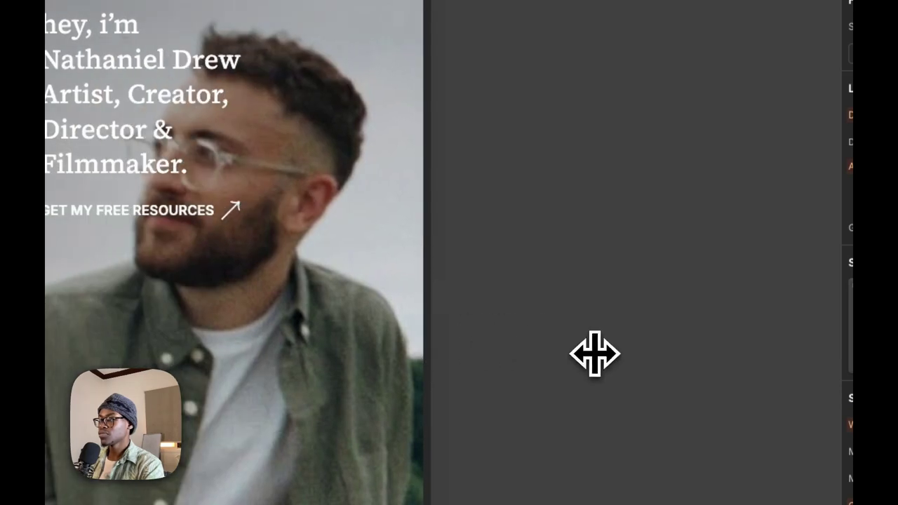
left_click_drag(533, 360, 546, 422)
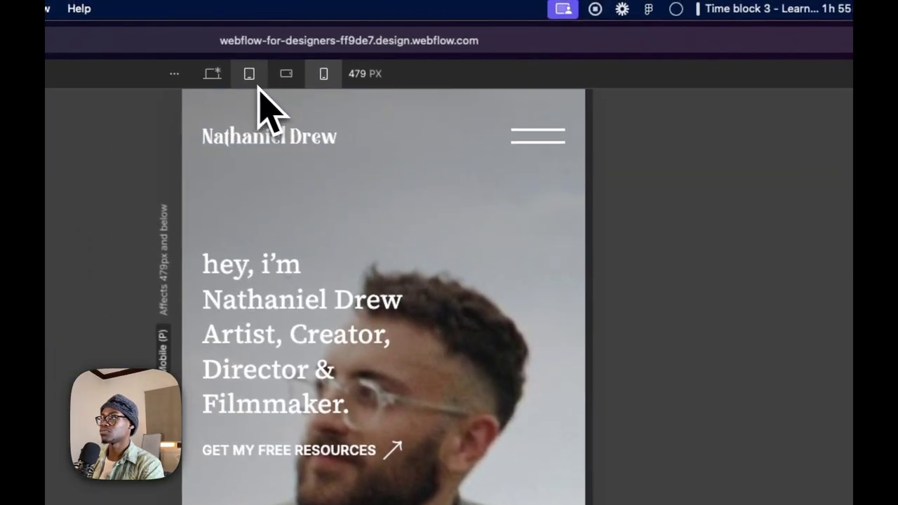
left_click(287, 74)
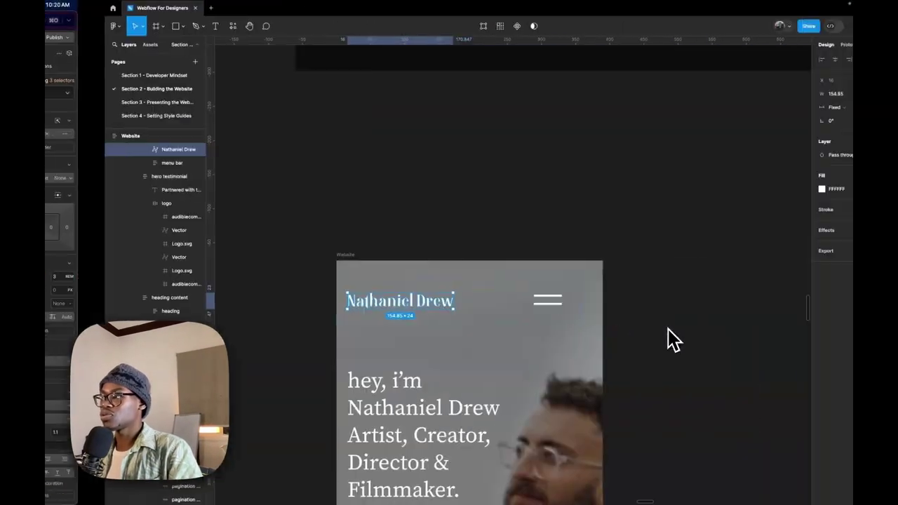
- Inspect a partner logo in the Figma mobile design, and open the logo's minimum width for editing in Webflow
scroll(538, 334, "right", 2)
scroll(417, 290, "down", 6)
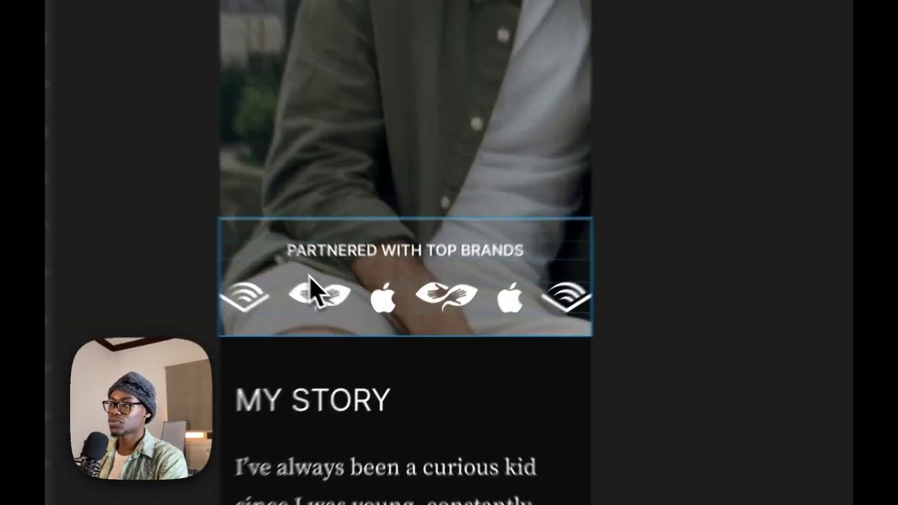
left_click(344, 311)
left_click(344, 312)
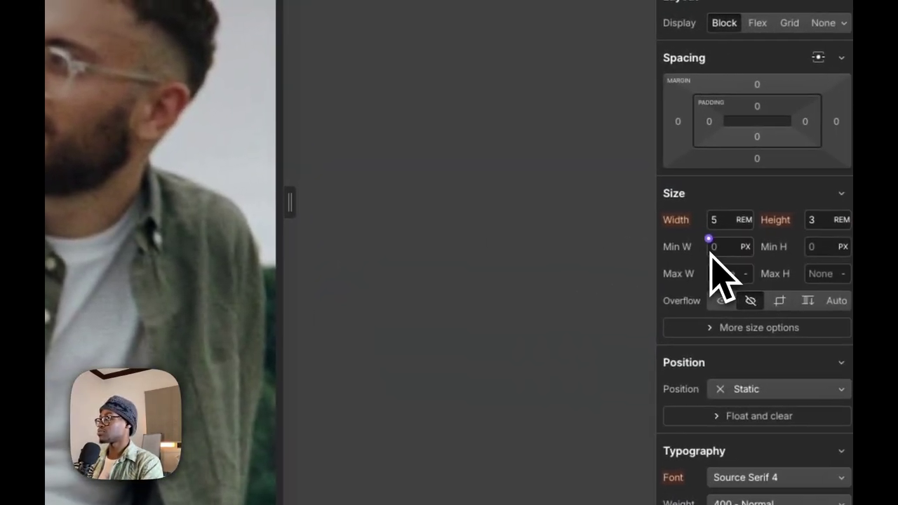
left_click(719, 247)
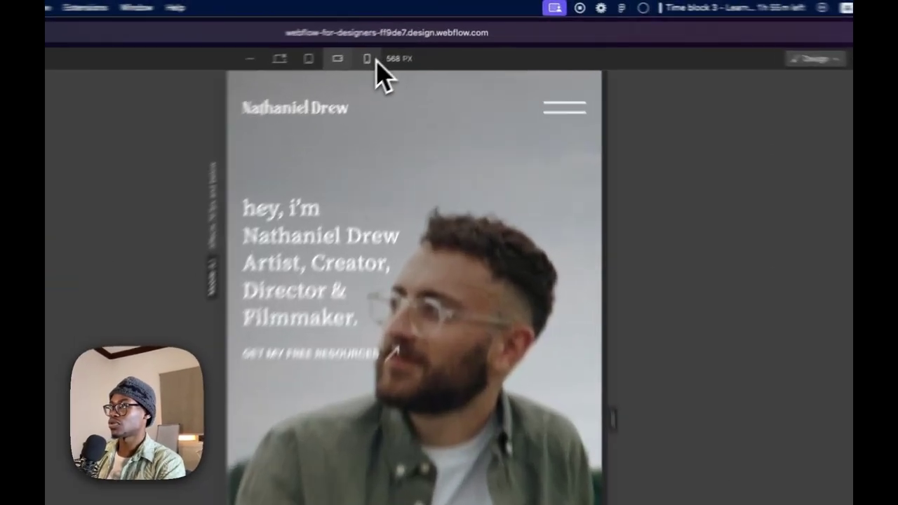
- Check how the heading and button wrap at Mobile portrait by narrowing and widening the canvas
left_click(412, 37)
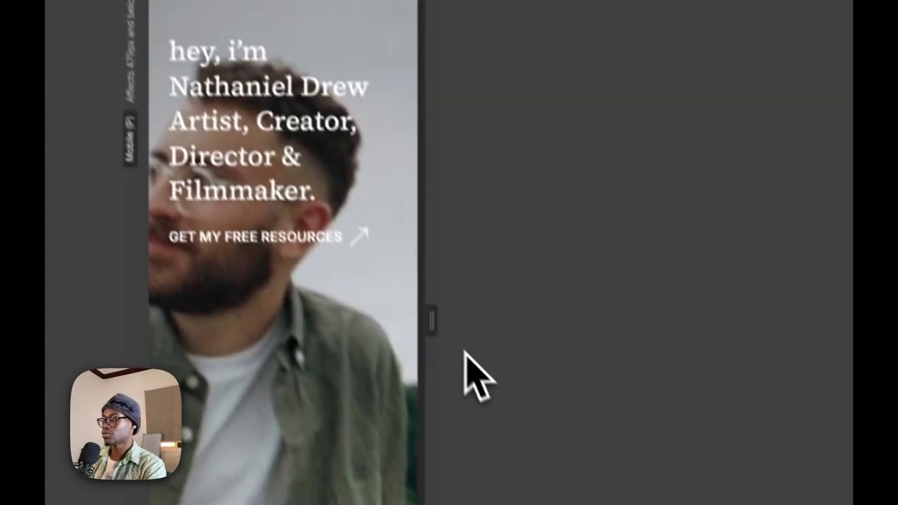
left_click_drag(416, 287, 370, 290)
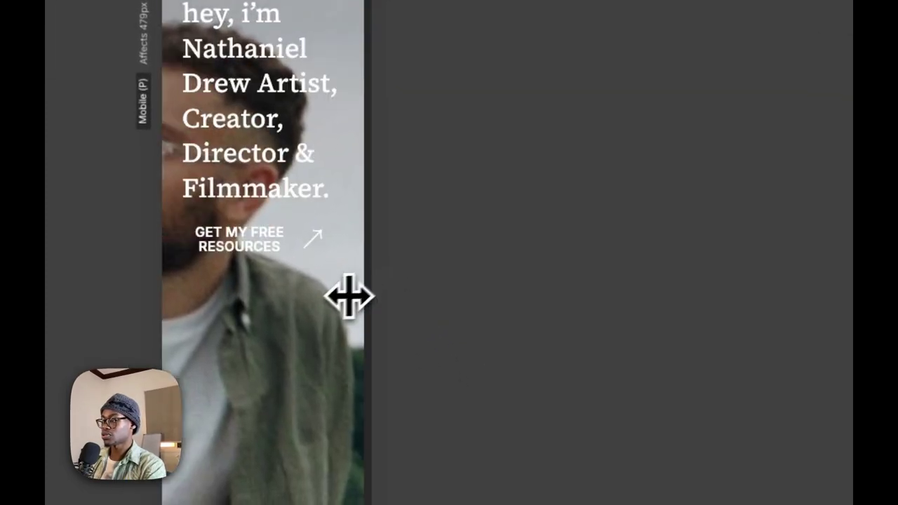
left_click_drag(328, 309, 568, 308)
left_click_drag(480, 318, 578, 330)
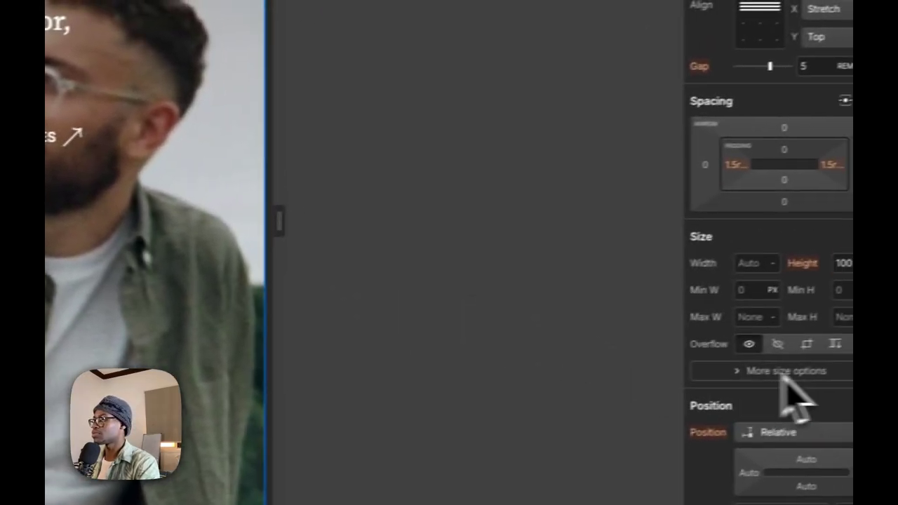
- At Mobile landscape, set the left position of hero-wrap's background image to 90%, keeping Cover size
scroll(781, 376, "down", 10)
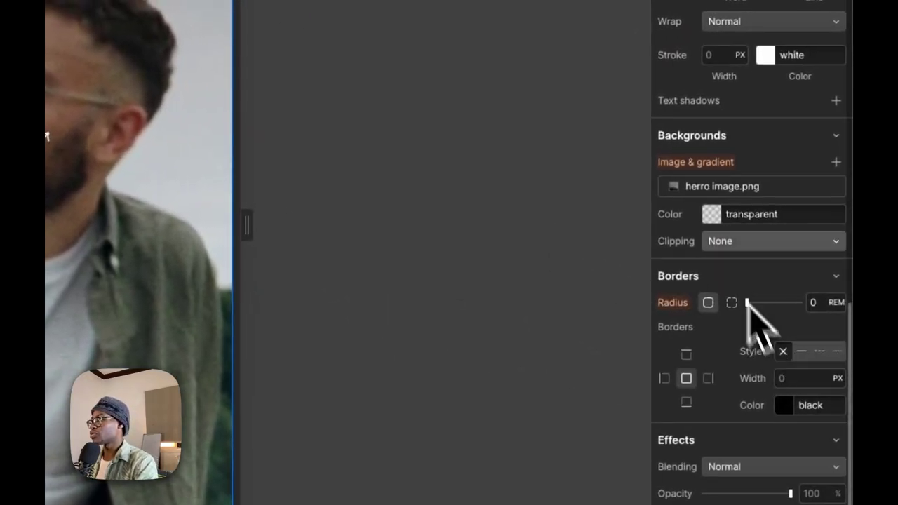
left_click(697, 187)
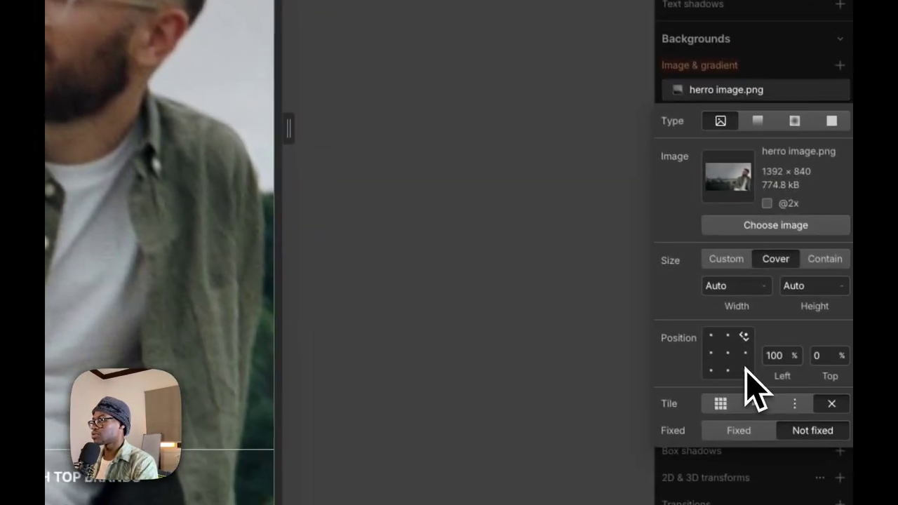
left_click(742, 364)
left_click(742, 345)
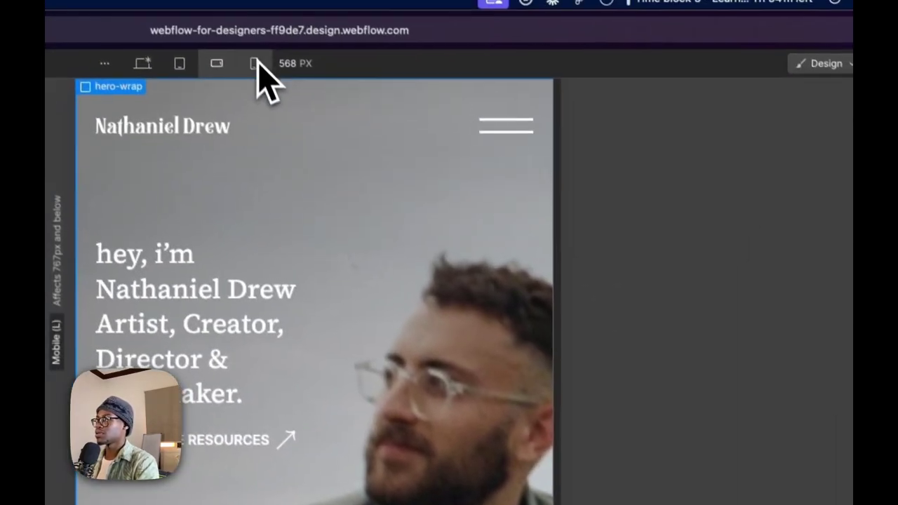
- At Mobile portrait, set the canvas width to 390 px, reduce the background image's left position, and return to the desktop breakpoint
left_click(259, 63)
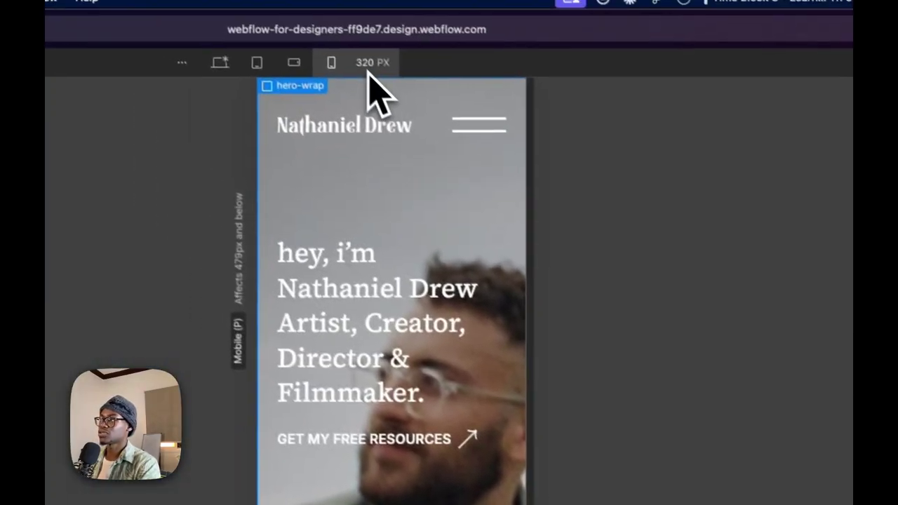
left_click(381, 81)
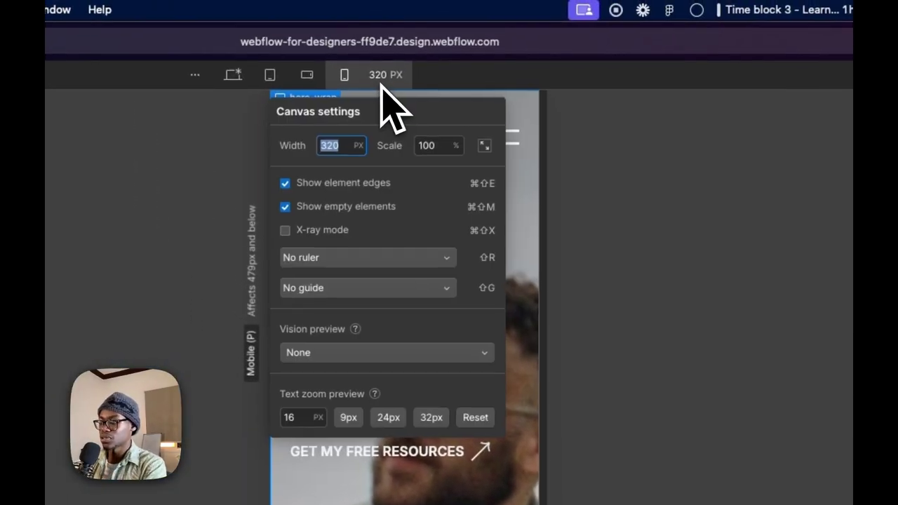
key("Return")
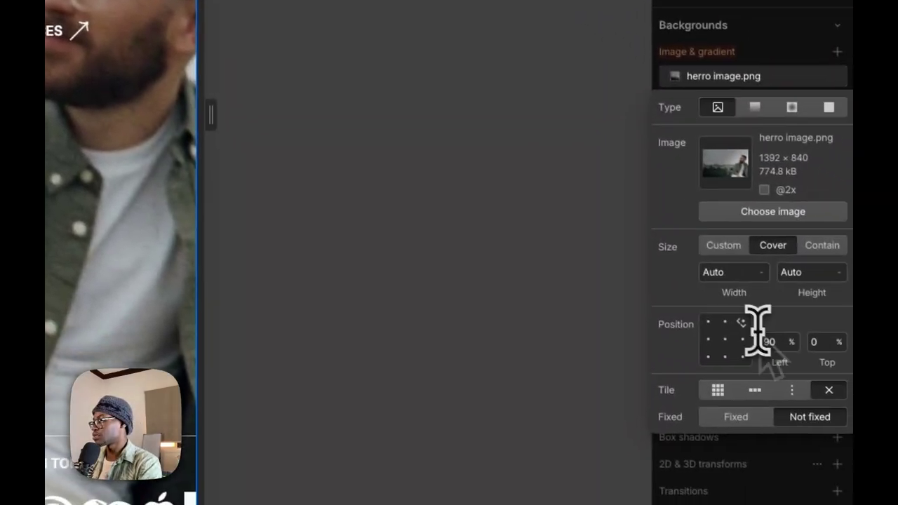
left_click(775, 341)
type("50")
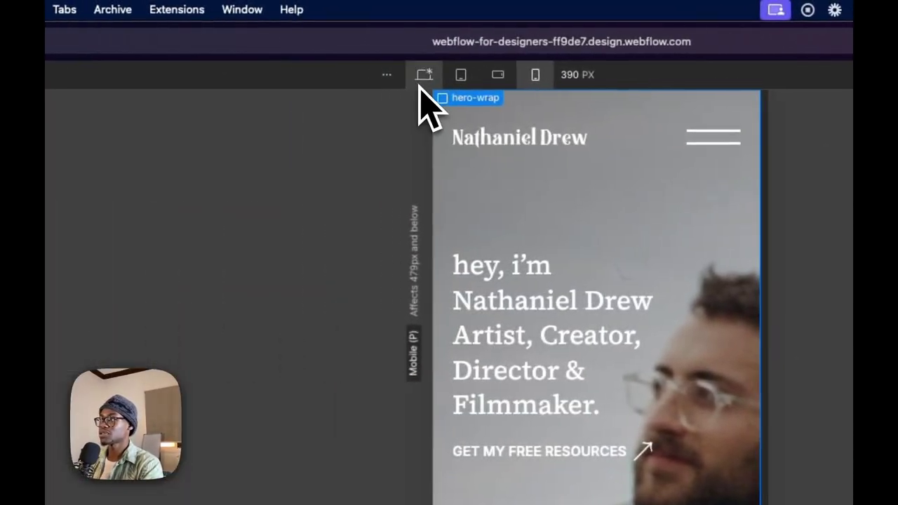
left_click(424, 75)
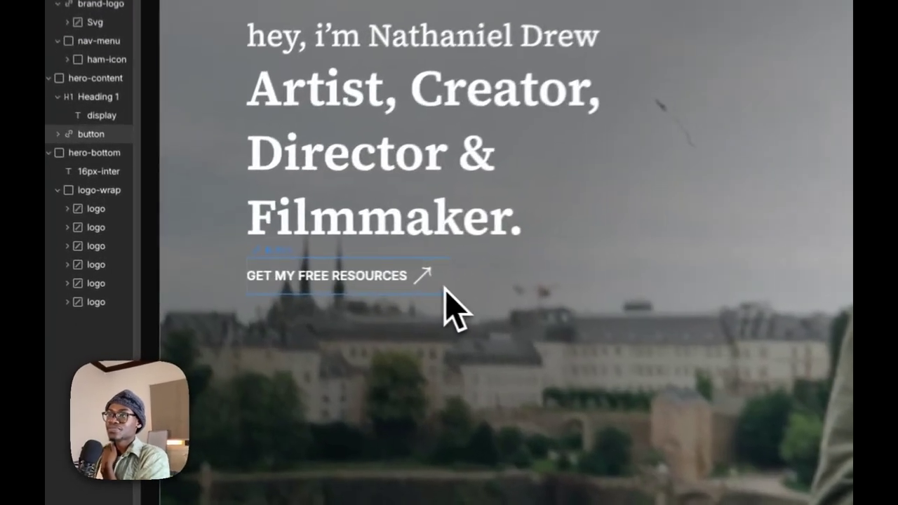
- Select the hero button, open the live navigation menu to examine the hover effect on its links, and close the menu
left_click(300, 283)
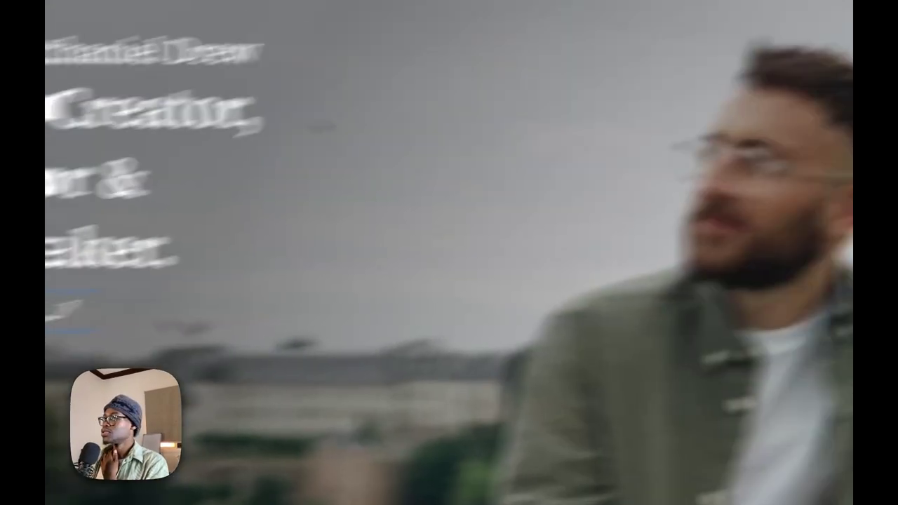
scroll(800, 316, "up", 10)
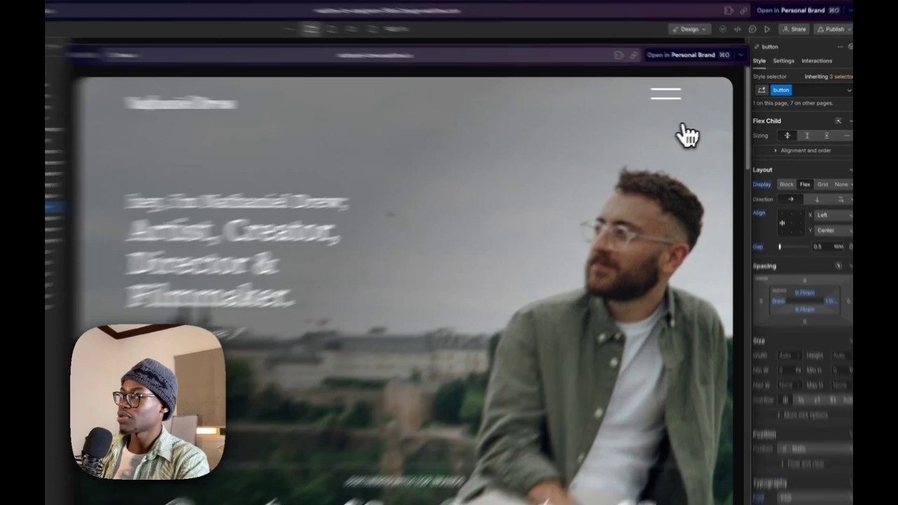
left_click(677, 95)
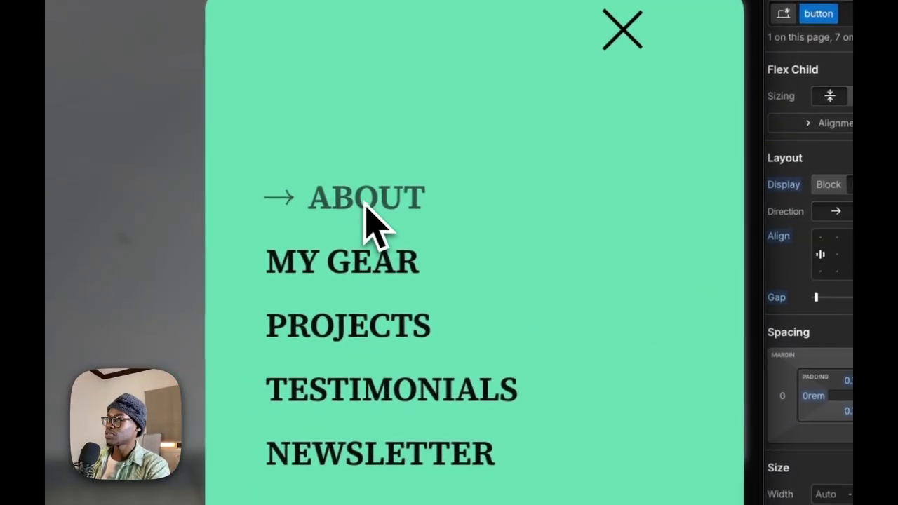
left_click(623, 29)
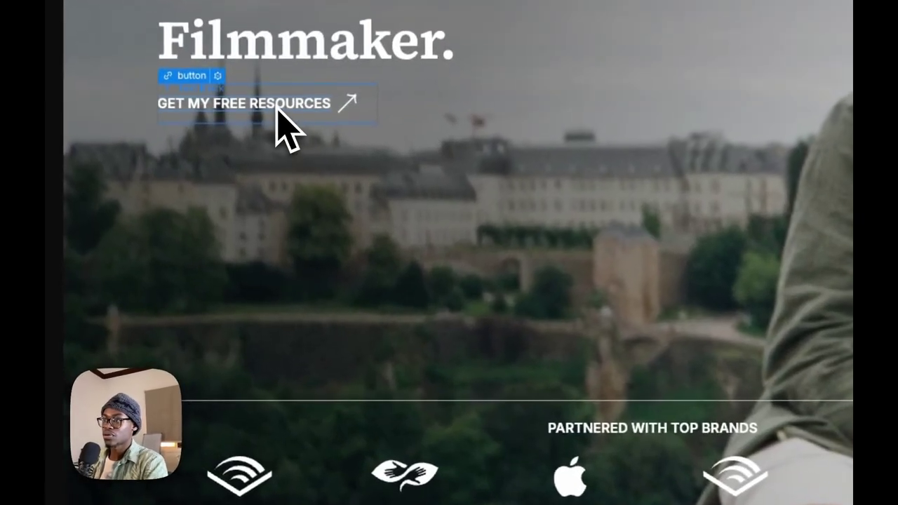
- Apply the existing 16px-inter class to the hero button's GET MY FREE RESOURCES text block
left_click(254, 277)
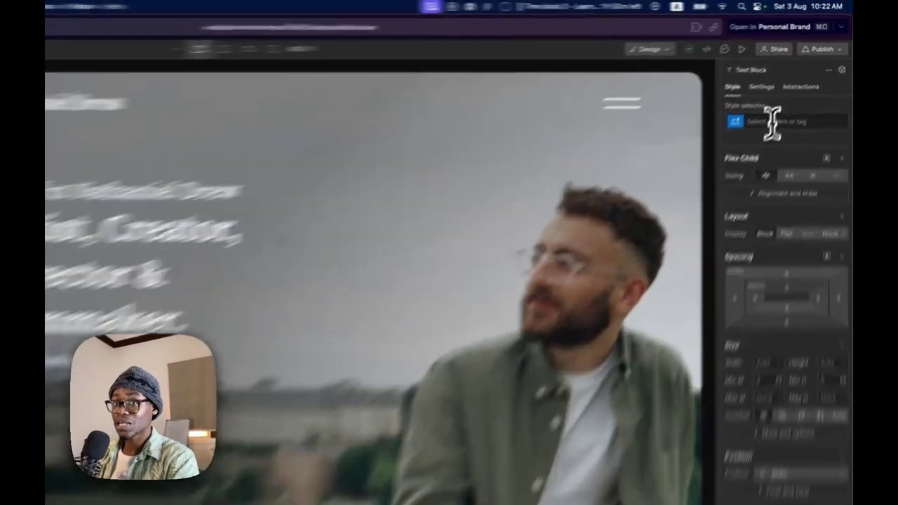
left_click(791, 92)
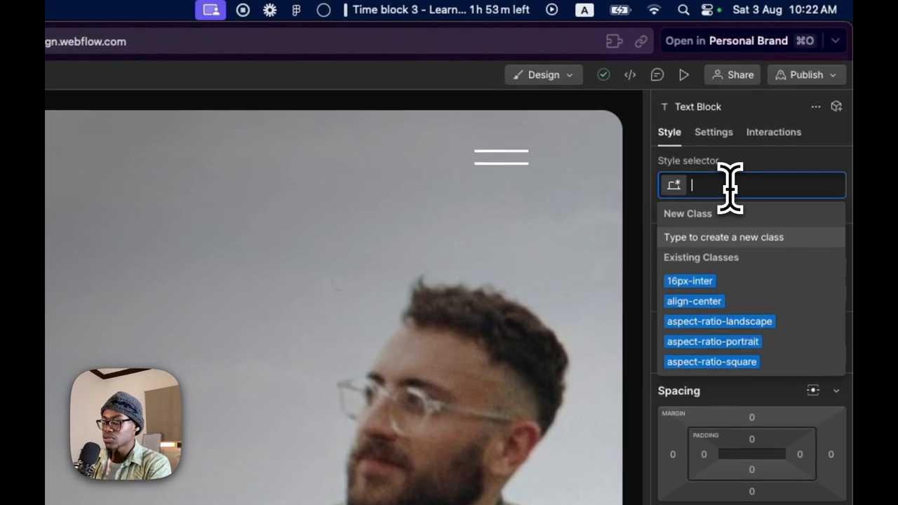
type("16")
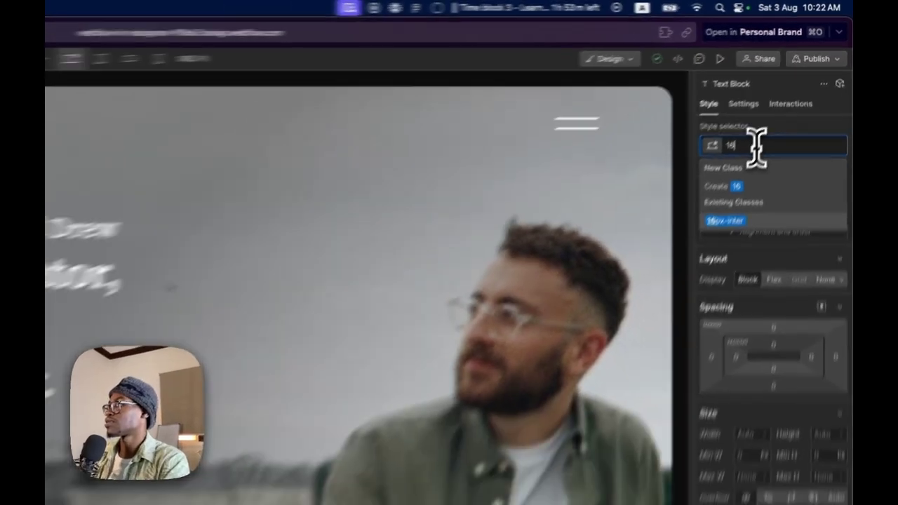
key("Return")
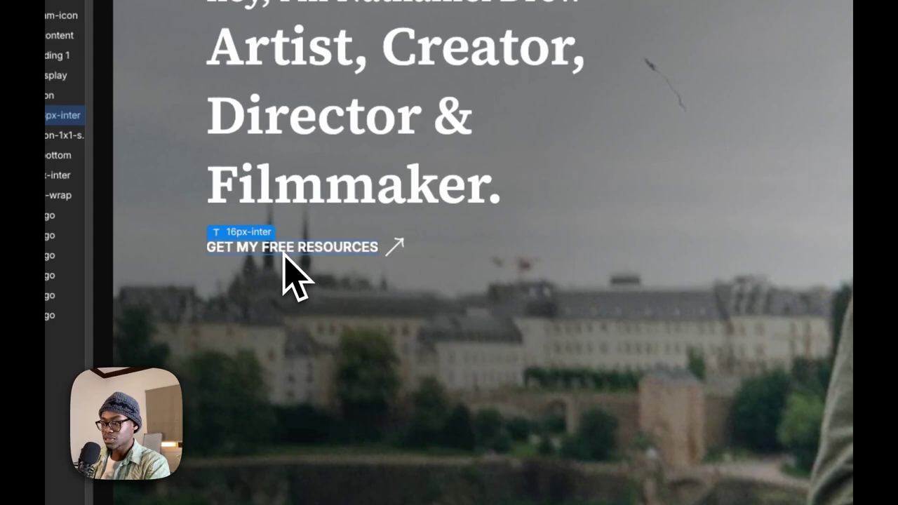
- Duplicate the button's text block and set line breaking to No wrap on the 16px-inter class
key("super+d")
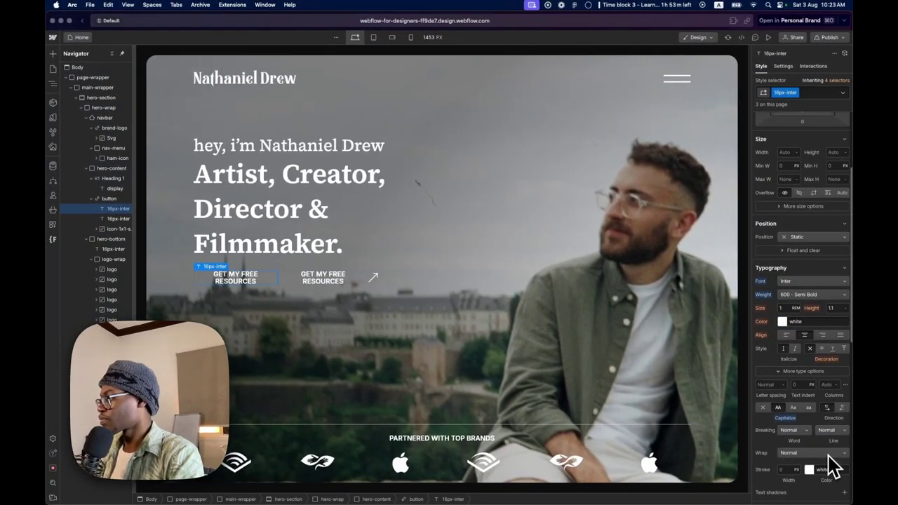
left_click(830, 455)
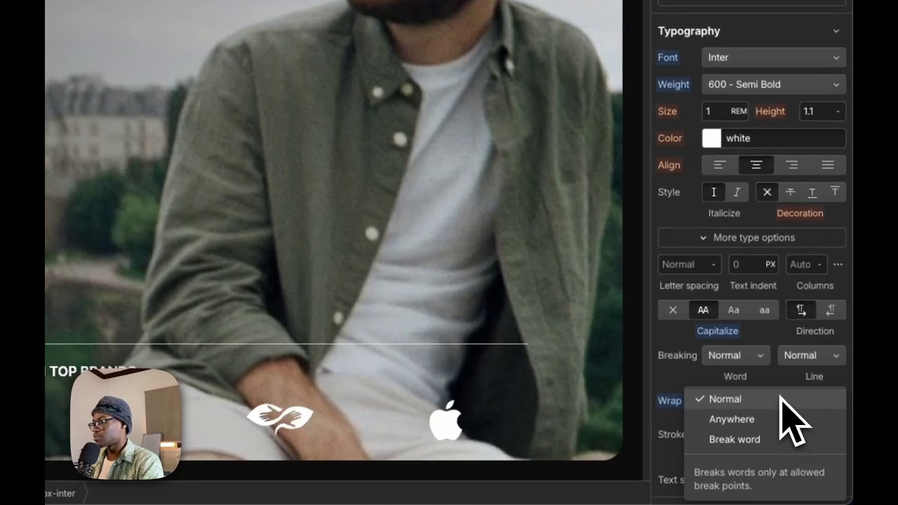
left_click(826, 377)
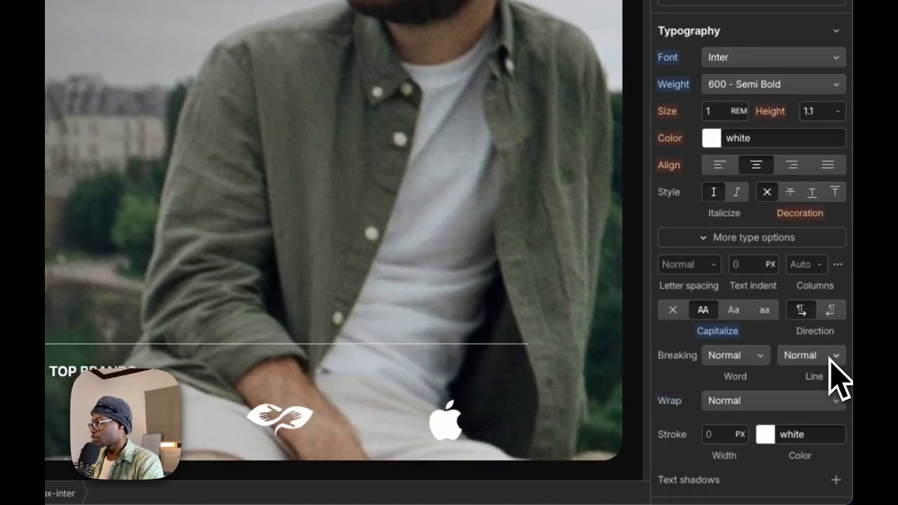
left_click(831, 356)
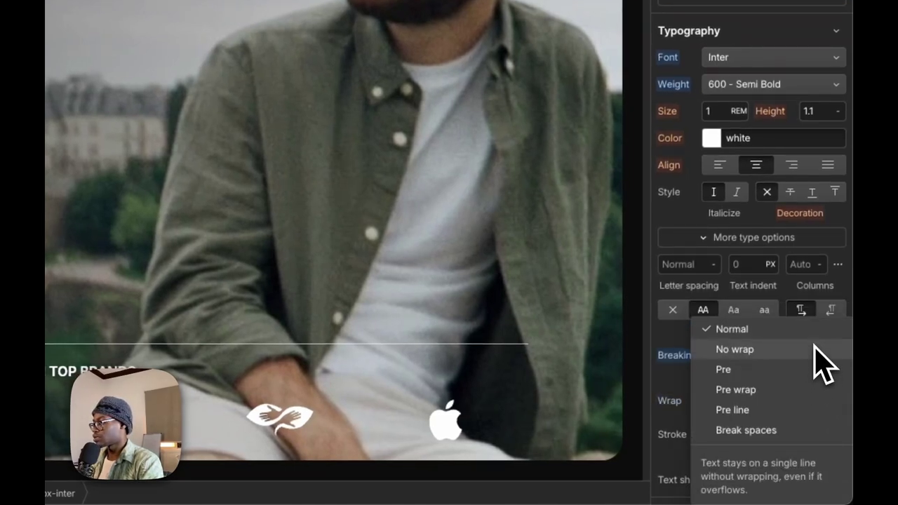
left_click(814, 351)
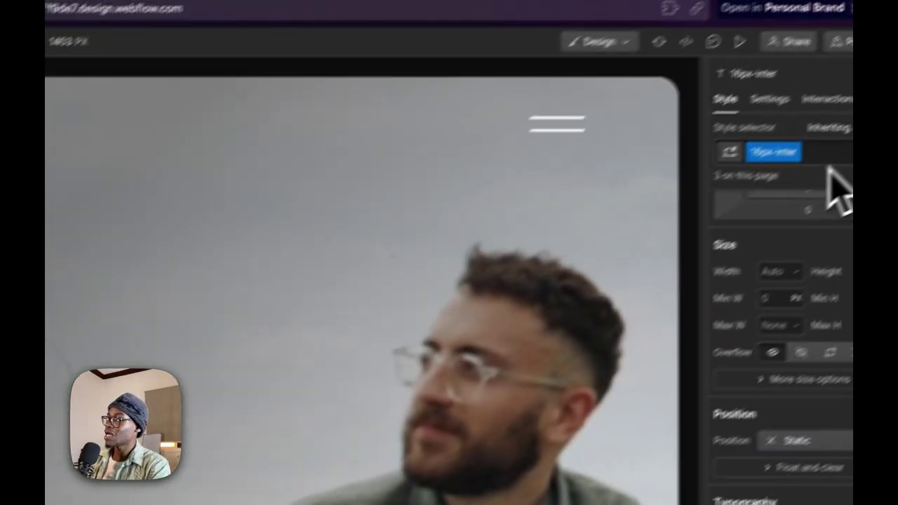
- Add the combo class is-ab to the duplicate button text and set its position to Absolute
left_click(786, 185)
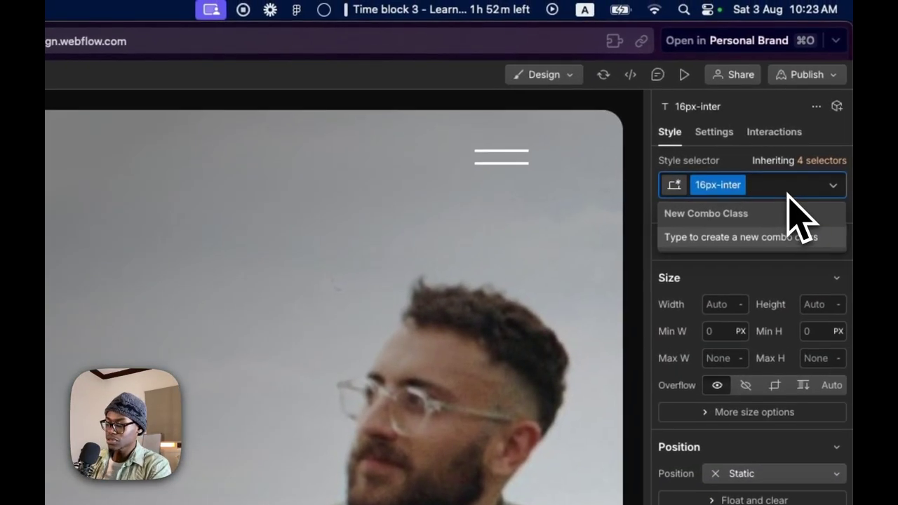
type("is-ab")
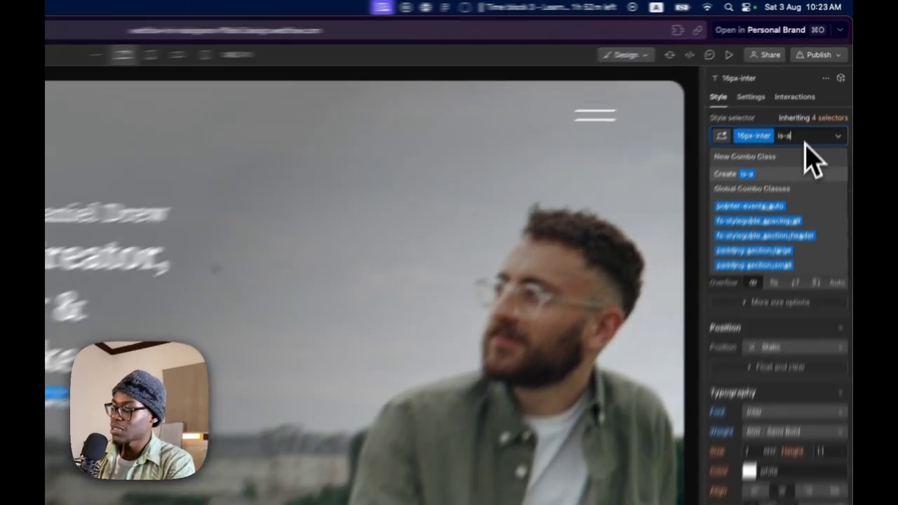
key("Return")
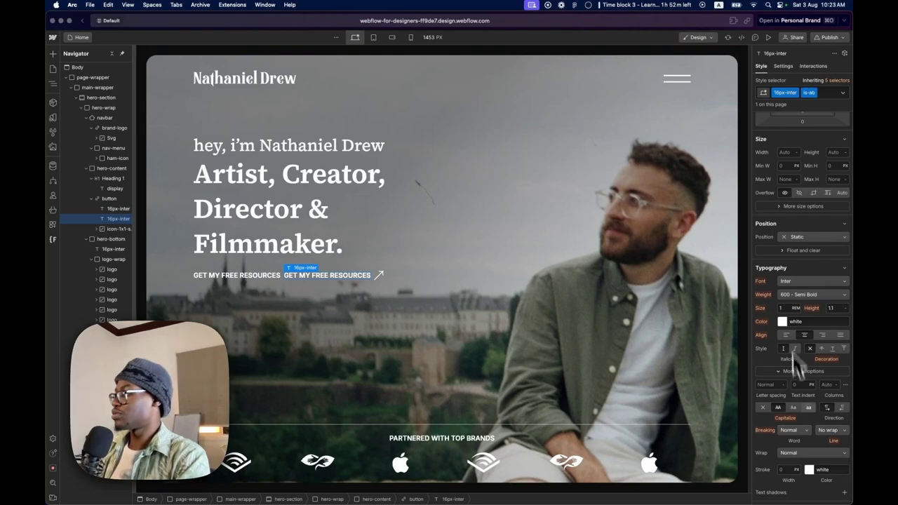
scroll(800, 365, "down", 3)
scroll(812, 331, "up", 5)
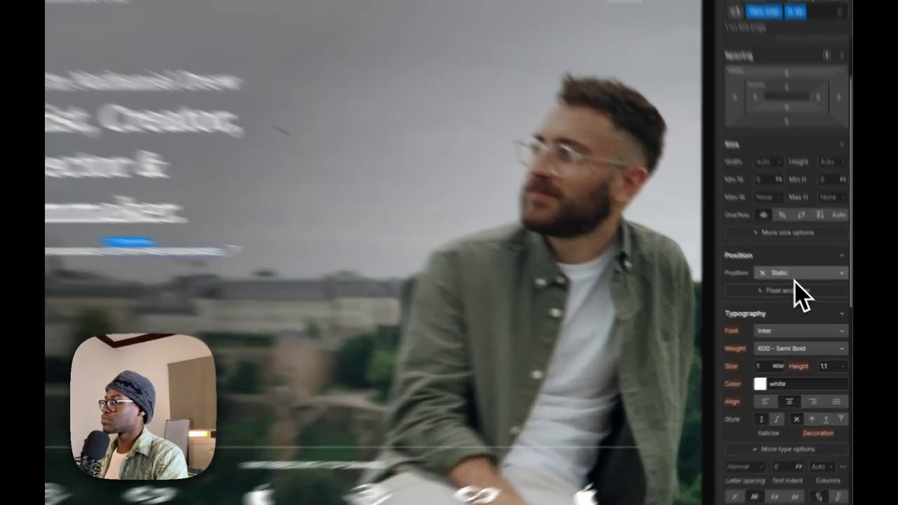
left_click(806, 292)
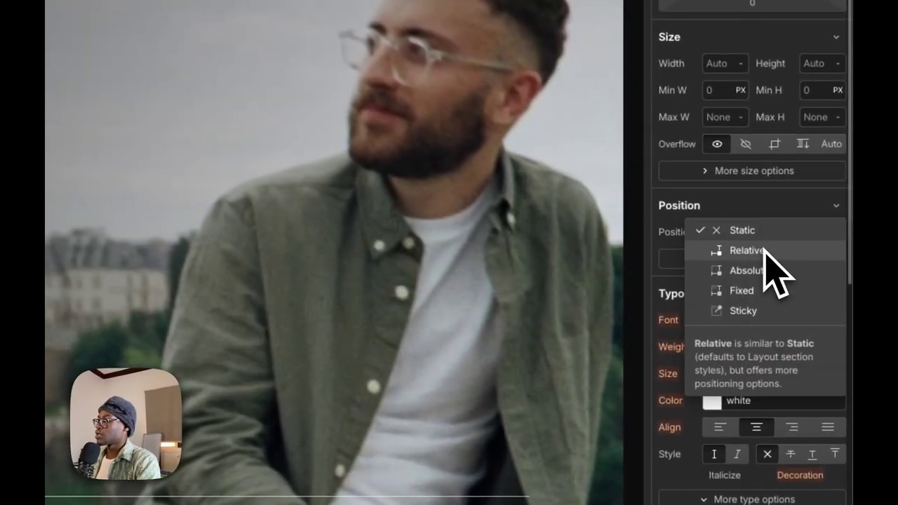
left_click(748, 270)
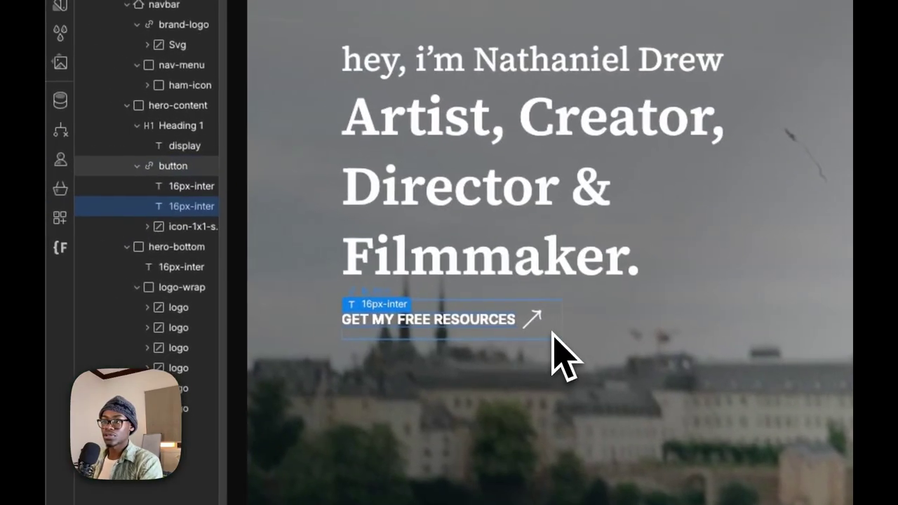
- Set the position of the button link that holds both text blocks to Relative
left_click(552, 334)
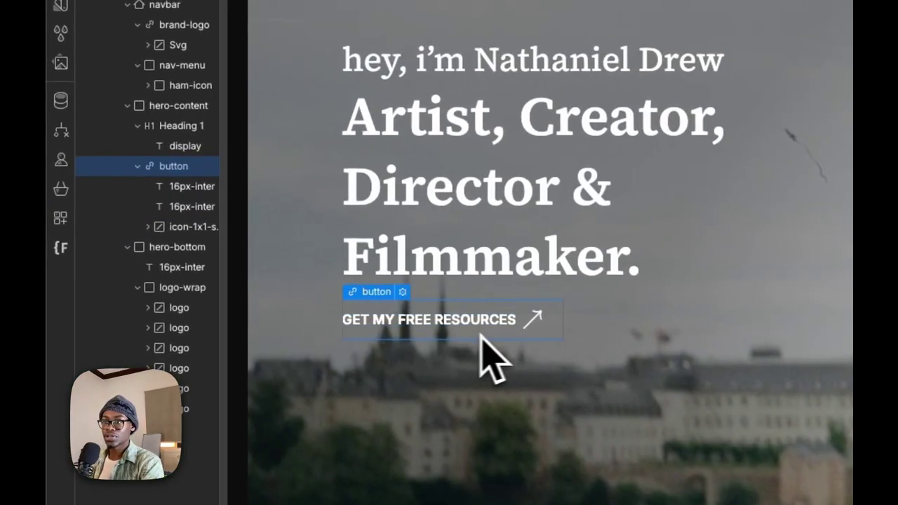
left_click(182, 187)
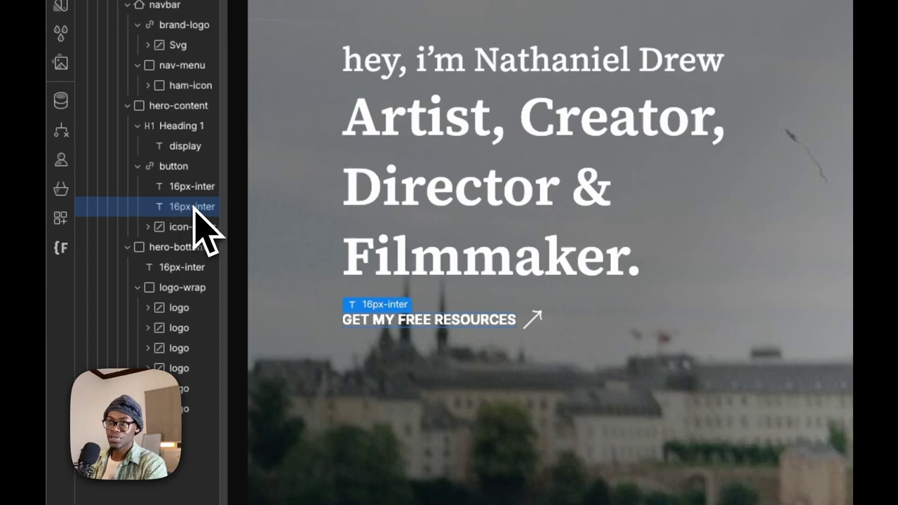
left_click(175, 166)
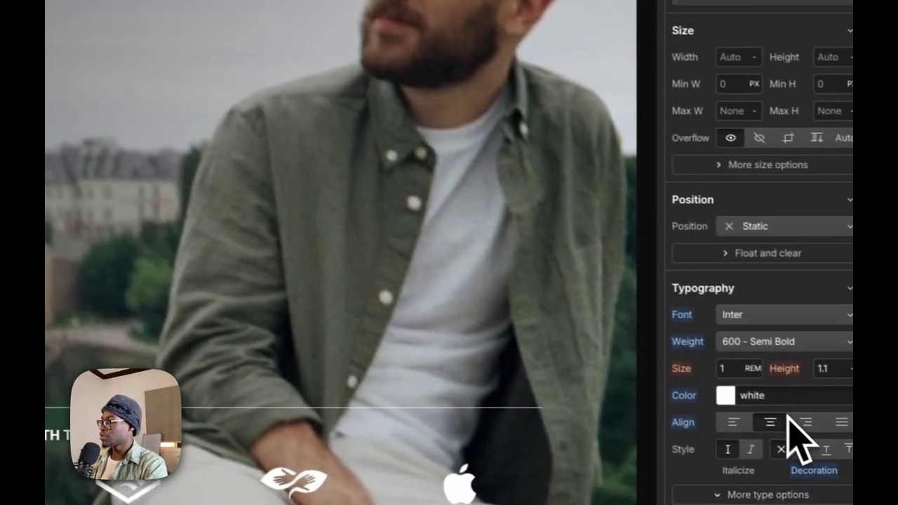
left_click(768, 494)
scroll(782, 437, "down", 3)
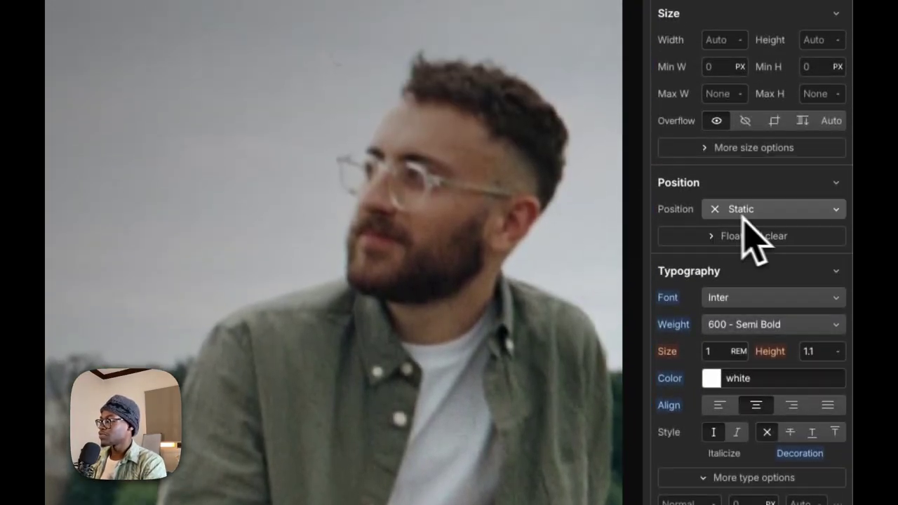
left_click(754, 214)
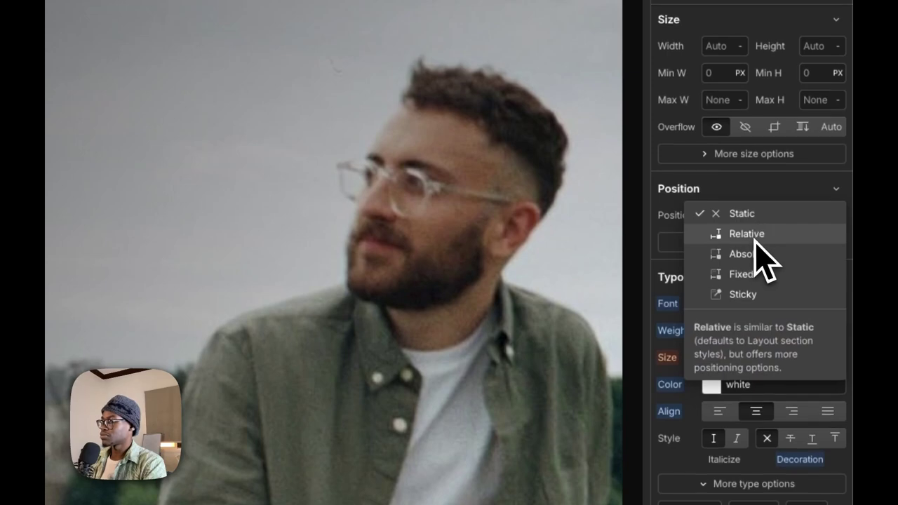
left_click(755, 239)
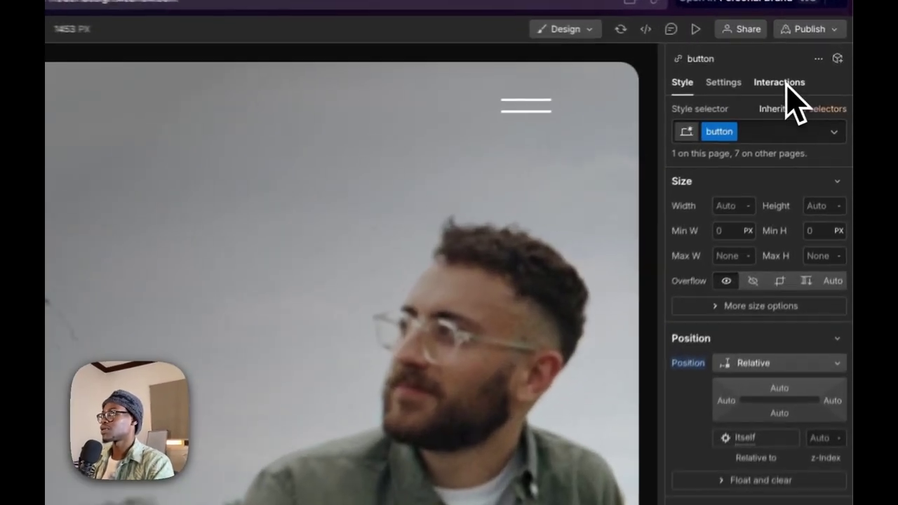
- Add a mouse hover element trigger to the button and limit it to Desktop and above
left_click(813, 65)
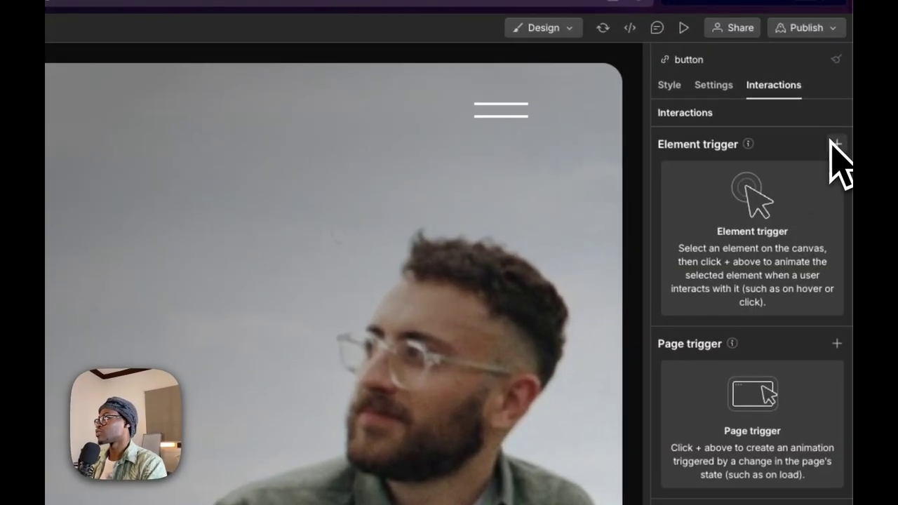
left_click(836, 144)
left_click(782, 195)
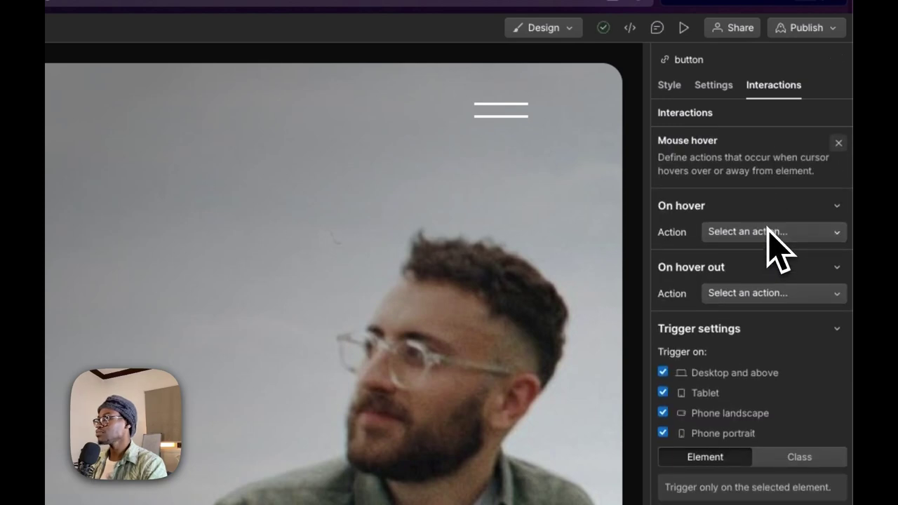
left_click(770, 232)
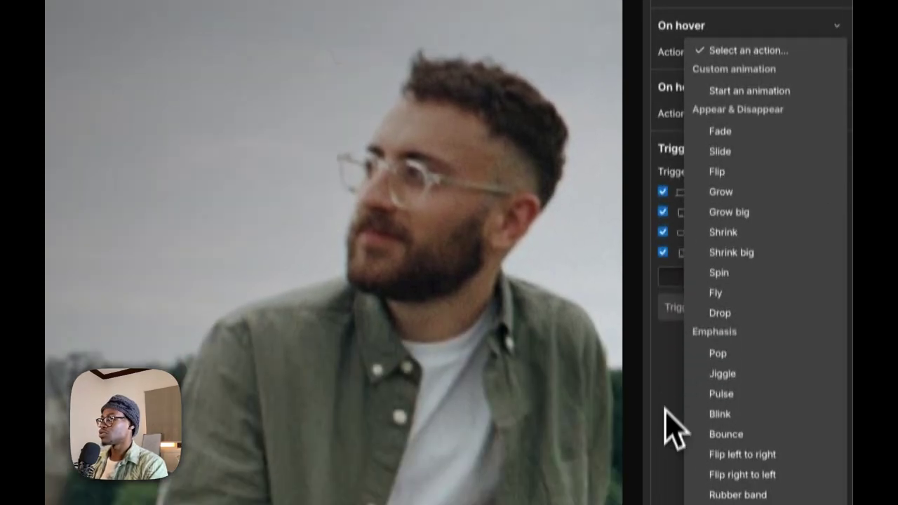
left_click(671, 309)
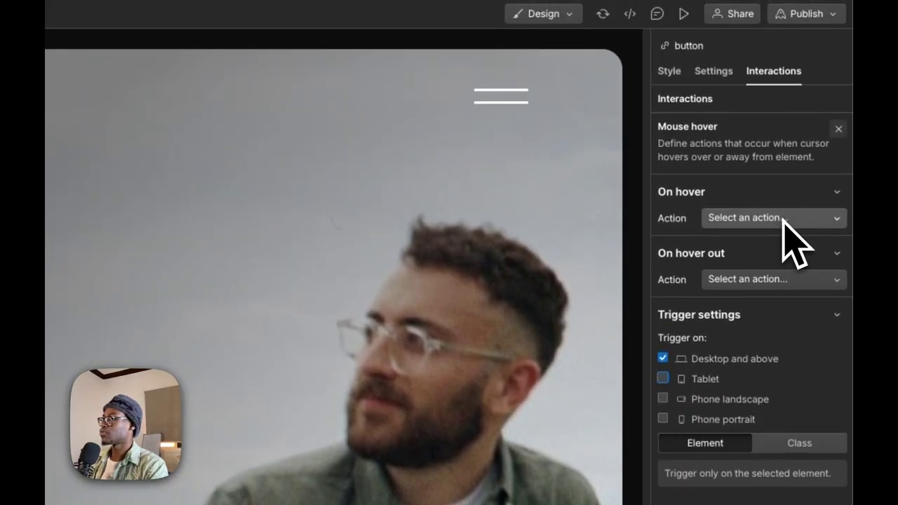
- Set the on-hover action to Start an animation and create a timed animation named Button hover
left_click(784, 219)
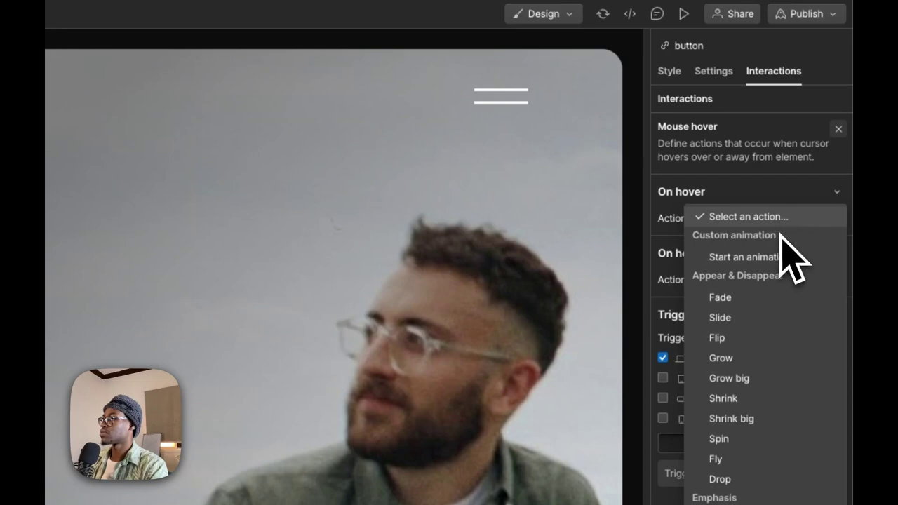
left_click(781, 256)
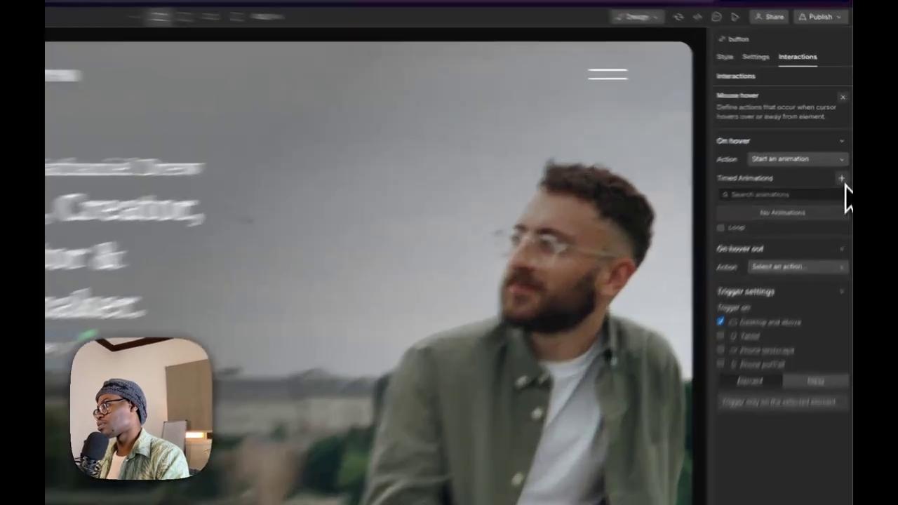
left_click(845, 154)
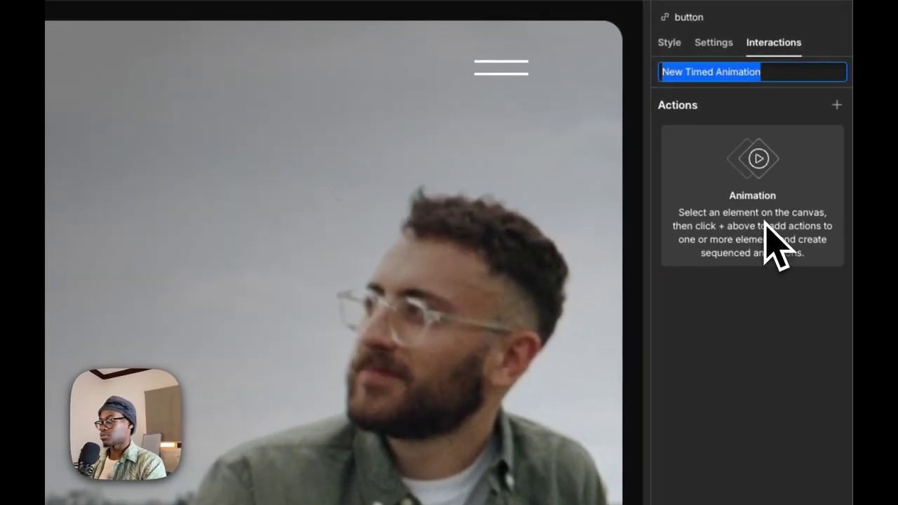
type("Button ho")
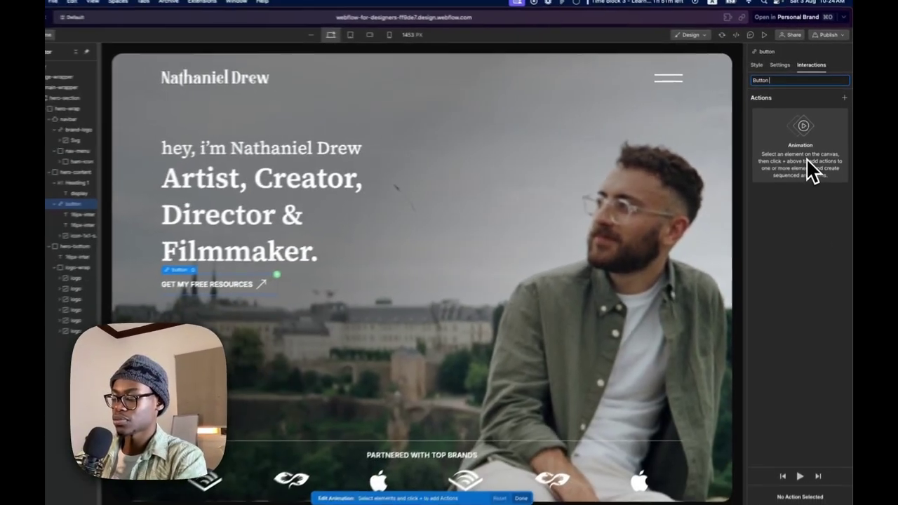
type("ver")
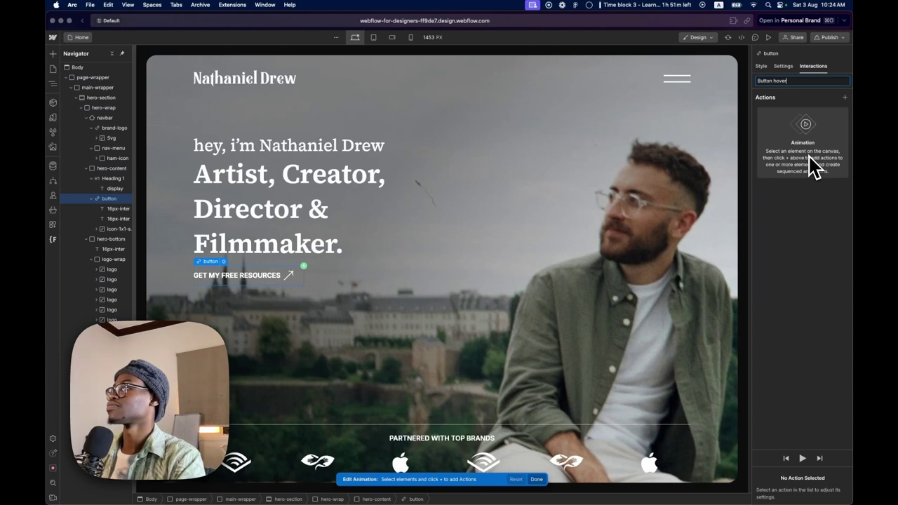
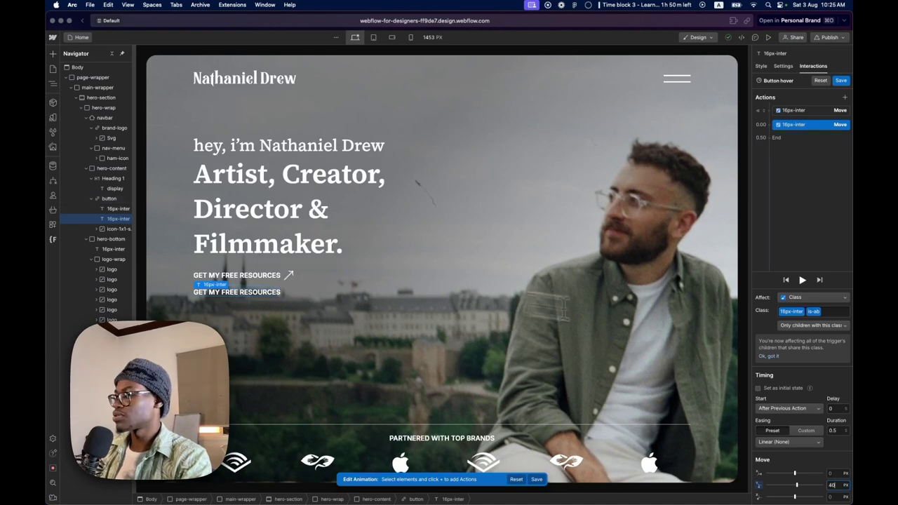
- Set the is-ab button text's Move action to 40 px on the Y axis as its initial state
left_click(295, 279)
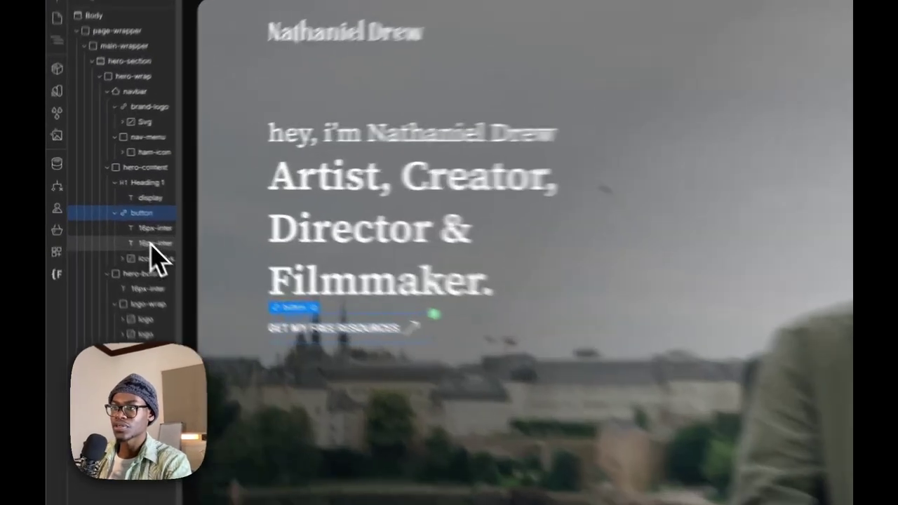
left_click(117, 219)
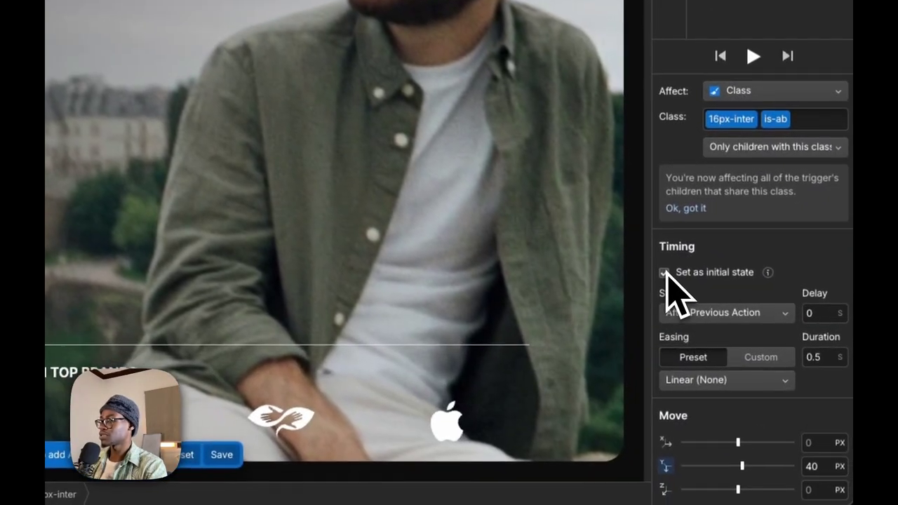
scroll(674, 297, "up", 3)
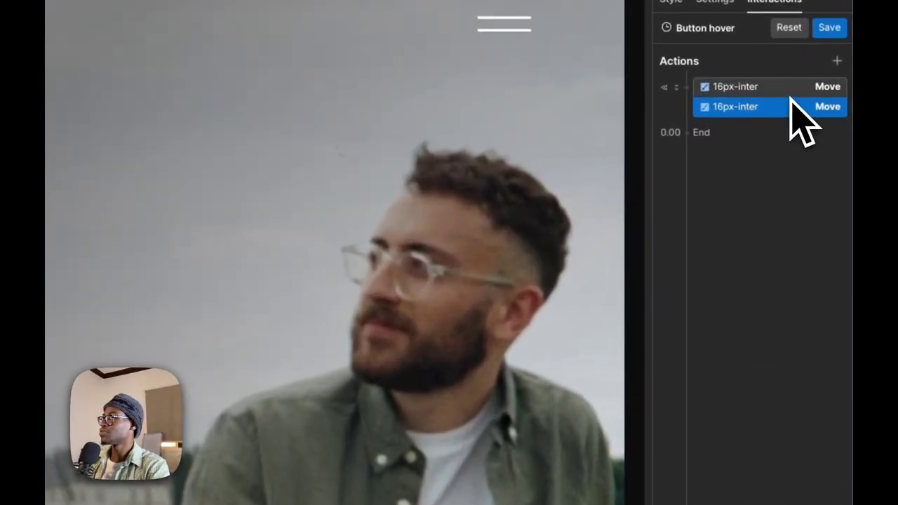
- Duplicate both initial-state Move actions as timed actions in the Button hover animation
left_click(819, 111, "shift")
right_click(789, 93)
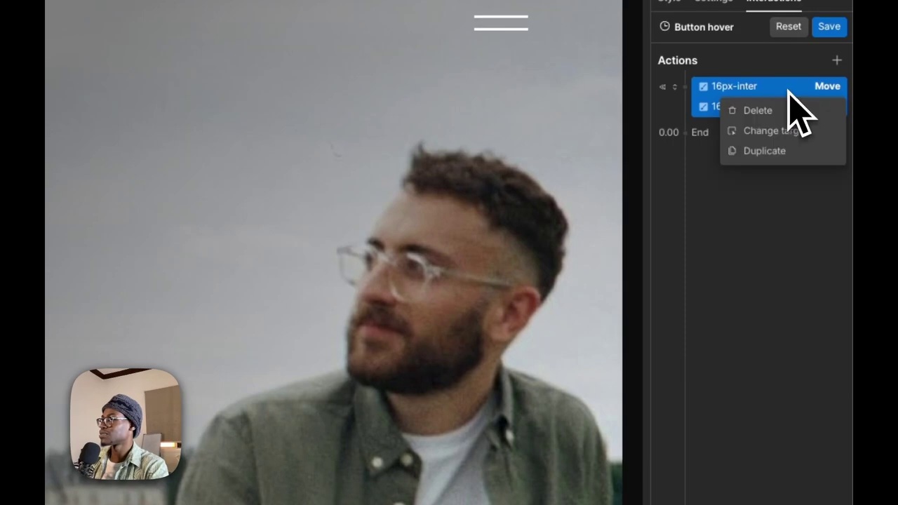
left_click(777, 149)
left_click(765, 141)
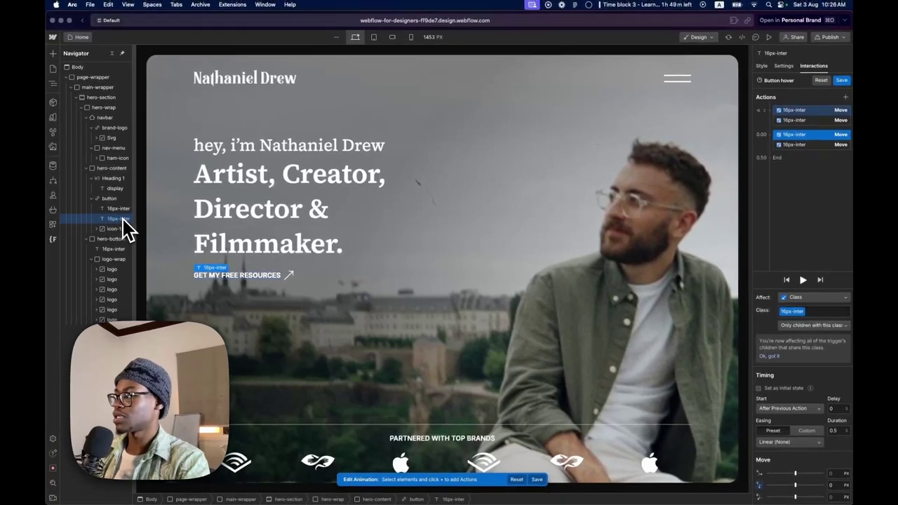
- Set the Y offset of the timed Move action for the original button text and play the animation to check both texts sliding
left_click(795, 120)
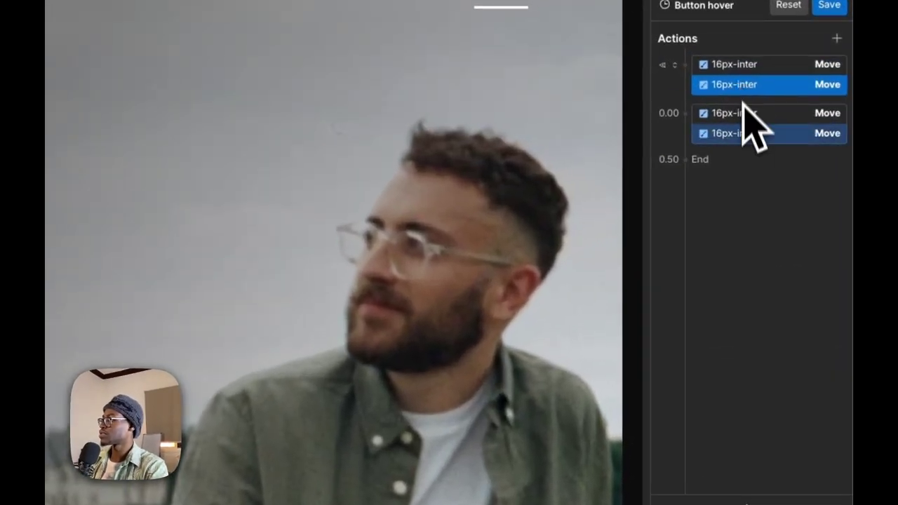
left_click(748, 115)
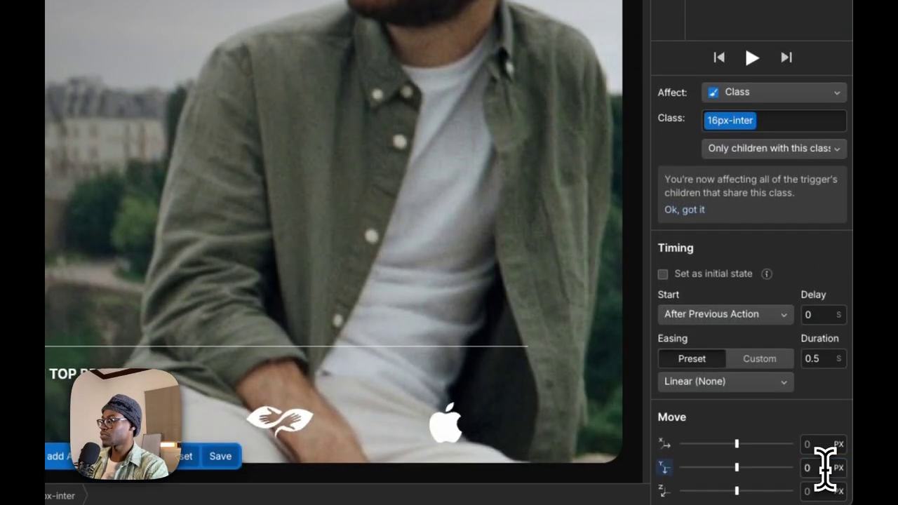
left_click(825, 468)
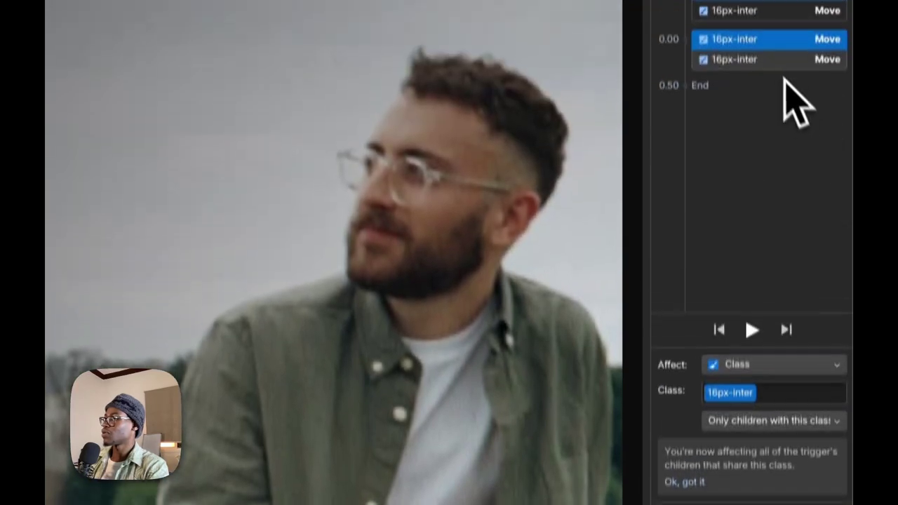
left_click(777, 92)
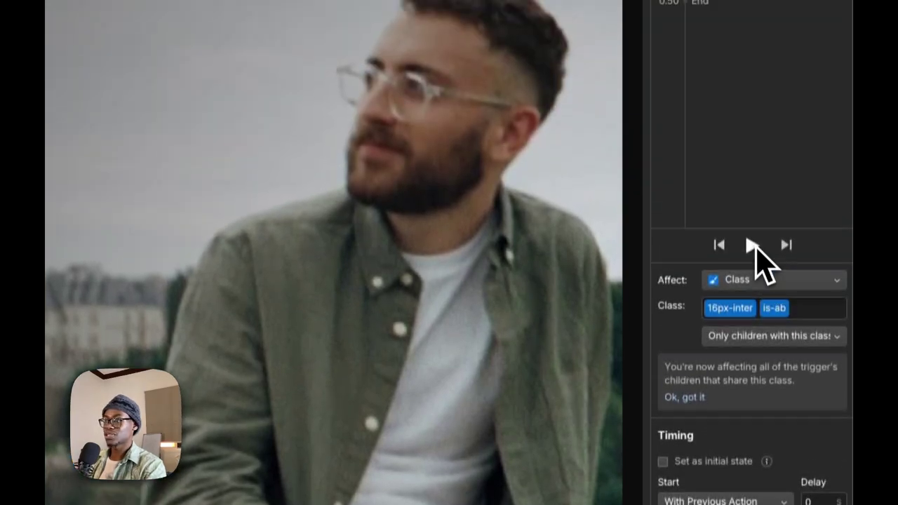
left_click(752, 55)
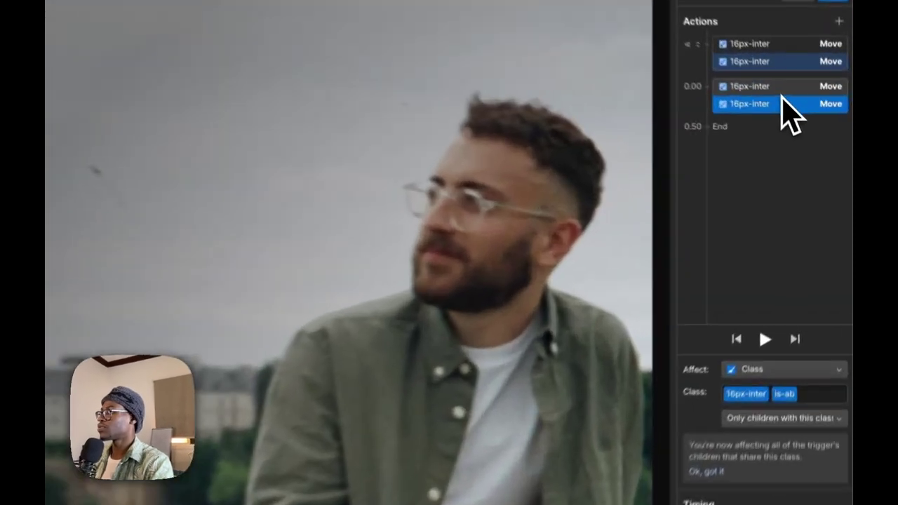
- Set the easing of both timed Move actions to Out Quart with a 0.3 s duration and play the animation
left_click(812, 139, "shift")
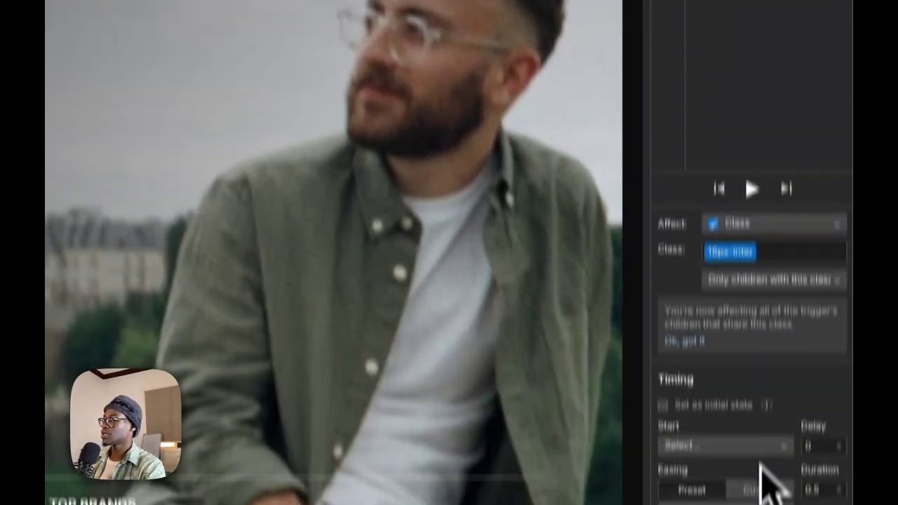
left_click(769, 484)
scroll(726, 320, "up", 3)
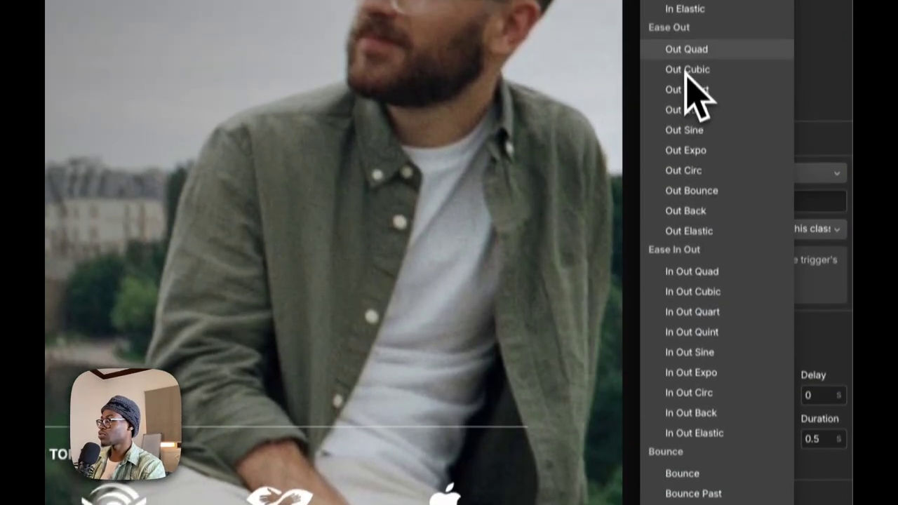
left_click(702, 113)
scroll(793, 365, "down", 3)
left_click(818, 364)
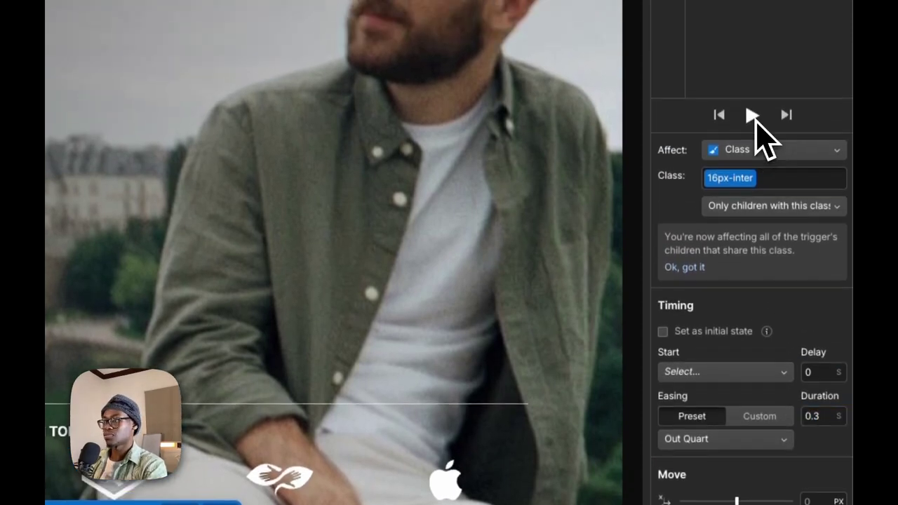
left_click(753, 60)
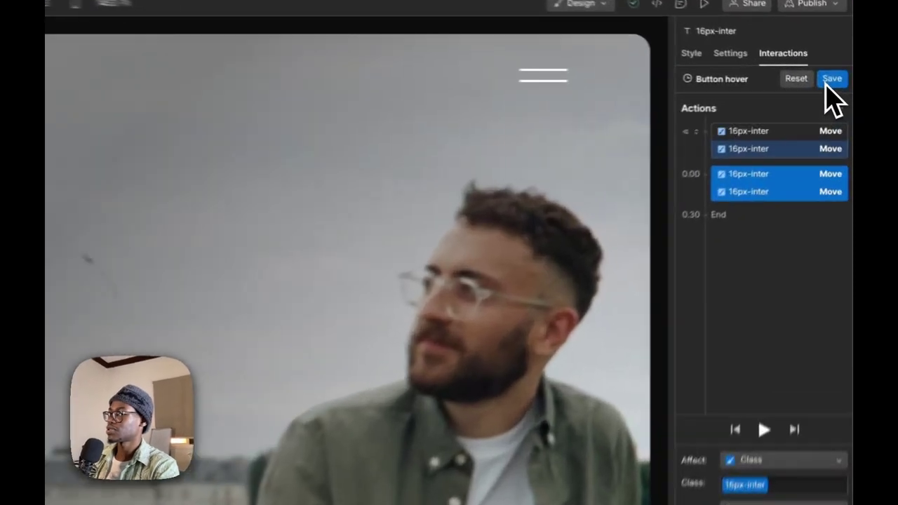
- Save the Button hover animation and test the button's hover effect in the page preview
left_click(840, 80)
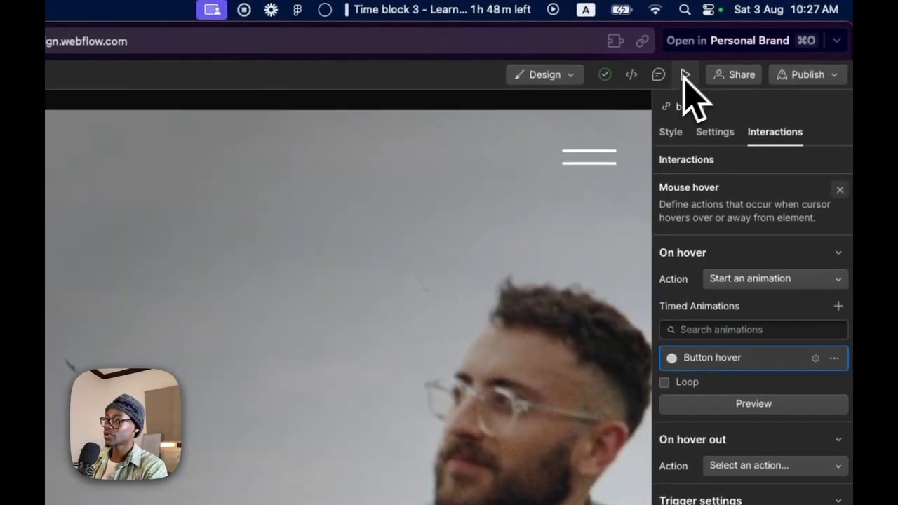
left_click(685, 74)
scroll(393, 309, "down", 5)
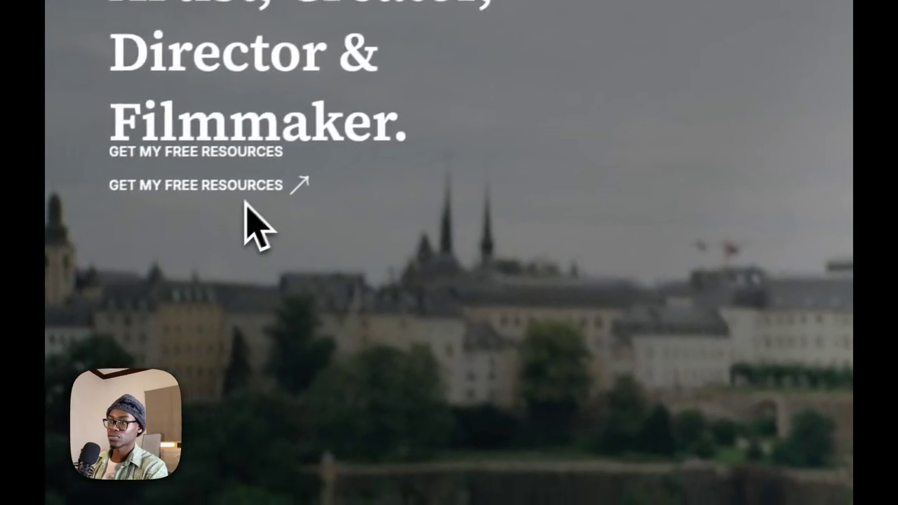
scroll(421, 298, "up", 5)
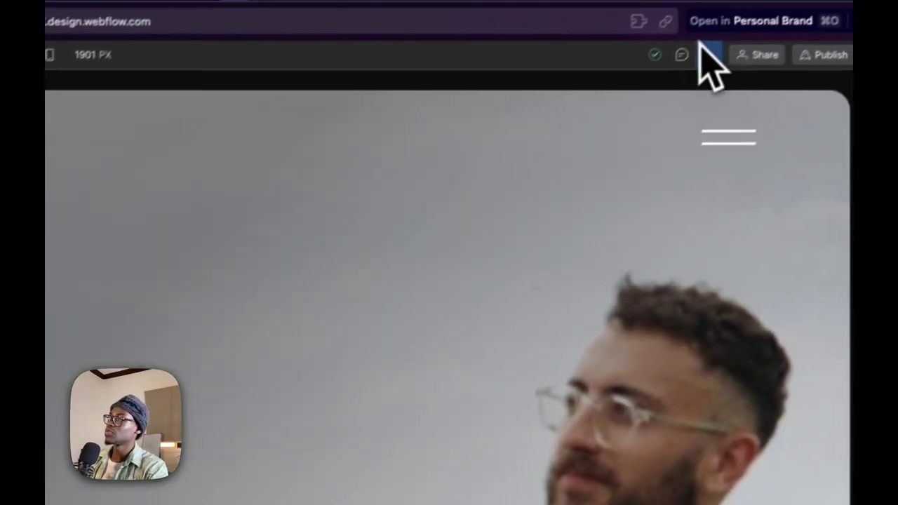
left_click(687, 74)
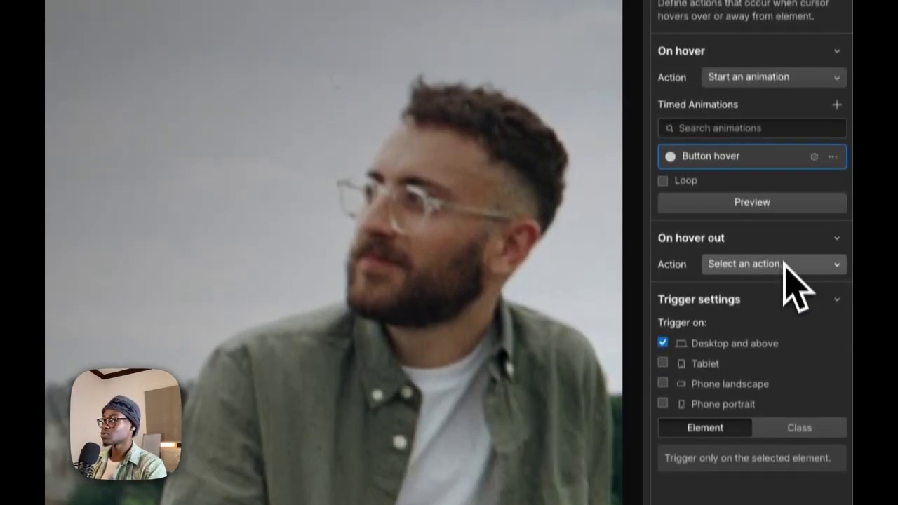
- Set the on-hover-out action to Start an animation and duplicate the Button hover animation
left_click(800, 263)
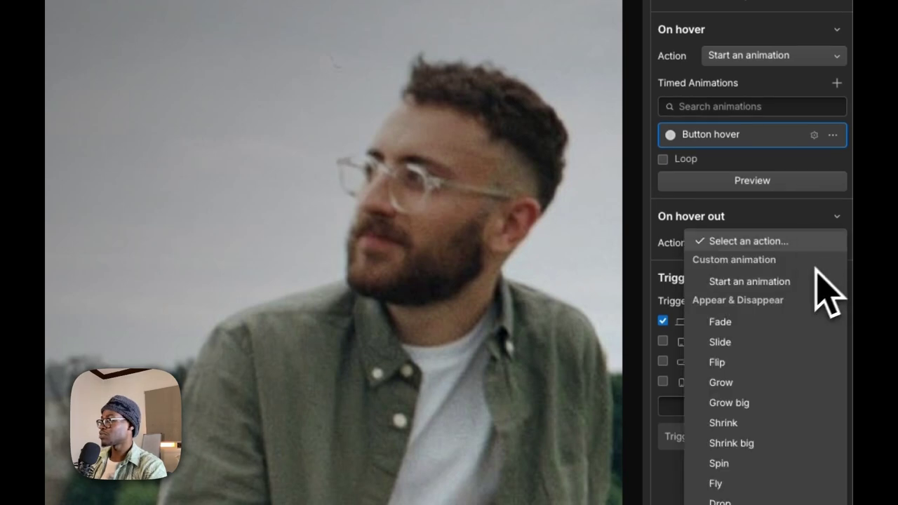
left_click(796, 284)
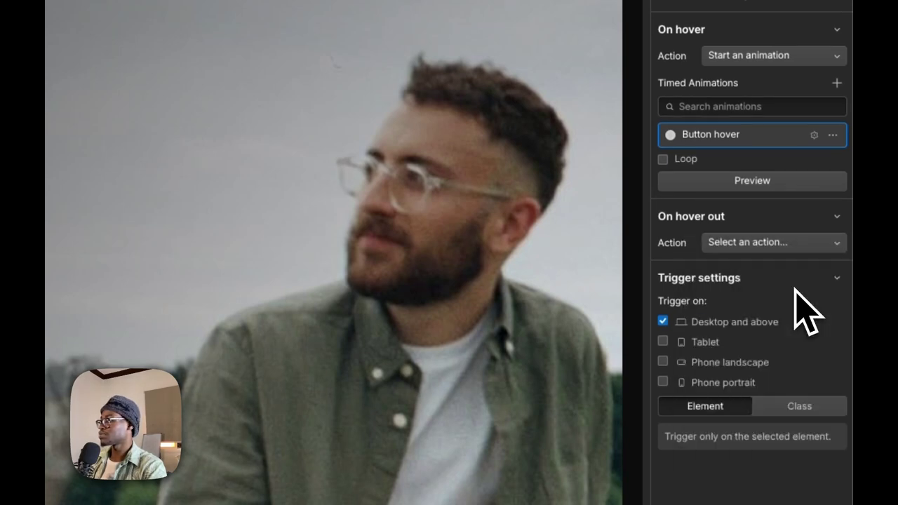
left_click(832, 322)
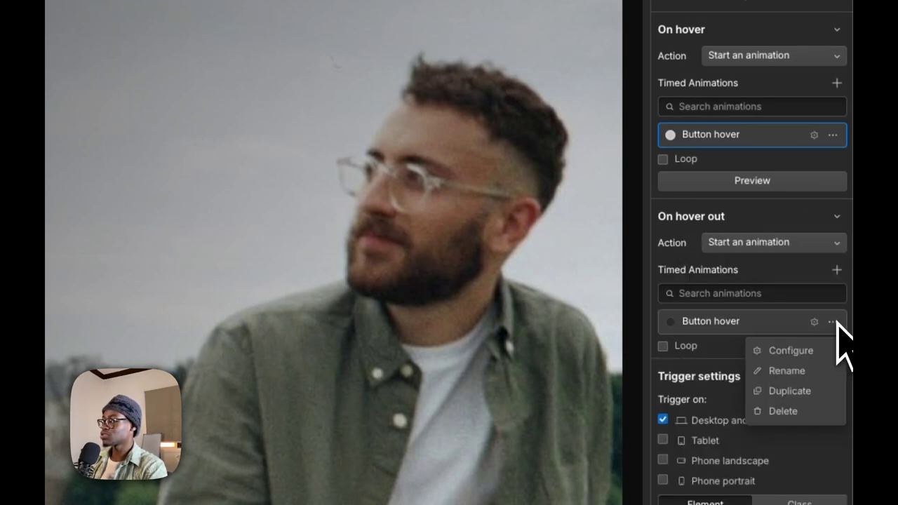
left_click(814, 393)
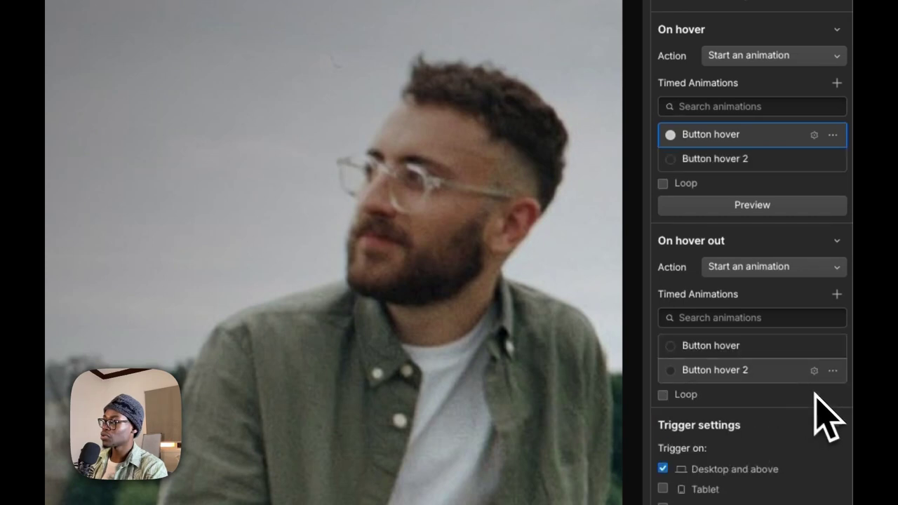
- Open the duplicated animation for editing and rename it Button hover out
left_click(768, 374)
left_click(768, 374)
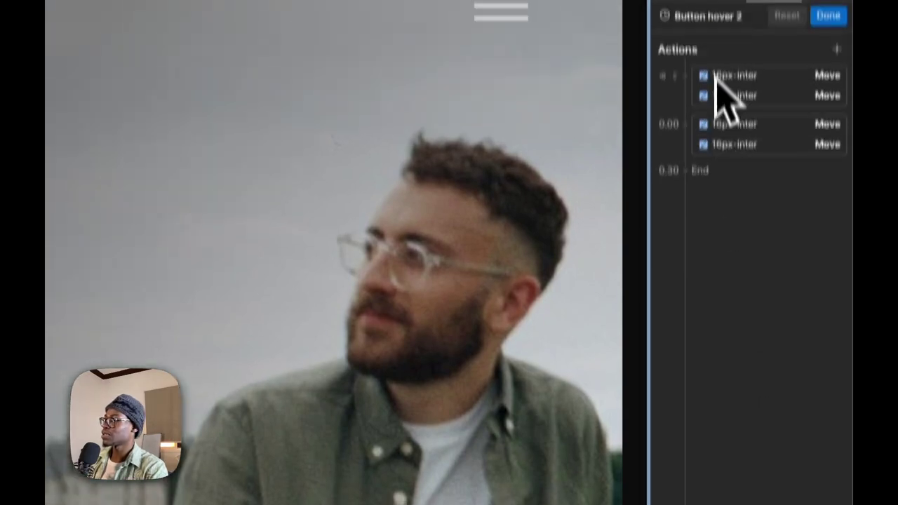
double_click(732, 17)
left_click(732, 79)
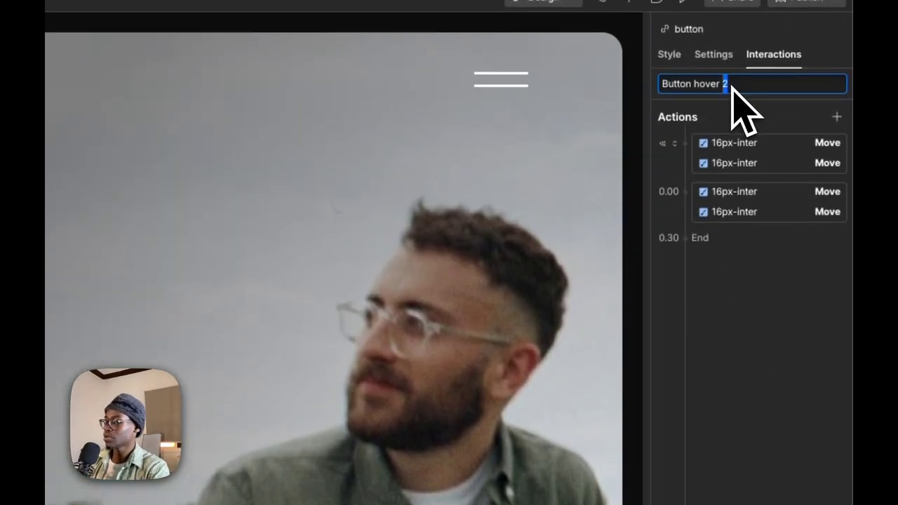
key("Return")
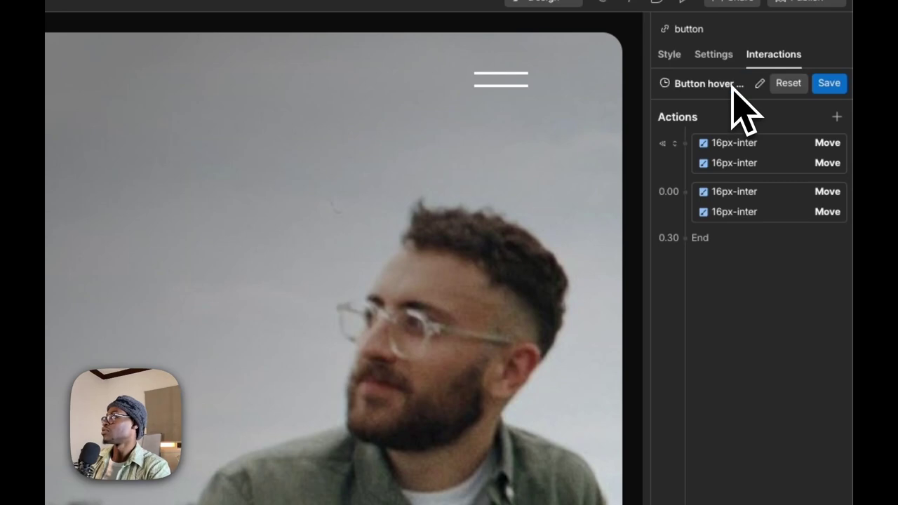
- Delete the two timed Move actions from Button hover out and turn off the initial state for the remaining two moves
left_click(779, 212)
left_click(775, 212, "shift")
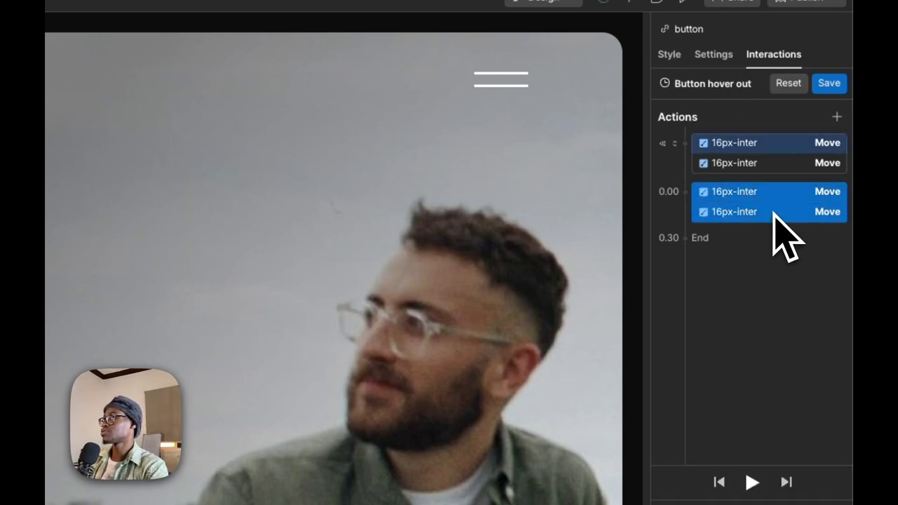
key("Delete")
left_click(750, 145)
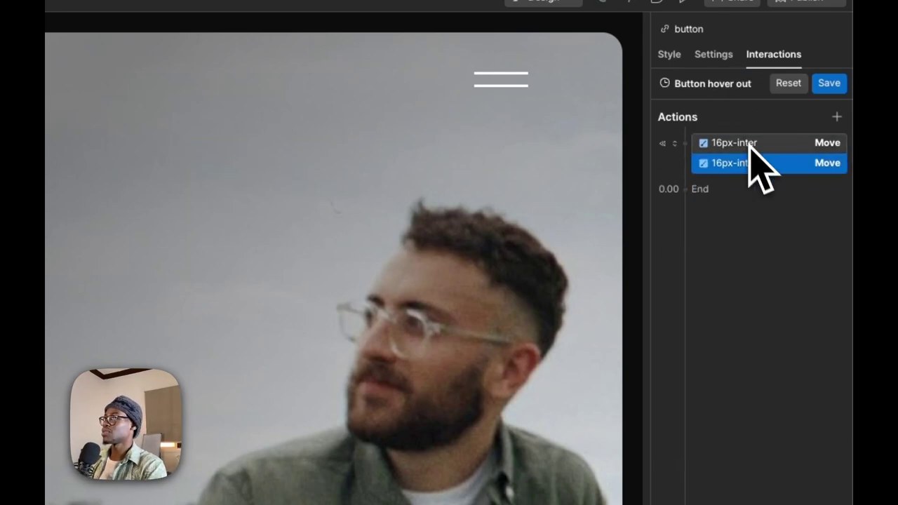
scroll(712, 471, "down", 6)
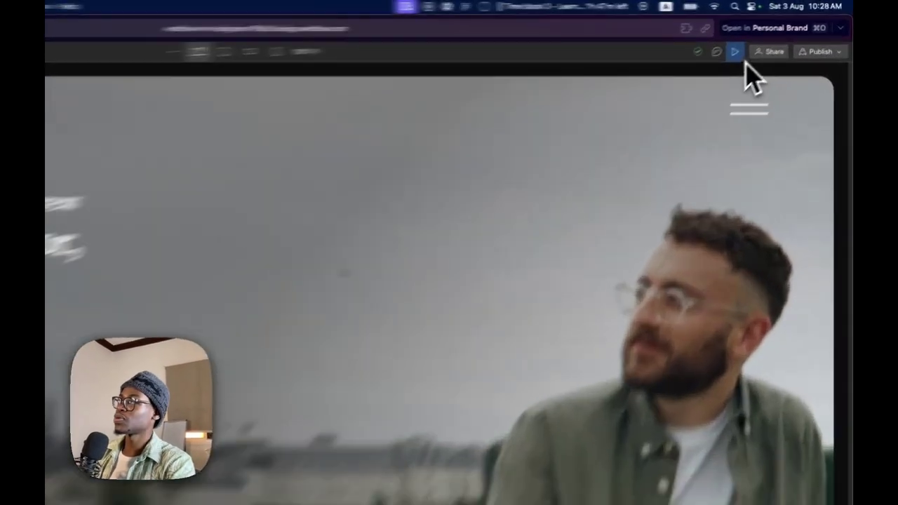
left_click(768, 37)
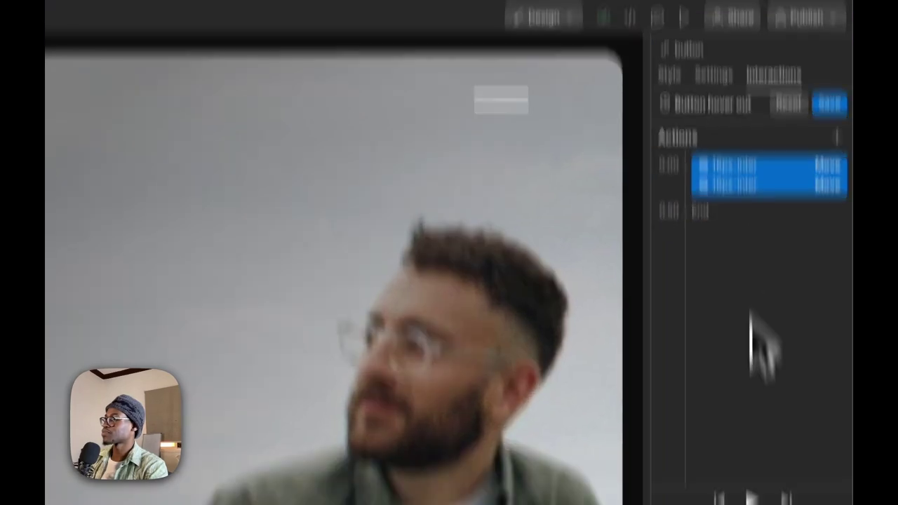
- Set the easing of both hover-out Move actions to Out Quart and test the hover in the page preview
left_click(754, 461)
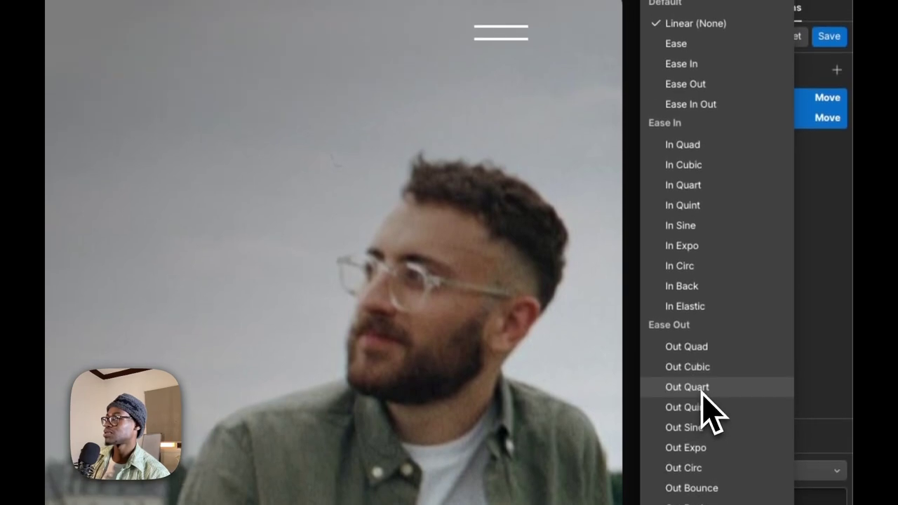
left_click(702, 24)
left_click(684, 74)
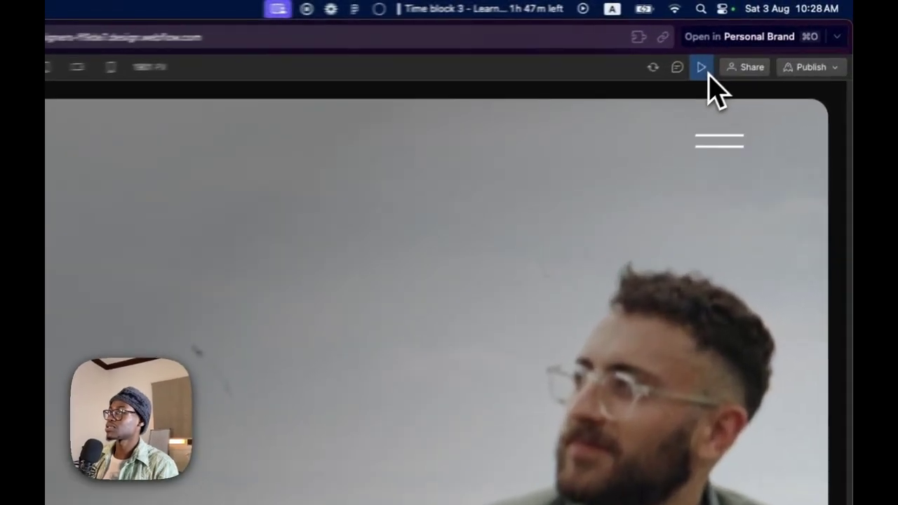
left_click(767, 38)
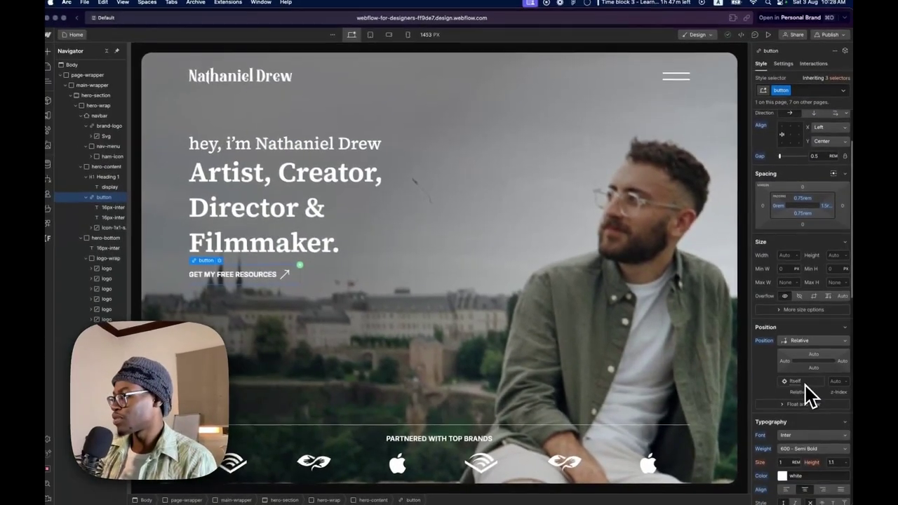
- Set the button's overflow to Hidden and check the page preview at the tablet and desktop breakpoints
left_click(800, 298)
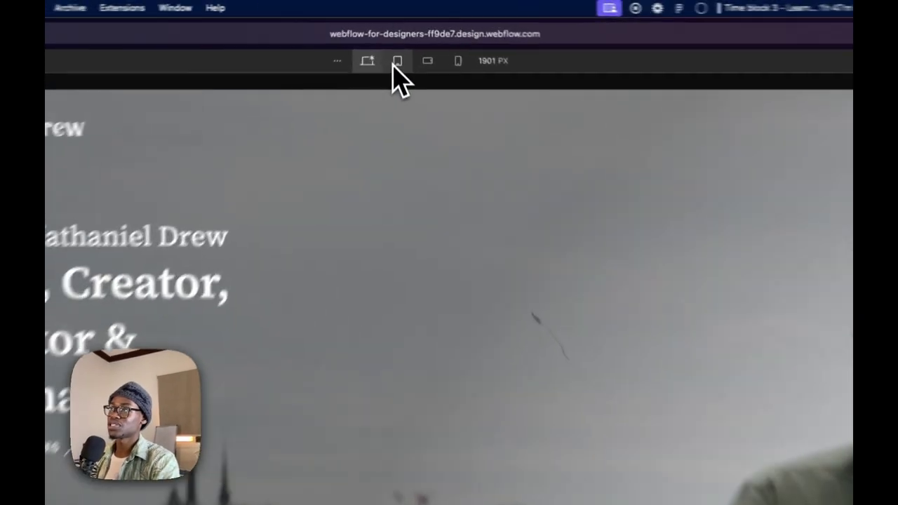
left_click(401, 37)
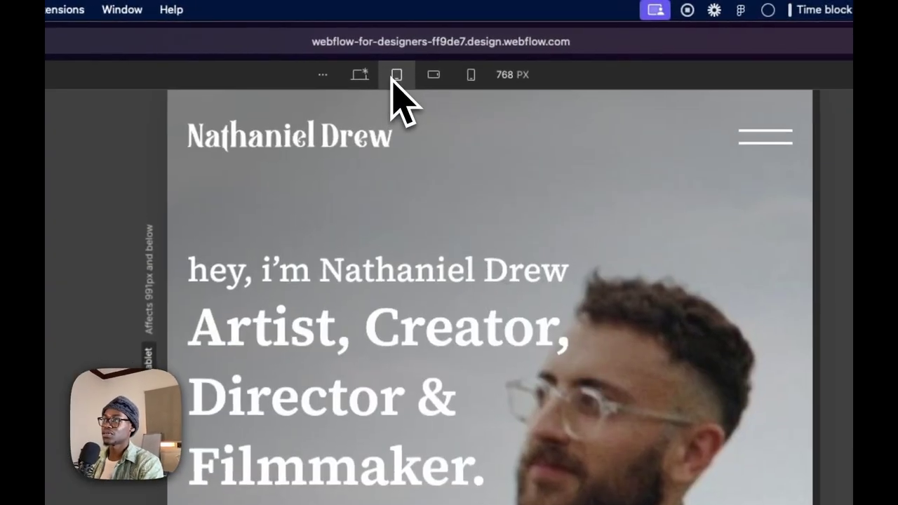
left_click(365, 75)
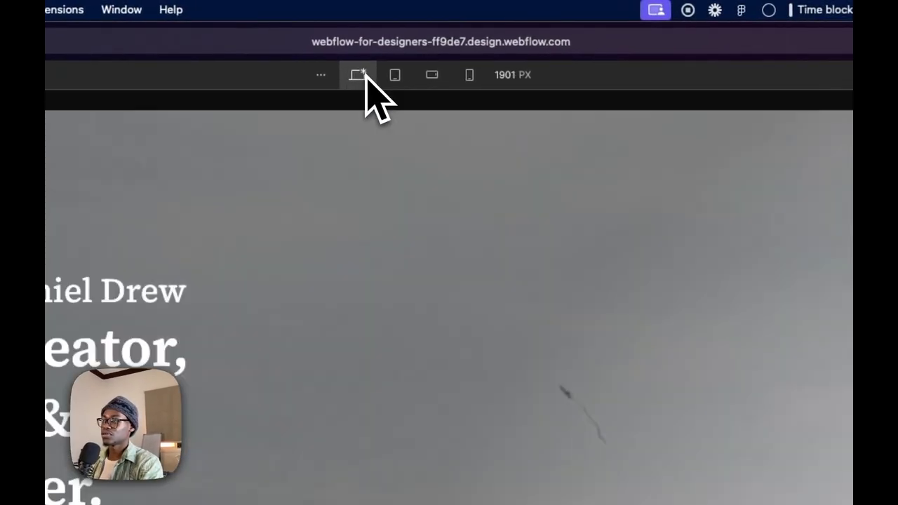
- Check the hero and its button in the page preview at the mobile portrait breakpoint
left_click(469, 75)
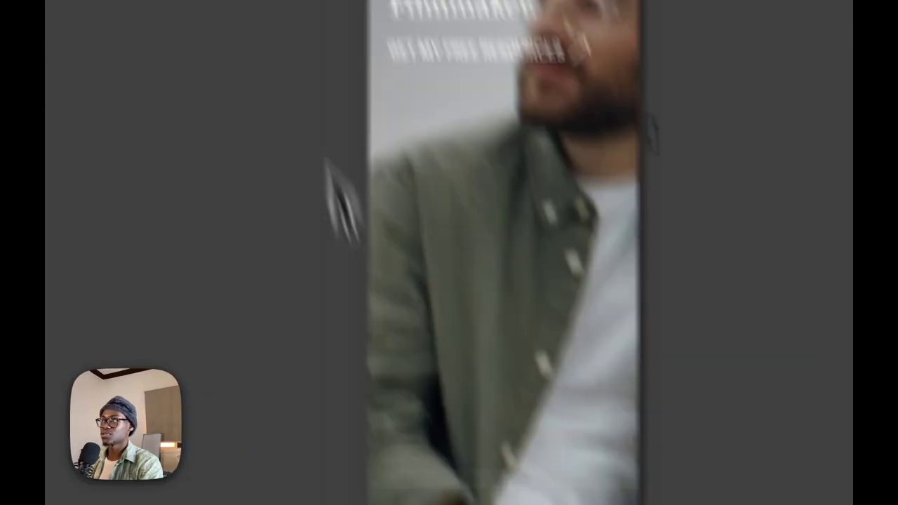
left_click(437, 24)
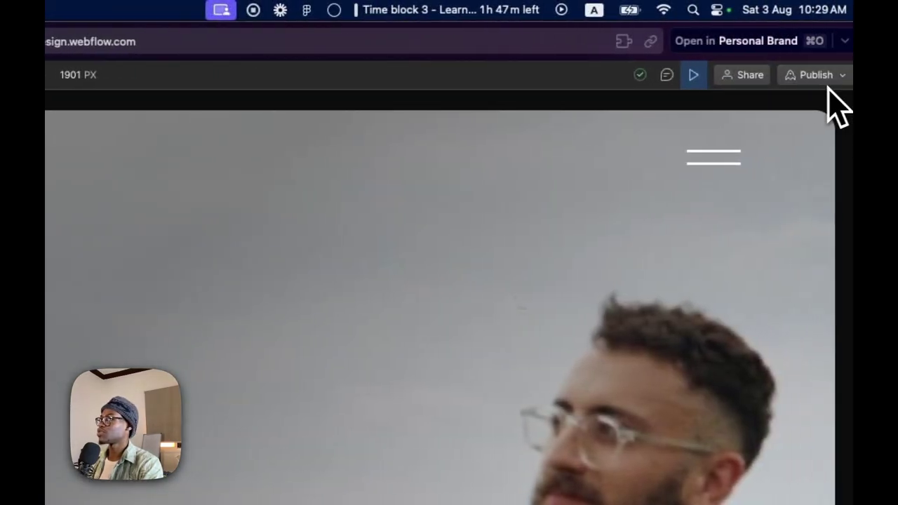
- Publish the site to the webflow.io staging domain and view the published page
left_click(816, 74)
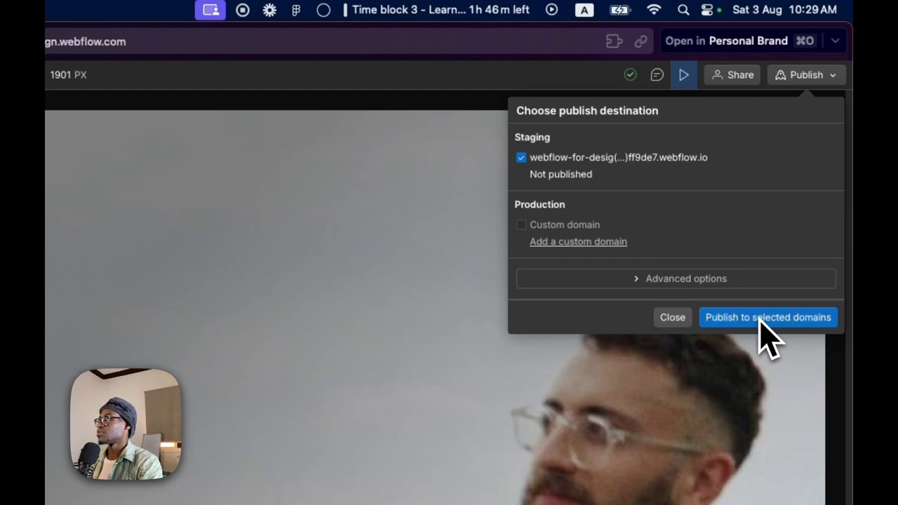
left_click(768, 330)
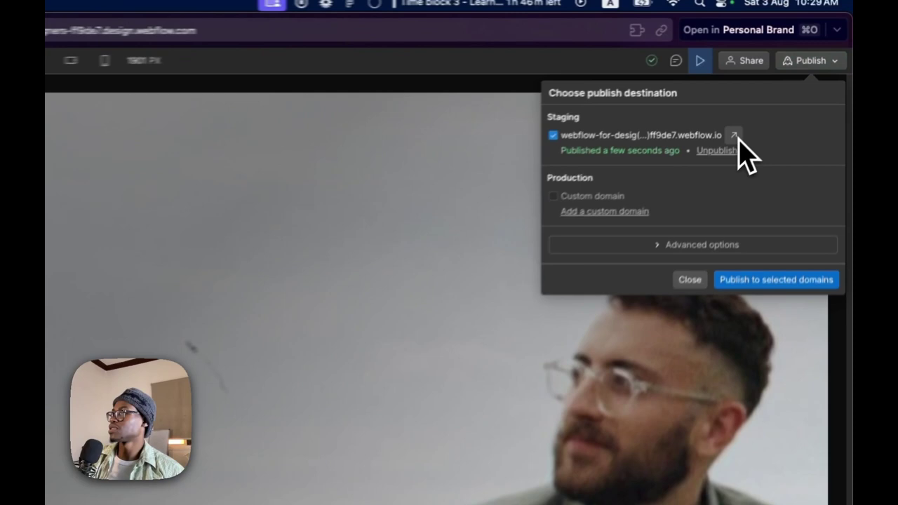
left_click(735, 135)
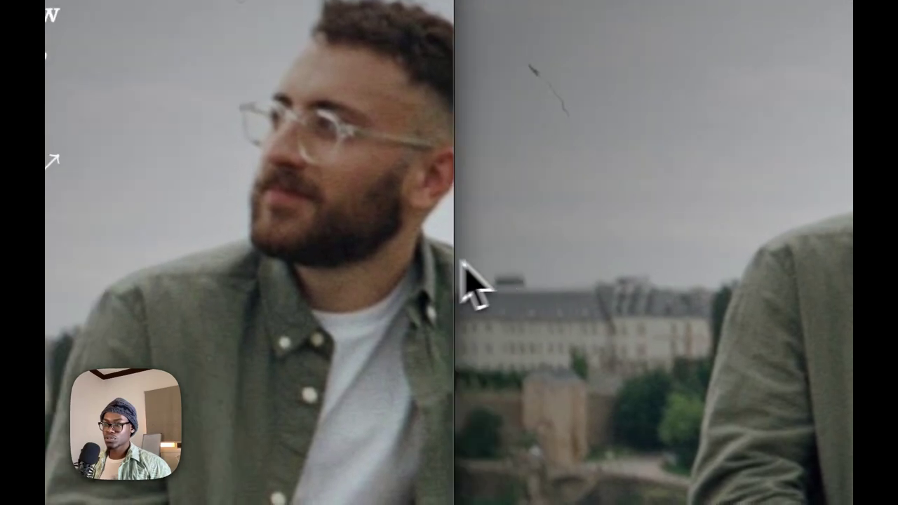
scroll(295, 281, "down", 5)
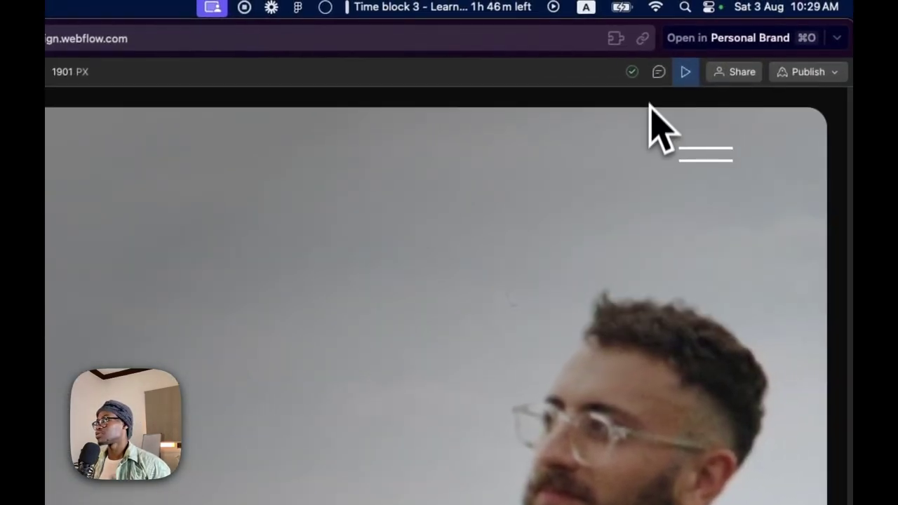
- Exit the page preview and select the hero-bottom block, keeping its child elements expanded in the element tree
left_click(682, 73)
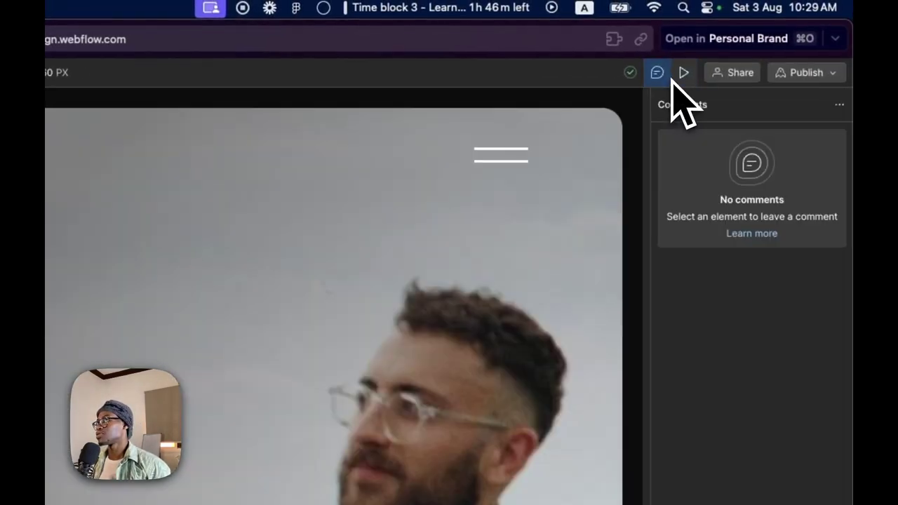
left_click(682, 75)
left_click(685, 76)
scroll(337, 281, "down", 10)
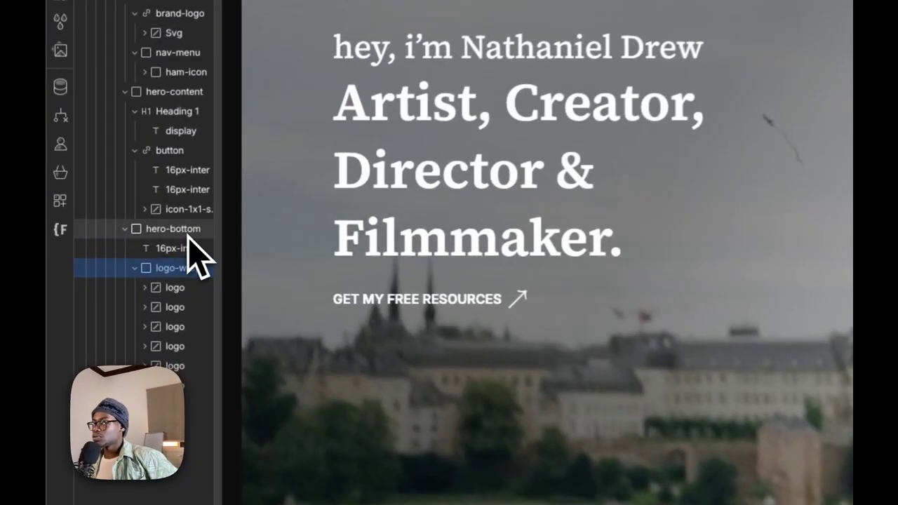
left_click(118, 240)
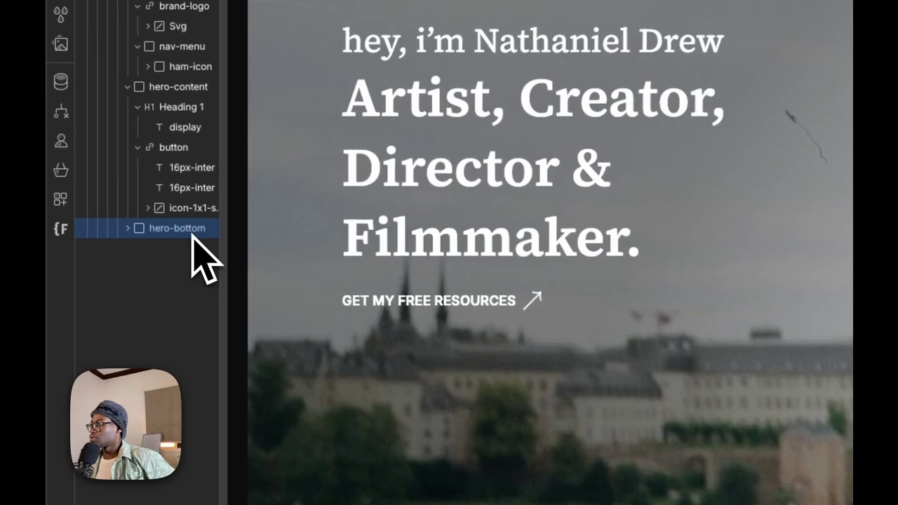
left_click(129, 230)
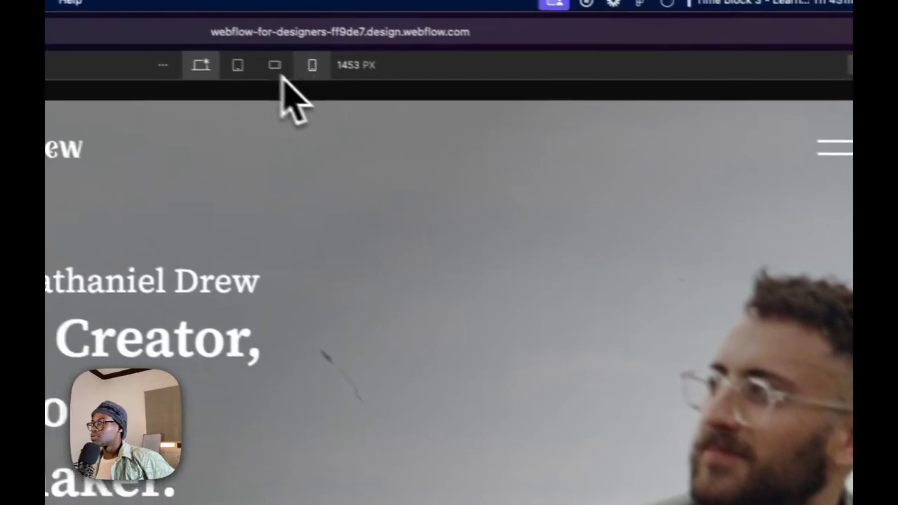
- Compare the hero layout at the mobile landscape, tablet, mobile portrait and desktop breakpoints
left_click(284, 64)
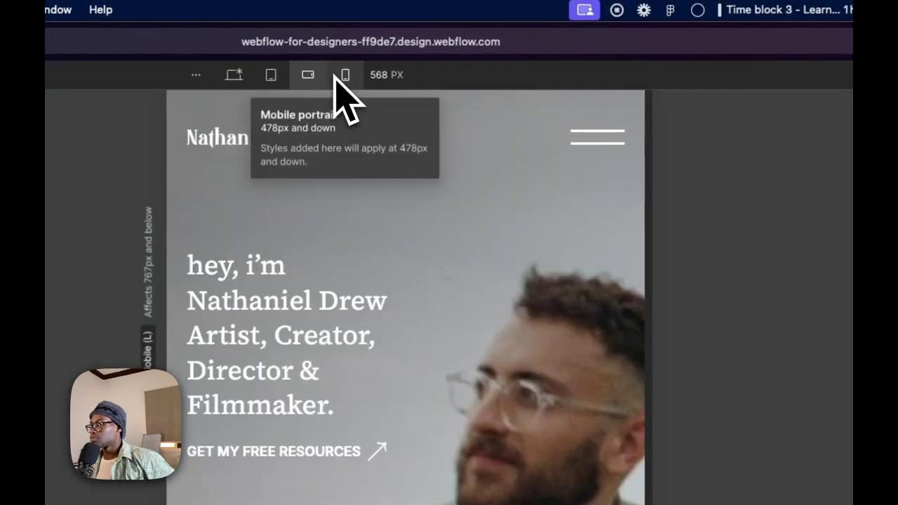
left_click(270, 75)
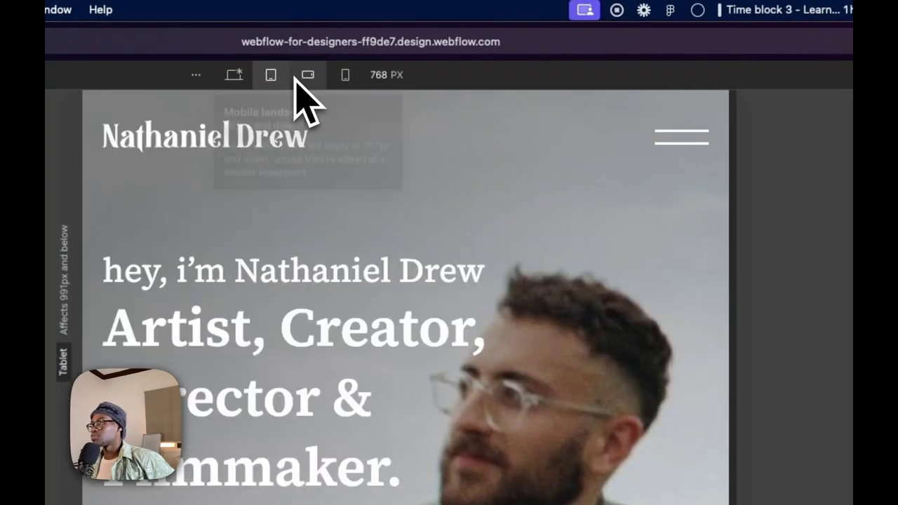
left_click(296, 78)
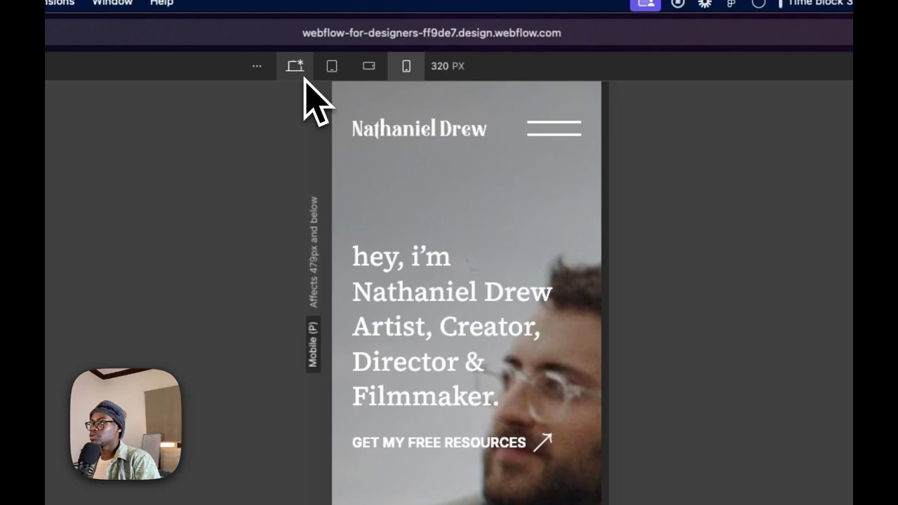
left_click(292, 72)
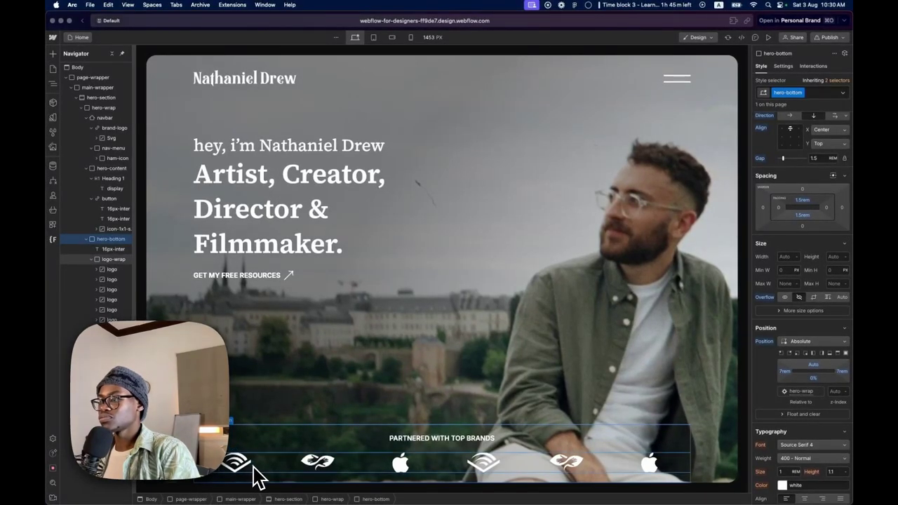
- Select a partner logo and set the logo class's minimum width at the desktop breakpoint
left_click(317, 465)
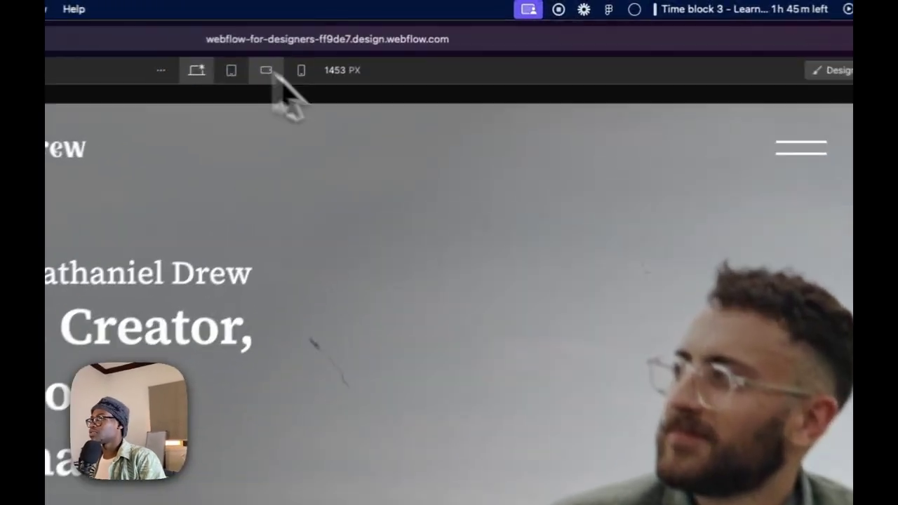
left_click(393, 37)
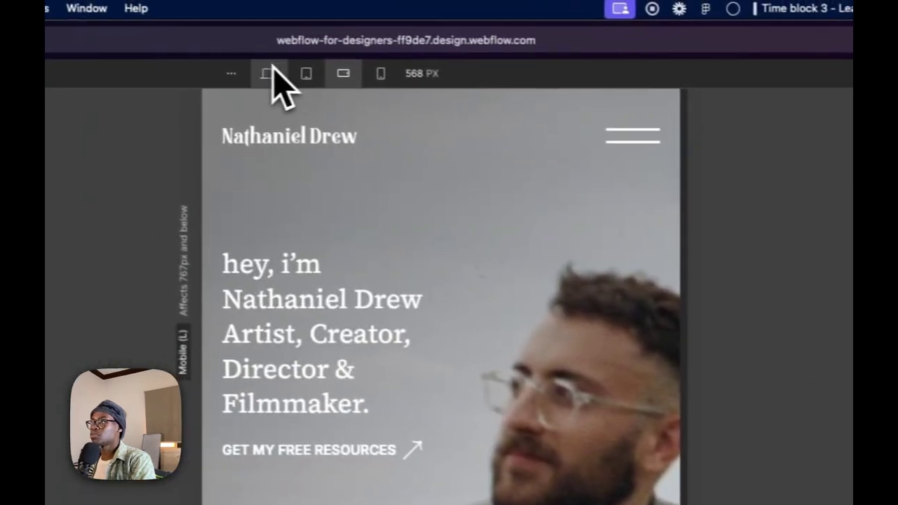
left_click(273, 72)
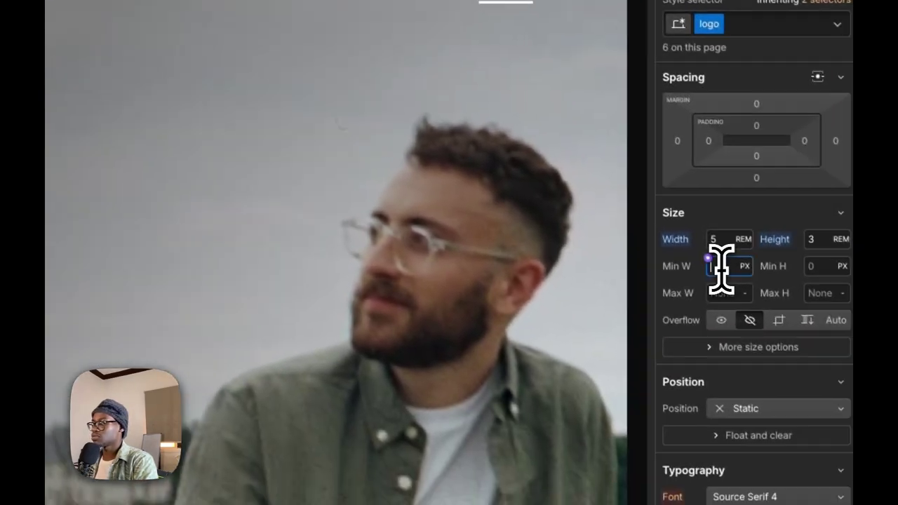
left_click(772, 306)
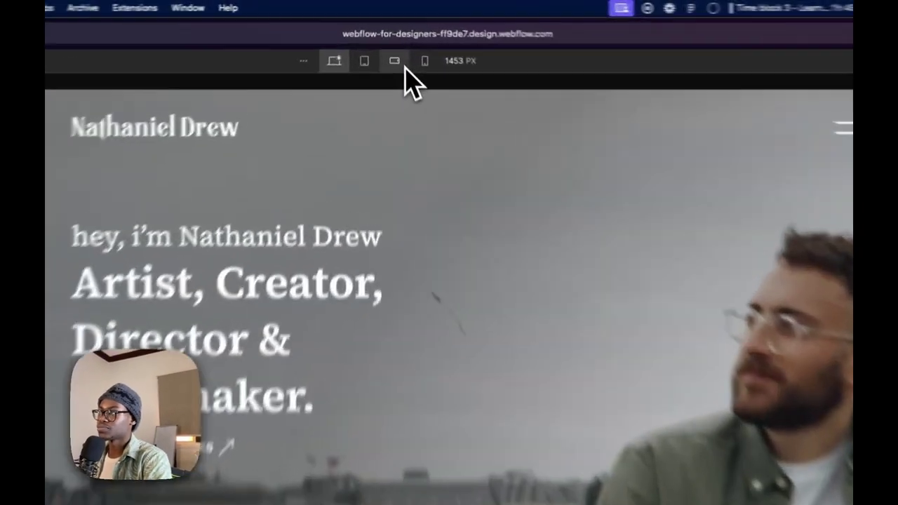
- Set the overflow of logo-wrap to Auto at the mobile portrait breakpoint and expand its additional size options
left_click(392, 37)
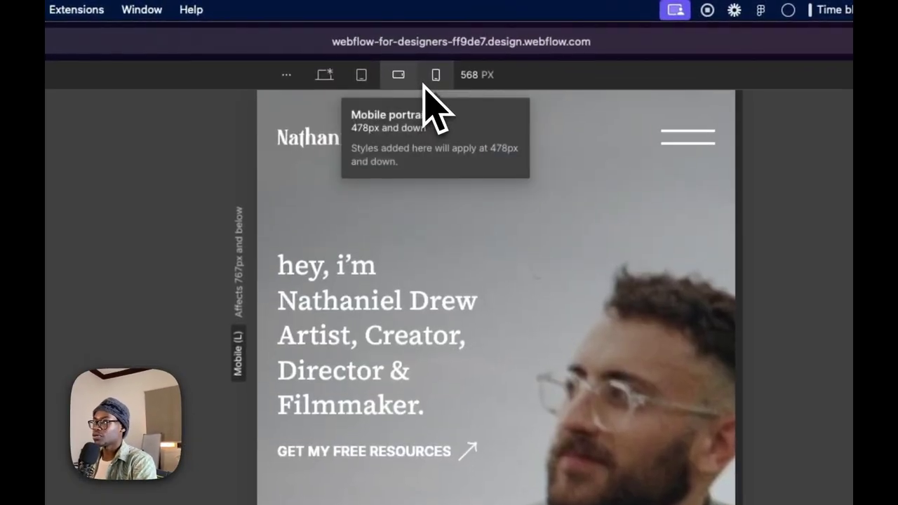
left_click(436, 75)
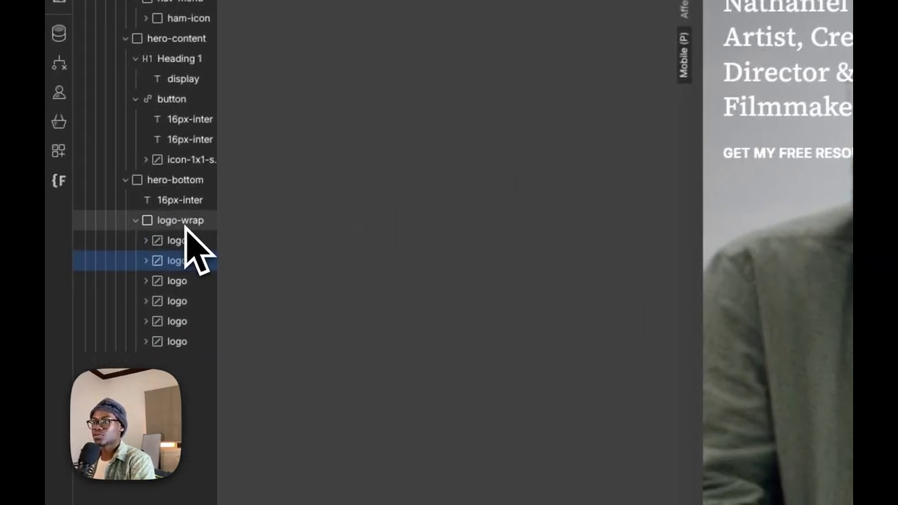
left_click(179, 222)
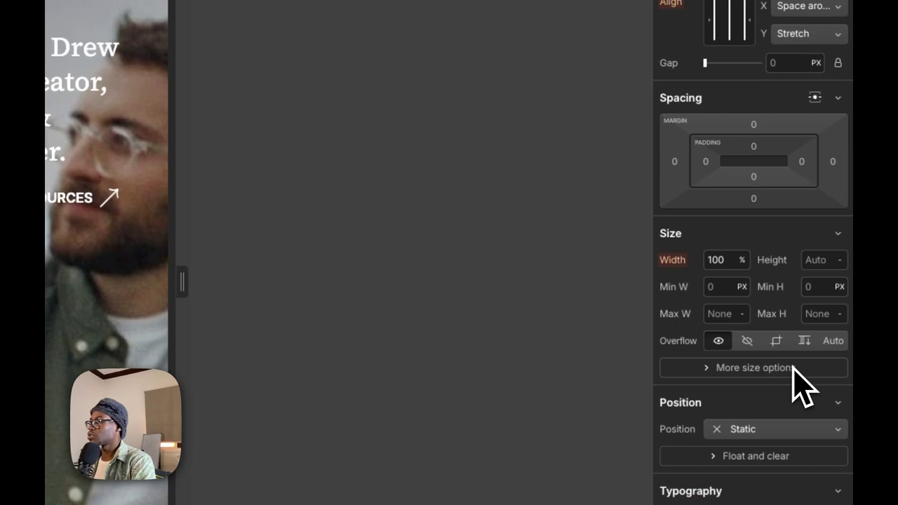
left_click(793, 371)
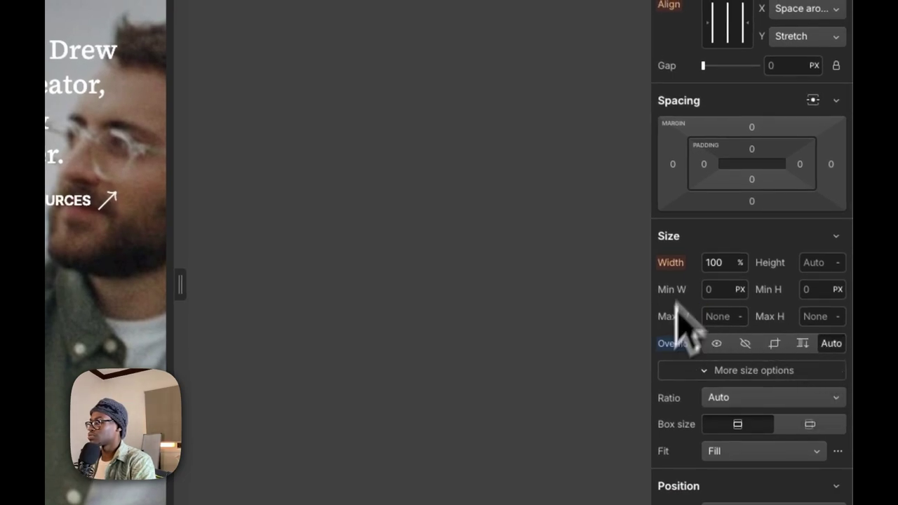
- Republish the site to the staging domain and review the updated page in the browser
left_click(806, 75)
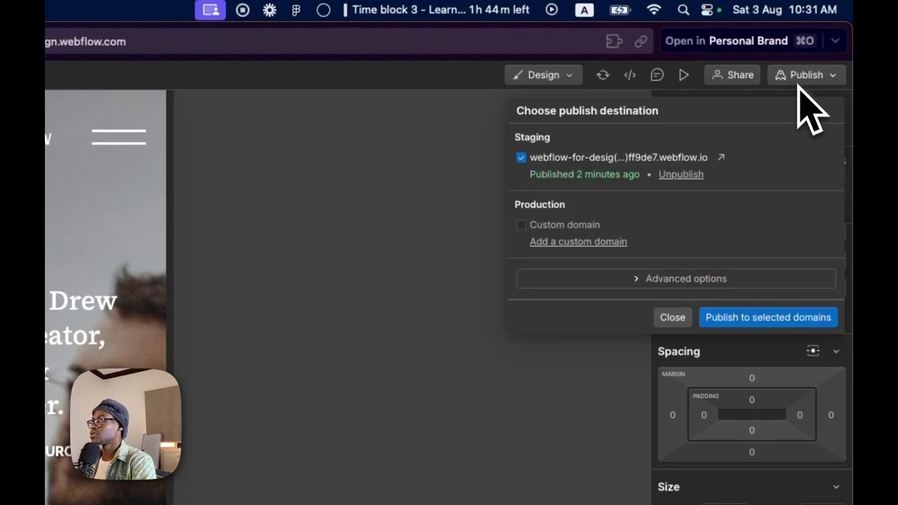
left_click(763, 320)
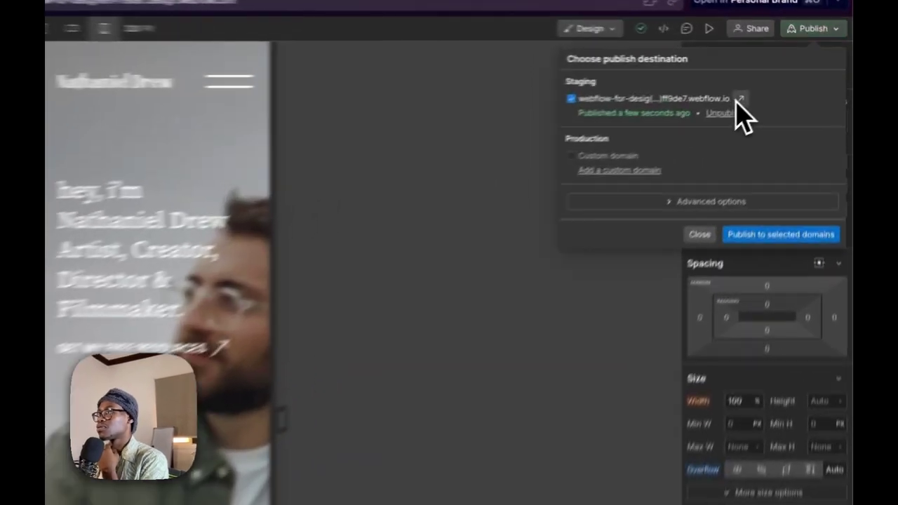
left_click(781, 79)
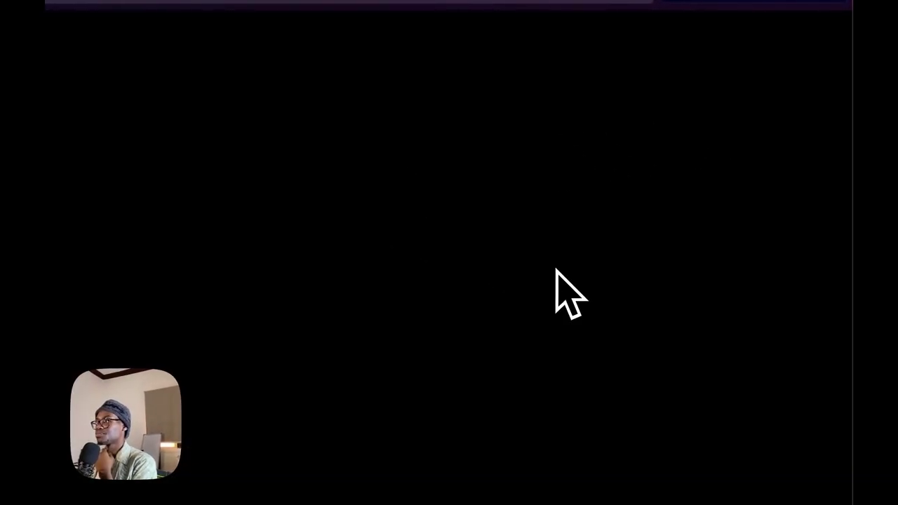
scroll(569, 365, "down", 5)
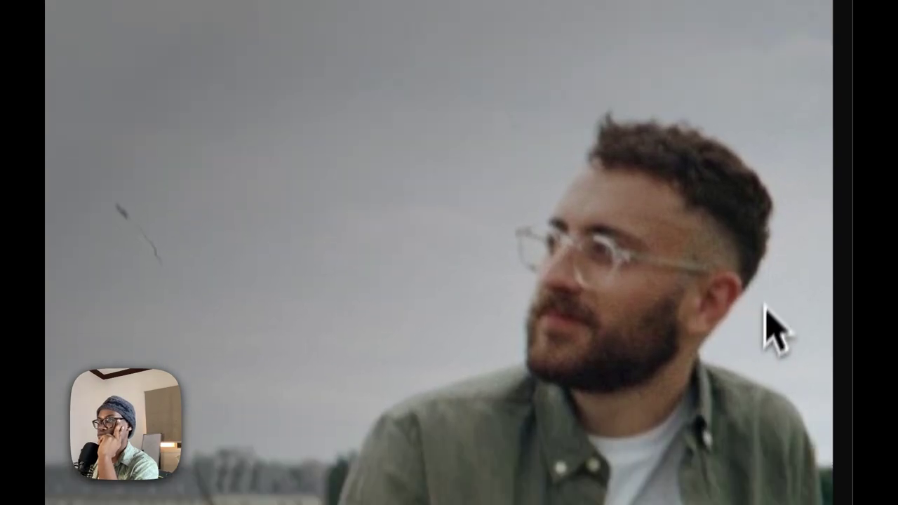
scroll(549, 271, "down", 6)
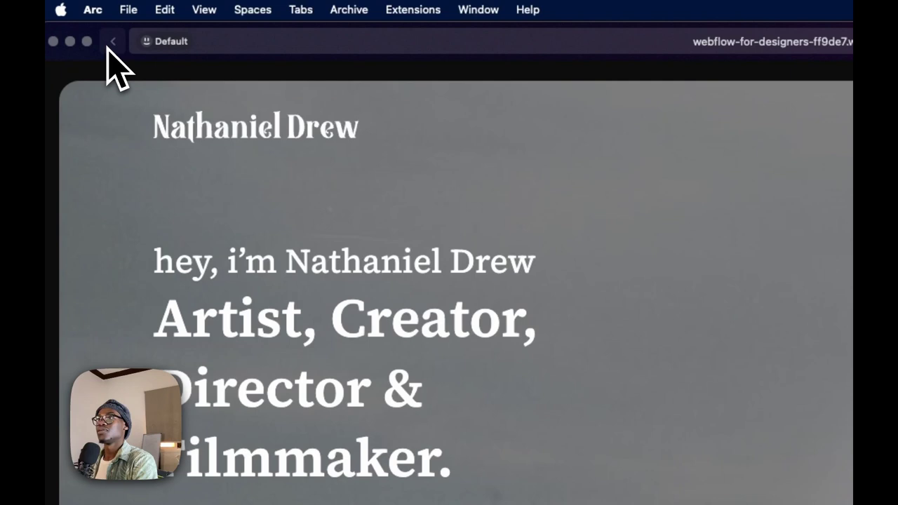
- Return to the Designer and, at mobile landscape, set the ham-icon's width to 3 rem and reduce its height to match
left_click(117, 39)
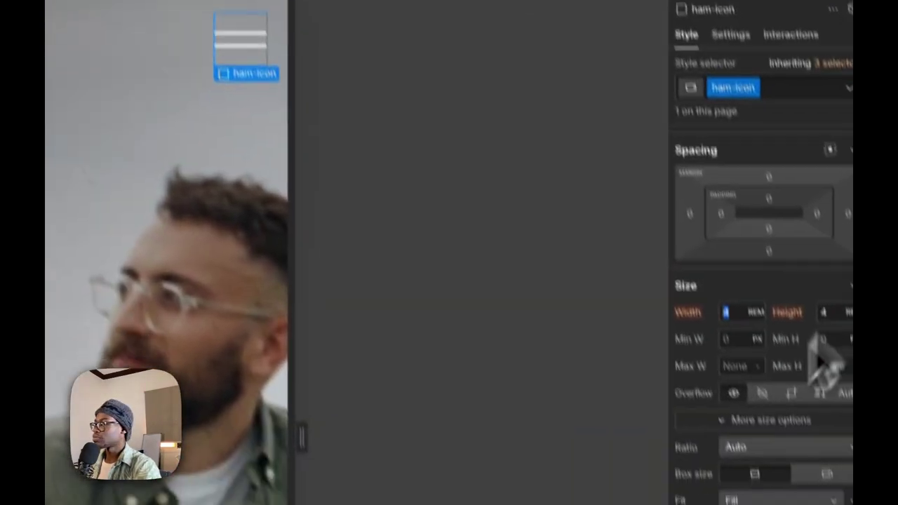
left_click(711, 260)
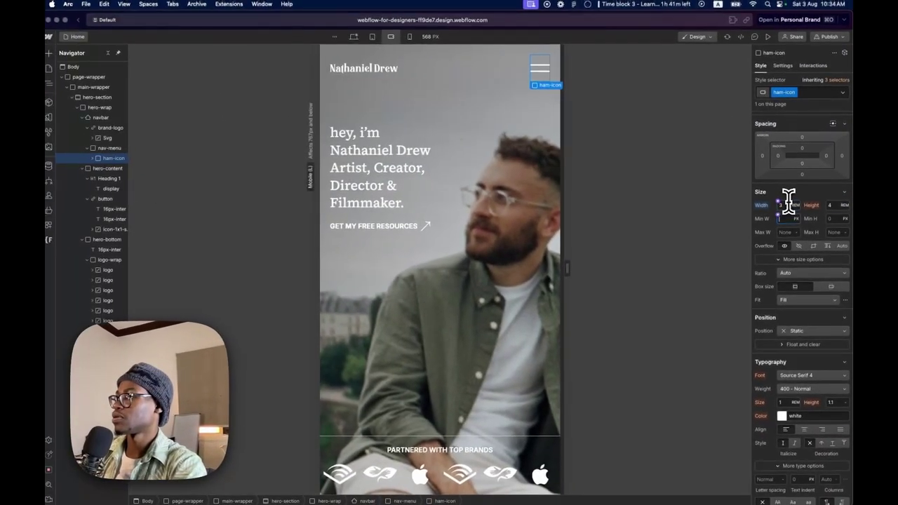
left_click(838, 205)
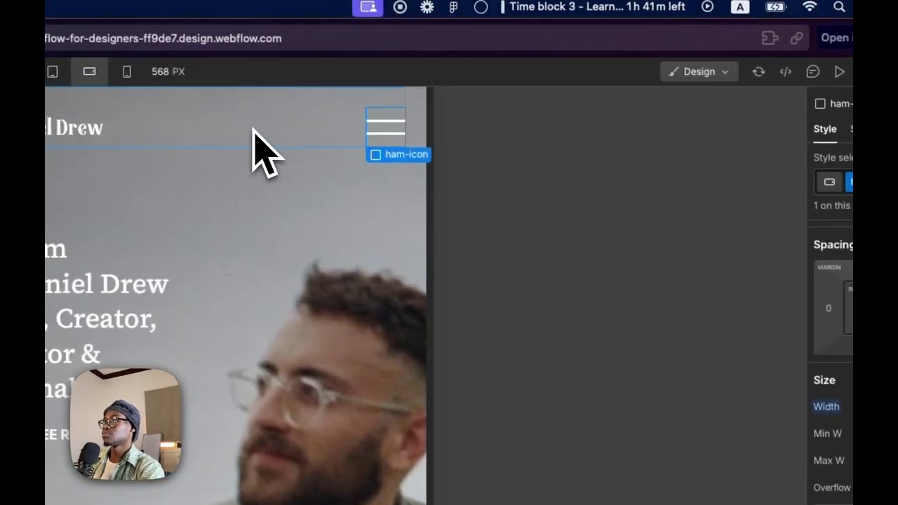
- Inspect the navbar and ham-icon at mobile landscape and check the hero at the desktop breakpoint
left_click(112, 81)
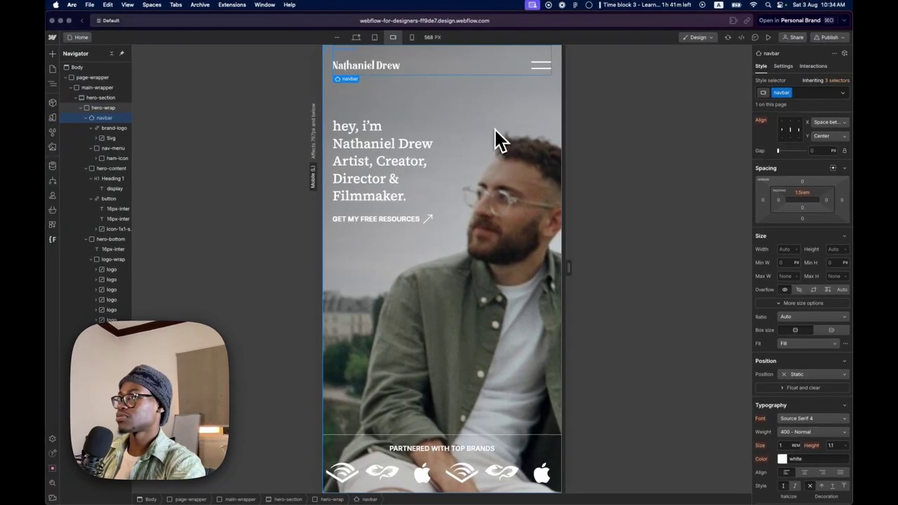
left_click(532, 69)
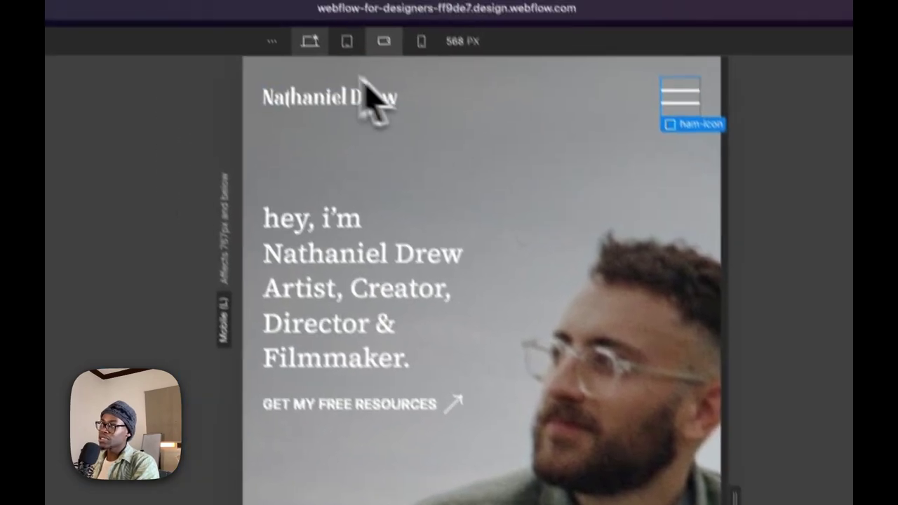
left_click(325, 79)
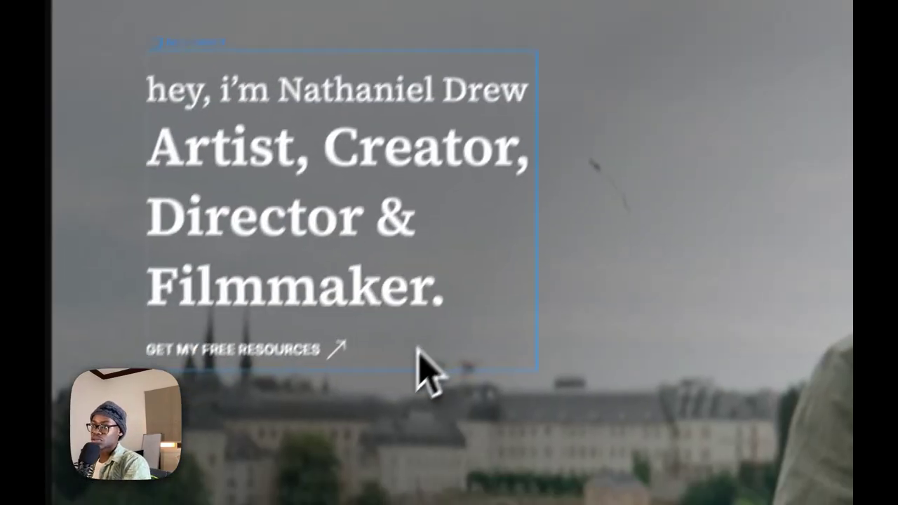